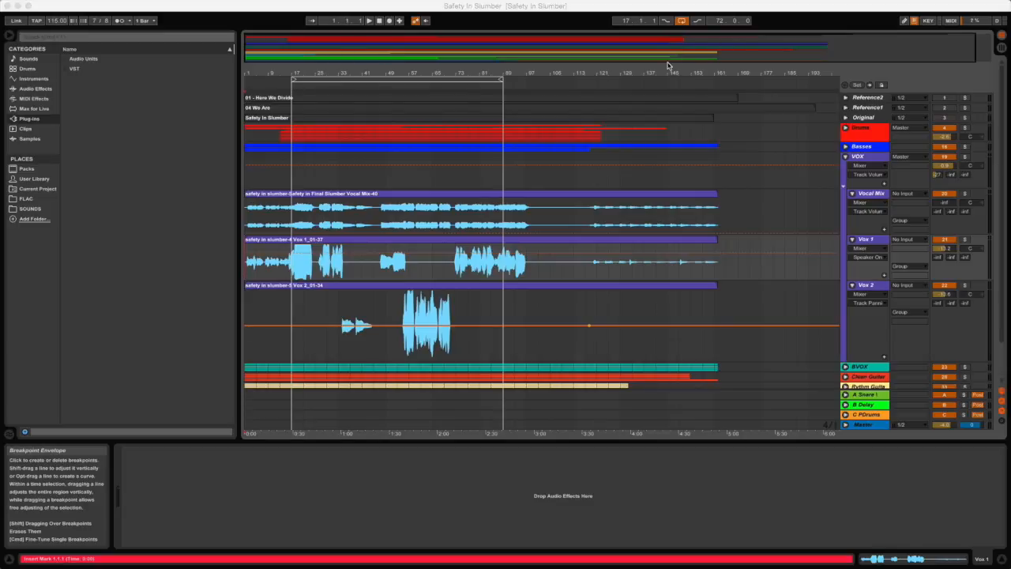
Set the arrangement loop to start at bar 1 and end at bar 165 so it spans the whole vocal.
click(667, 72)
drag(661, 72, 661, 67)
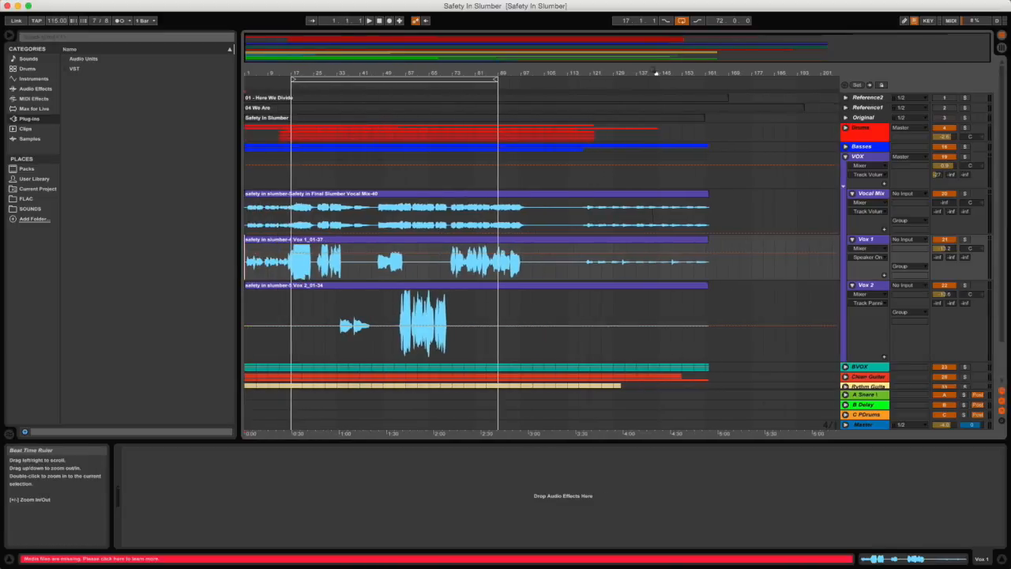
drag(322, 79, 264, 128)
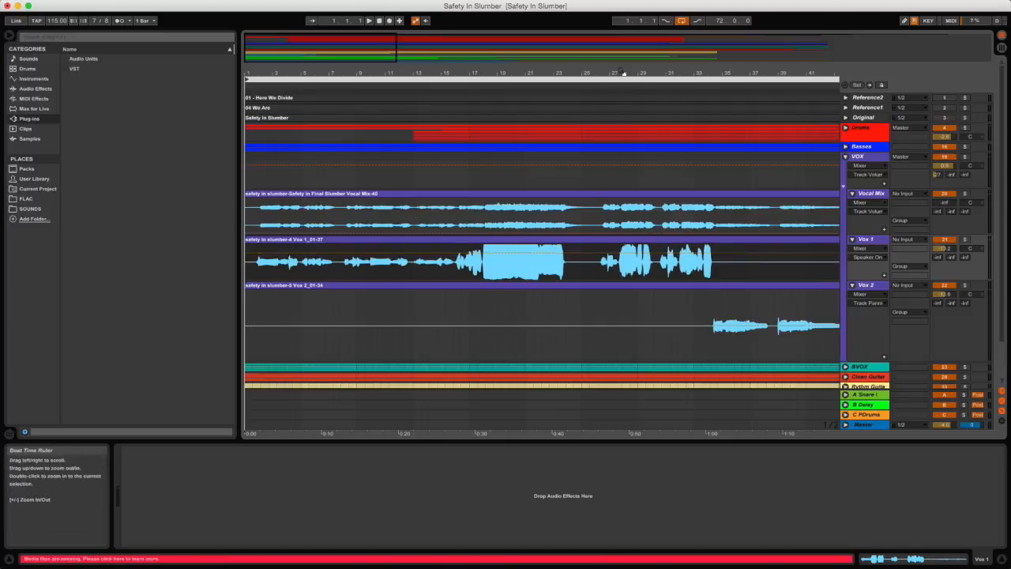
drag(621, 75, 383, 75)
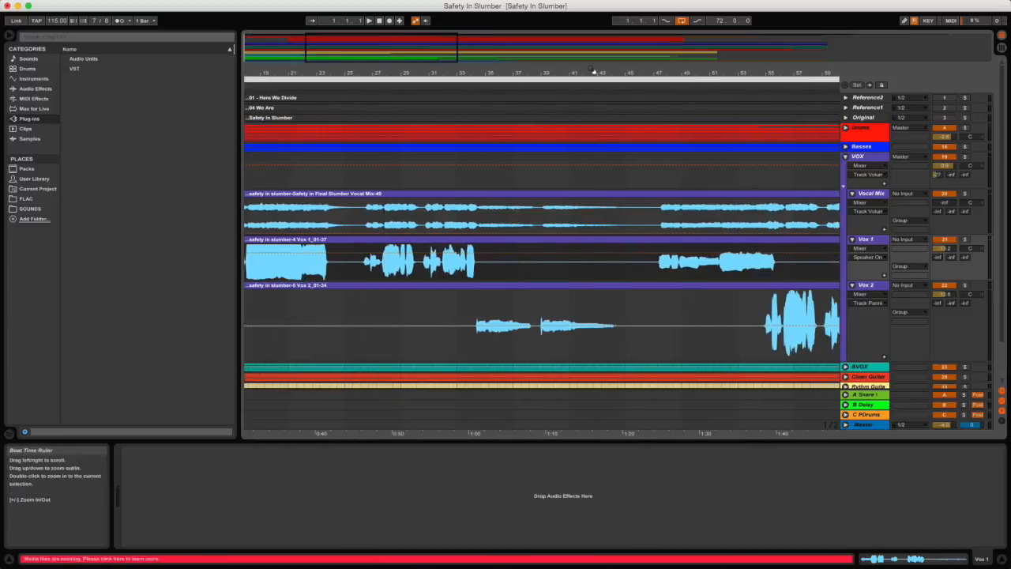
drag(593, 71, 256, 72)
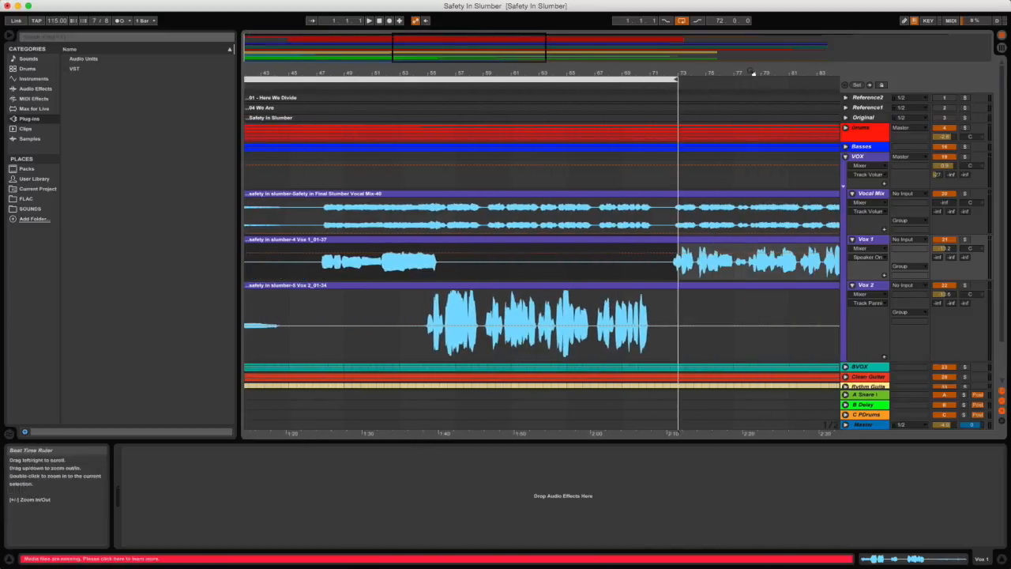
drag(753, 72, 357, 73)
drag(716, 72, 345, 70)
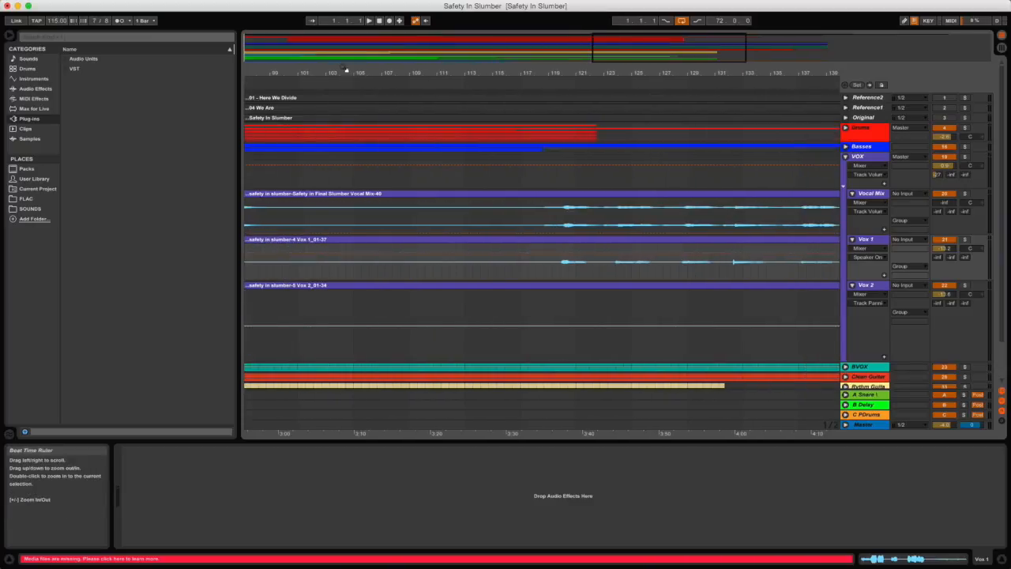
drag(582, 72, 302, 71)
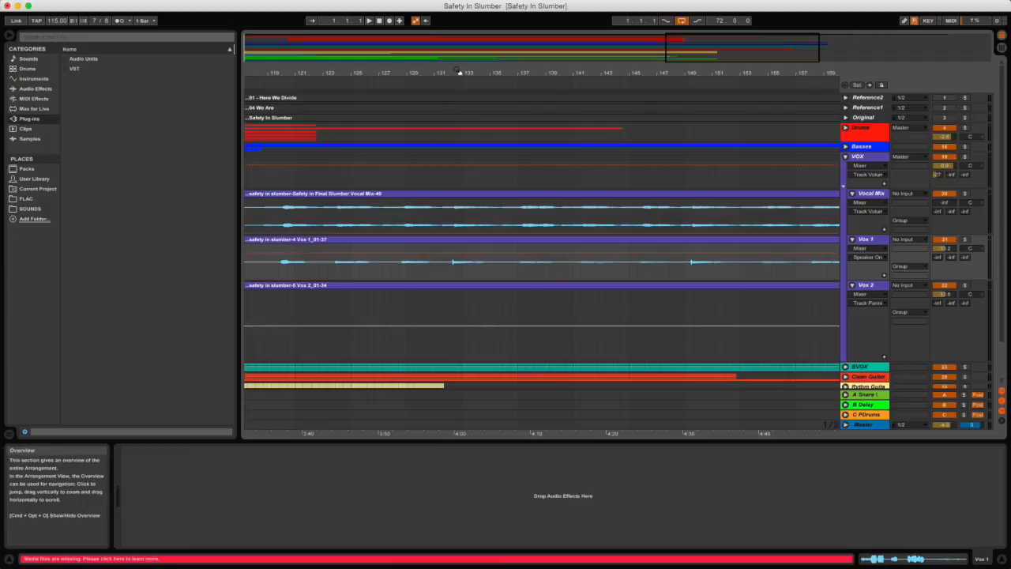
drag(459, 72, 577, 69)
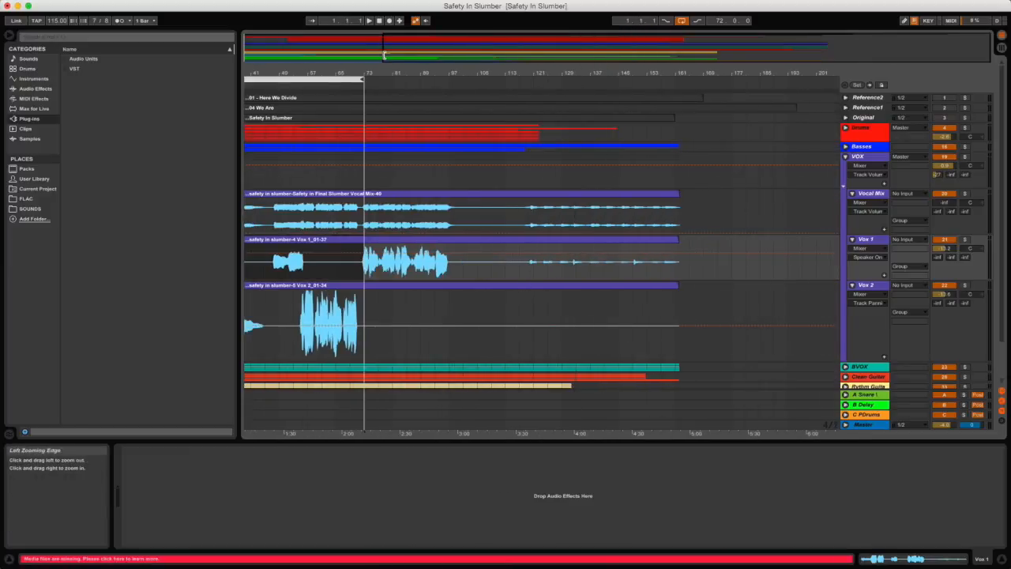
drag(388, 74, 470, 74)
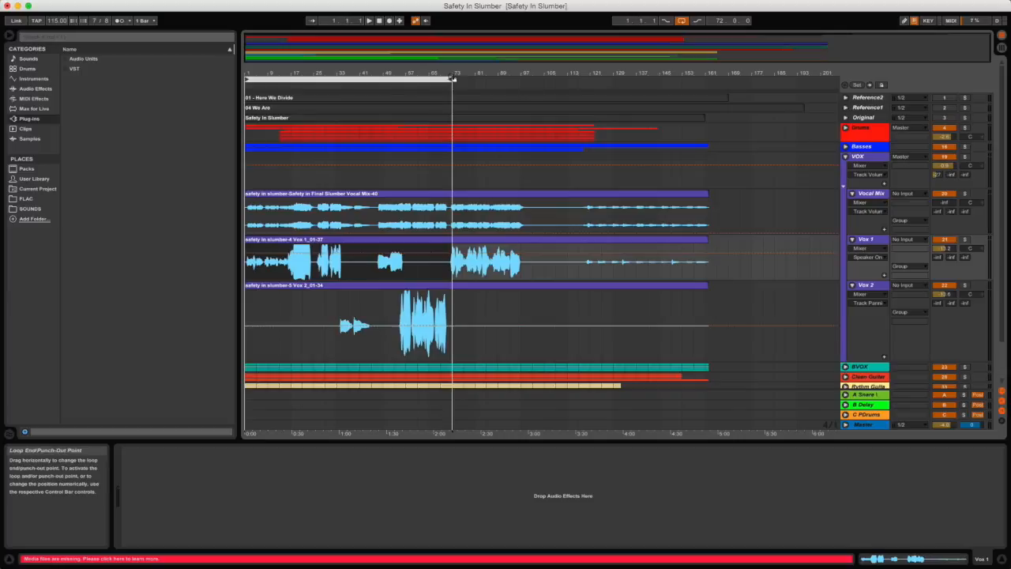
drag(453, 80, 715, 79)
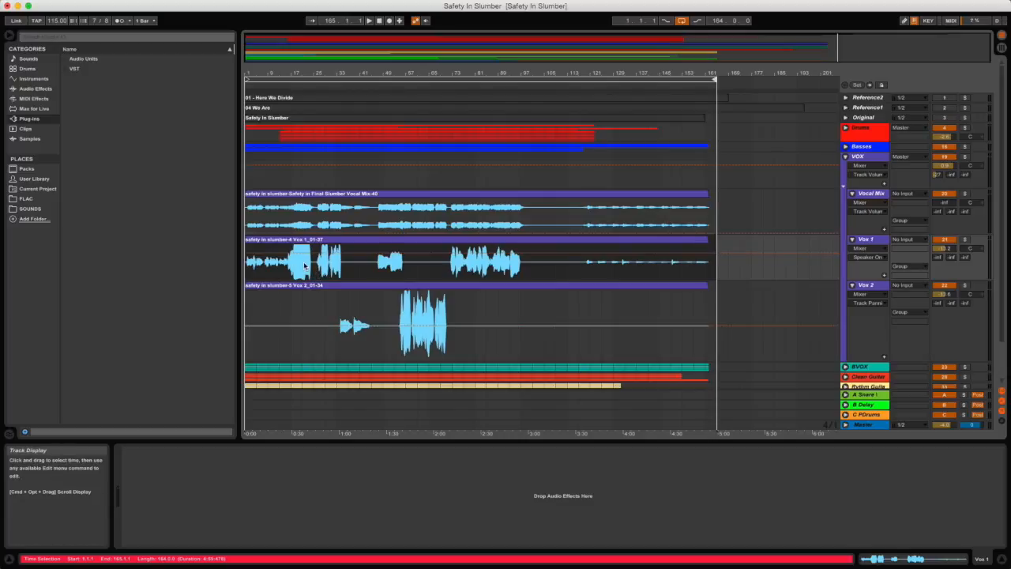
Raise the track volume of Vox 1.
click(870, 243)
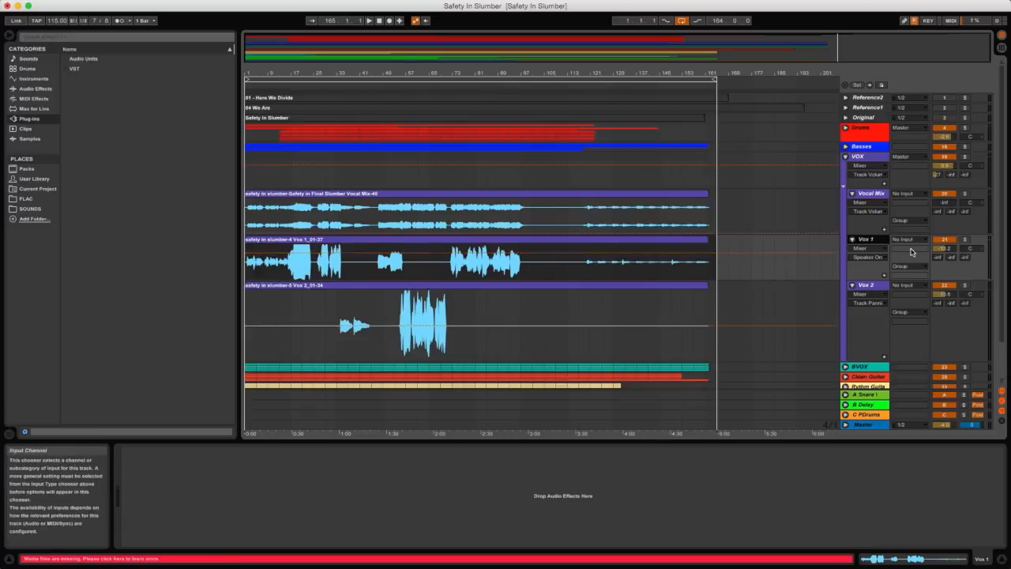
drag(944, 248, 944, 237)
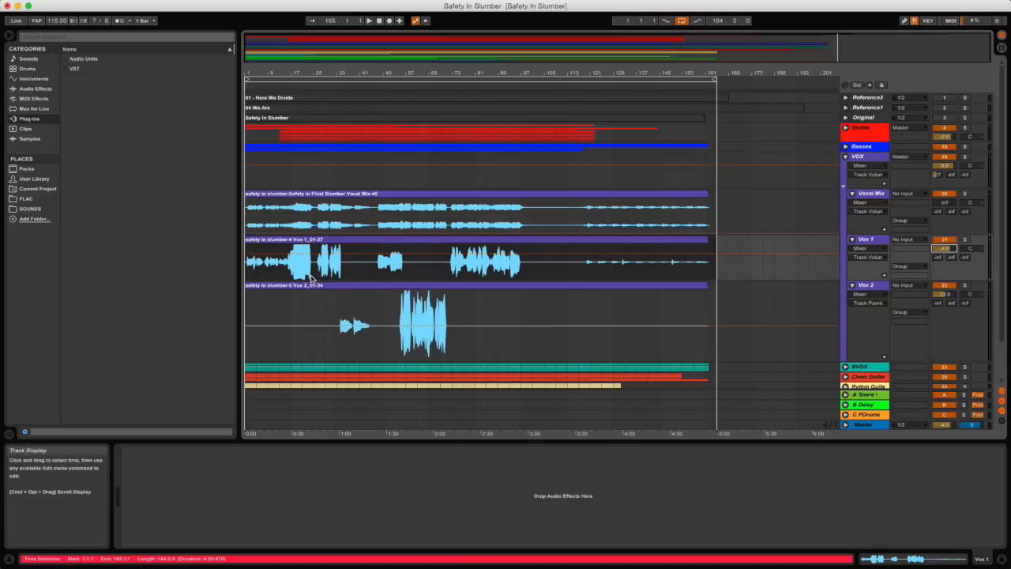
Add a Utility audio effect to the Vox 1 track and display its Gain automation envelope.
click(35, 89)
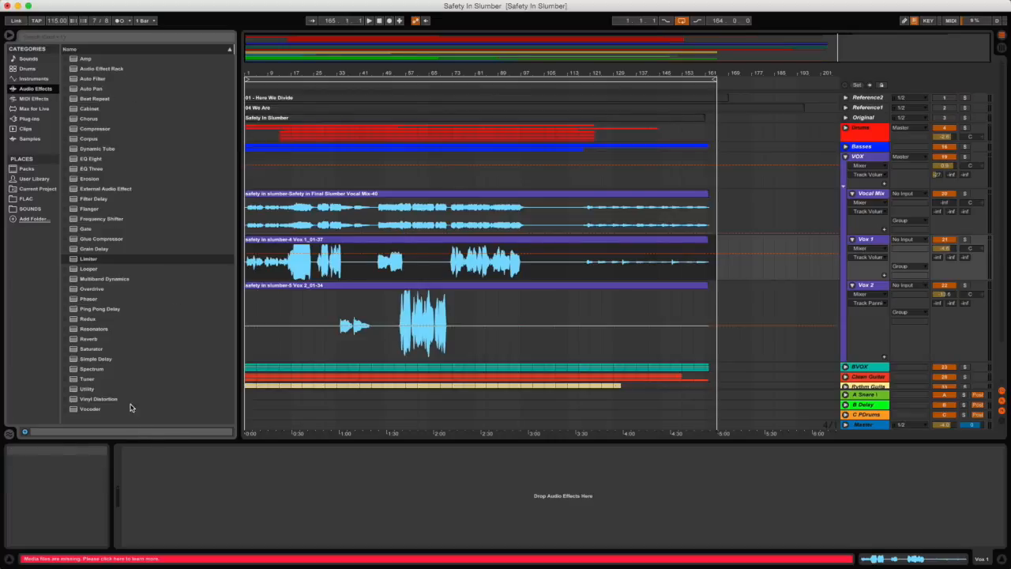
drag(89, 388, 863, 243)
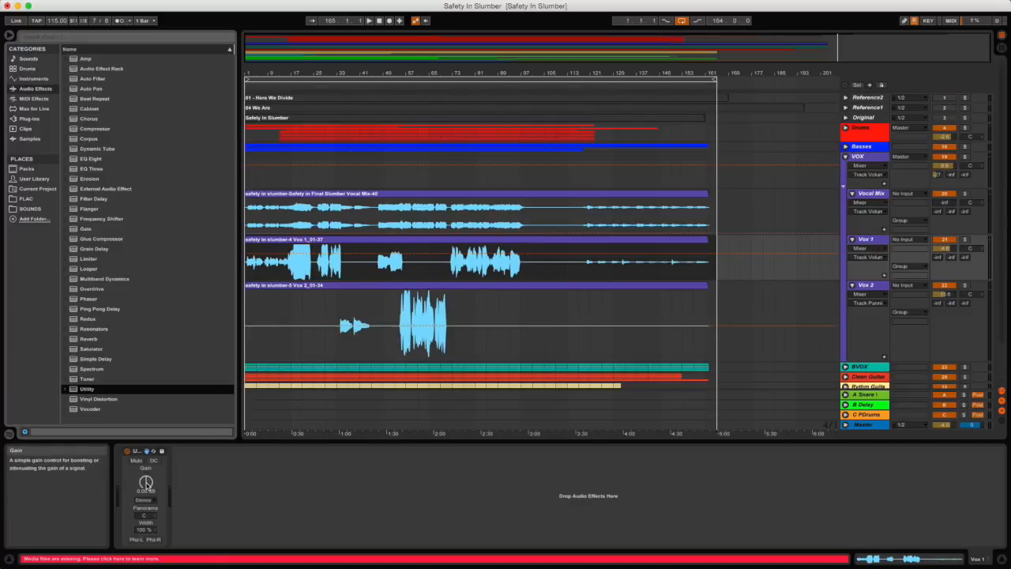
click(146, 482)
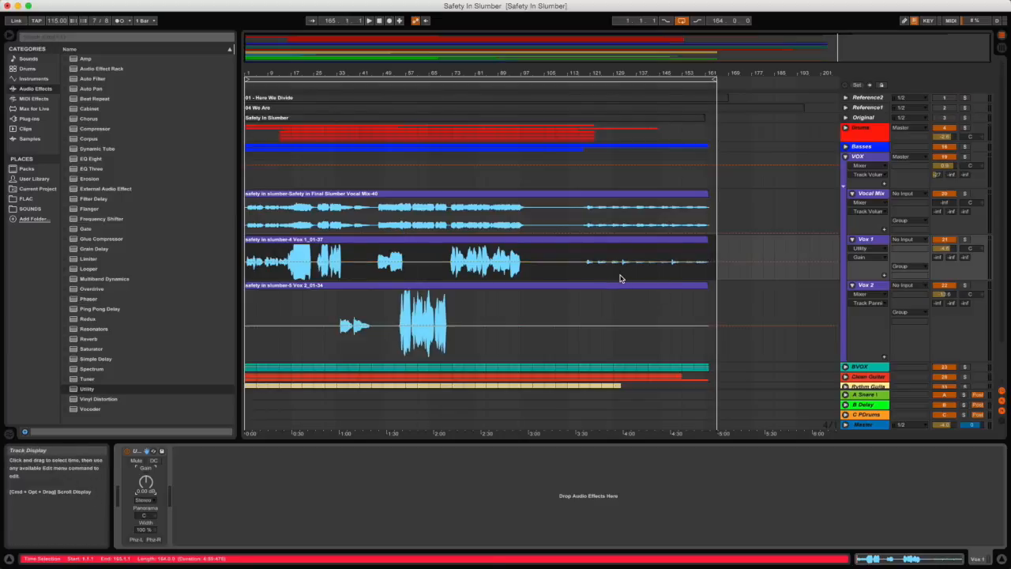
Show the Track Volume envelope on Vox 1 and examine it over the opening bars.
click(872, 239)
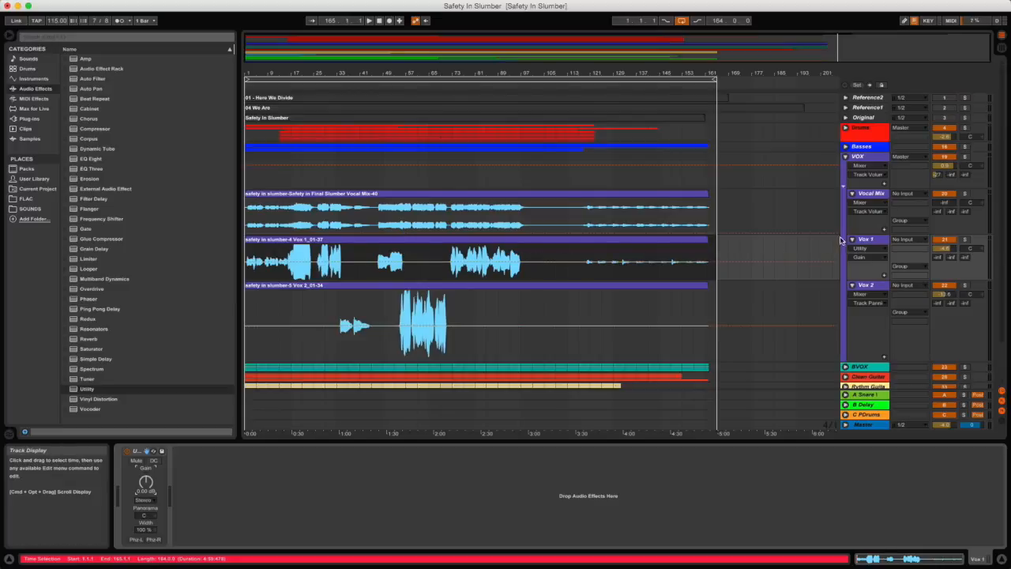
click(946, 253)
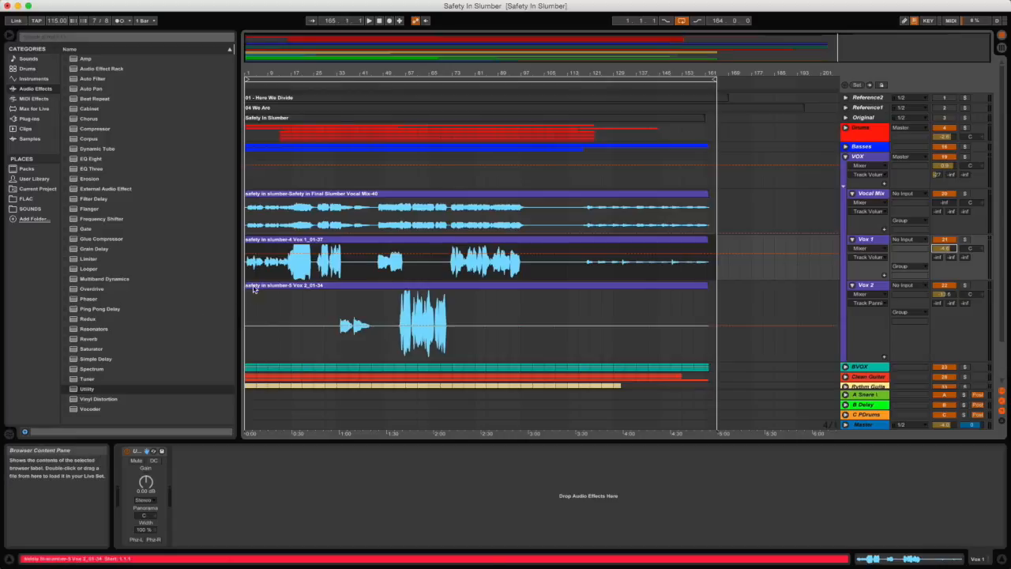
drag(274, 72, 297, 150)
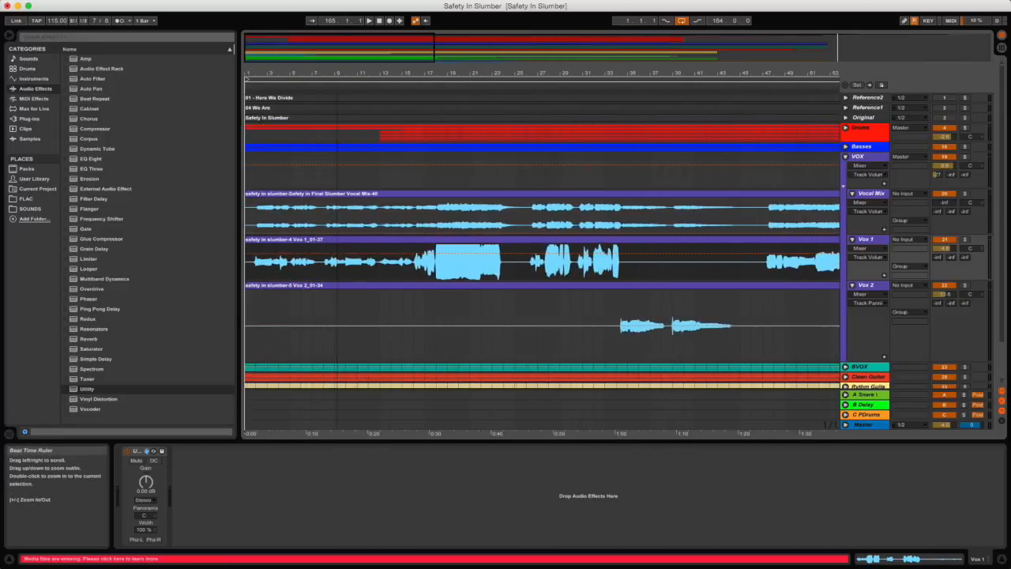
click(255, 255)
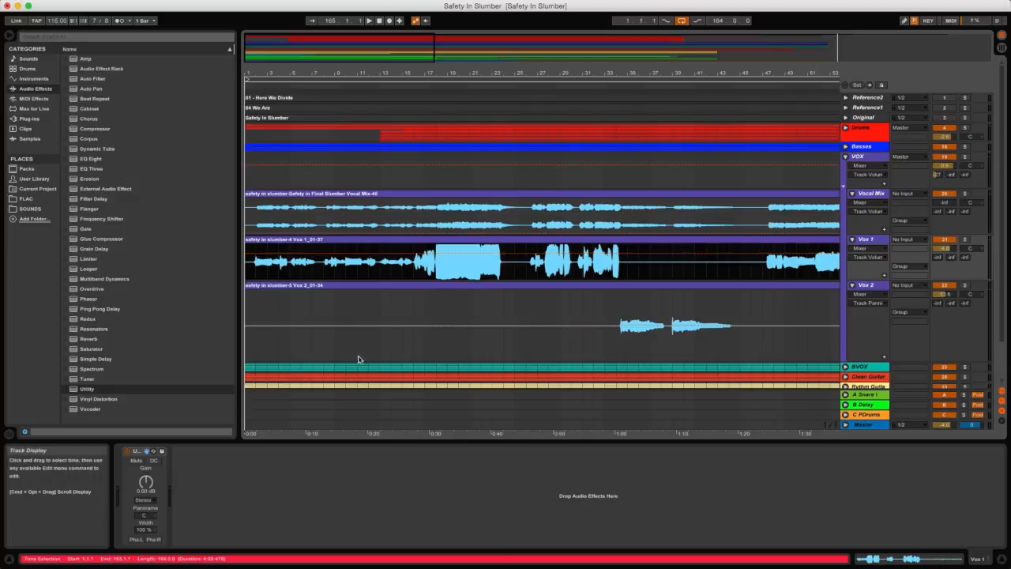
Automate Vox 1's Utility Gain at 14.8 dB for the quiet opening phrases, dropping to about -10 dB for the loud section near bar 18.
mouse_move(140, 489)
mouse_down()
mouse_move(141, 480)
mouse_move(140, 489)
mouse_up()
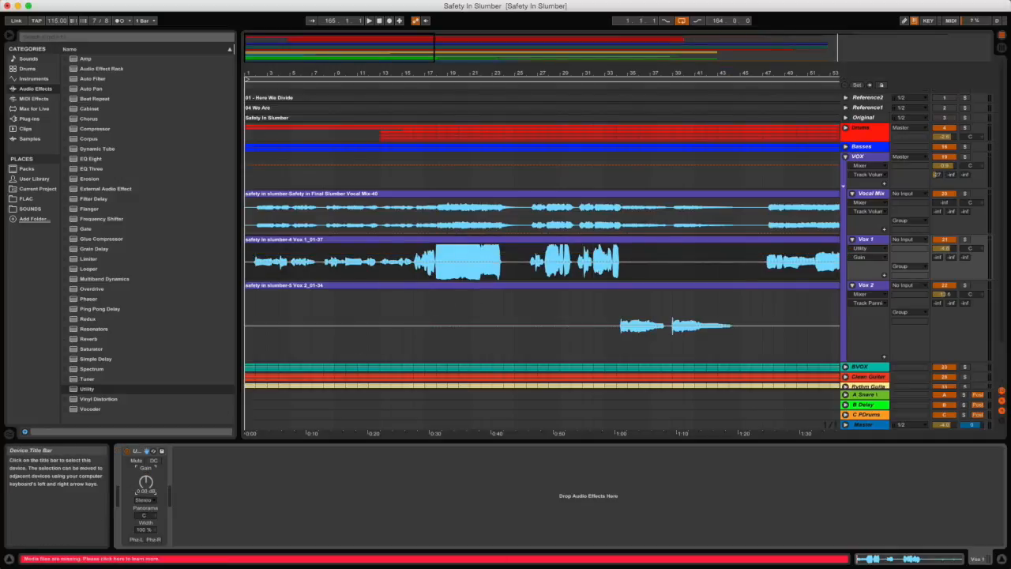
click(249, 262)
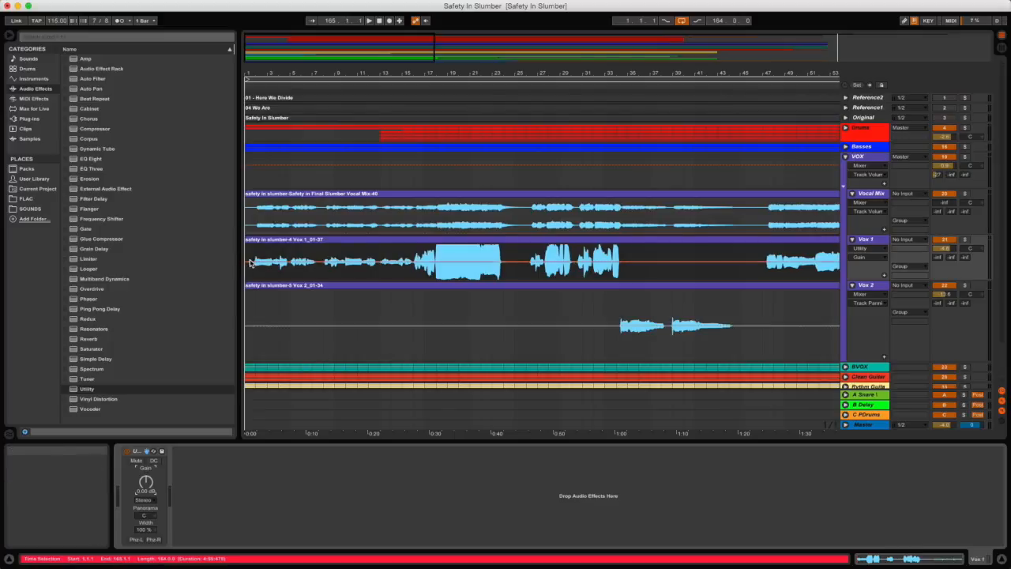
drag(250, 262, 251, 255)
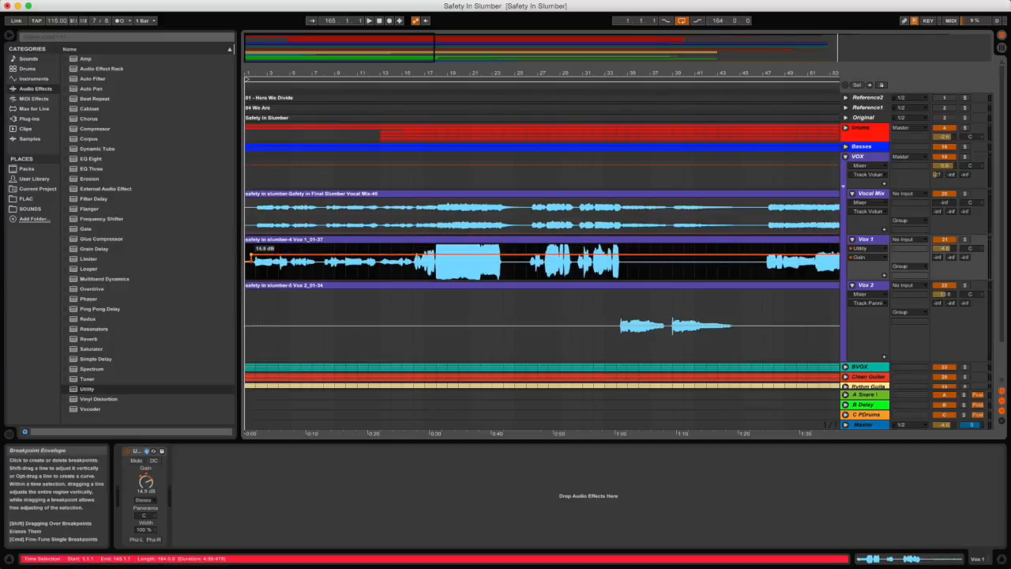
click(416, 254)
drag(417, 255, 436, 272)
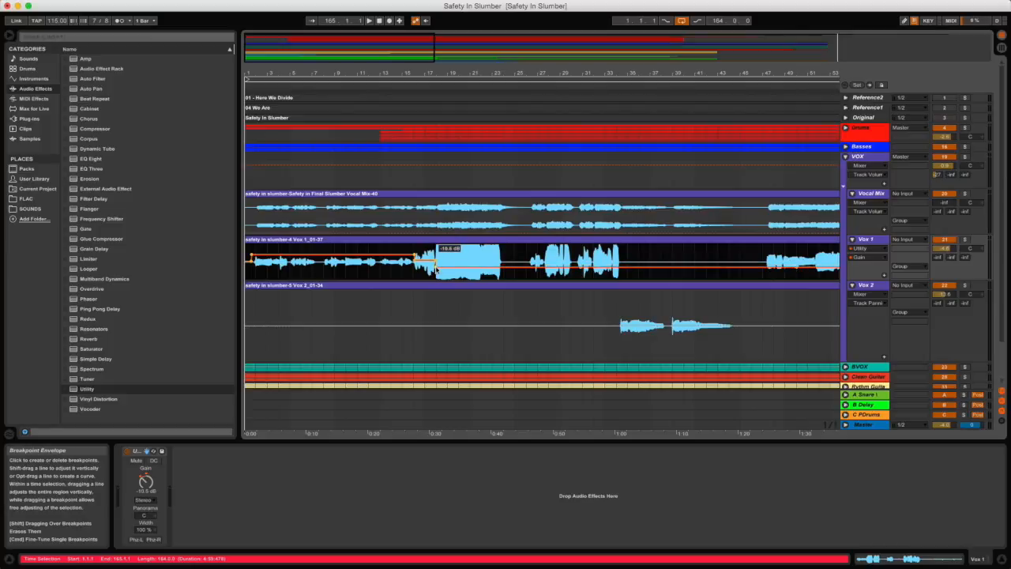
Continue the Gain automation with a raised level near bar 27, -2.12 dB for the louder phrases after it, and 12.7 dB from bar 47.
click(523, 267)
drag(531, 267, 581, 266)
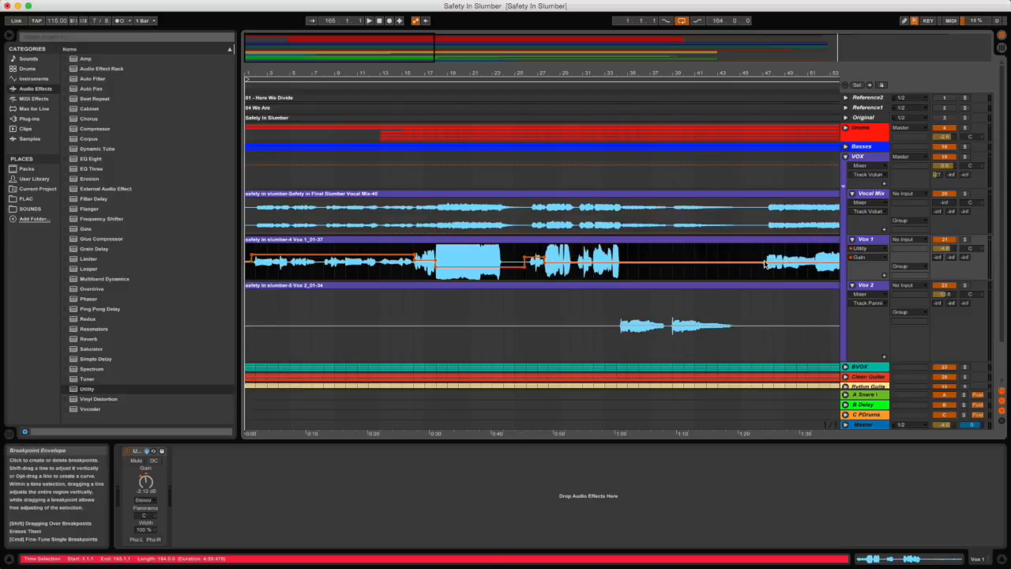
drag(771, 265, 771, 256)
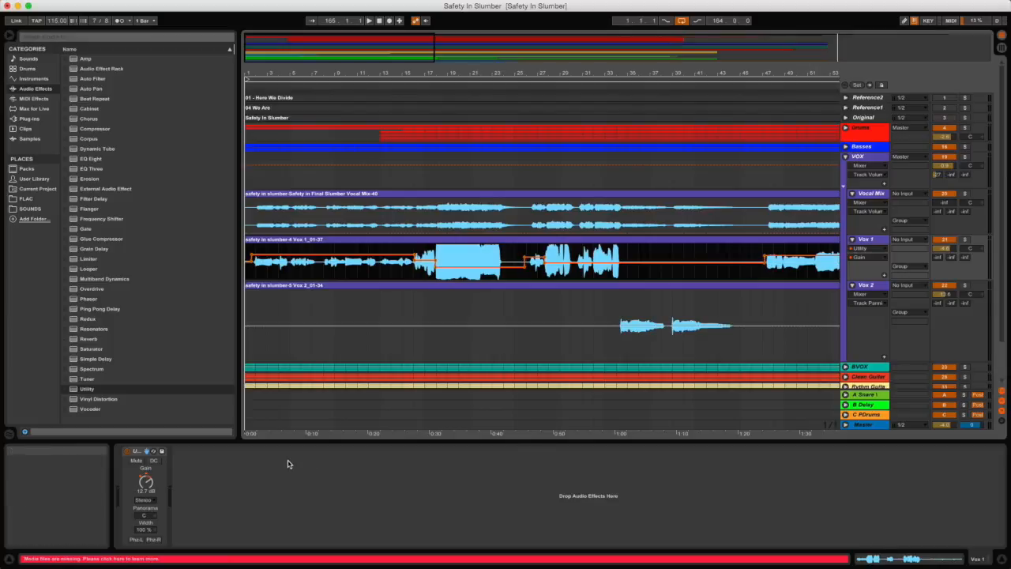
Lower the Gain envelope to about 10 dB from around bar 51 and raise it to 30.8 dB for the quiet ending near bar 117.
drag(659, 71, 321, 72)
drag(756, 72, 570, 72)
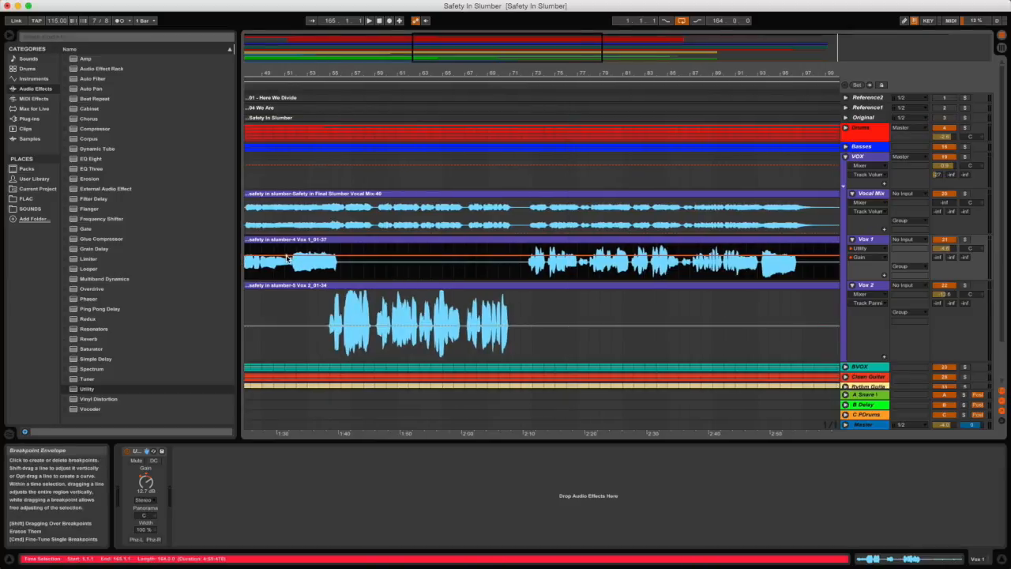
drag(289, 257, 290, 259)
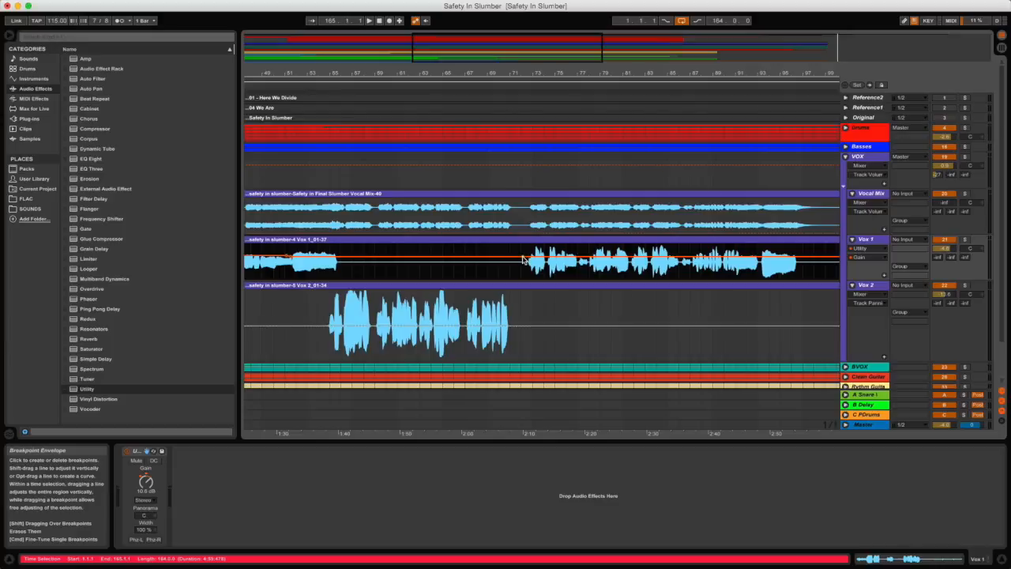
drag(767, 73, 194, 74)
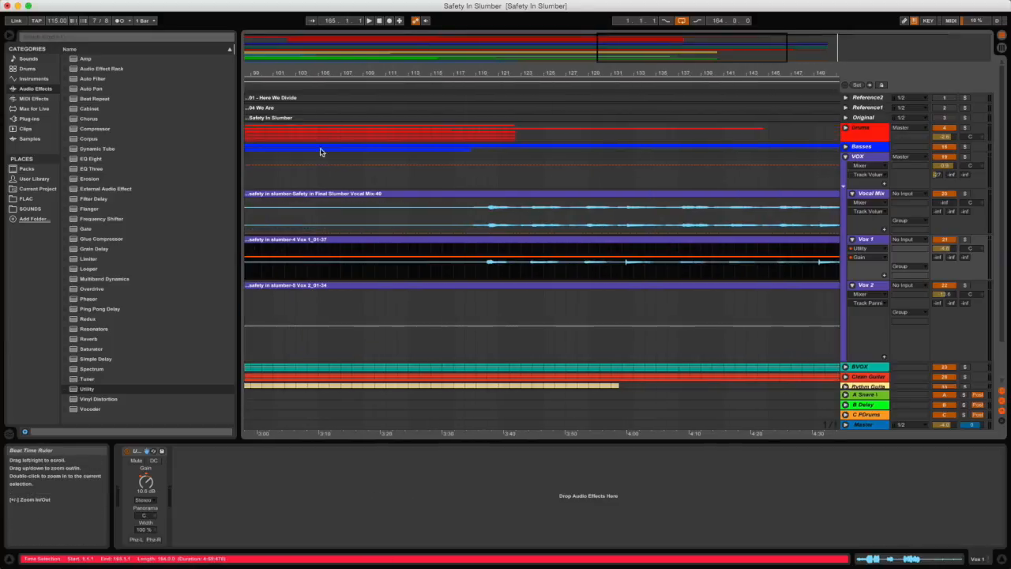
drag(491, 258, 624, 44)
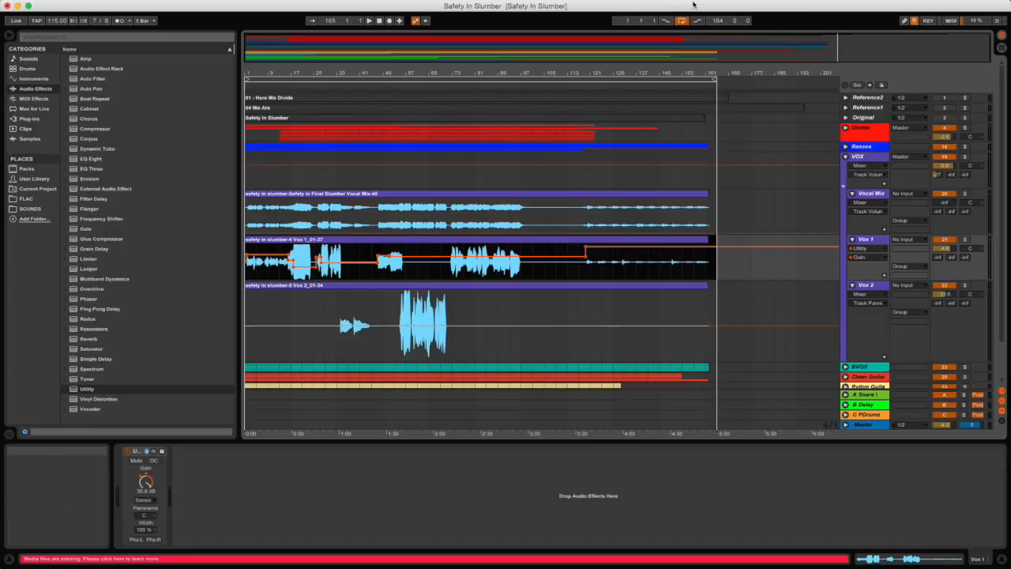
Play the song from the start and lower Vox 1's track volume to about -10.8 dB.
key(space)
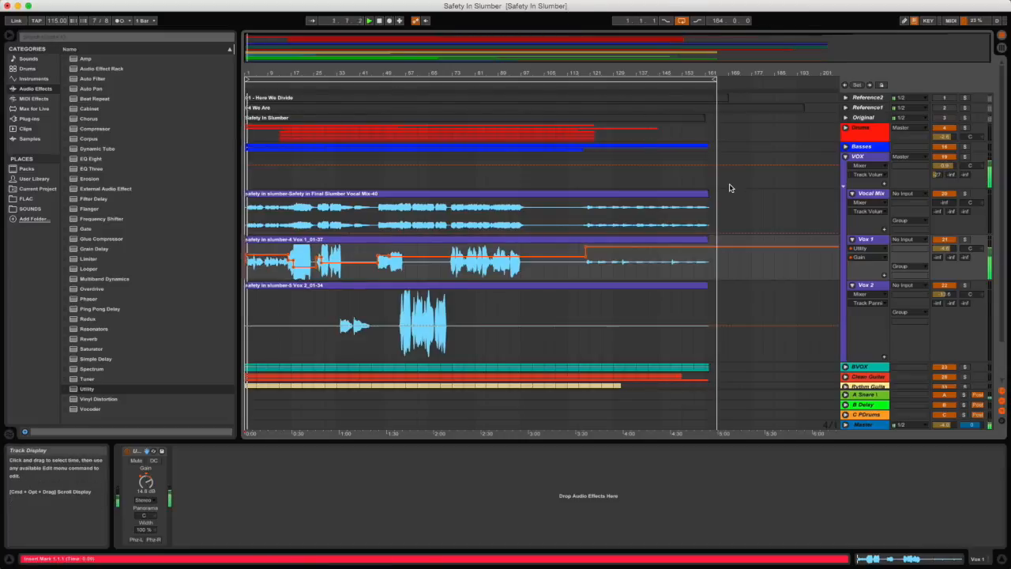
click(944, 248)
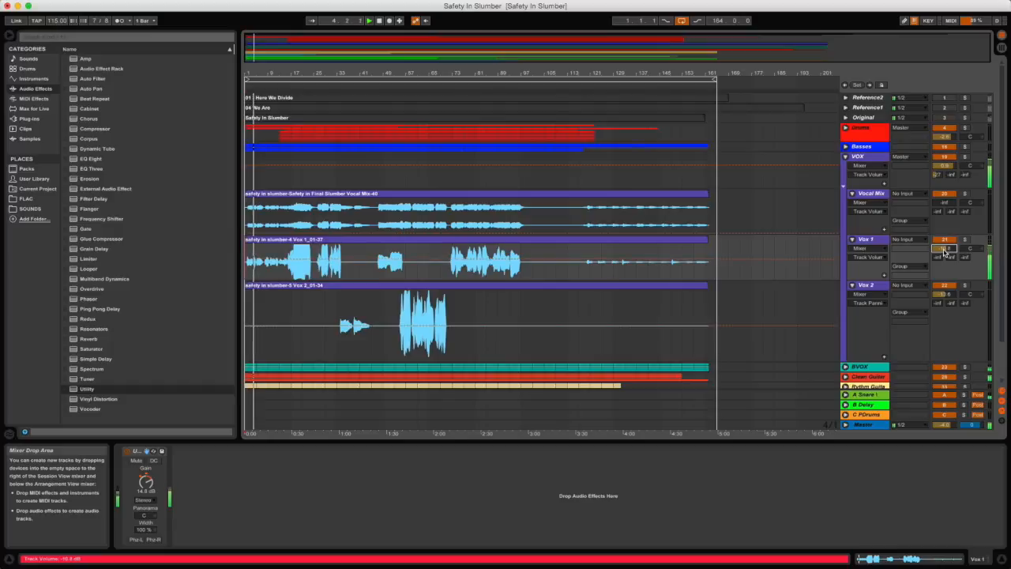
Give the Utility Gain envelope its own lane under Vox 1, raising it around bar 17 and lowering it around bar 47 during playback.
click(151, 477)
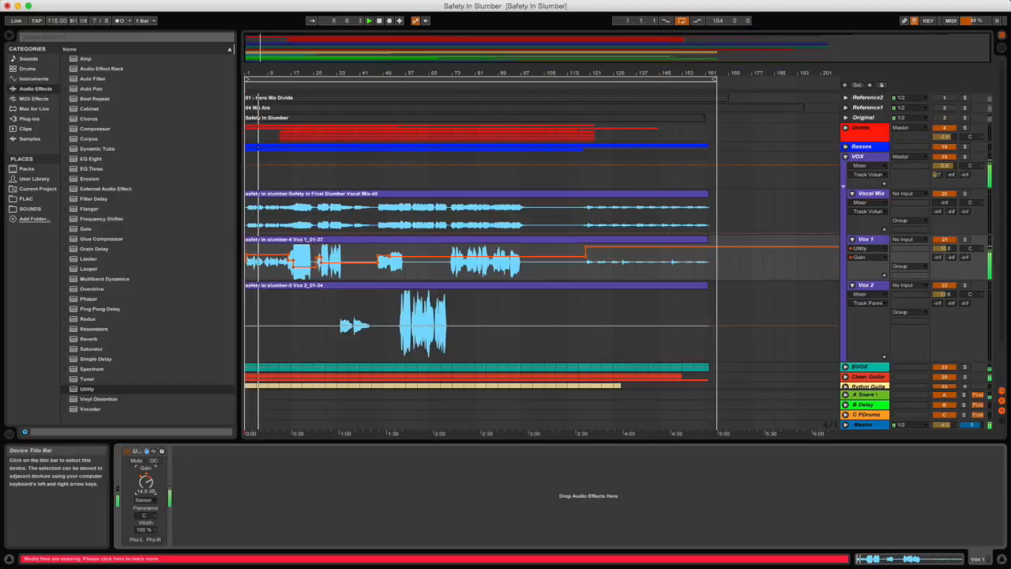
click(885, 276)
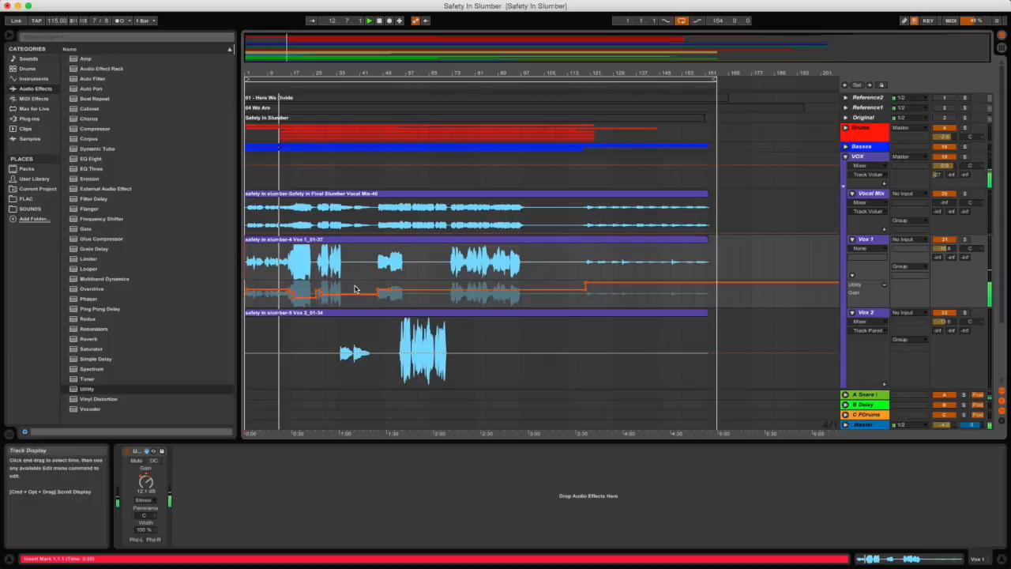
drag(289, 290, 293, 290)
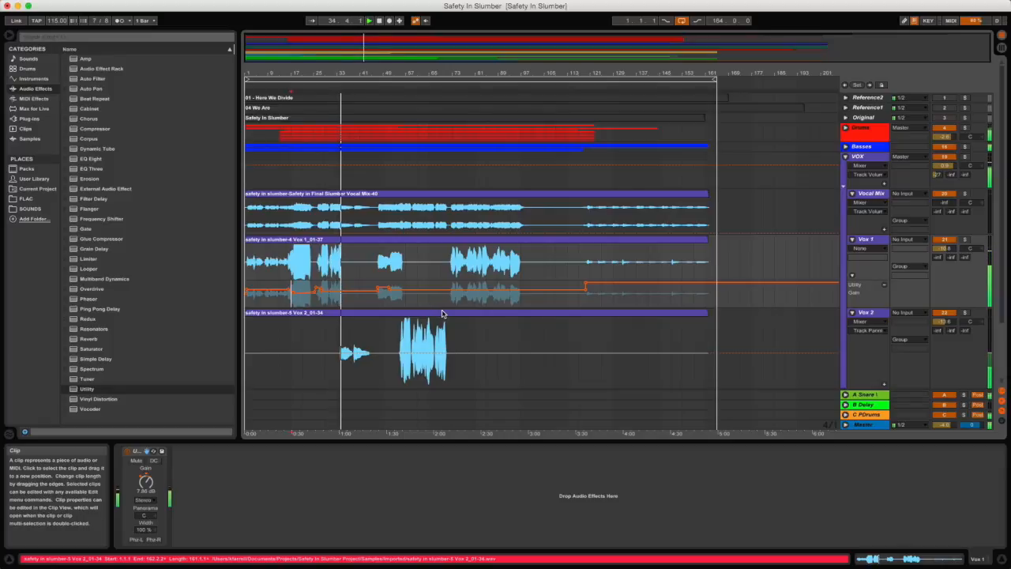
click(372, 305)
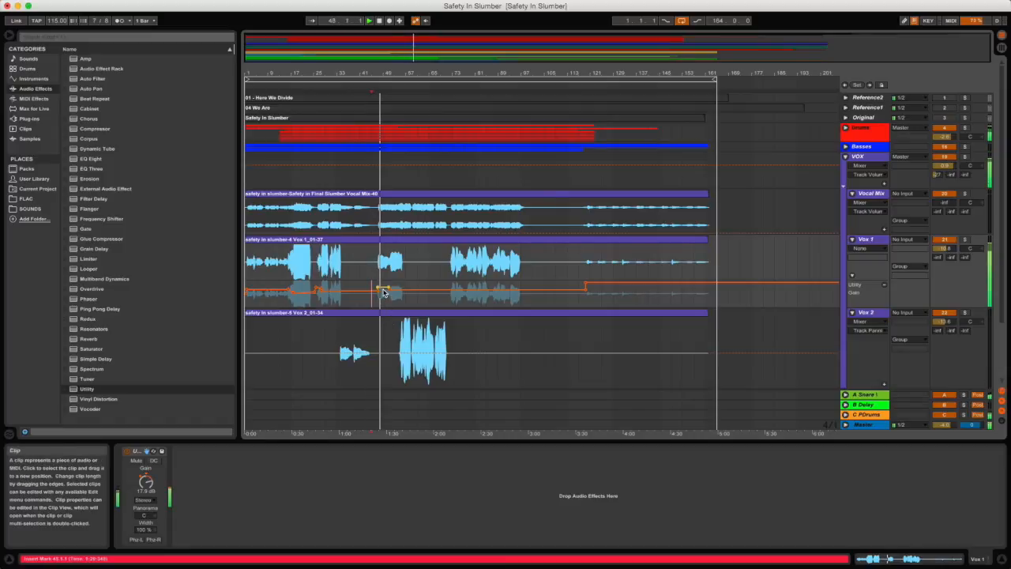
click(405, 296)
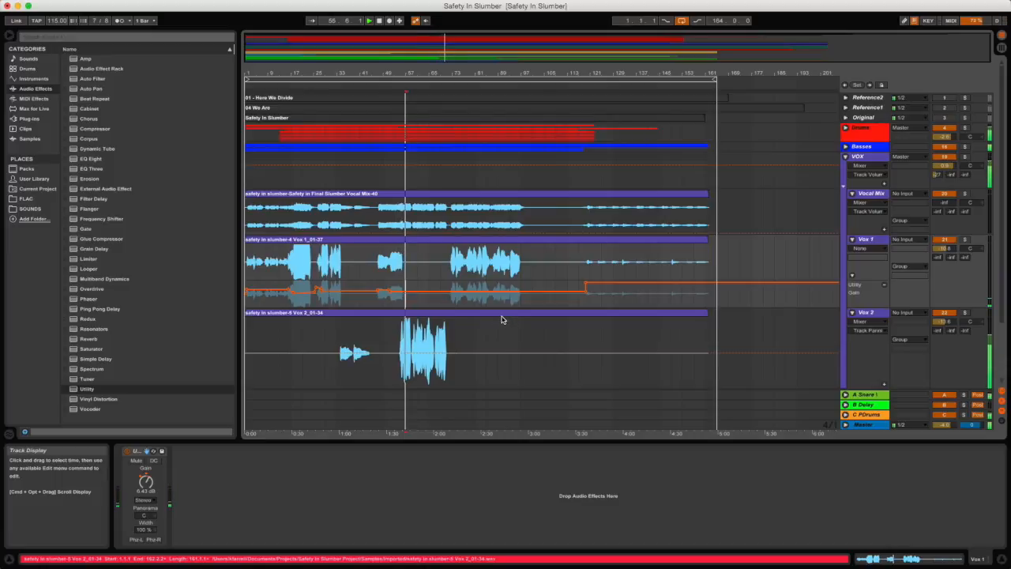
scroll(501, 320, down, 3)
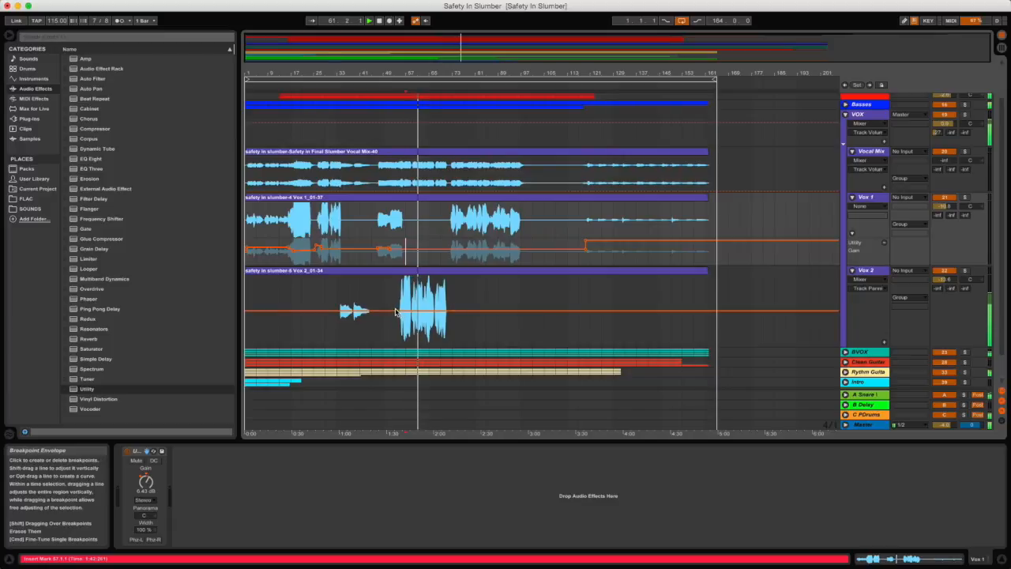
drag(394, 311, 394, 301)
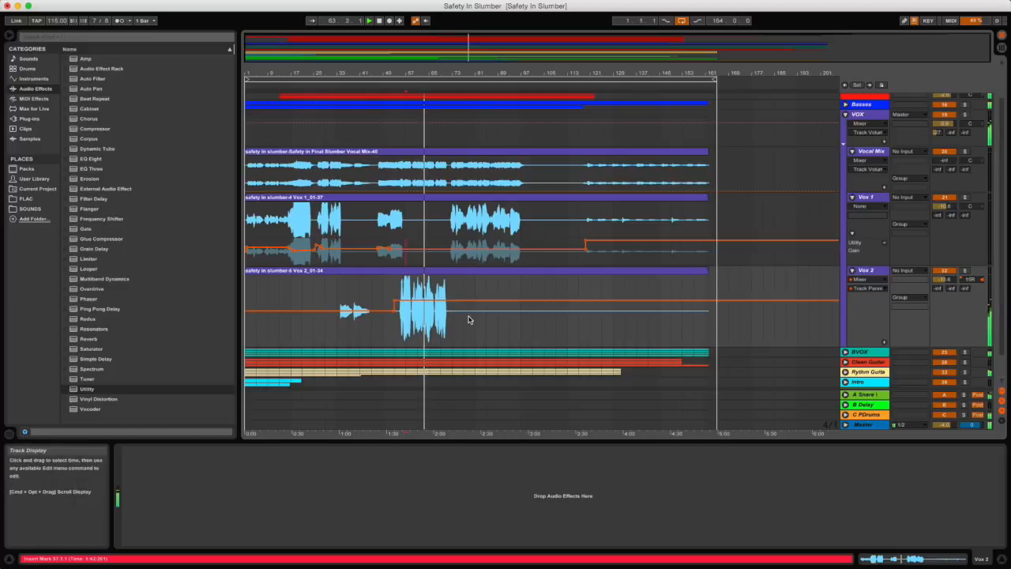
key(super+z)
key(super+z)
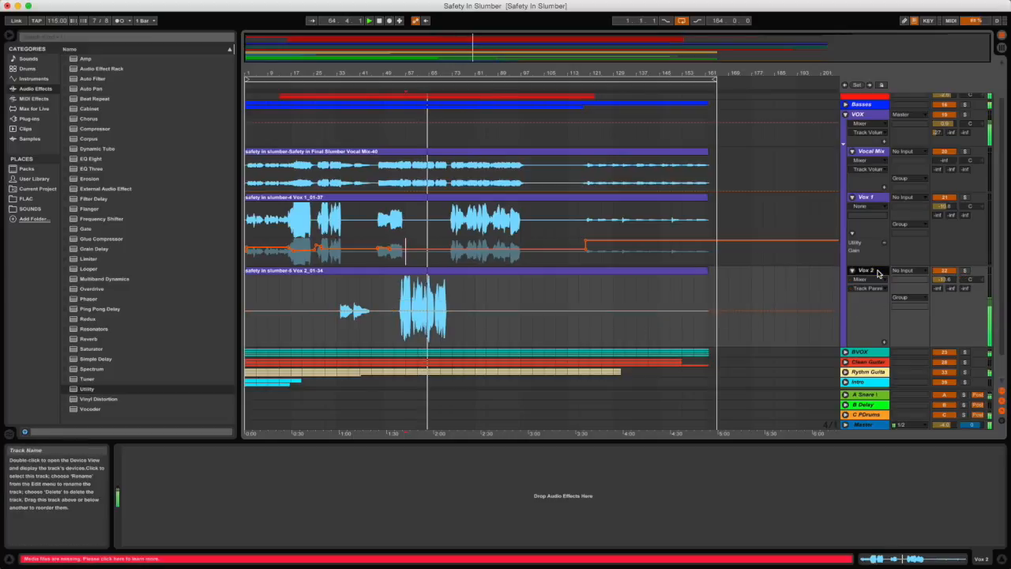
Add a Utility effect to Vox 2 and raise its Gain automation to 9.40 dB from around bar 53.
drag(87, 391, 169, 489)
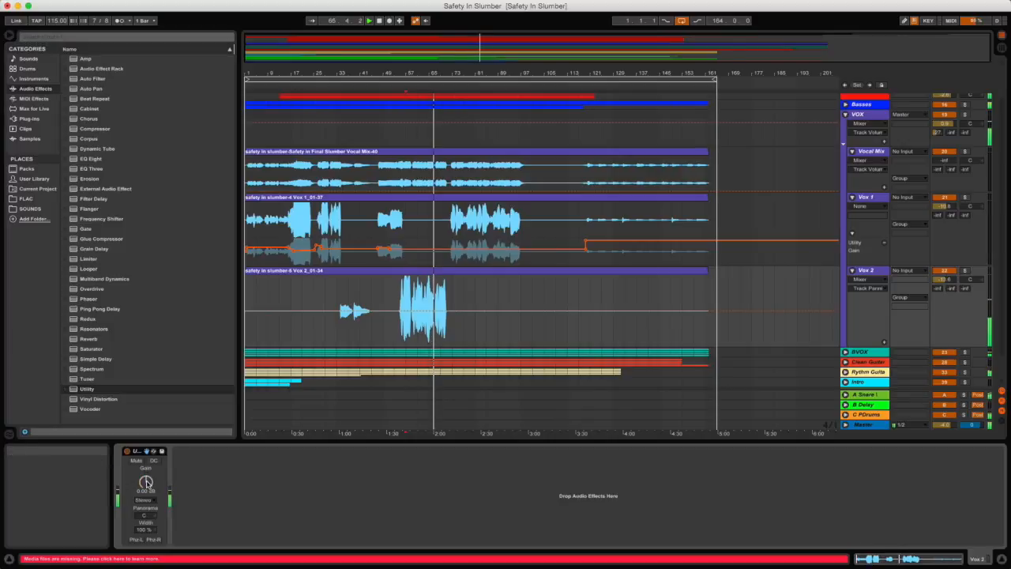
click(146, 482)
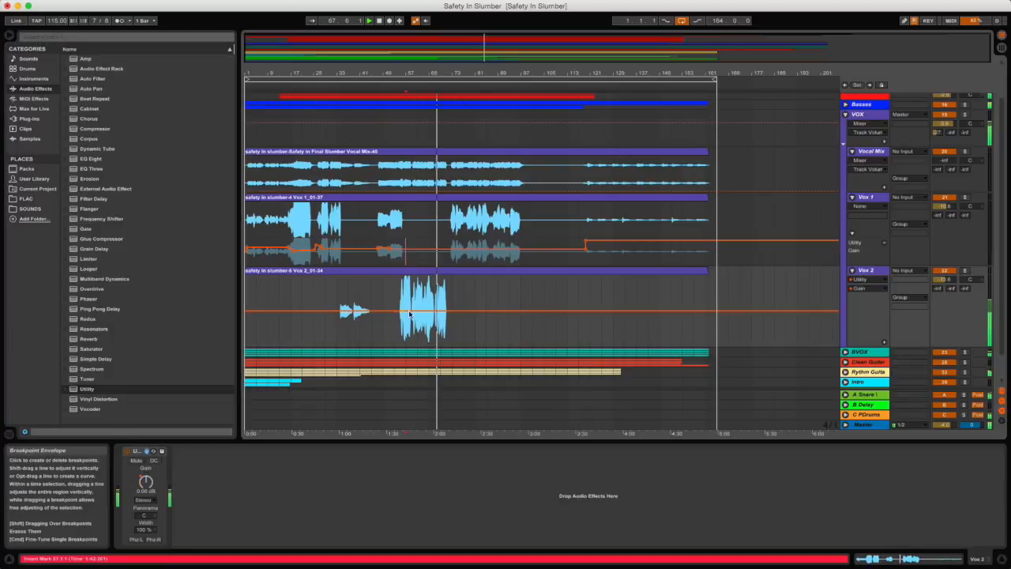
drag(395, 313, 395, 303)
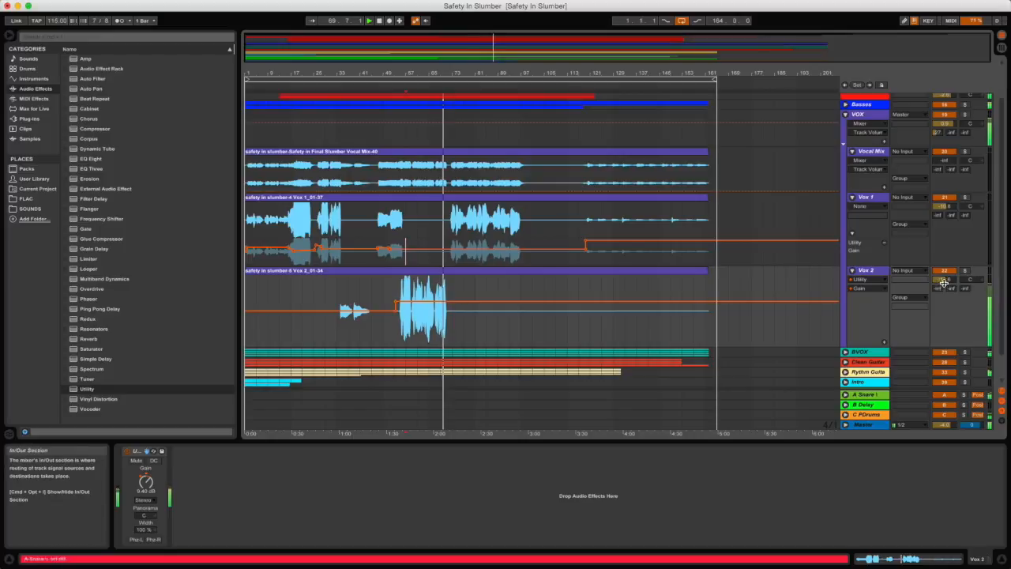
Playing from bar 33, raise Vox 2's track volume and reshape its Gain automation, higher before about bar 53 and -1.04 dB after it.
click(335, 295)
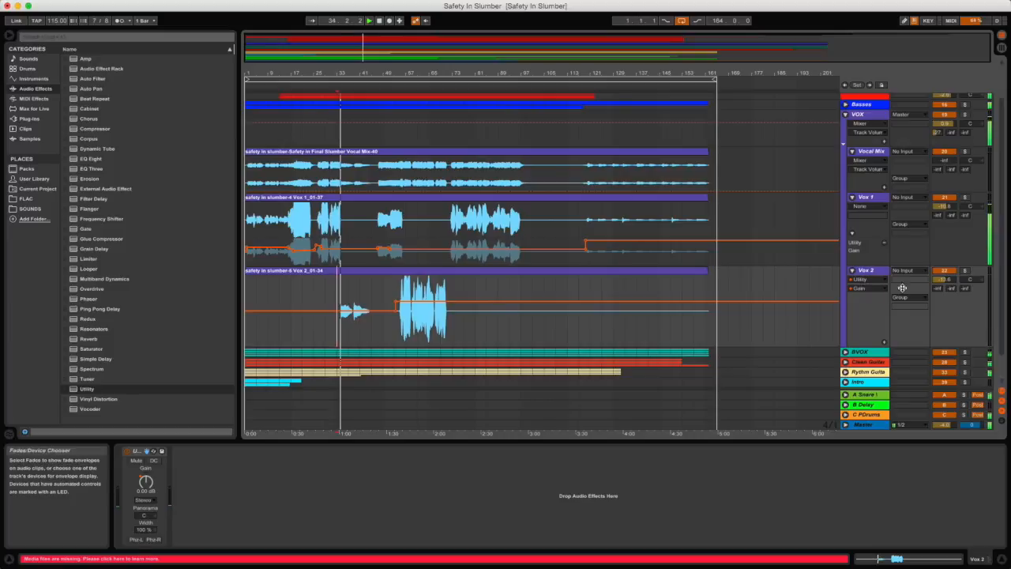
click(945, 280)
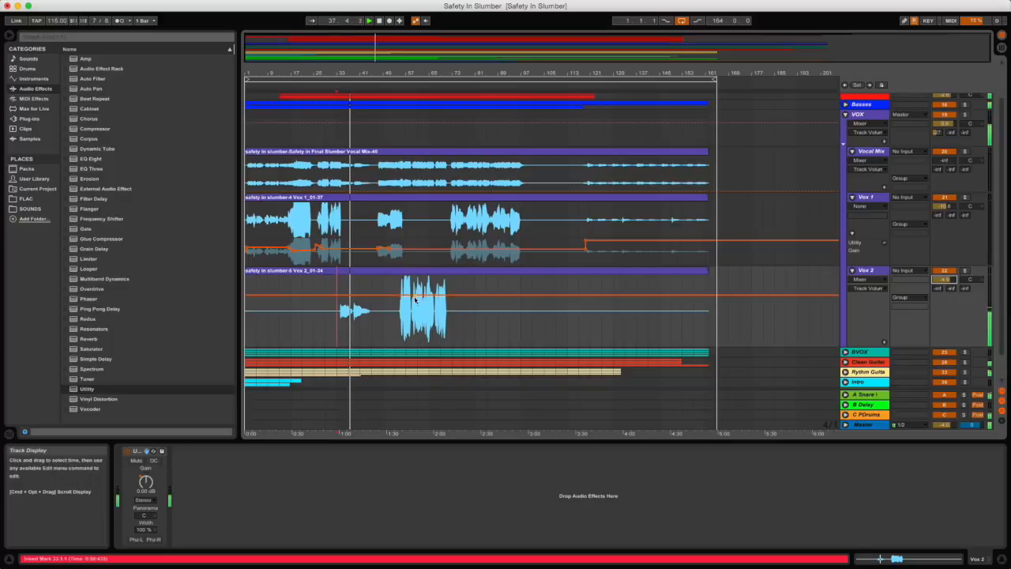
click(146, 482)
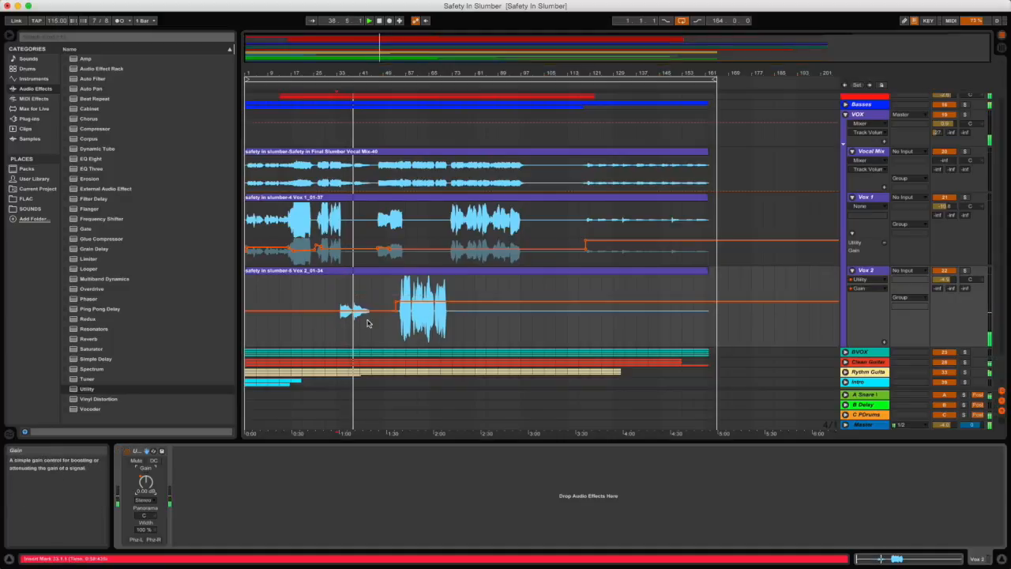
mouse_move(383, 313)
mouse_down()
mouse_move(384, 305)
mouse_move(421, 315)
mouse_up()
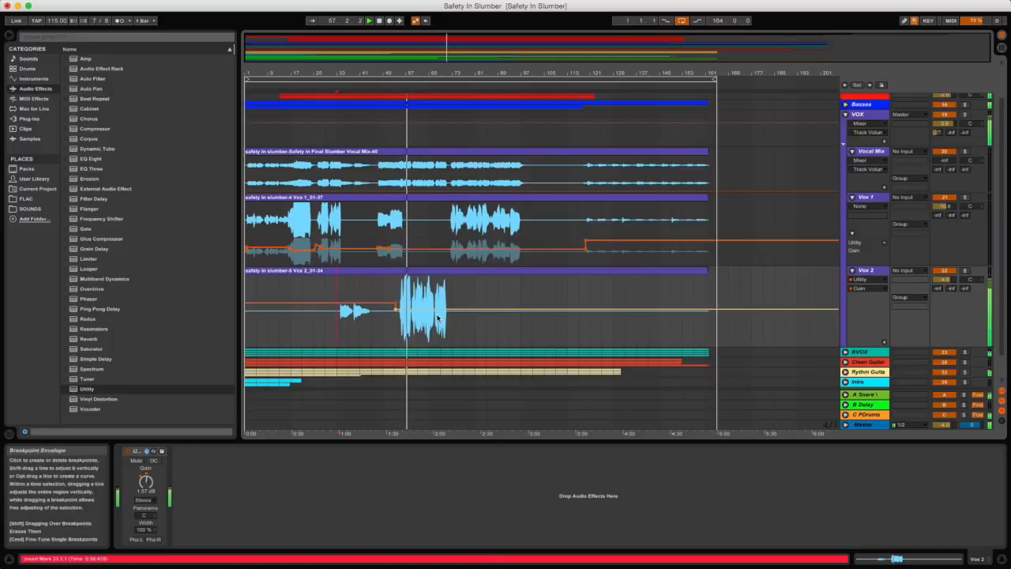
drag(500, 309, 500, 311)
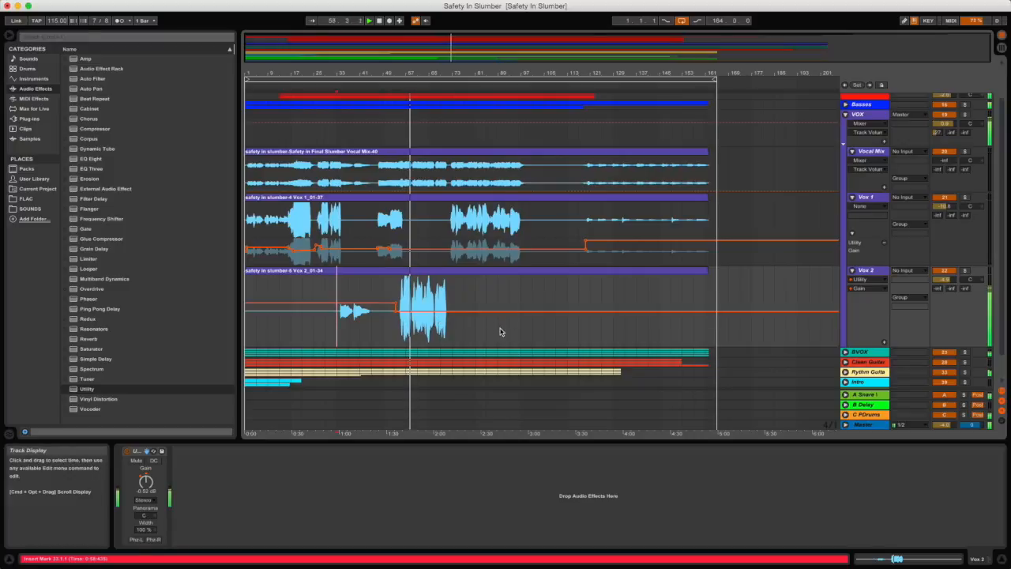
drag(452, 317, 452, 317)
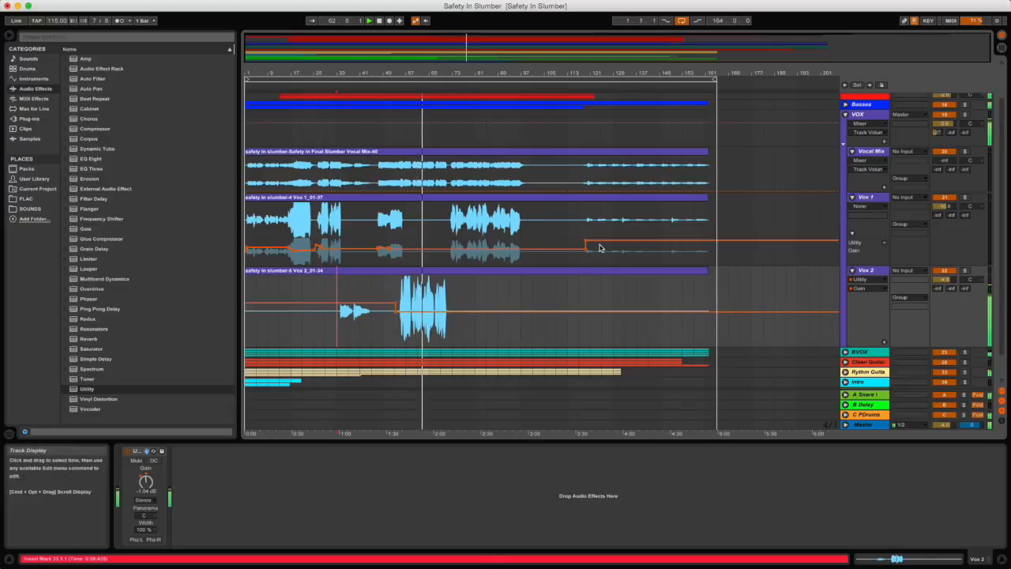
Lower Vox 1's Utility Gain automation to 25.0 dB over the quiet ending and play that part from bar 121.
drag(609, 241, 609, 238)
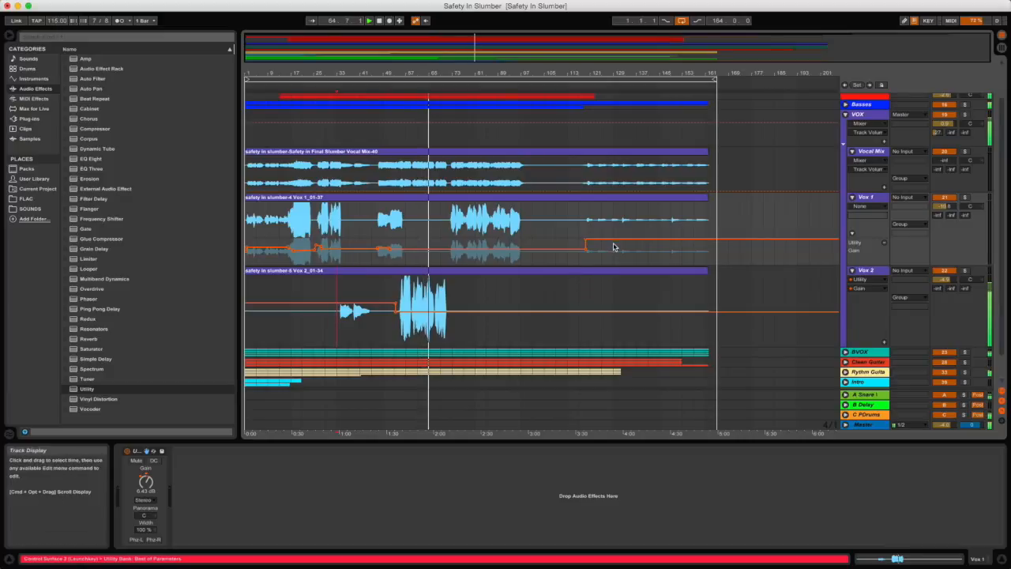
drag(613, 240, 613, 245)
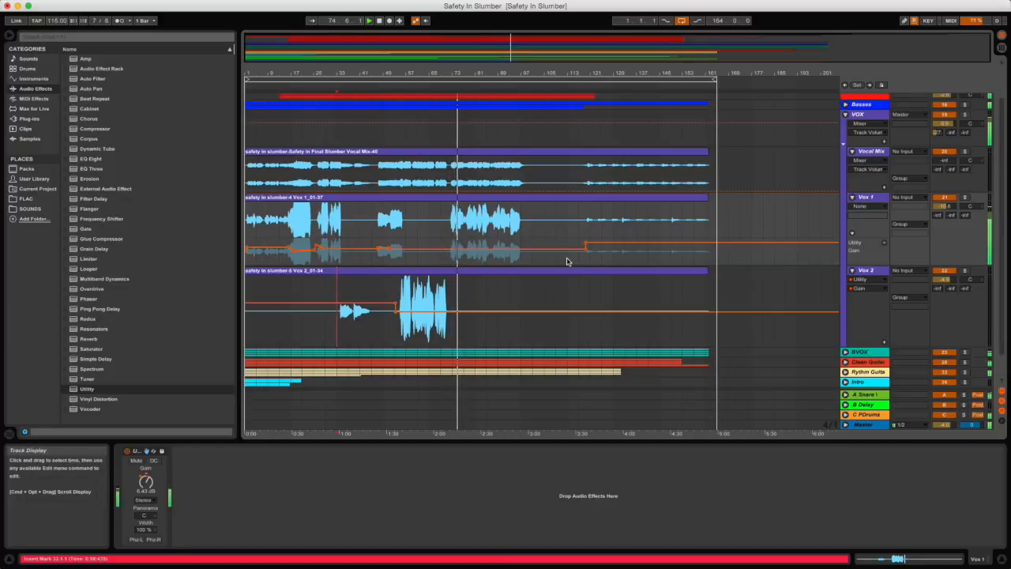
click(586, 210)
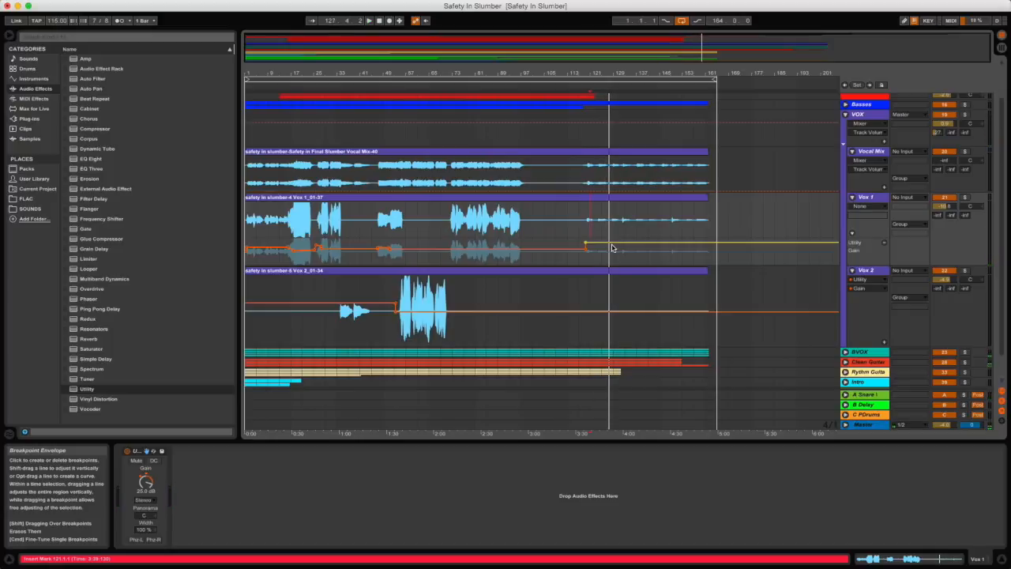
Fold the Vocal Mix track and delete the existing Compressor from the VOX group.
click(853, 150)
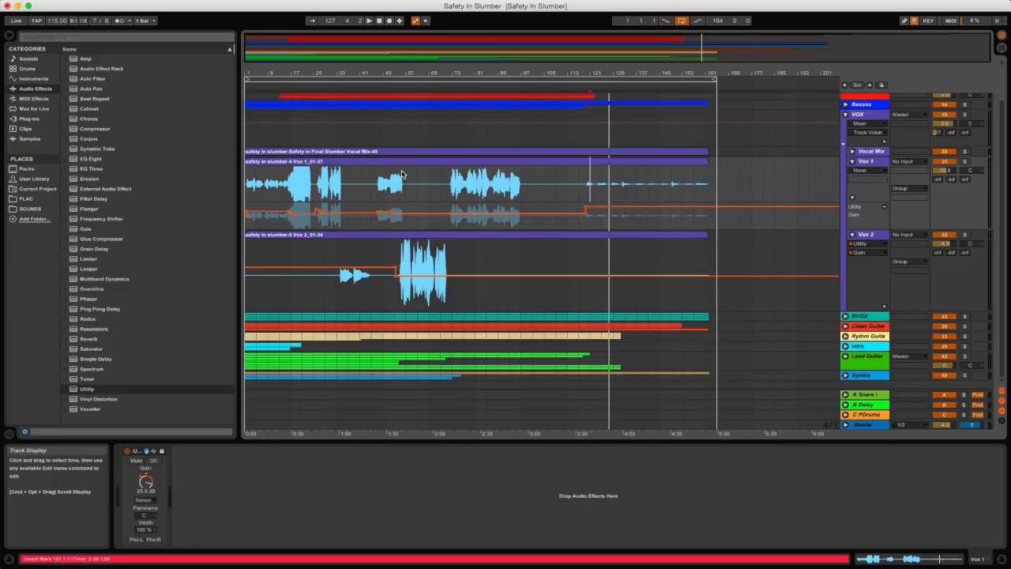
click(864, 116)
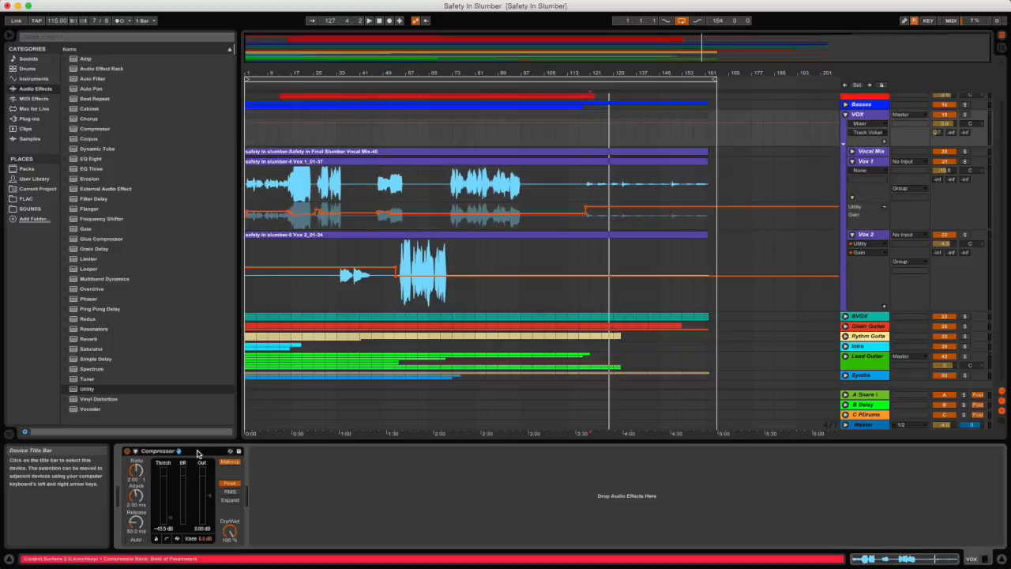
click(521, 411)
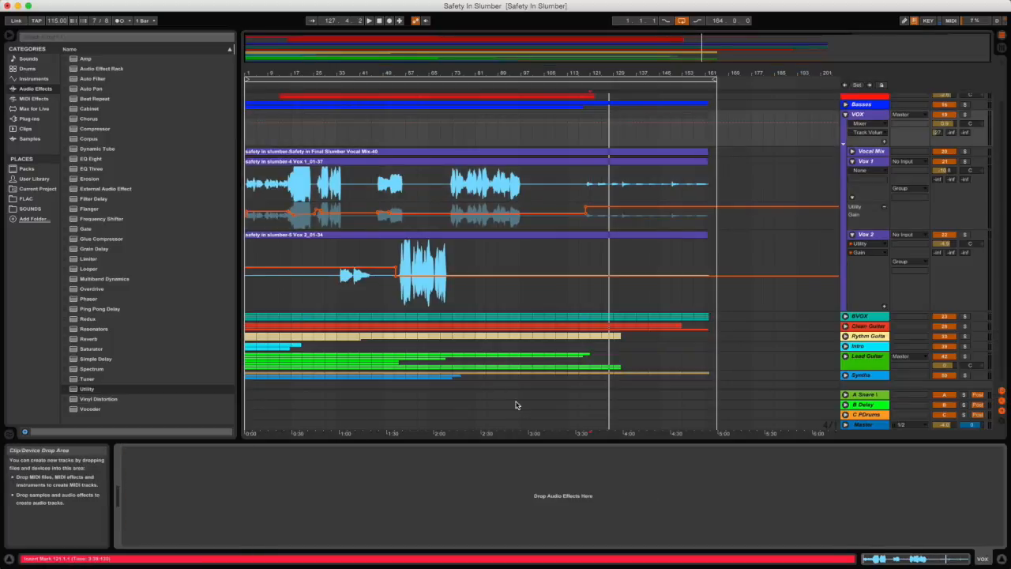
Add three Compressors in series to the VOX group.
click(90, 131)
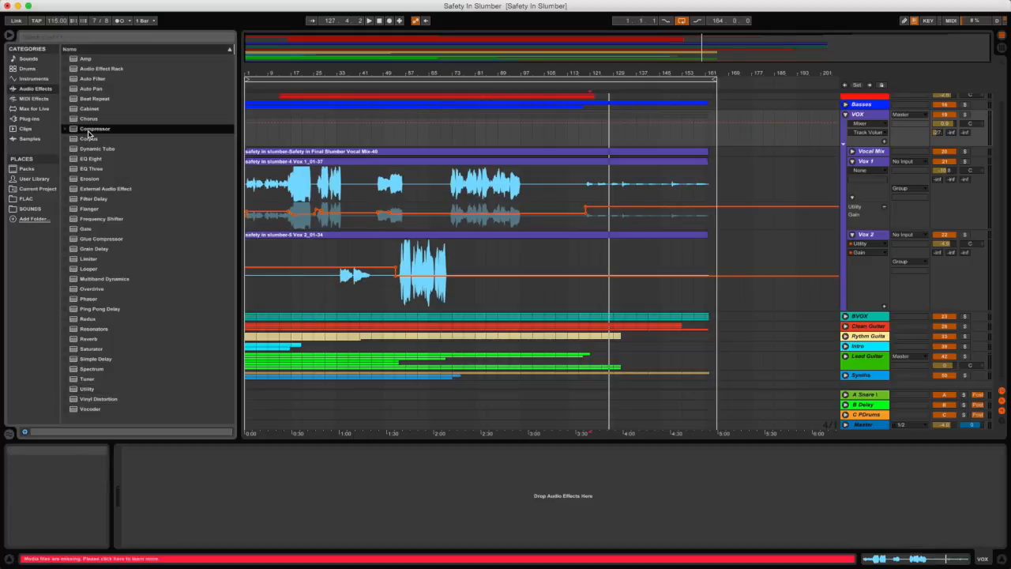
drag(89, 134, 195, 490)
click(112, 133)
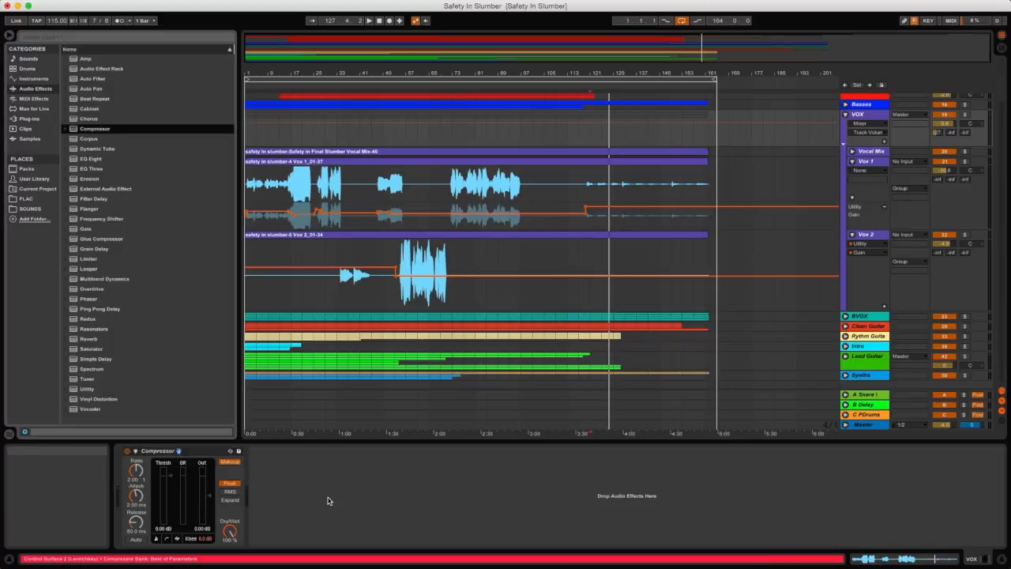
drag(102, 129, 315, 513)
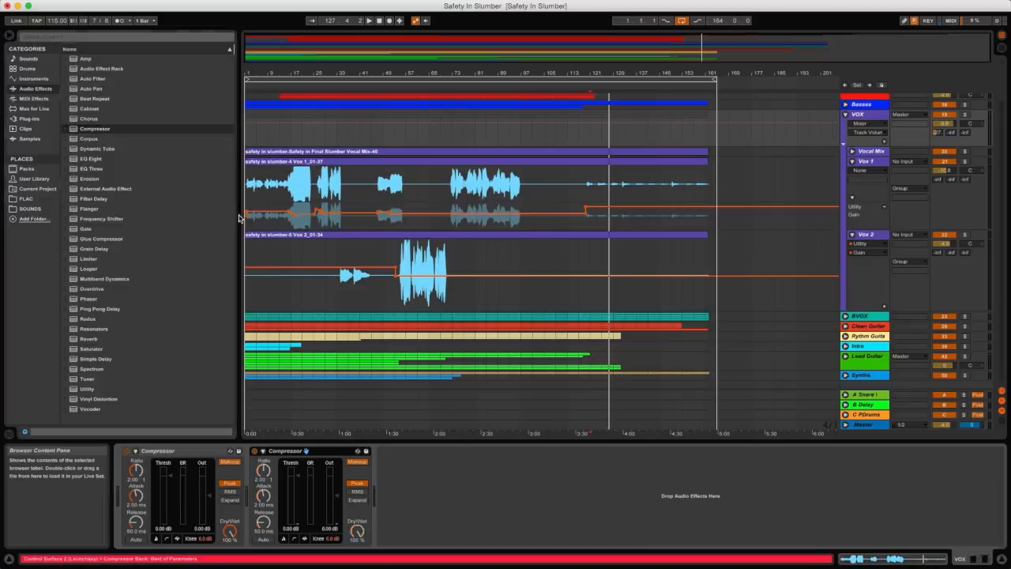
click(103, 130)
drag(477, 541, 481, 540)
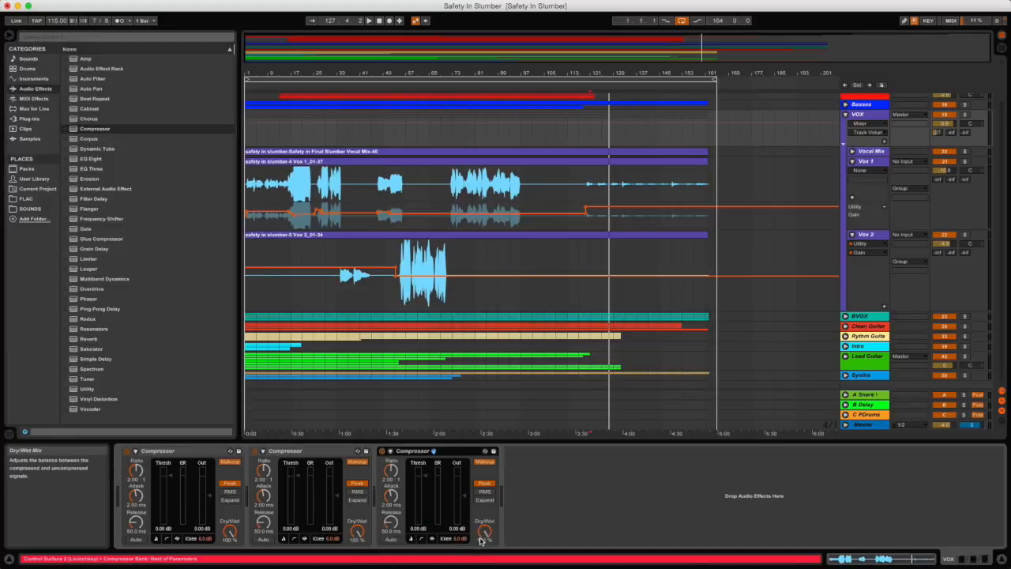
Group the three Compressors into an Audio Effect Rack and switch off the second and third ones.
click(198, 455)
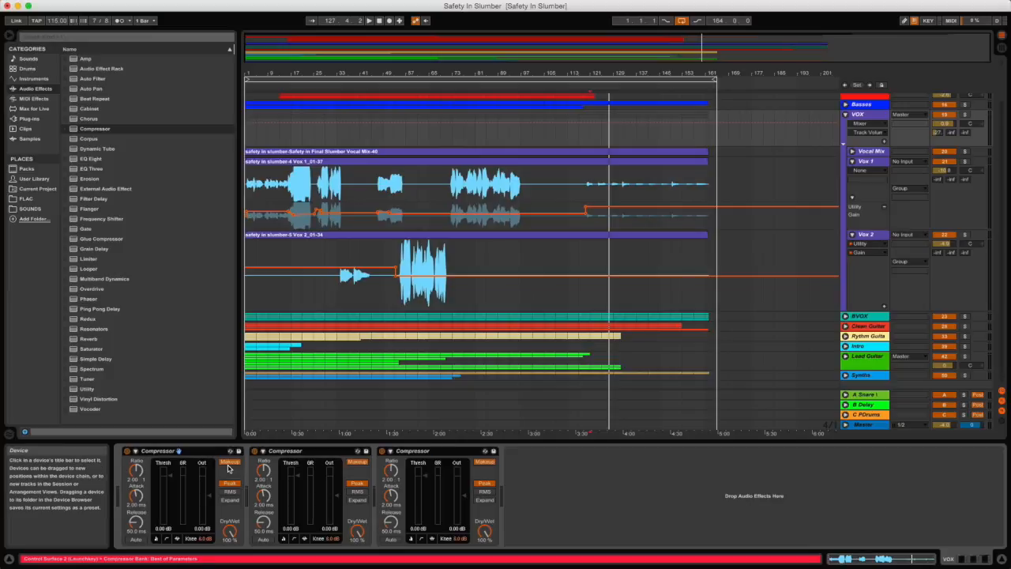
key(super+g)
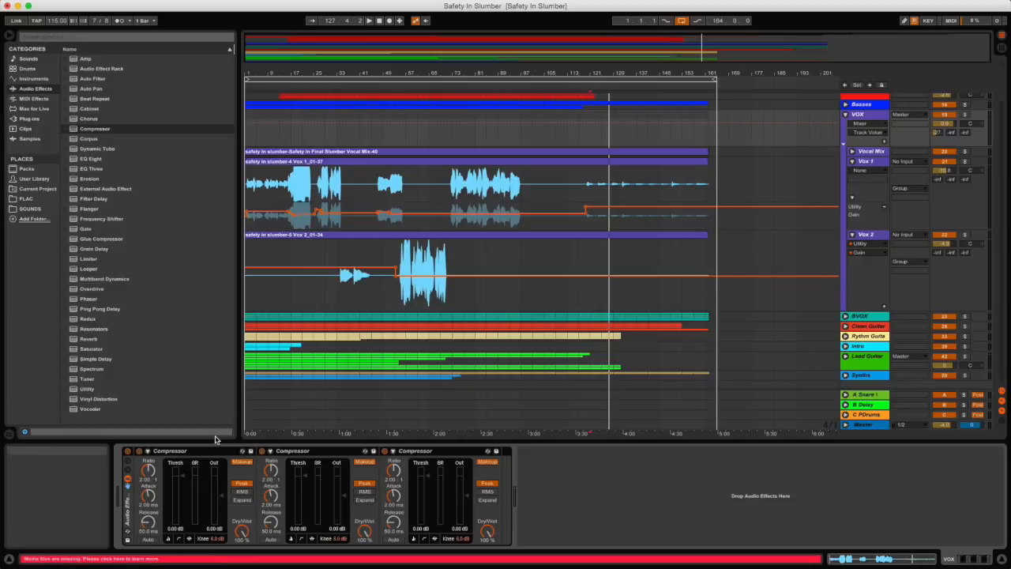
click(261, 451)
click(384, 451)
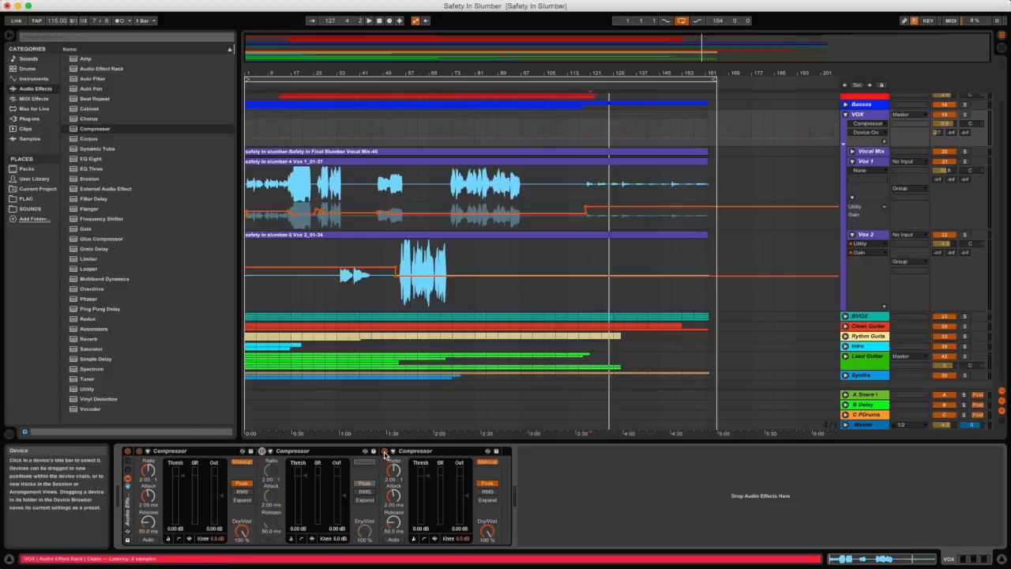
Set the first Compressor's ratio to 10:1 and attack to 0.02 ms with Makeup off, and add a Utility after the last Compressor.
drag(149, 475, 149, 462)
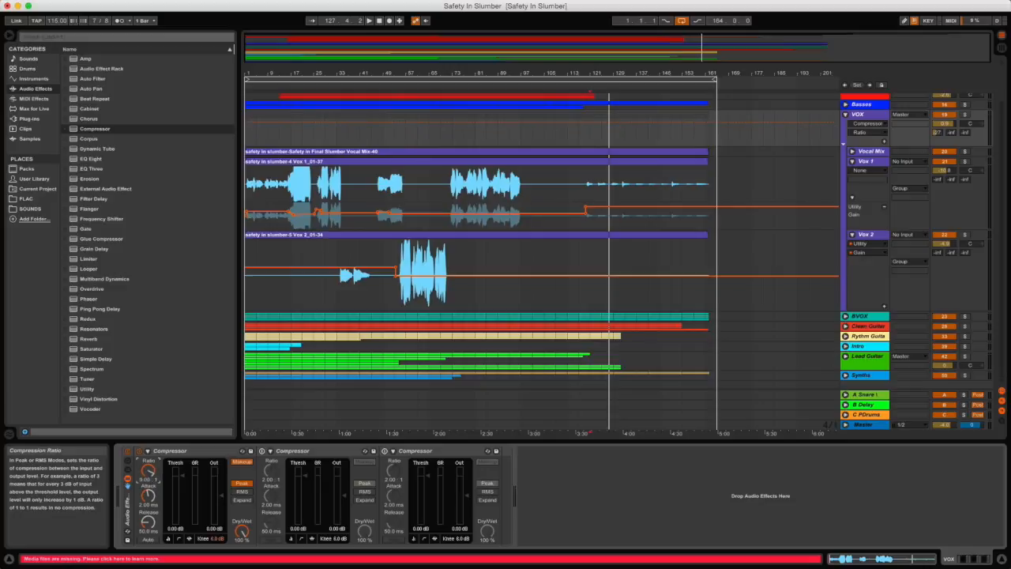
click(151, 480)
text(10)
key(Return)
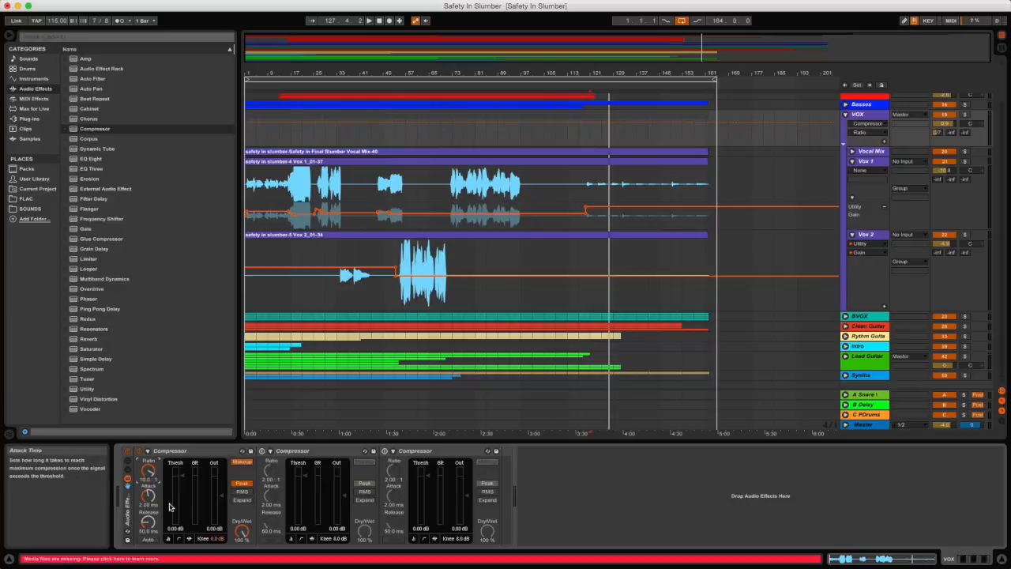
drag(147, 496, 147, 531)
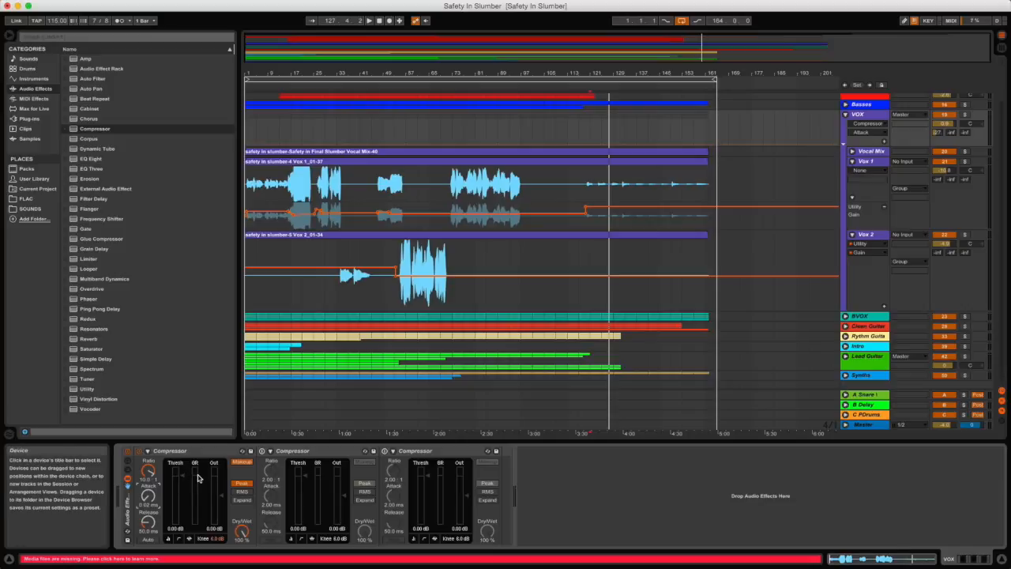
click(242, 462)
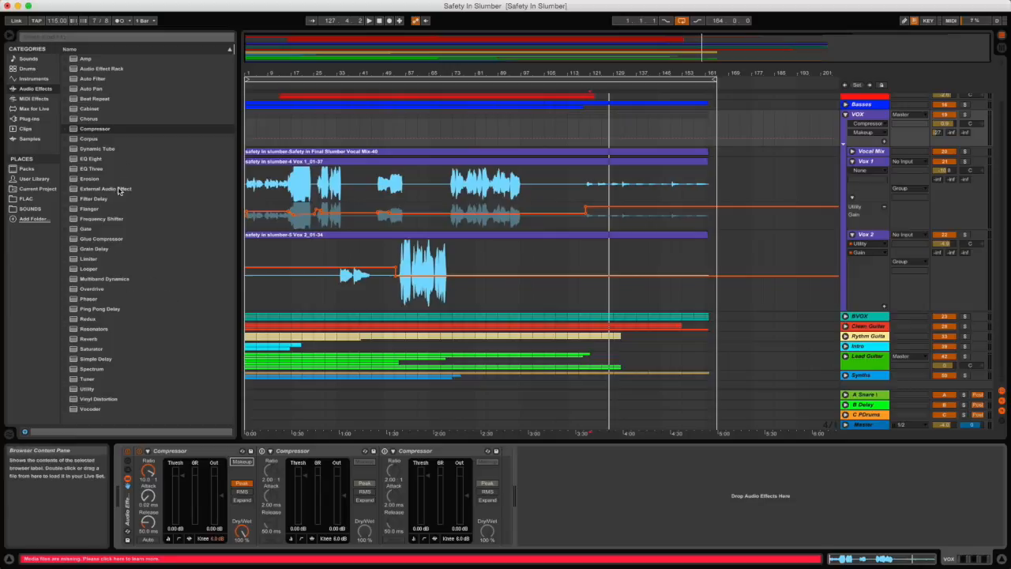
mouse_move(87, 388)
mouse_down()
mouse_move(511, 480)
mouse_move(505, 501)
mouse_up()
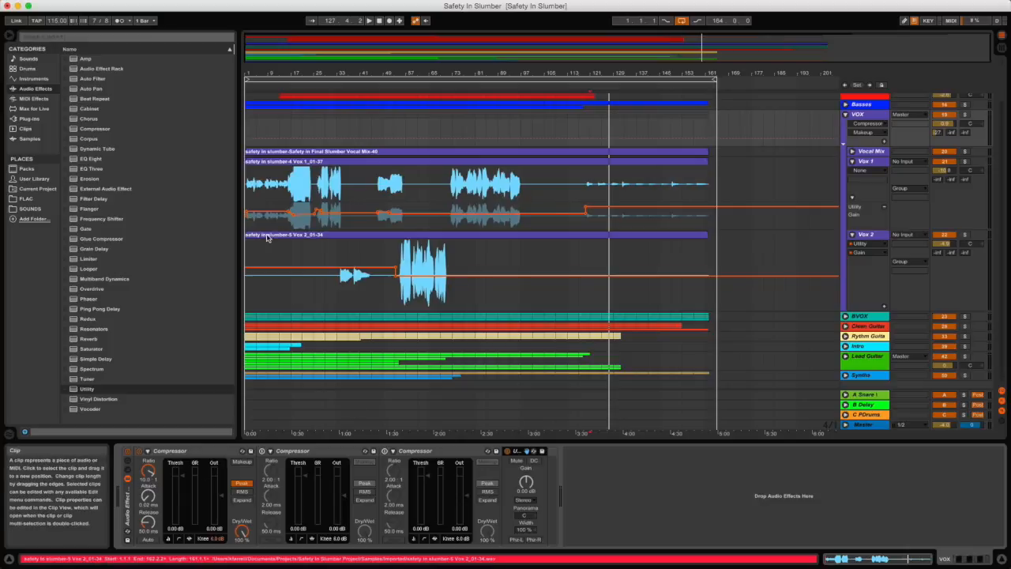
Play the song from bar 13 and lower the threshold of the VOX group's first Compressor to about -18 dB.
click(266, 197)
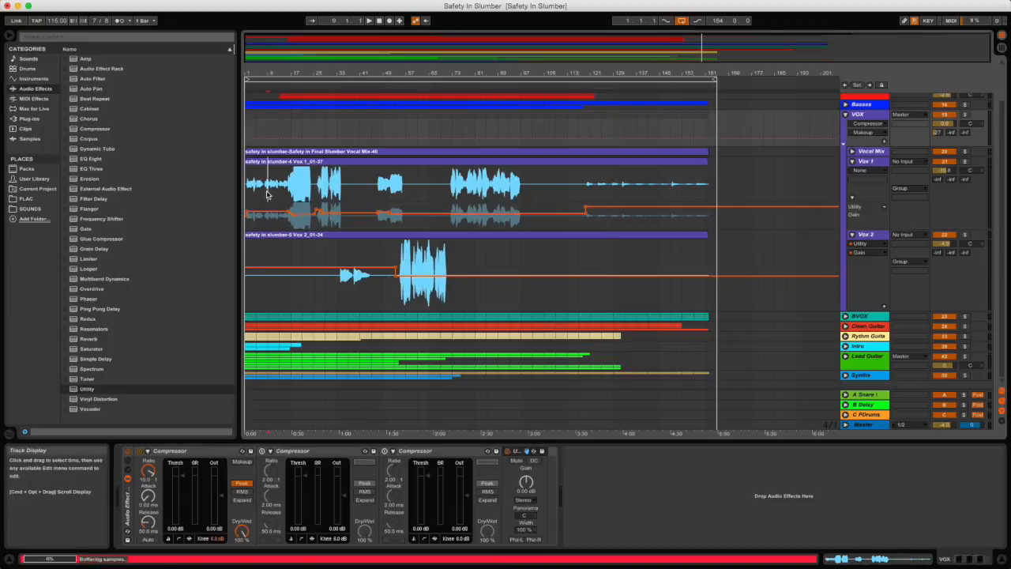
click(281, 195)
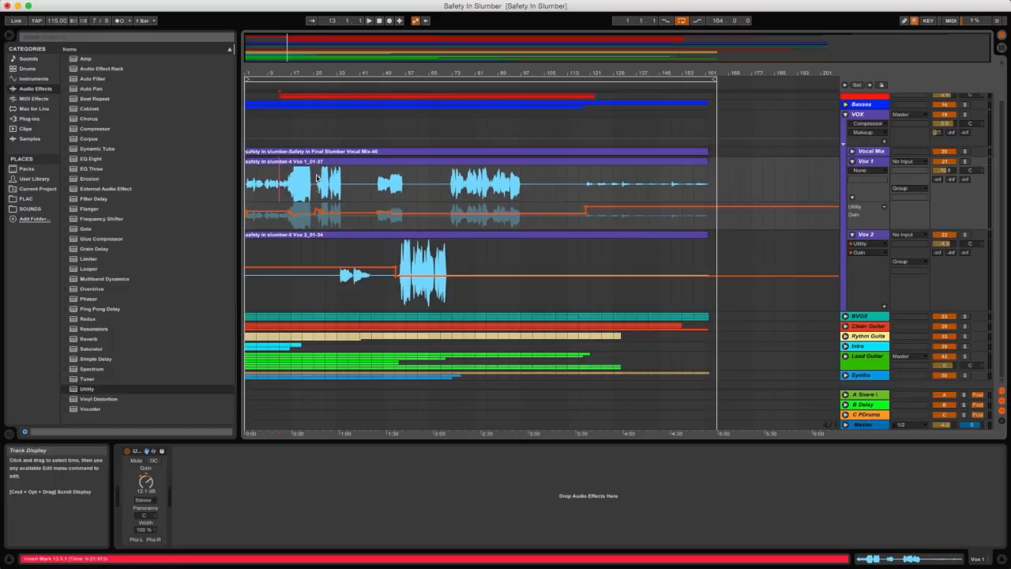
click(867, 117)
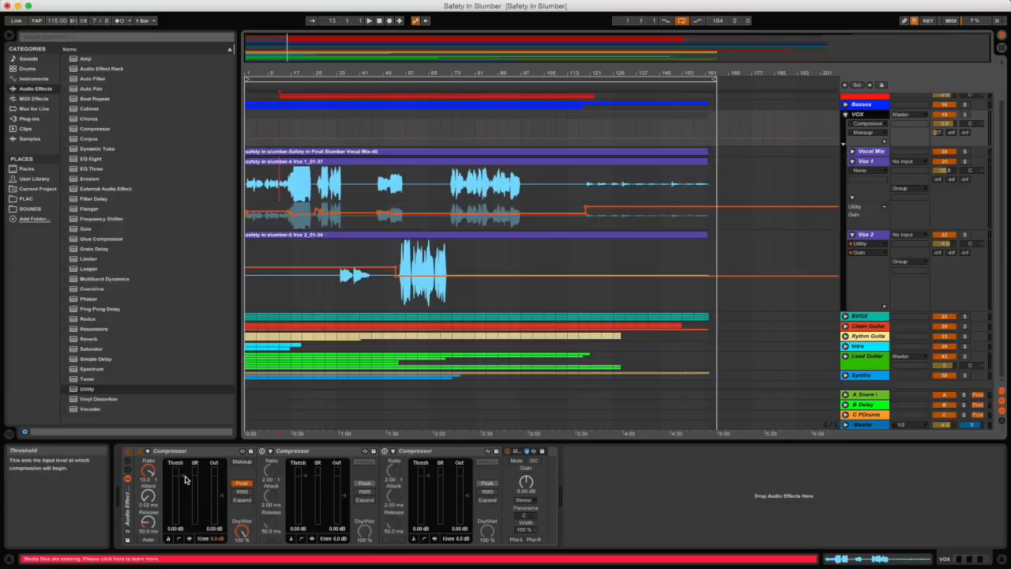
key(space)
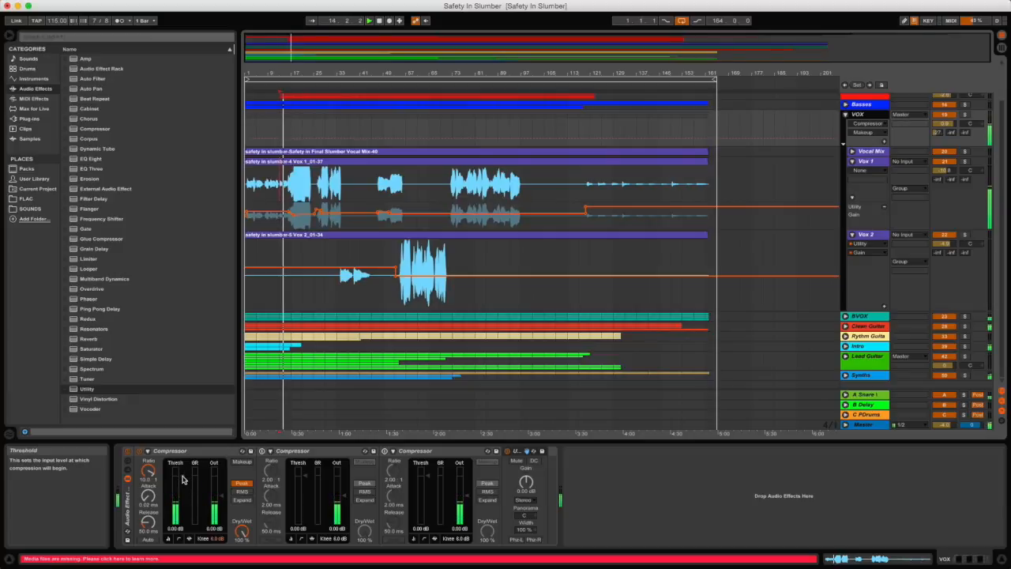
drag(182, 477, 183, 500)
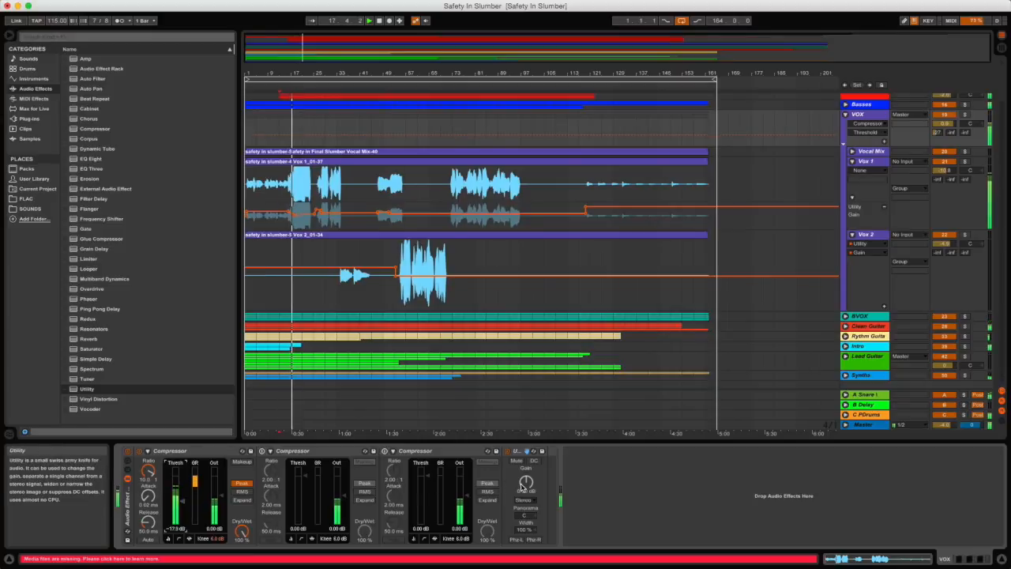
Raise the VOX group's Utility gain to about 7.2 dB, comparing the level with the effect chain bypassed.
drag(526, 482, 526, 470)
click(139, 451)
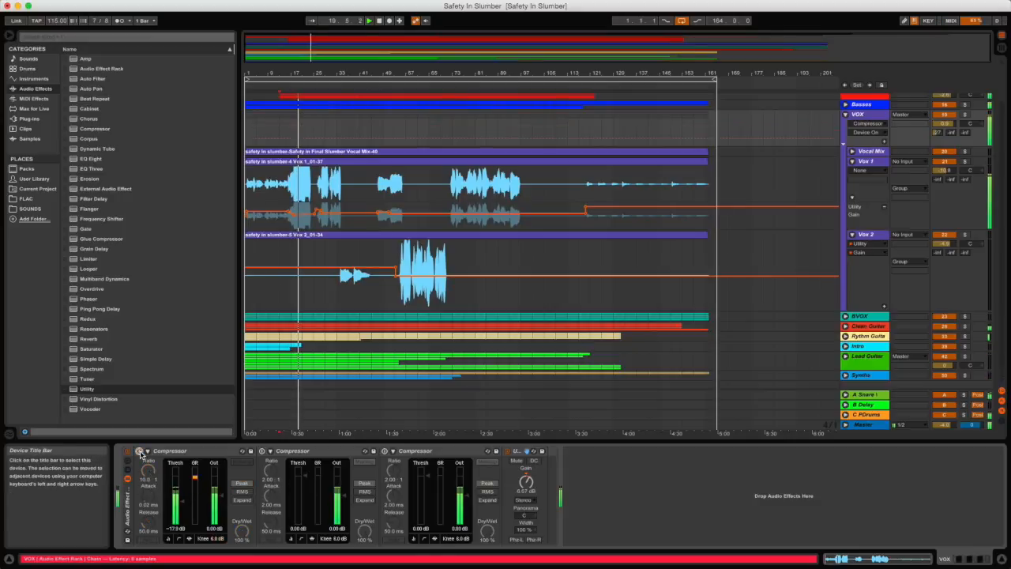
click(139, 451)
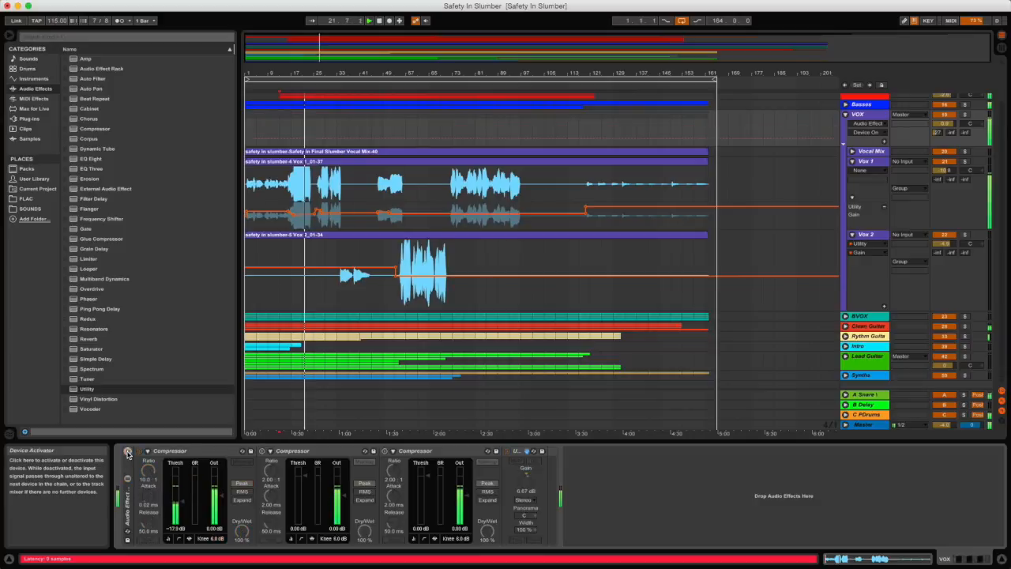
click(526, 482)
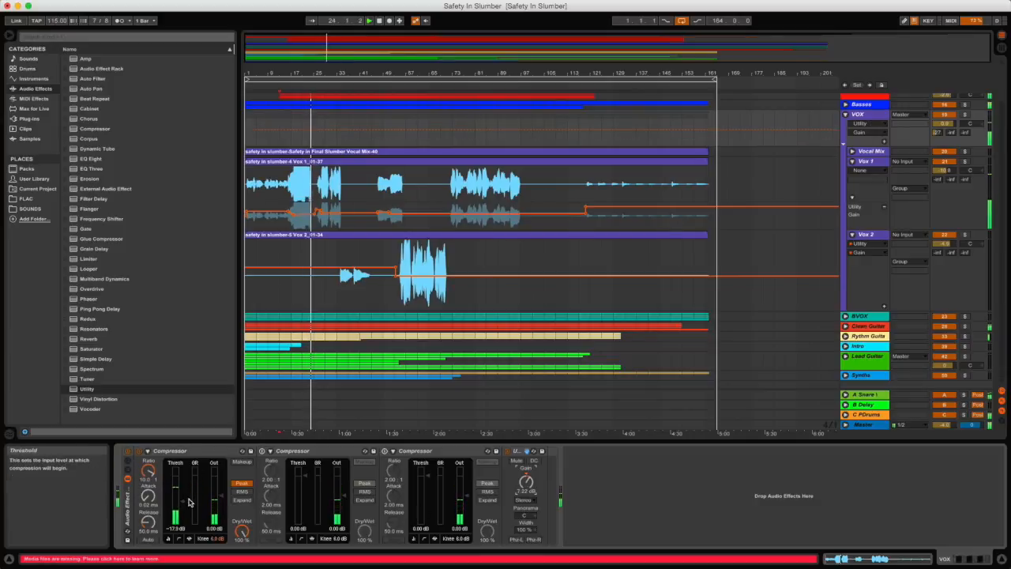
Replay the vocals from bar 13 and raise the first Compressor's threshold to -15.7 dB.
key(space)
key(space)
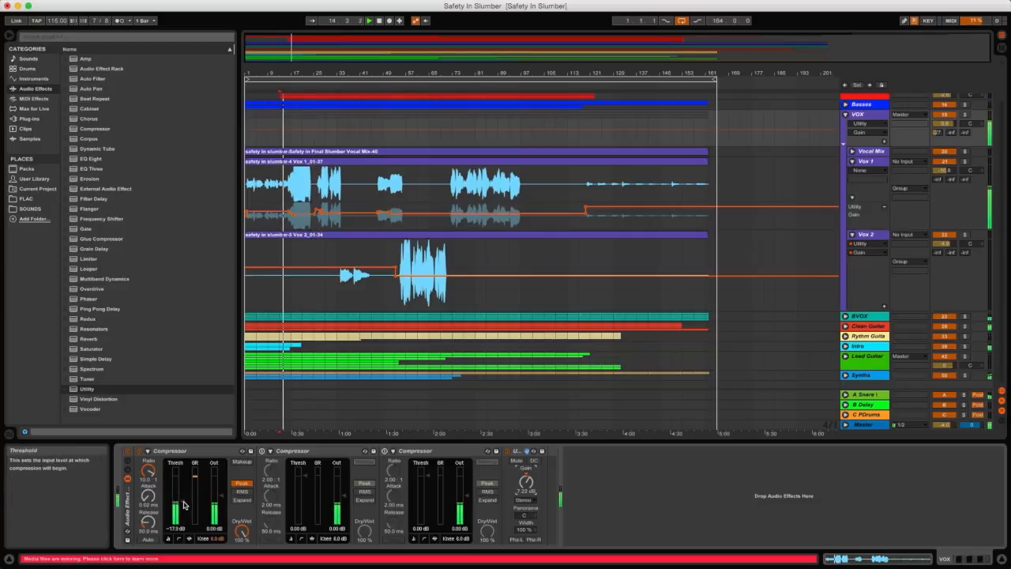
drag(183, 504, 183, 501)
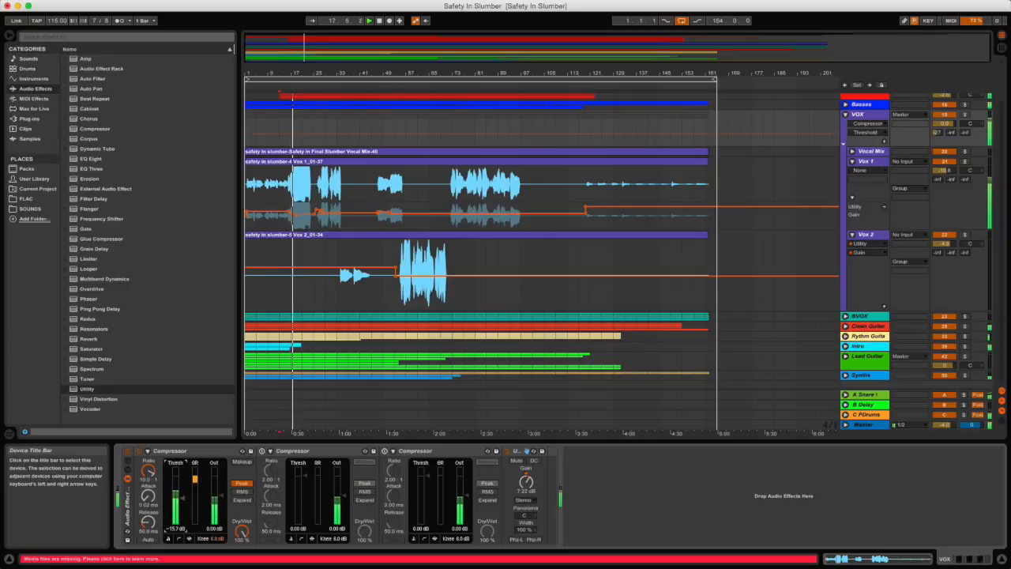
drag(183, 505, 184, 503)
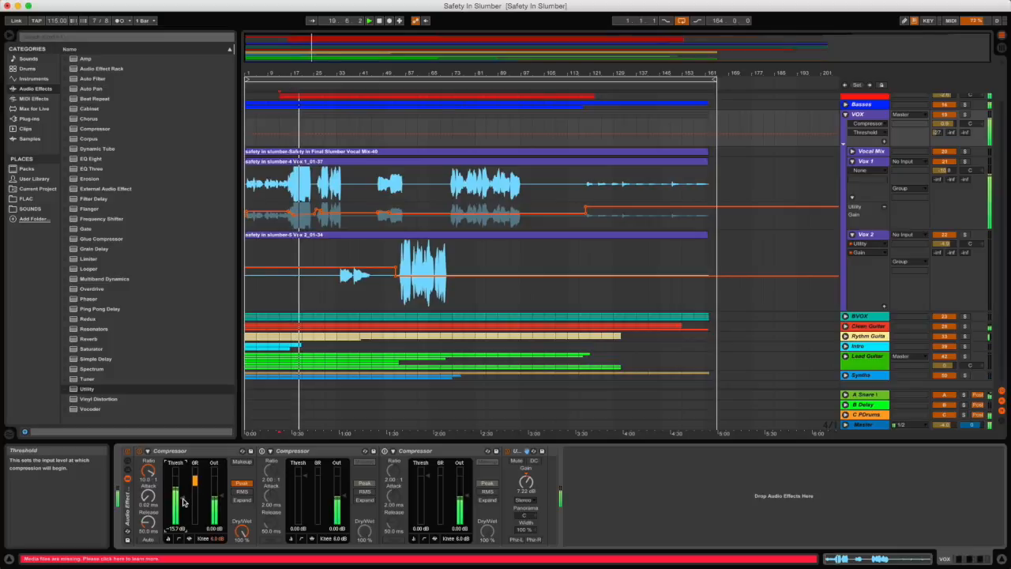
key(space)
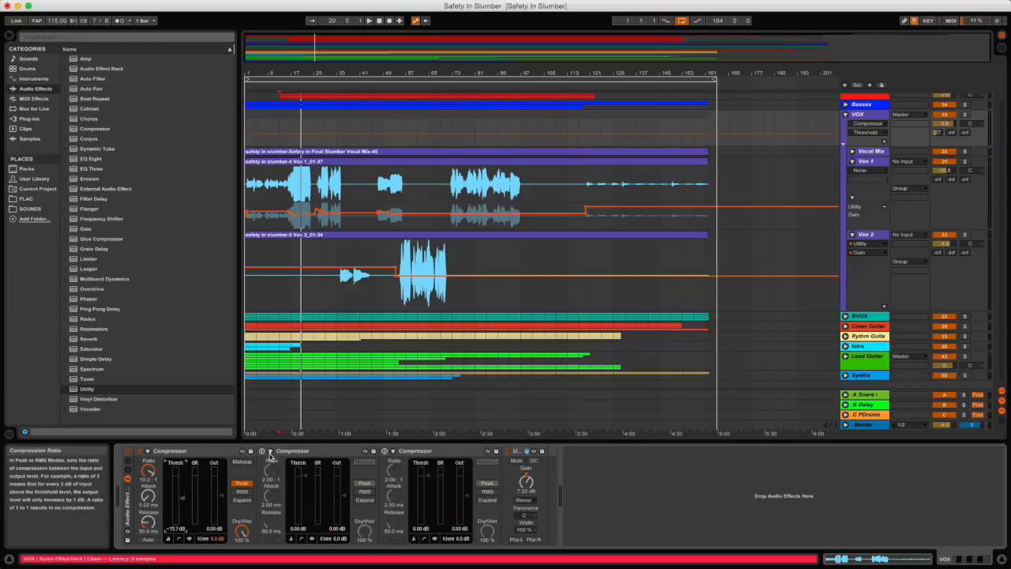
Switch on the second Compressor and set its ratio to 4:1 and attack to 0.35 ms.
click(261, 452)
drag(271, 471, 272, 459)
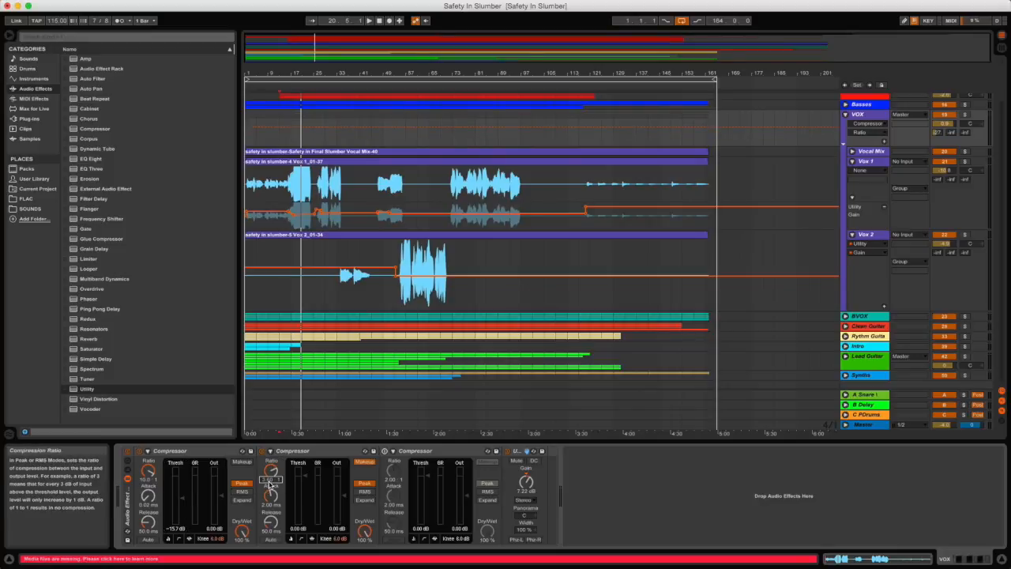
key(Return)
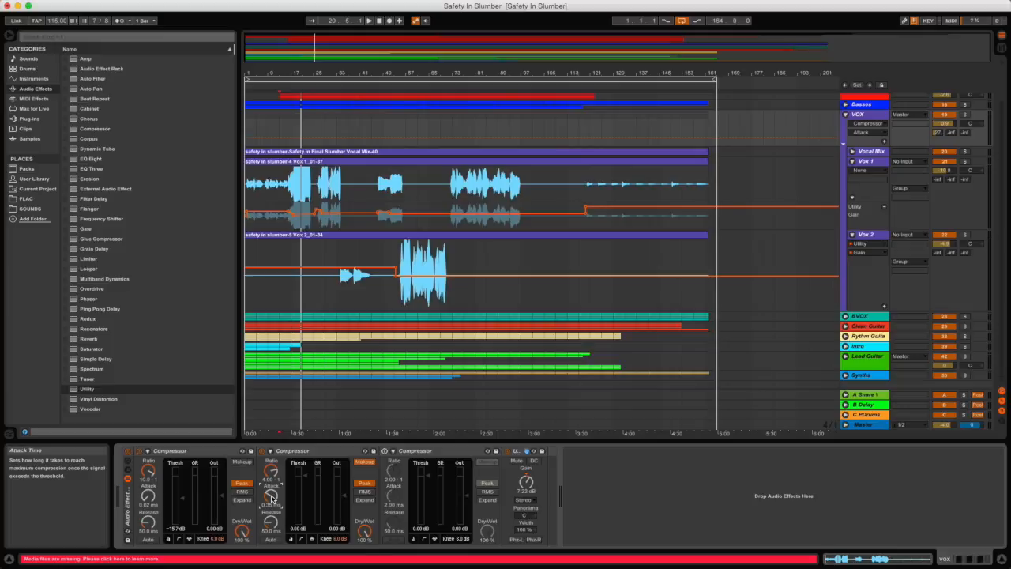
Examine the first Compressor's transfer curve and the activity view of the first and second Compressors.
click(180, 539)
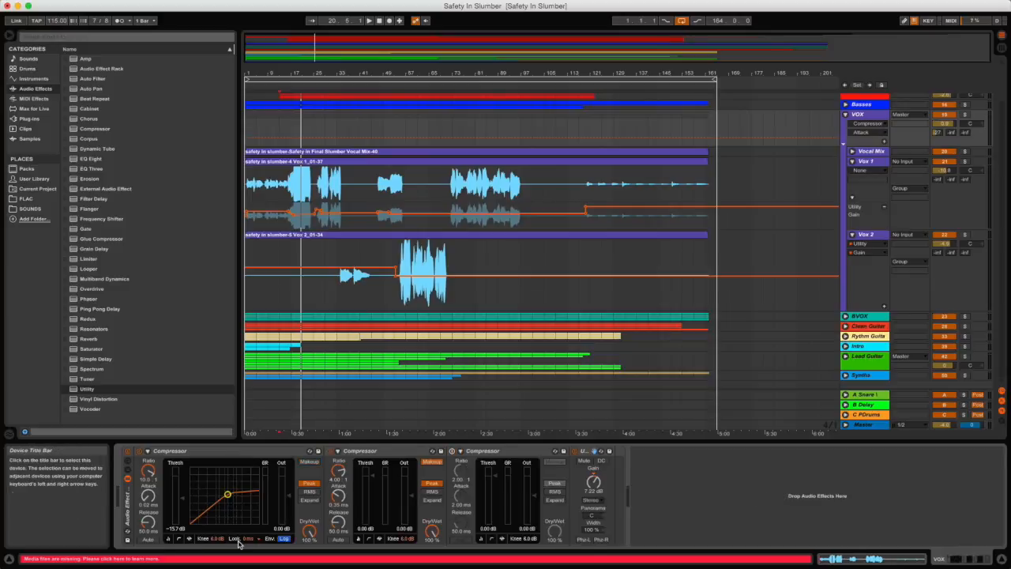
click(189, 539)
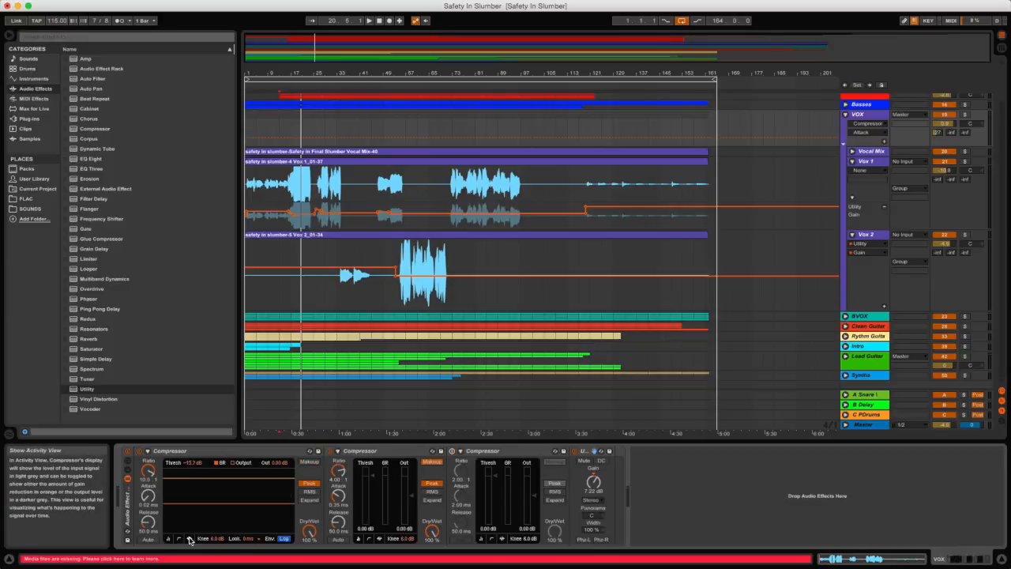
click(379, 539)
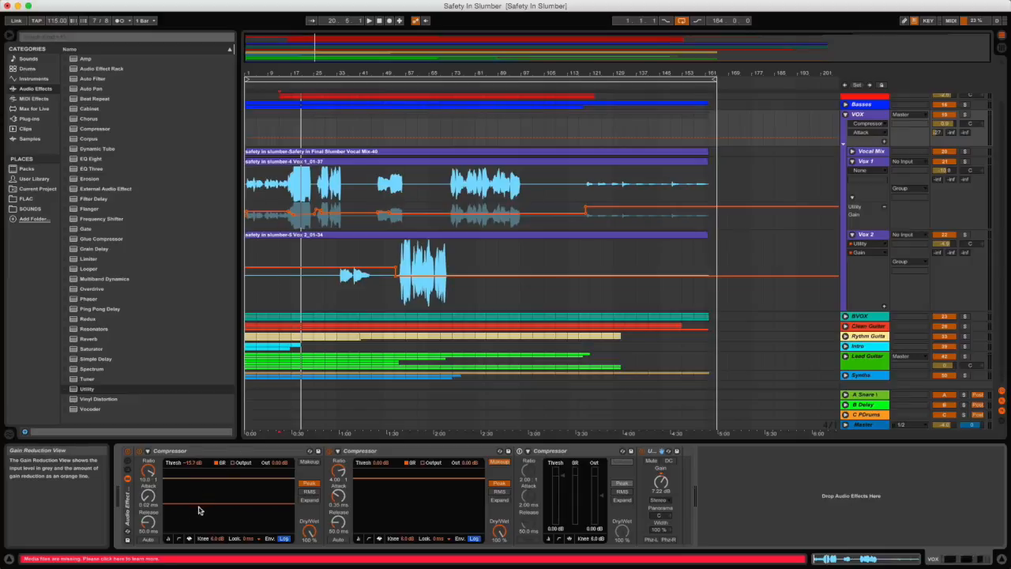
Play the song from bar 9 with the VOX group's devices shown and return both Compressors to collapsed view.
click(271, 198)
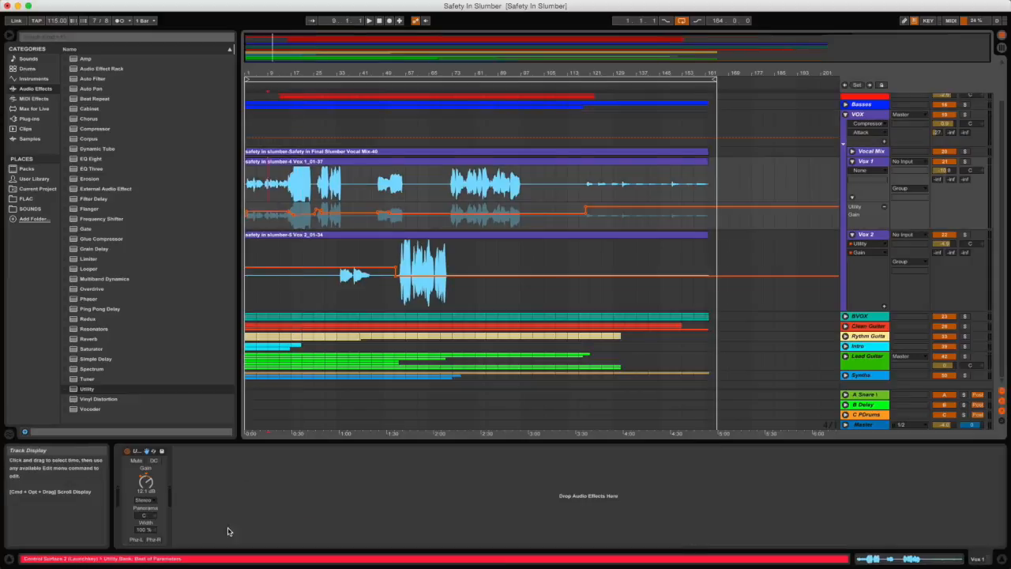
click(269, 125)
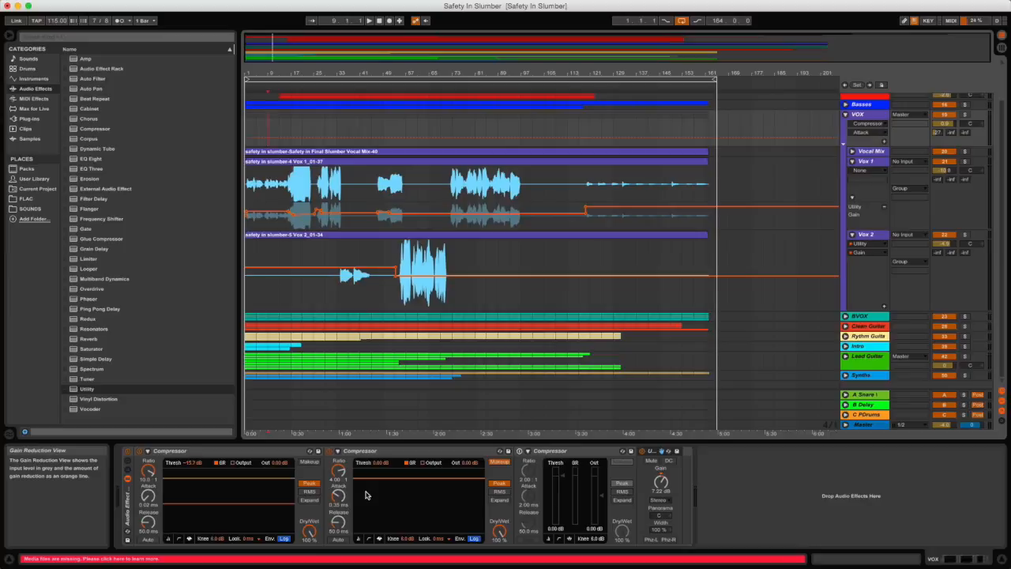
click(357, 539)
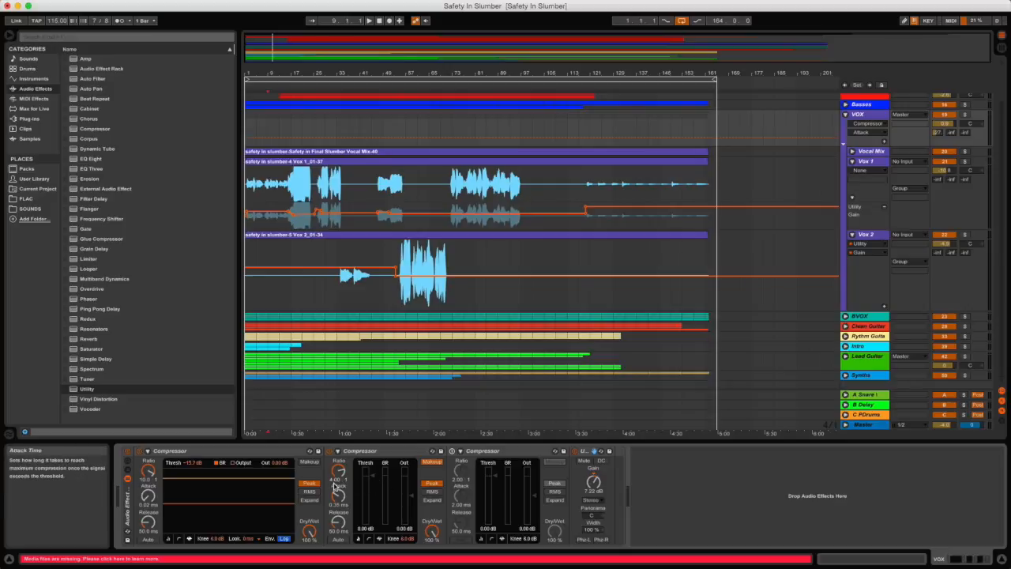
key(space)
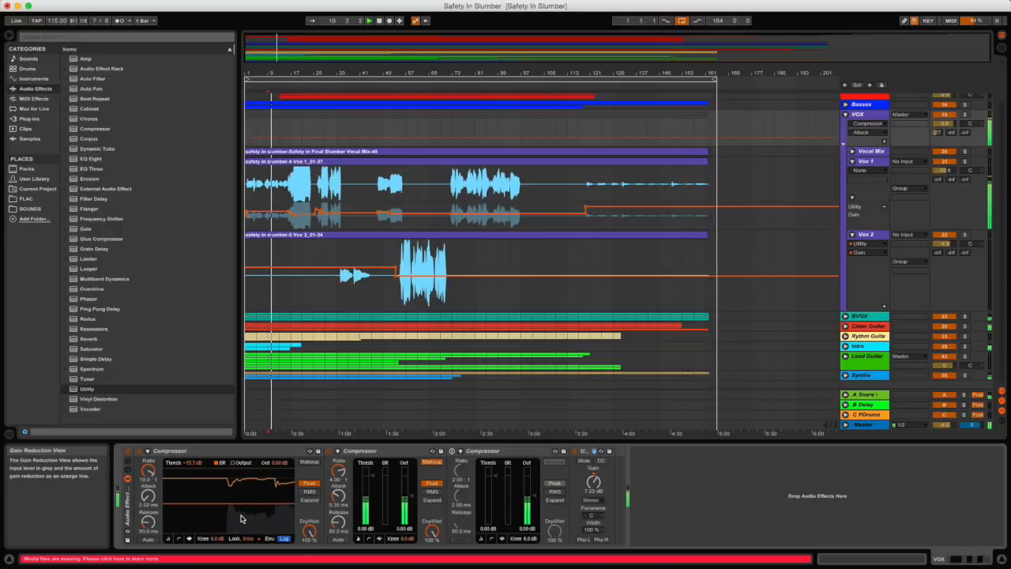
click(178, 538)
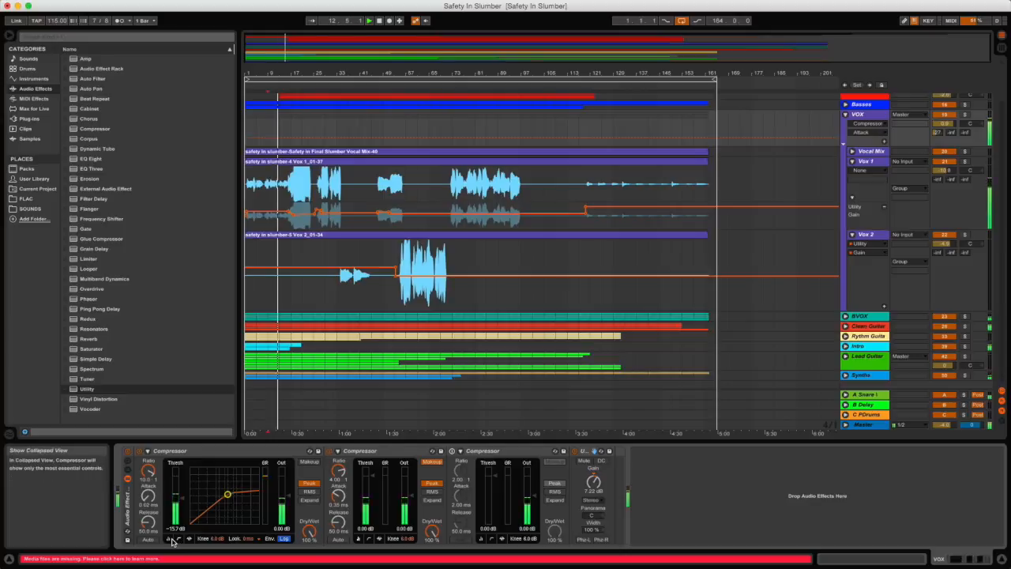
click(168, 538)
Set the second Compressor's threshold to -21.9 dB with Makeup off, and raise the Utility gain to about 11 dB.
drag(306, 476, 307, 505)
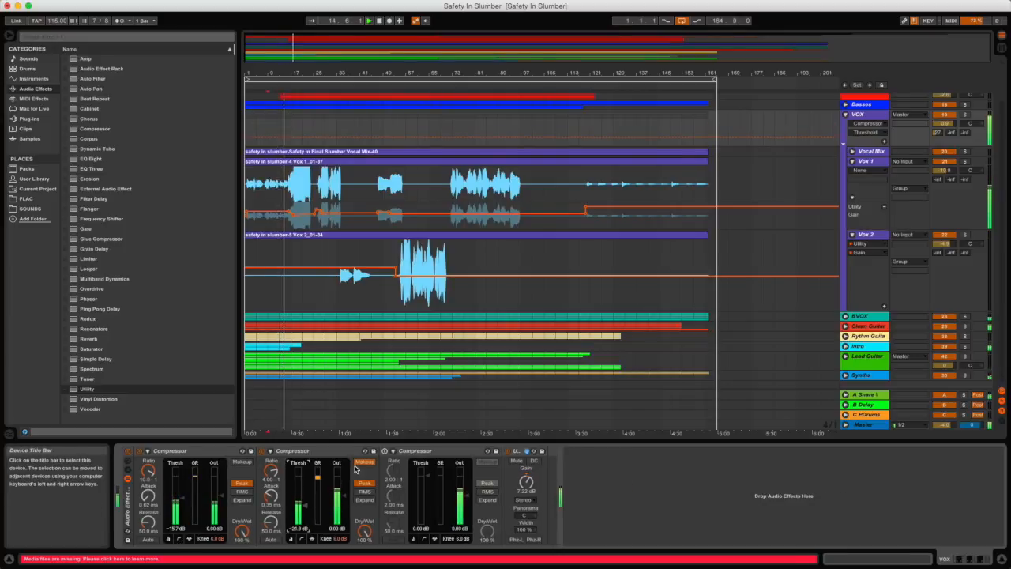
click(363, 461)
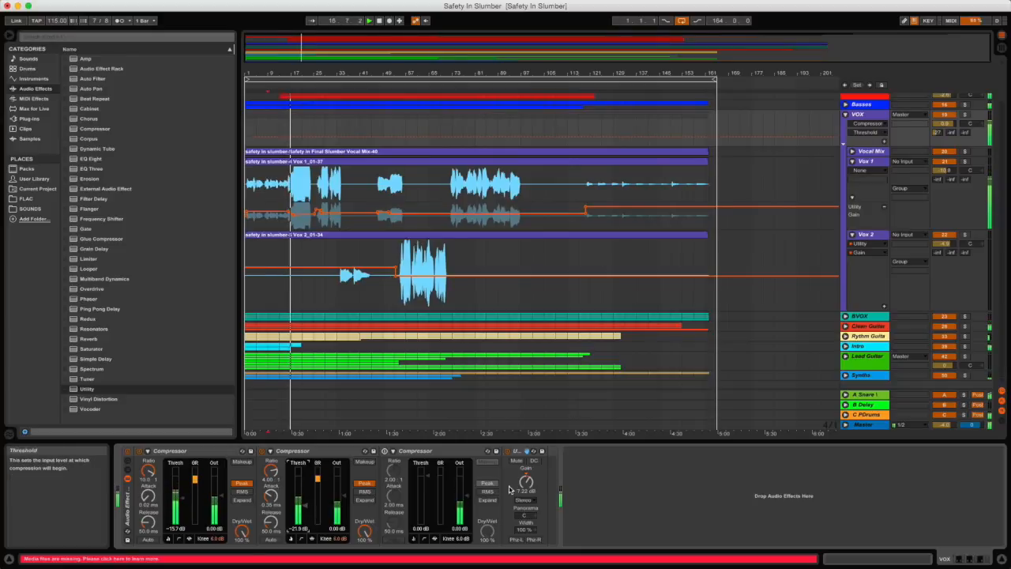
drag(527, 482, 527, 472)
key(space)
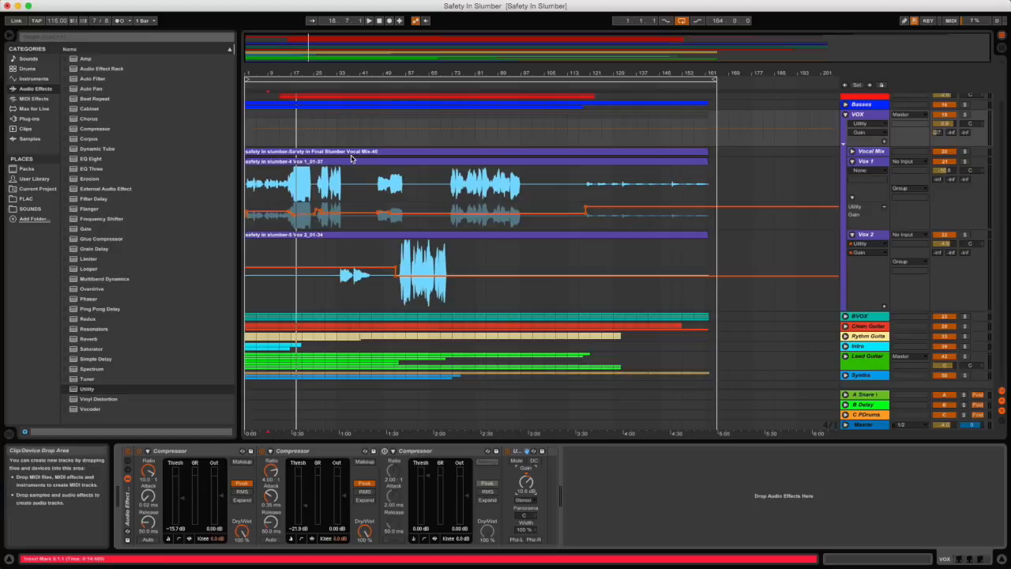
Switch on the third Compressor with Makeup off and lower its threshold to about -30 dB while playing from bar 9.
key(space)
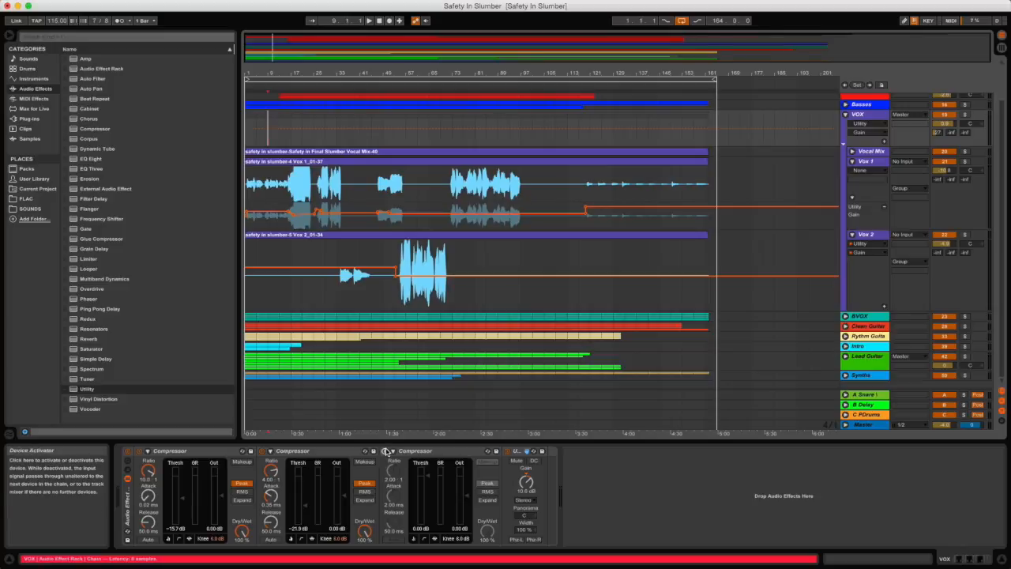
click(385, 451)
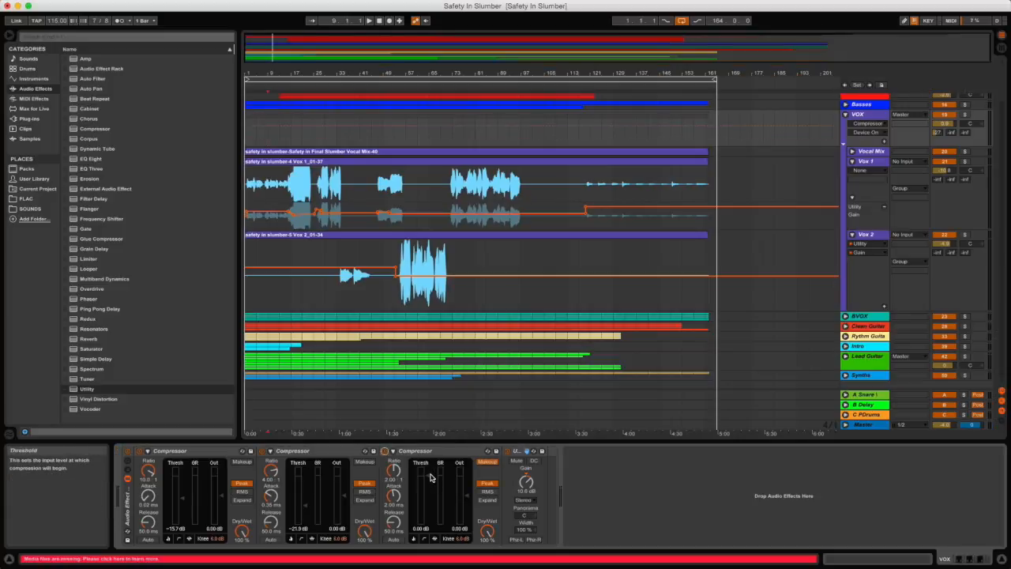
key(space)
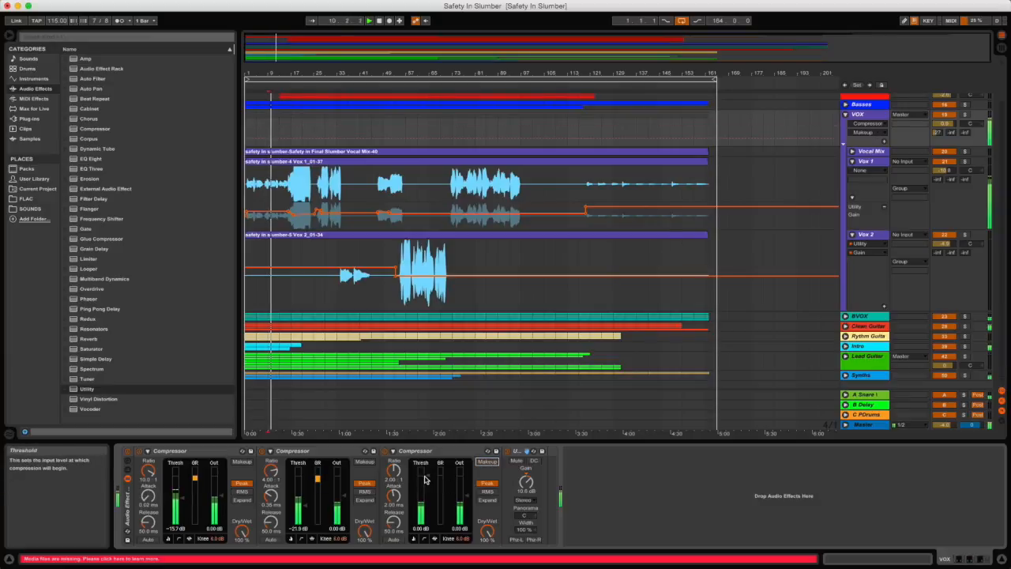
drag(428, 475, 428, 495)
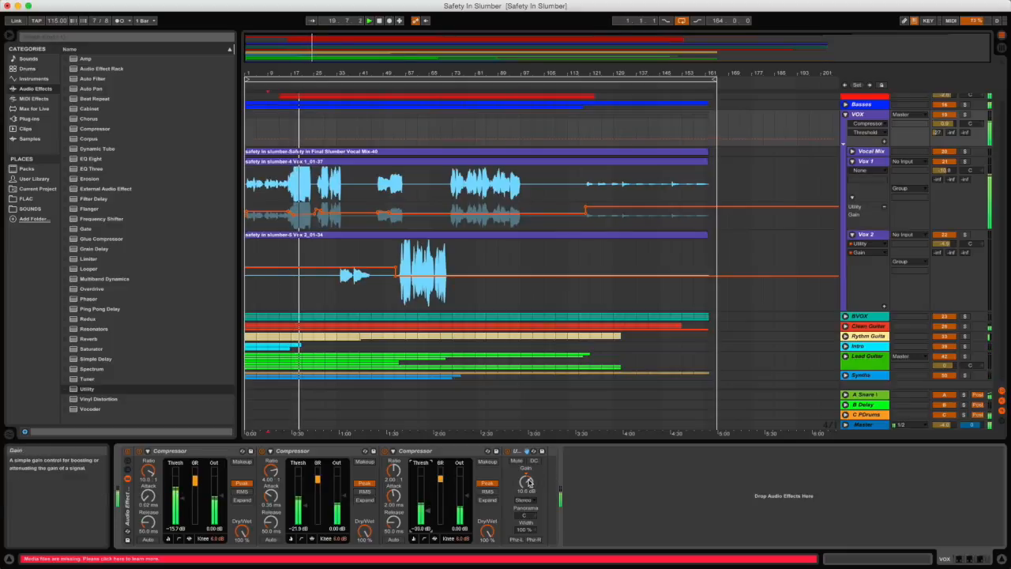
Raise the VOX group's Utility gain to about 15.6 dB, comparing the level with the Audio Effect Rack bypassed.
drag(526, 482, 526, 477)
click(124, 454)
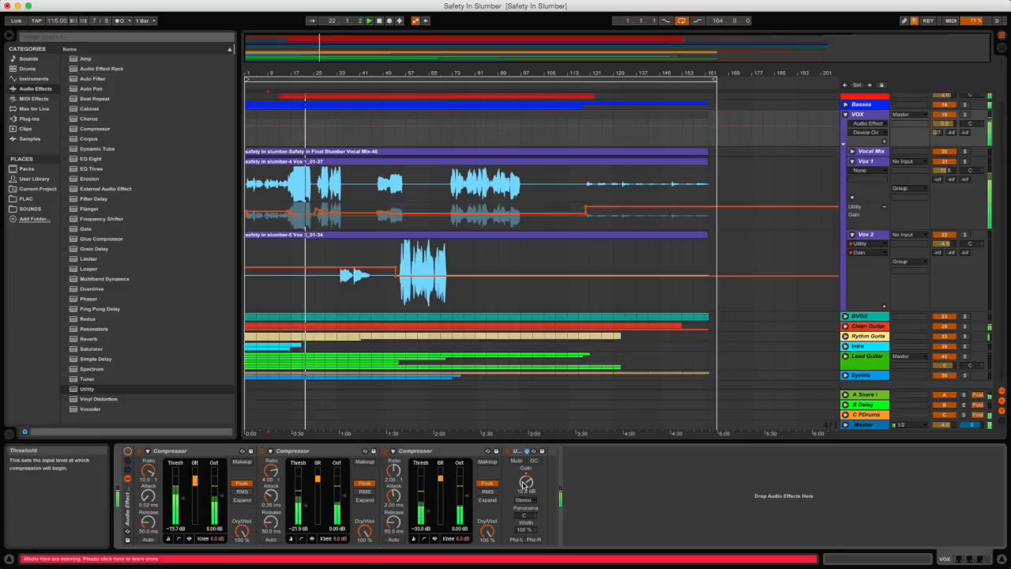
click(522, 452)
Play the vocals from the start of the song and lower the VOX group's Utility gain to about 11.1 dB.
click(261, 169)
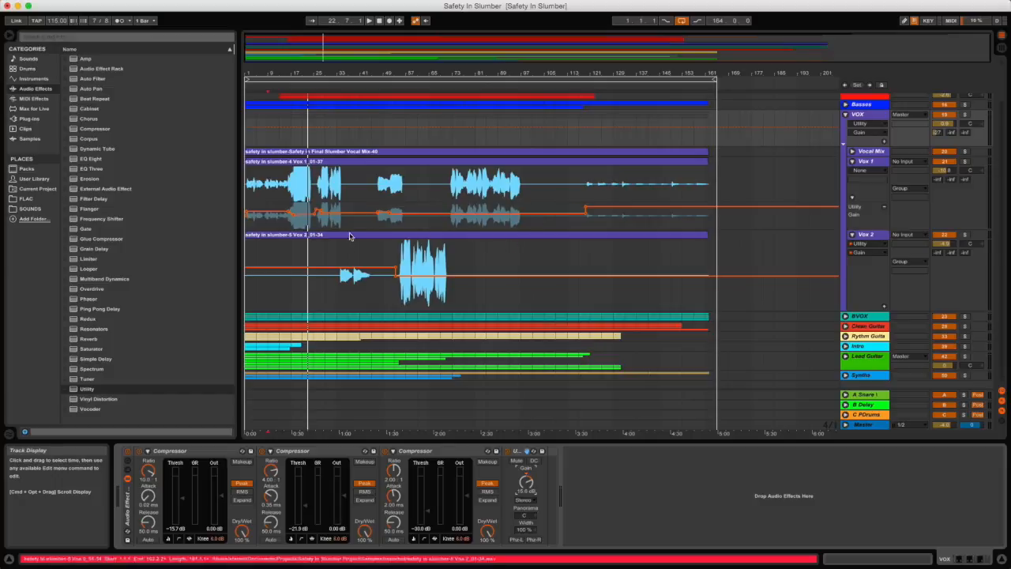
click(250, 173)
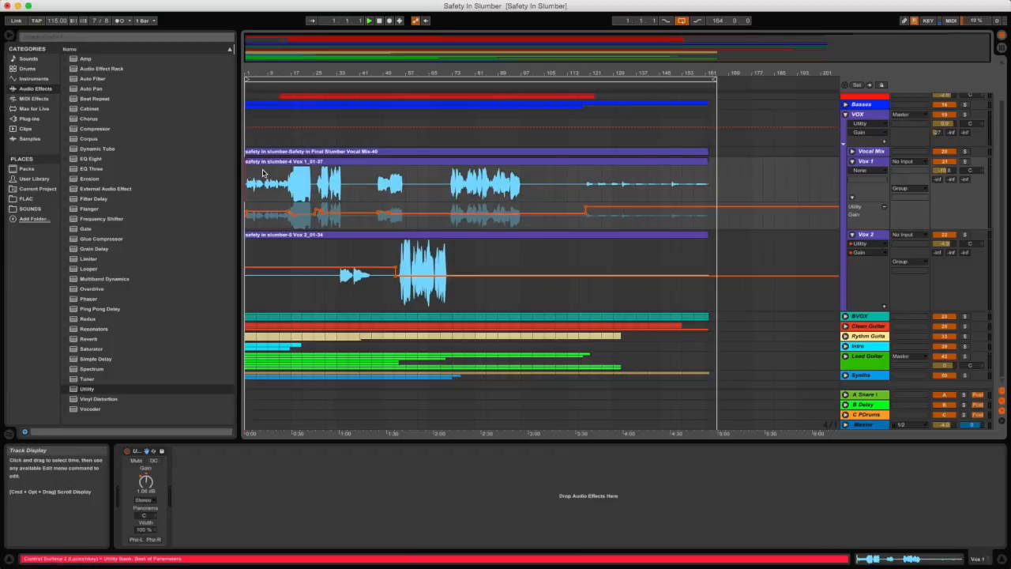
key(space)
click(253, 136)
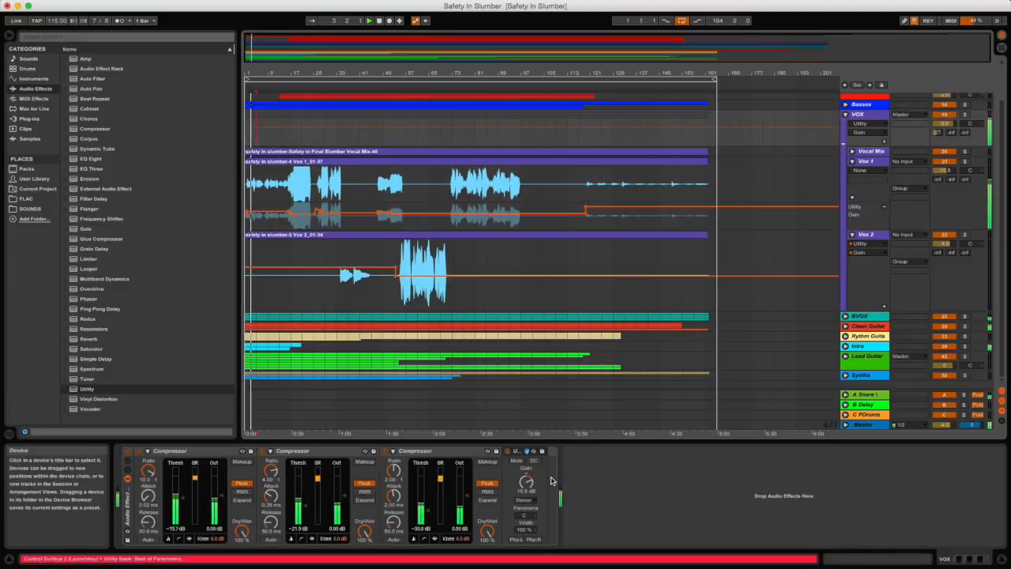
drag(528, 483, 528, 491)
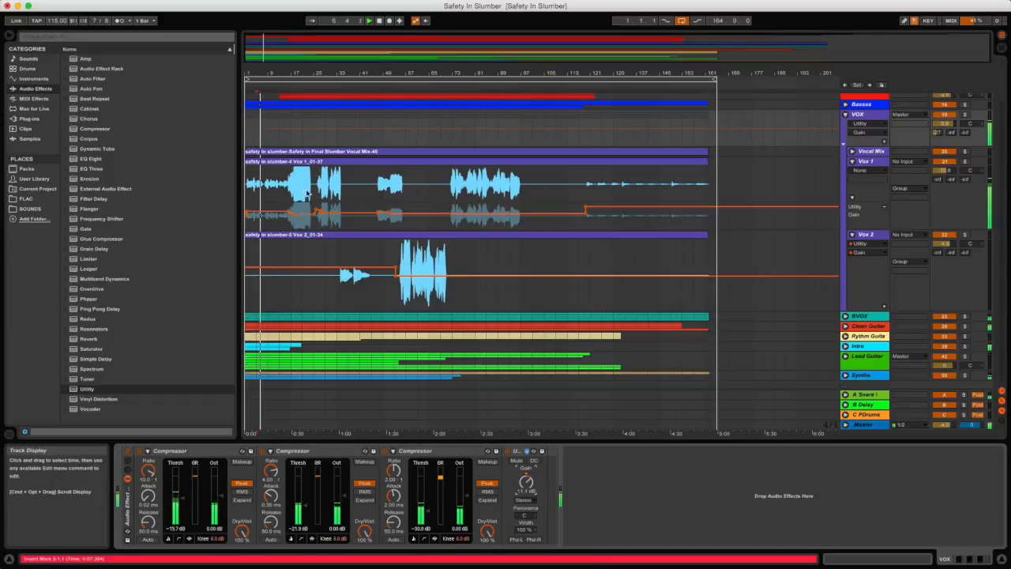
Audition the compressed vocals at the quiet ending of Vox 1 and at the quiet and loud sections of Vox 2.
click(602, 176)
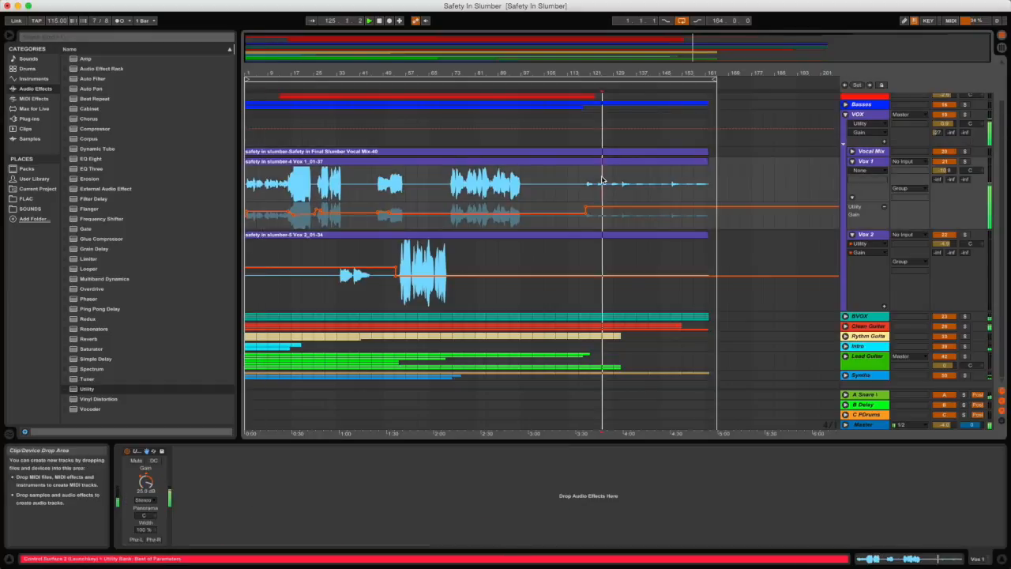
click(440, 138)
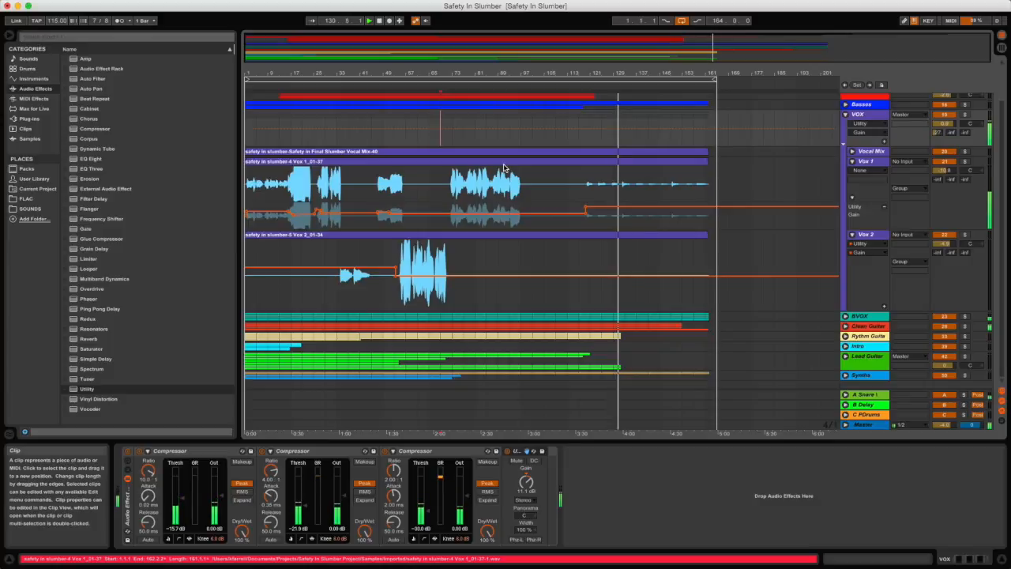
click(435, 195)
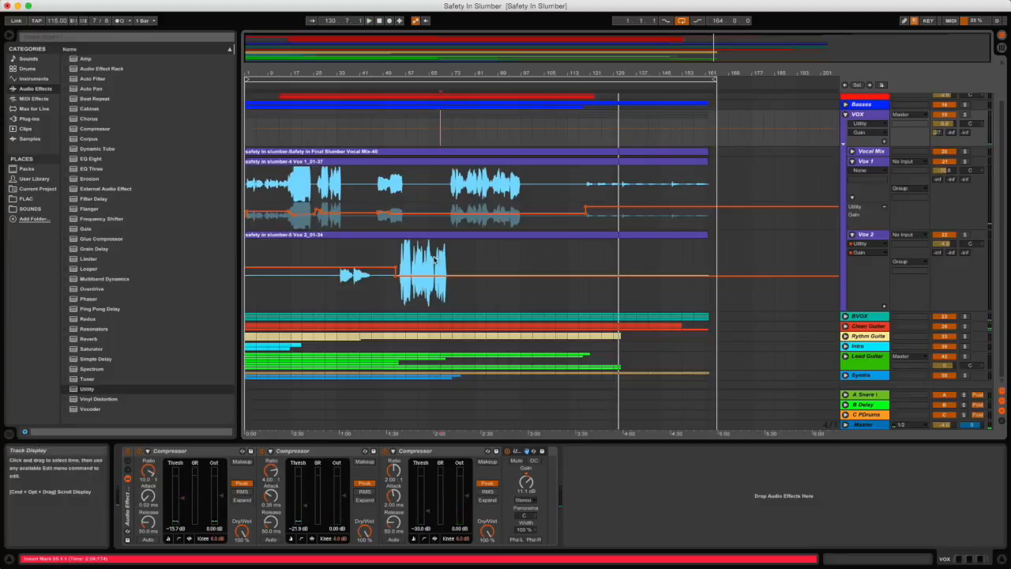
click(355, 250)
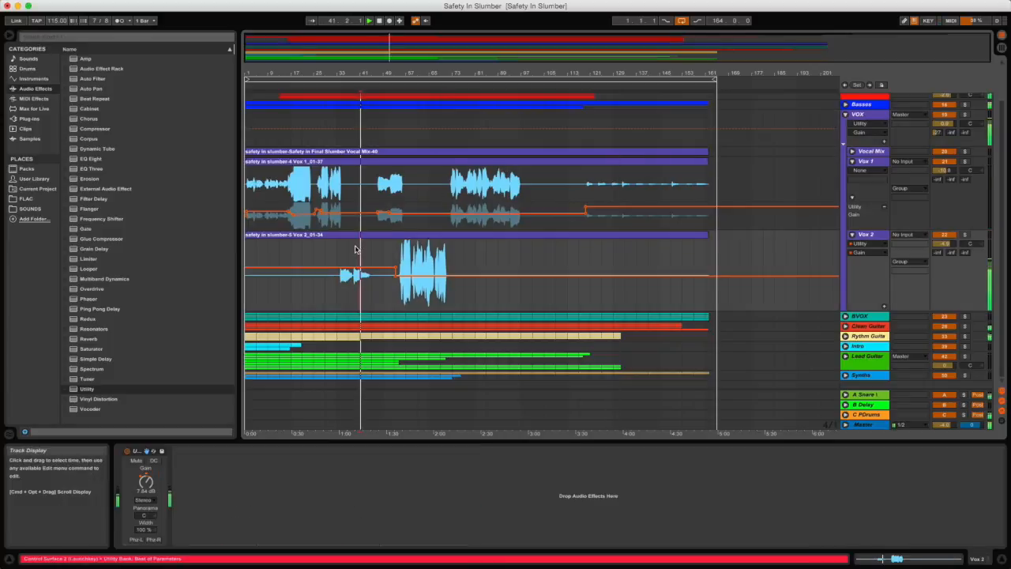
click(373, 121)
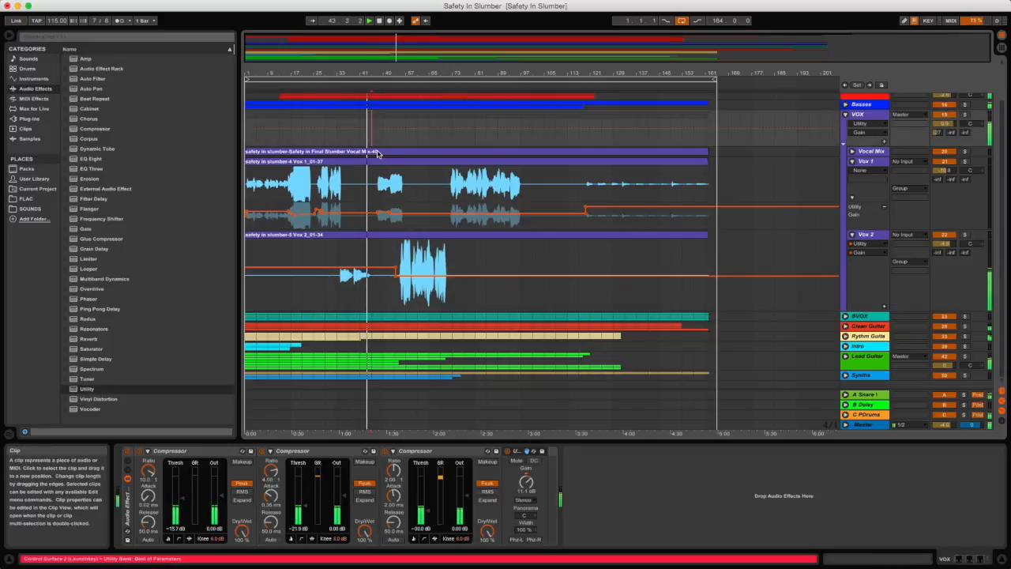
click(406, 248)
key(space)
key(space)
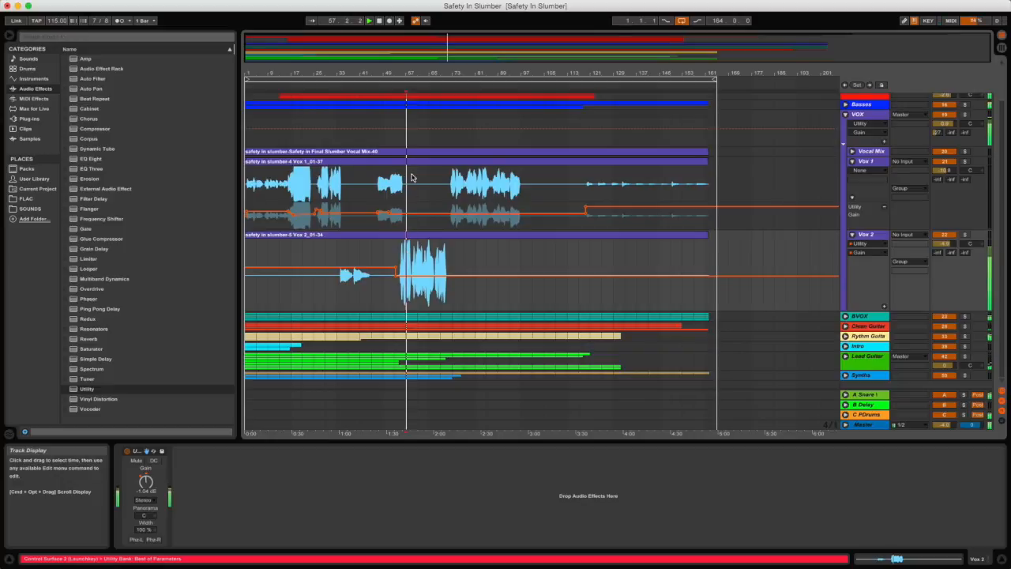
Raise the first Compressor's threshold in the VOX group to about -14.2 dB while the loud Vox 2 section plays.
click(409, 142)
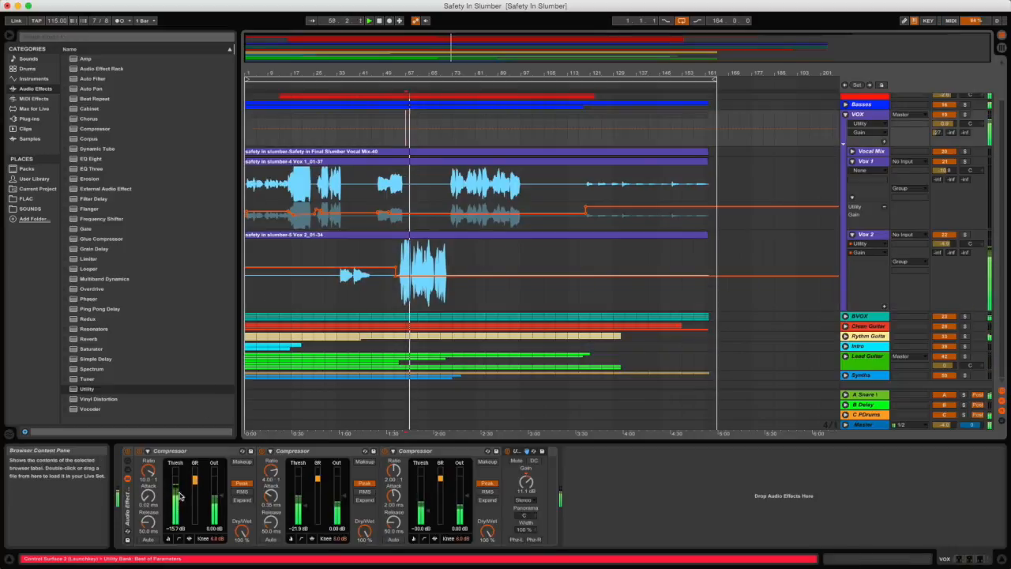
click(184, 502)
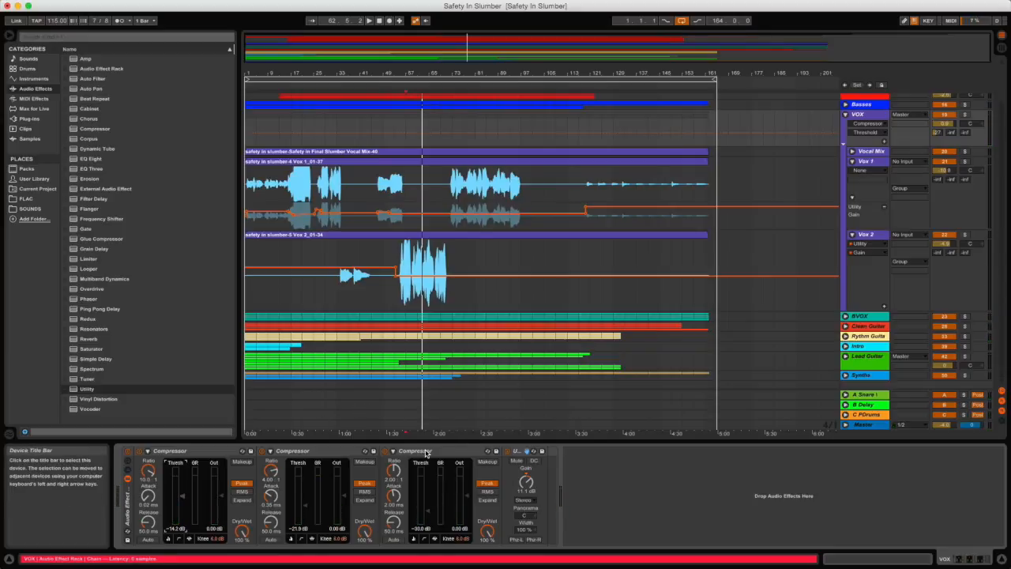
click(450, 452)
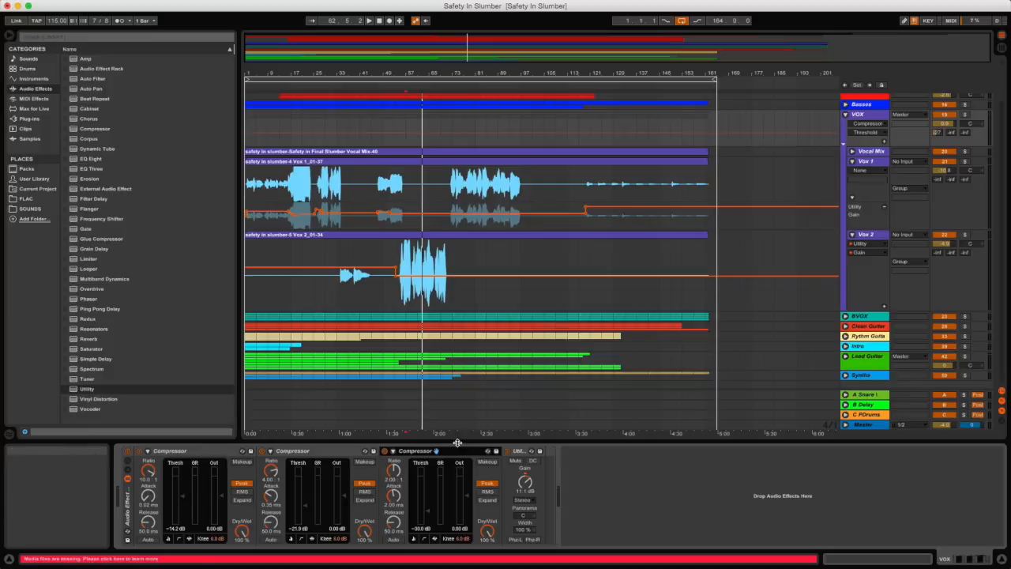
click(518, 453)
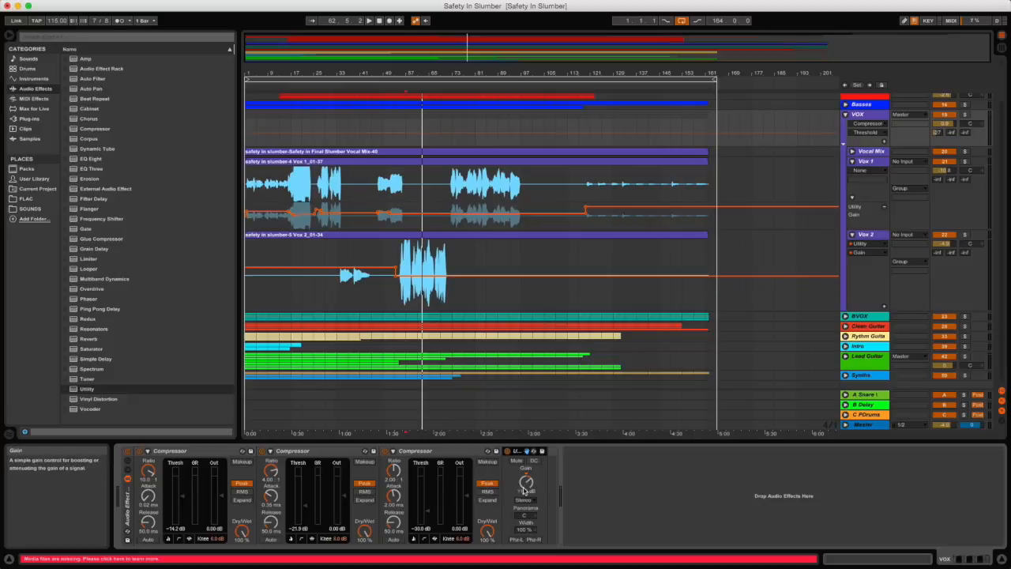
Compare the vocals from bar 9 with the VOX group's Audio Effect Rack bypassed and active, leaving it active.
click(128, 452)
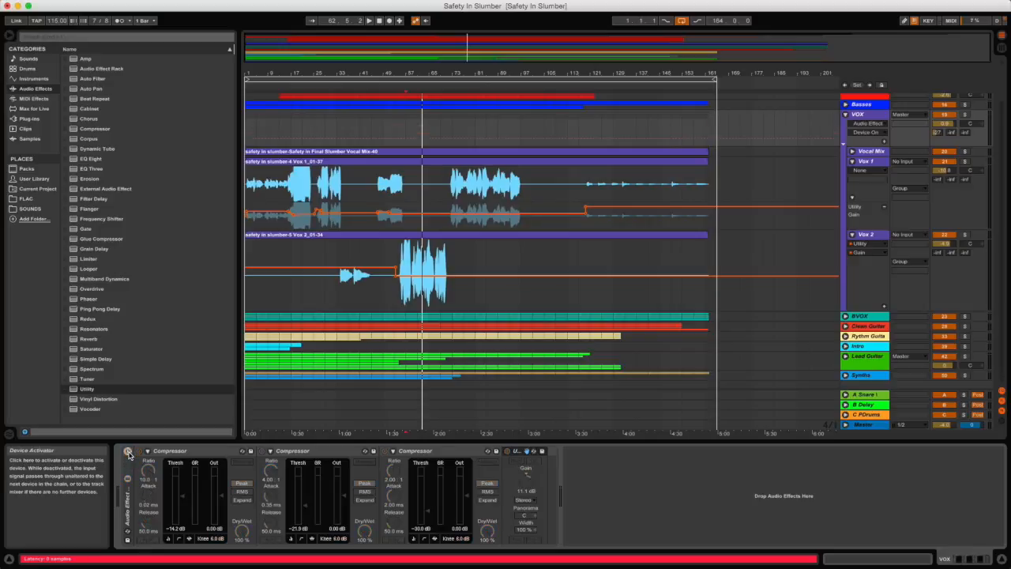
click(128, 453)
click(128, 452)
click(128, 453)
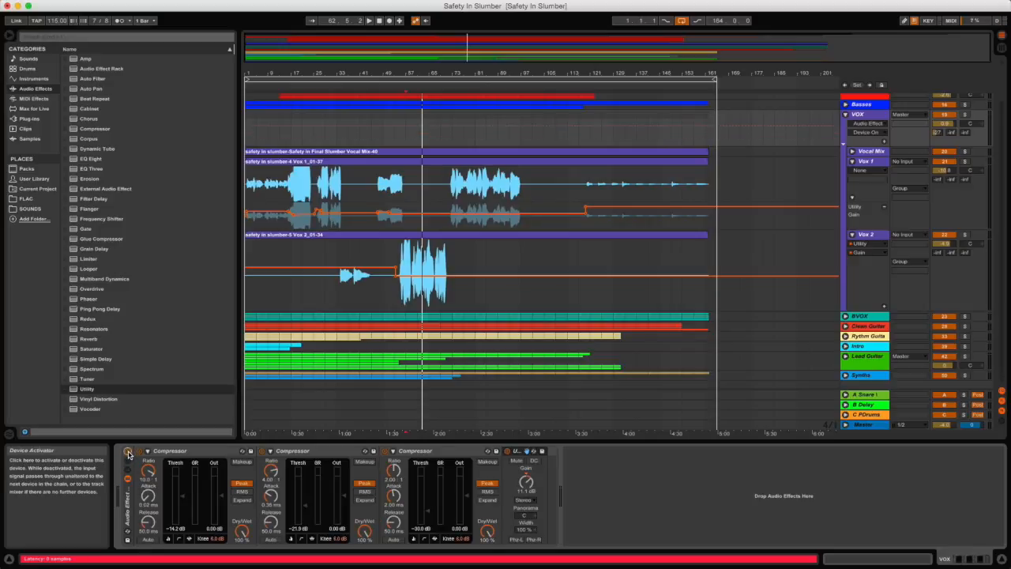
click(264, 177)
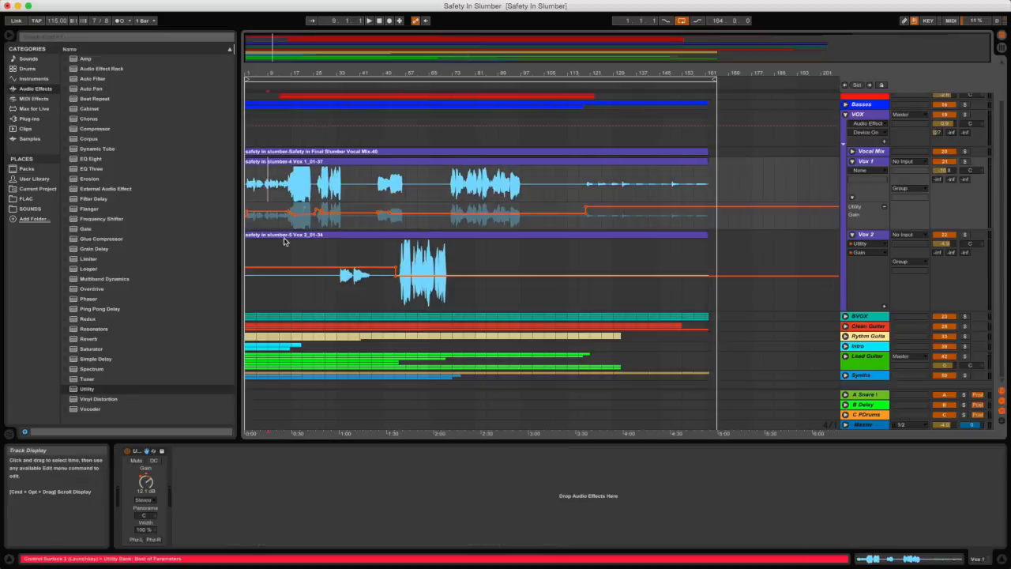
click(274, 139)
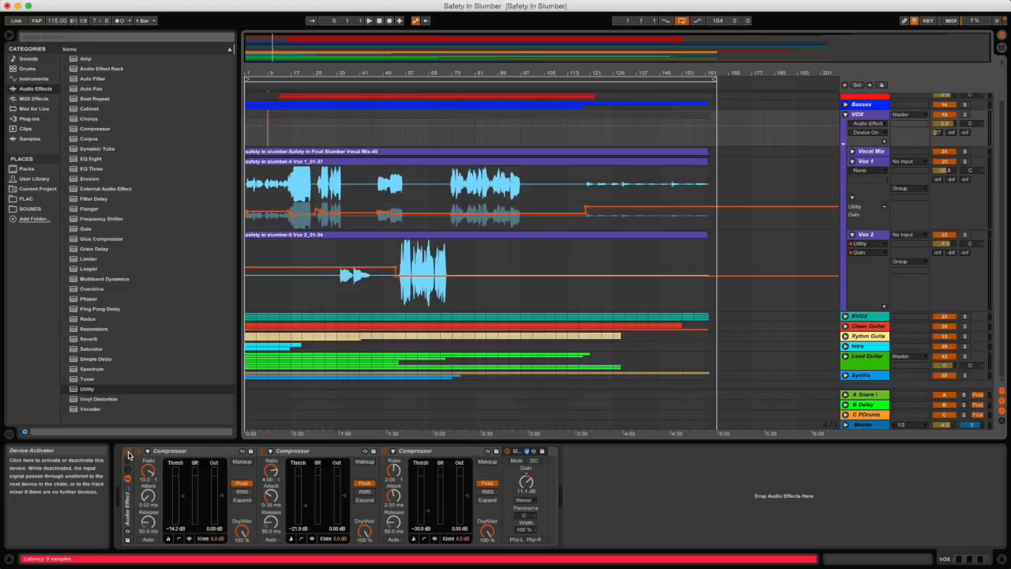
key(space)
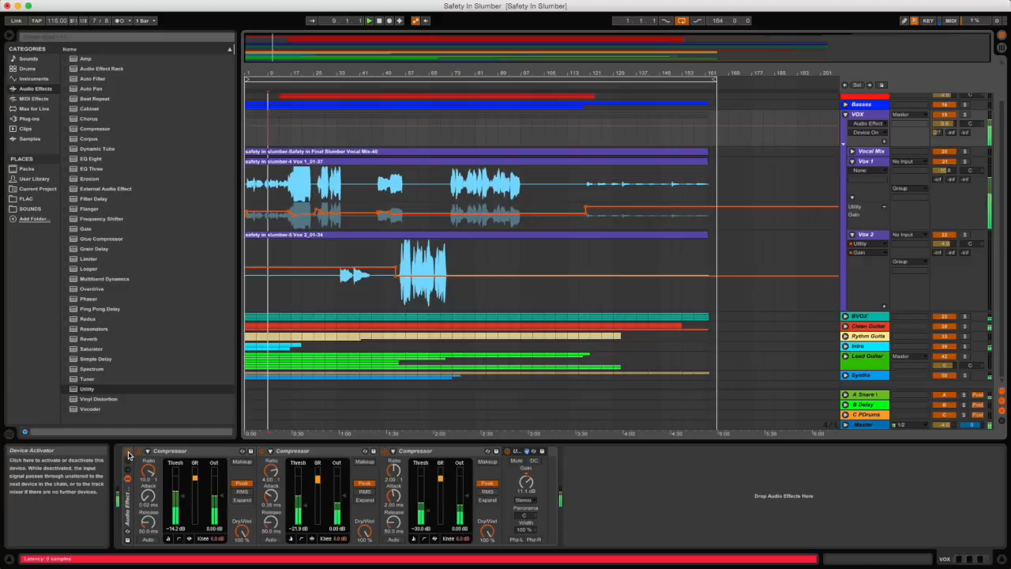
click(129, 454)
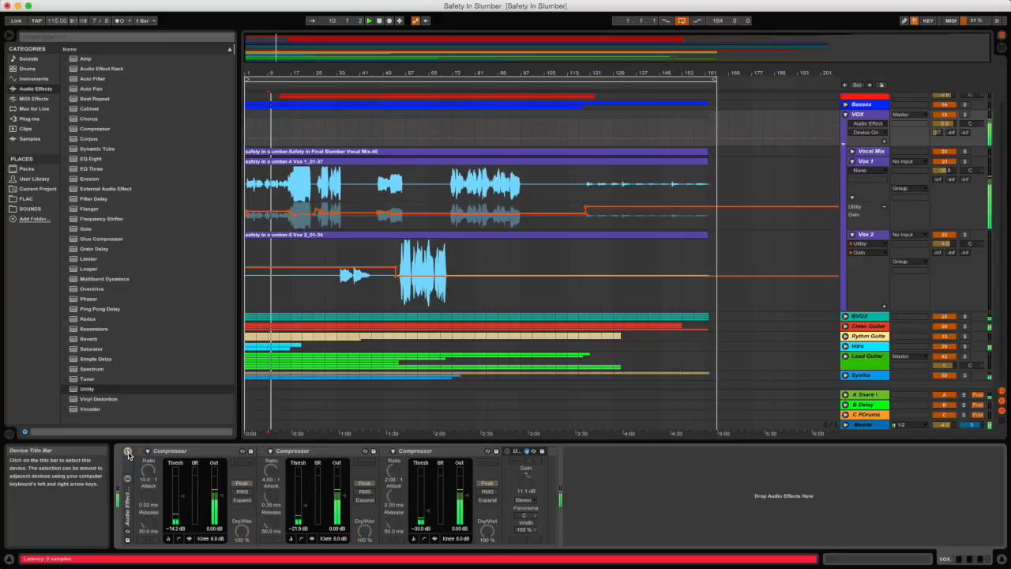
click(128, 453)
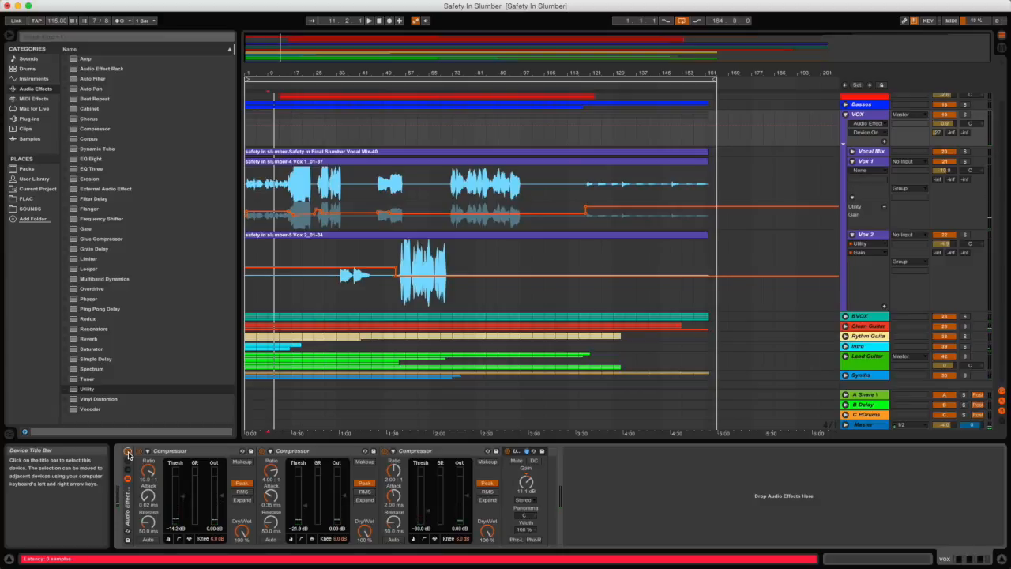
Play the quiet ending of Vox 1 from bar 119.
click(588, 176)
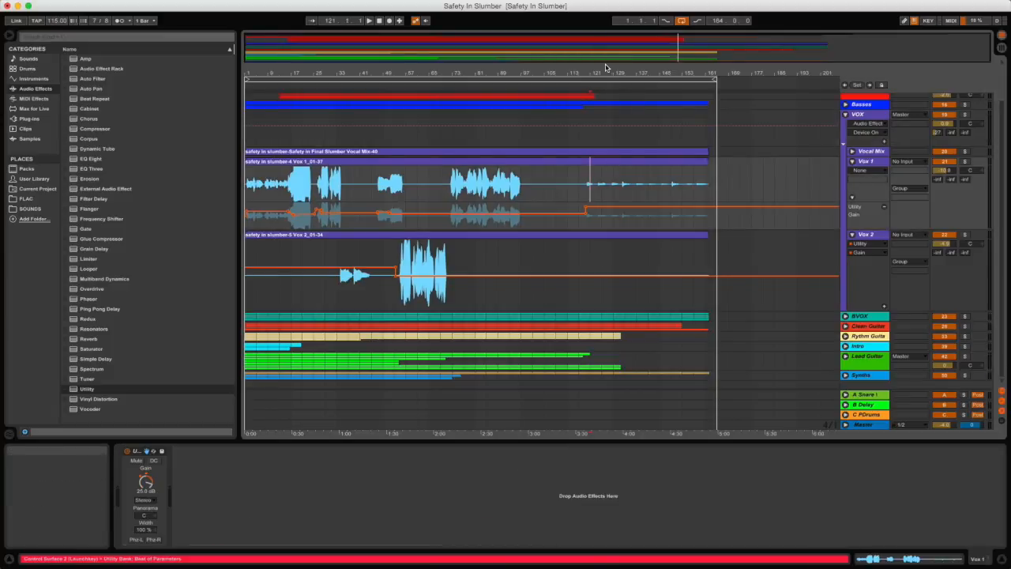
drag(588, 76, 565, 135)
click(510, 179)
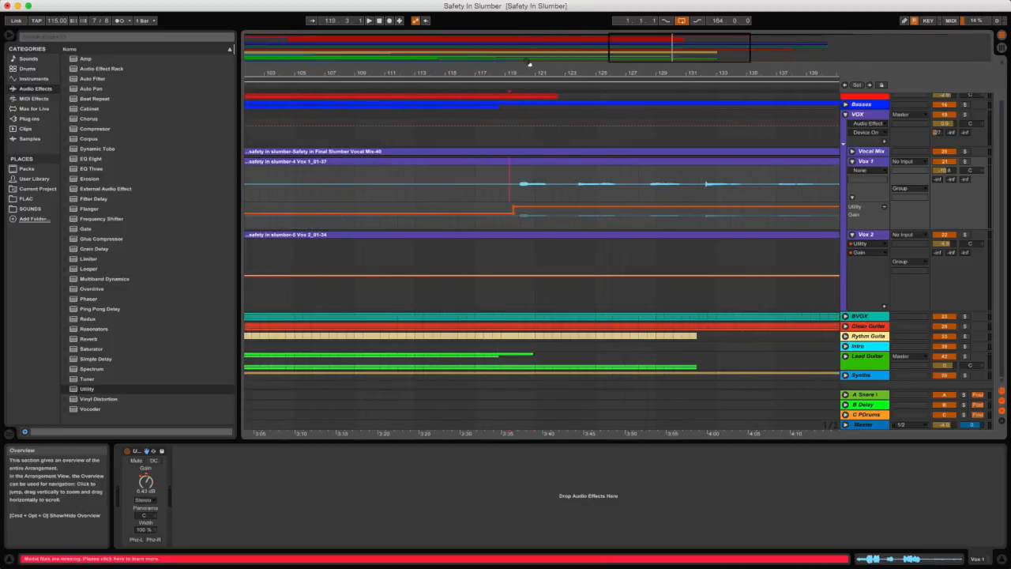
drag(528, 73, 442, 78)
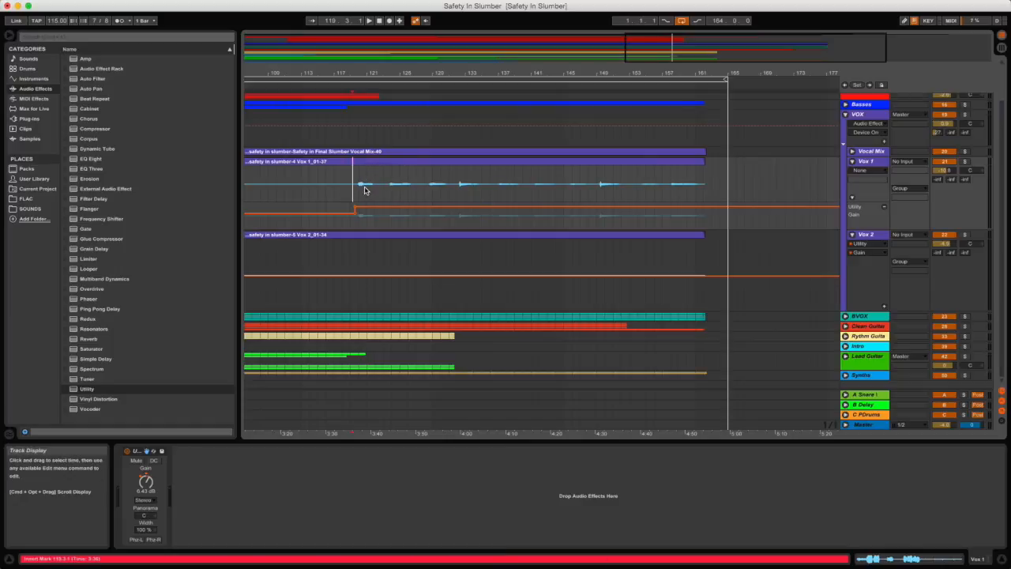
key(space)
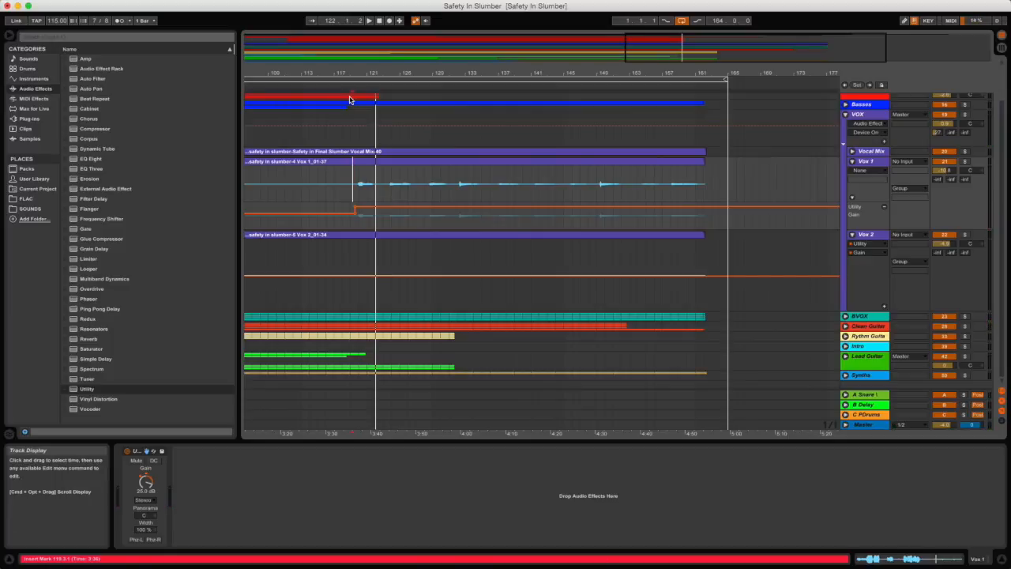
Enlarge the Vox 1 track and its main waveform lane around the first quiet phrase near bar 120.
drag(364, 72, 423, 186)
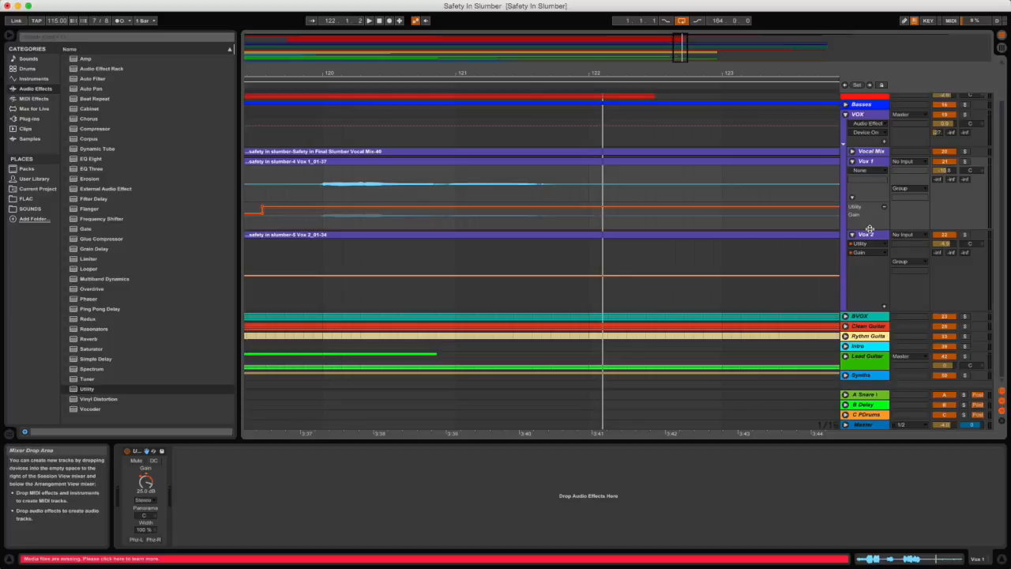
drag(869, 230, 869, 312)
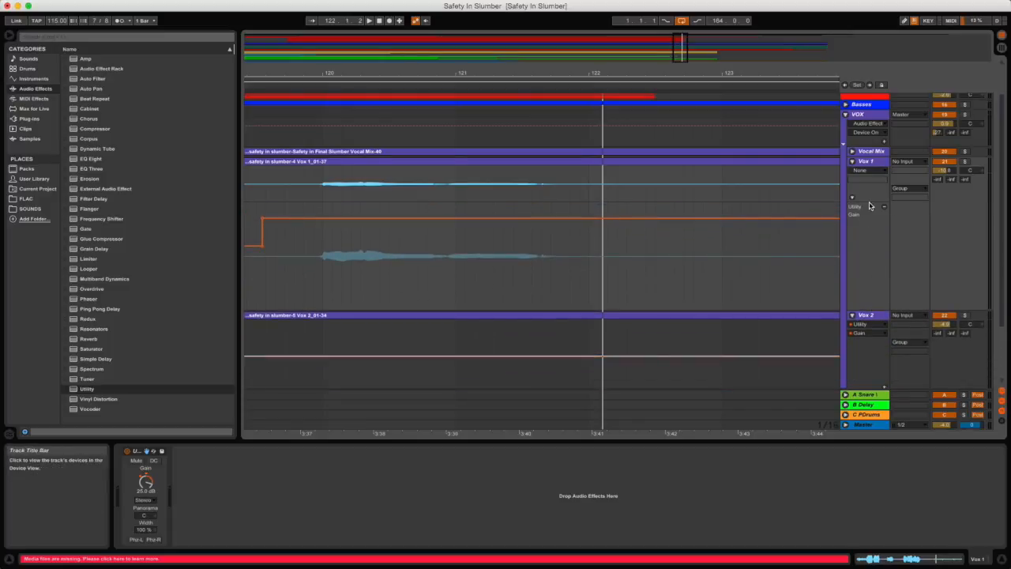
drag(865, 200, 861, 325)
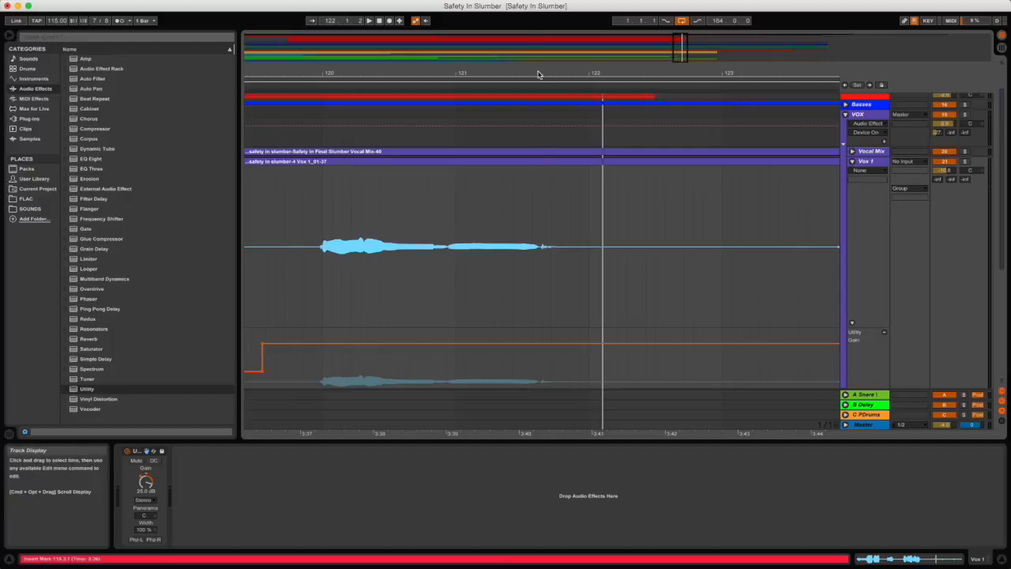
Add an EQ Eight after the Utility on the Vox 1 track.
drag(527, 73, 527, 47)
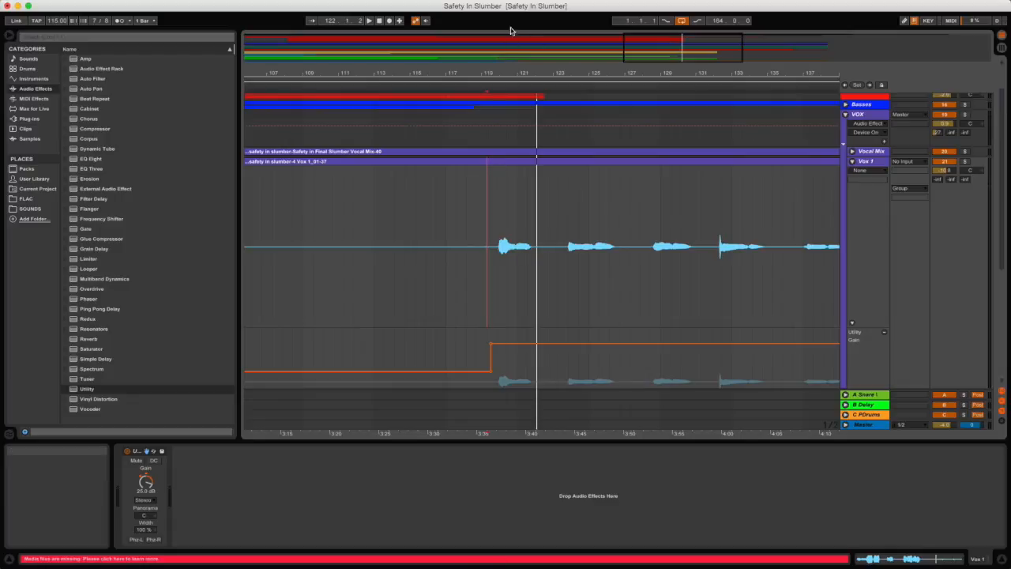
drag(499, 73, 362, 265)
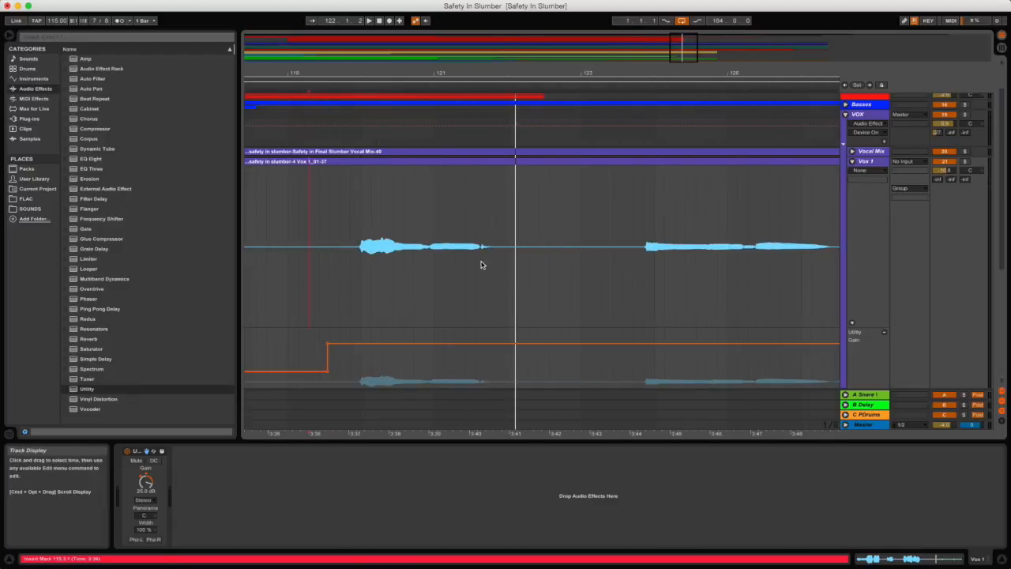
click(350, 267)
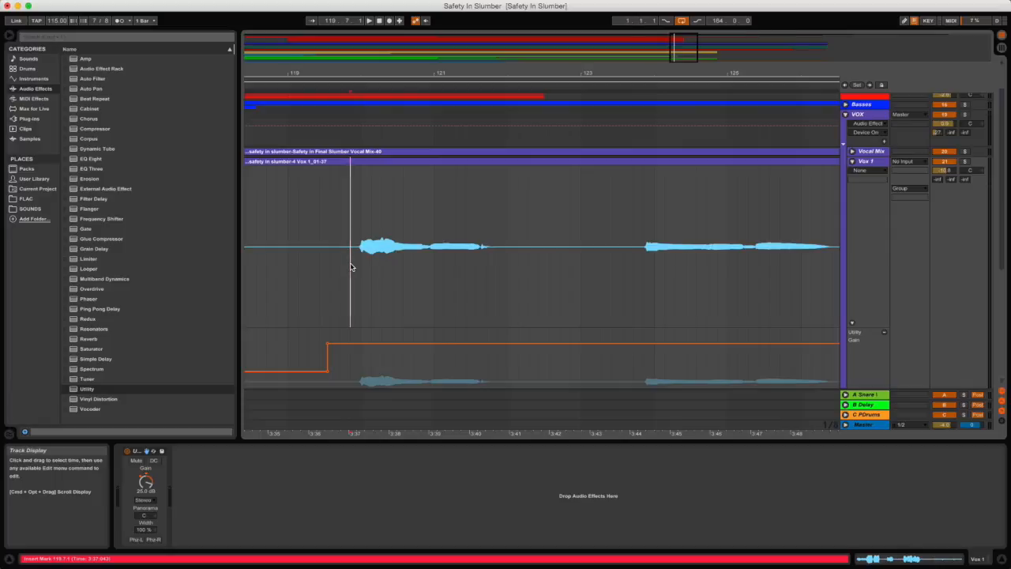
key(minus)
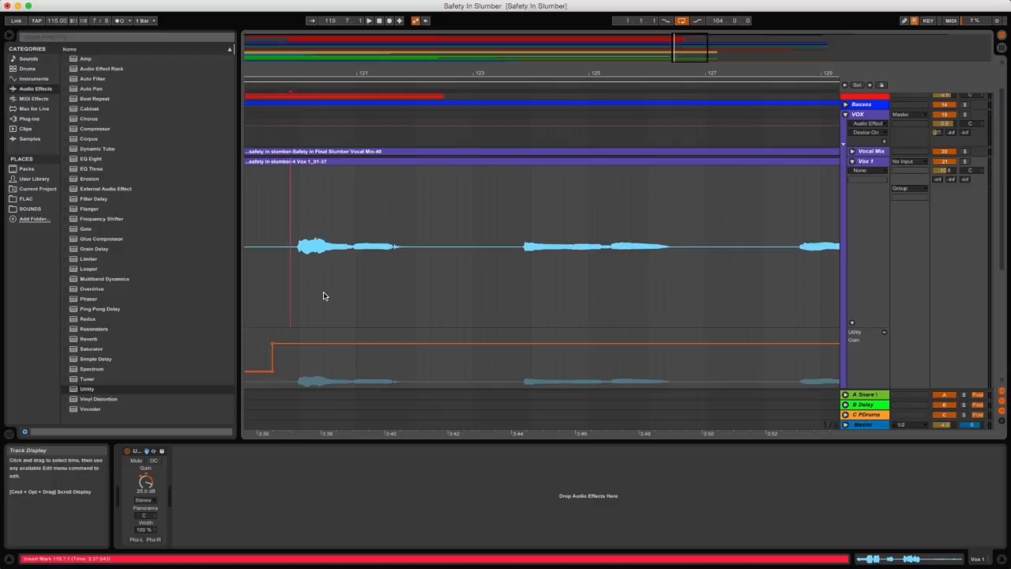
drag(345, 73, 345, 55)
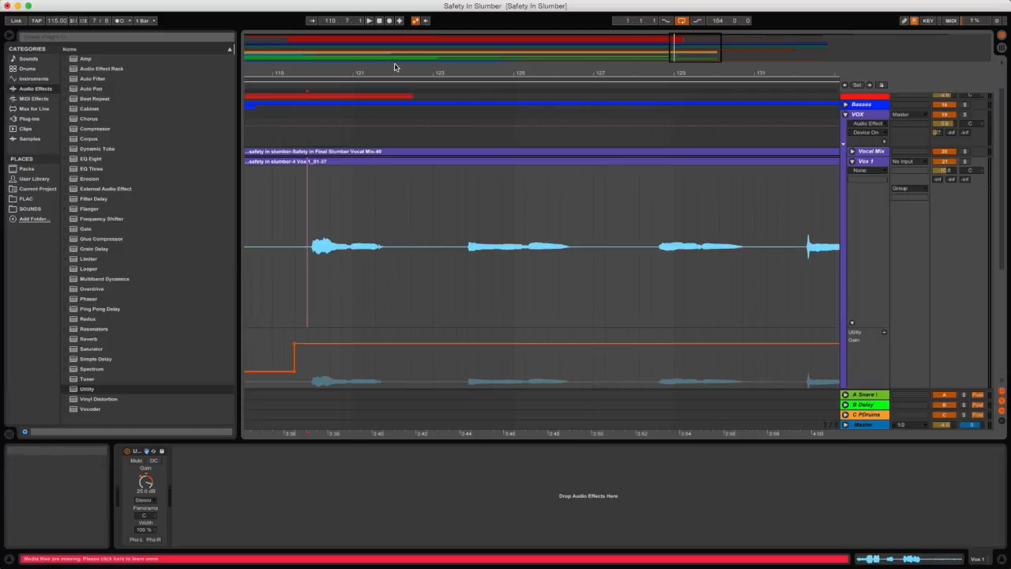
drag(400, 73, 448, 50)
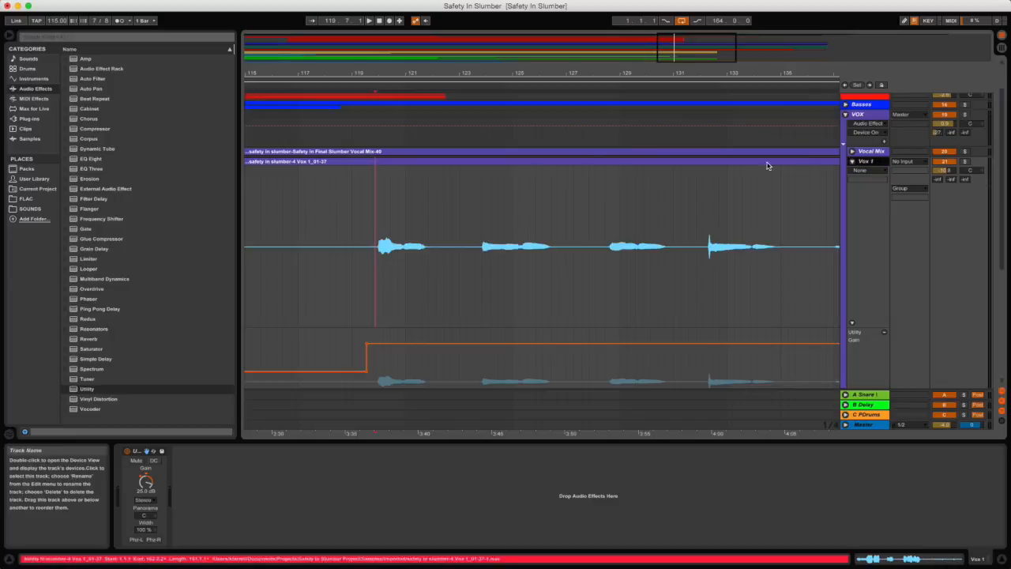
click(131, 161)
drag(250, 498, 251, 500)
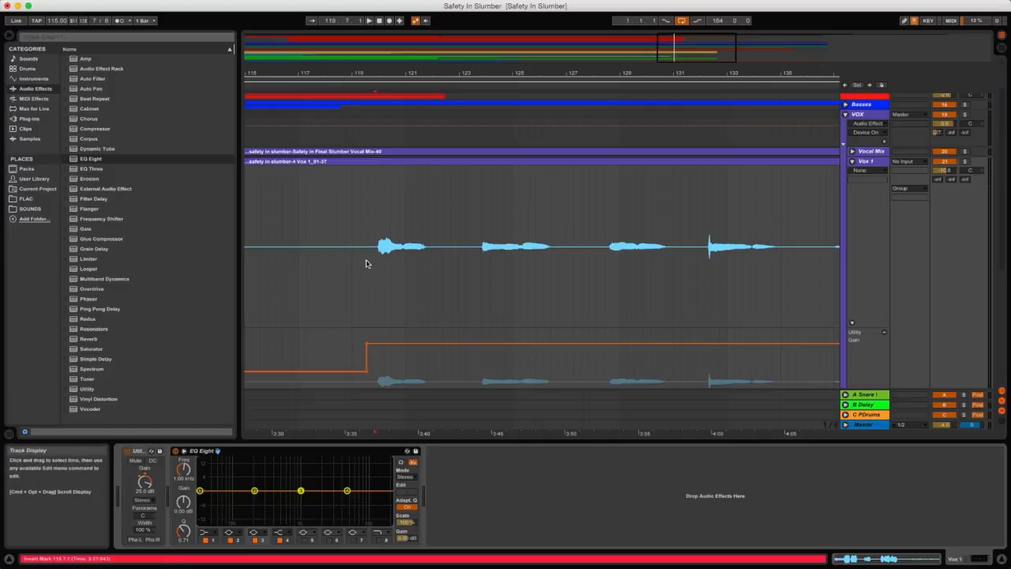
Play the first quiet Vox 1 phrase from just before bar 121 to examine the noise at its tail.
drag(366, 263, 435, 258)
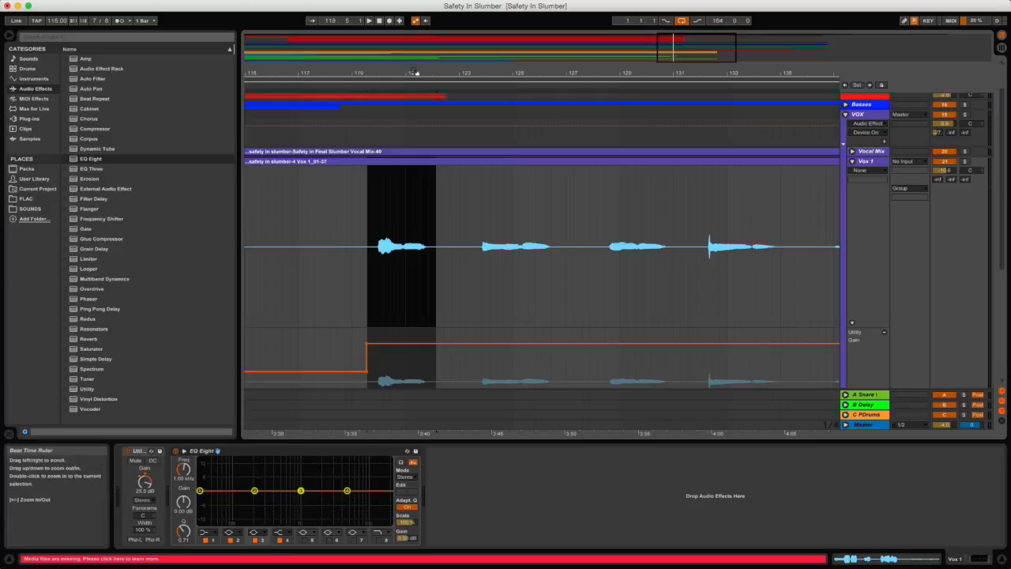
drag(416, 73, 416, 139)
click(507, 252)
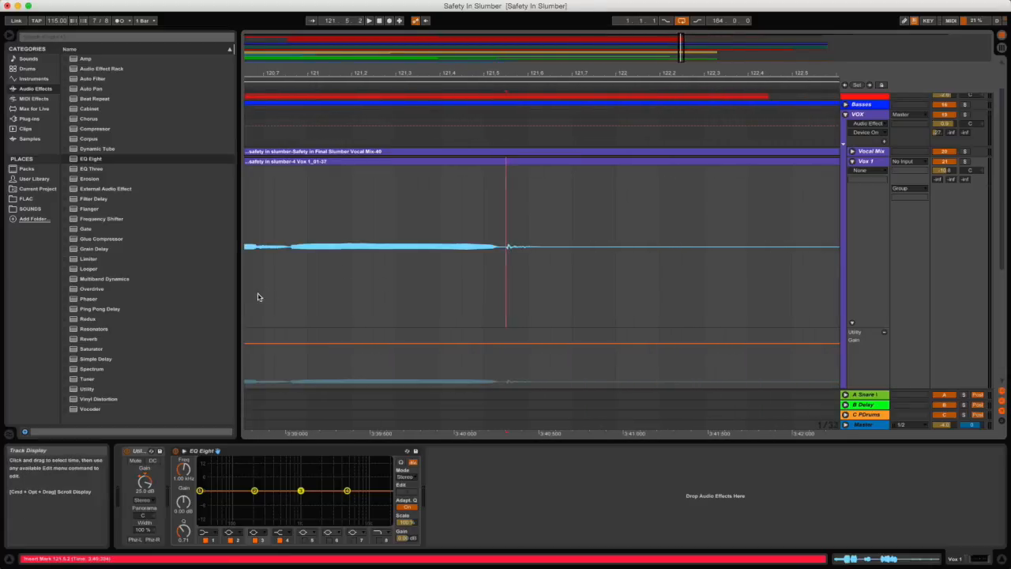
key(space)
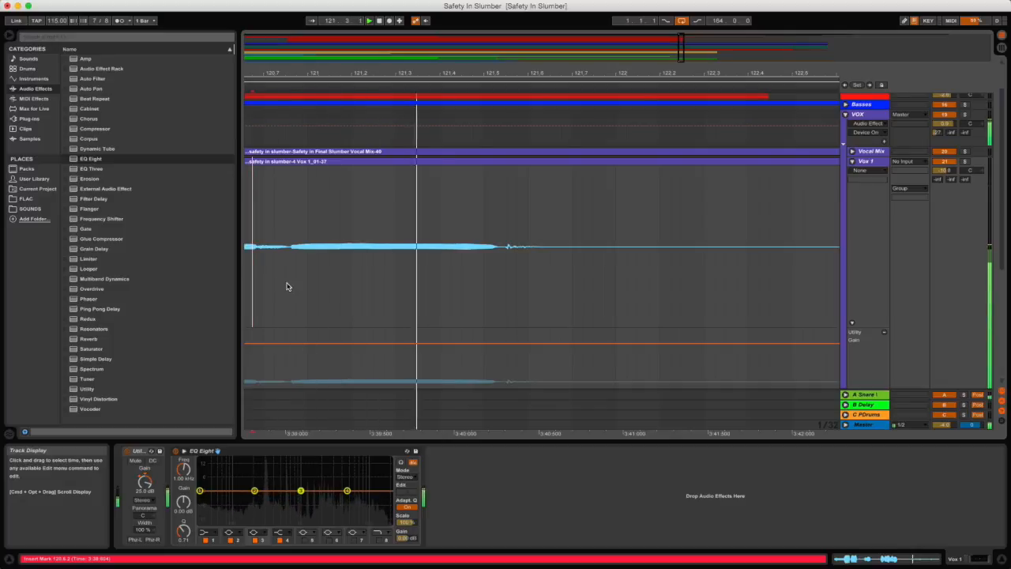
key(space)
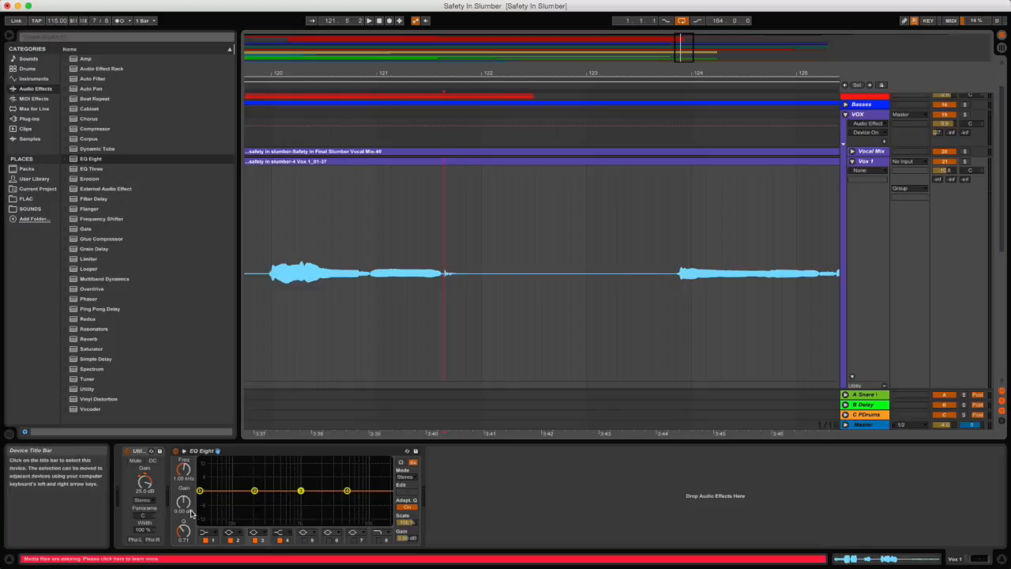
Switch off EQ Eight bands 2 to 4 on Vox 1 and make band 1 a low cut at about 306 Hz.
click(281, 540)
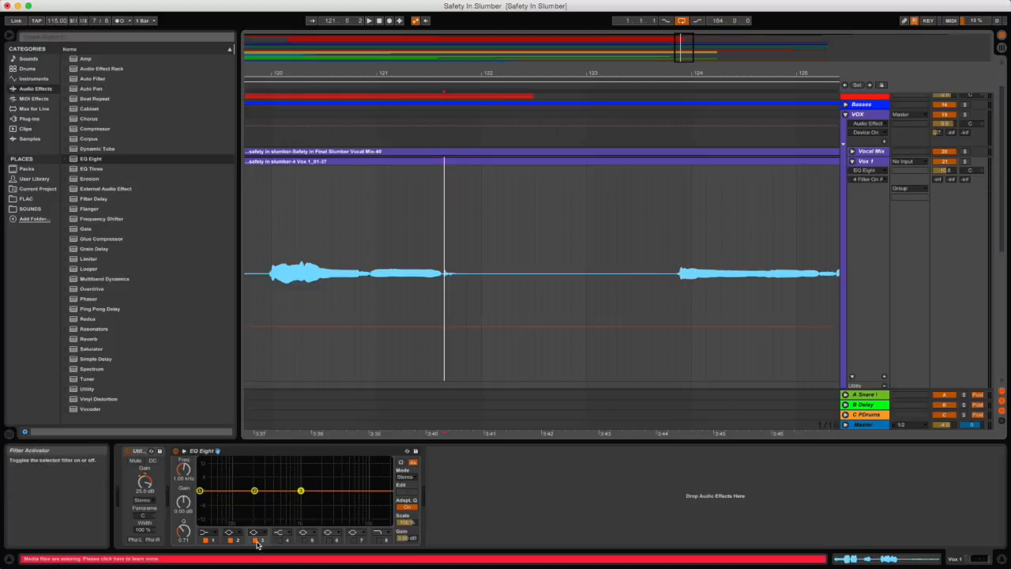
click(211, 534)
click(205, 477)
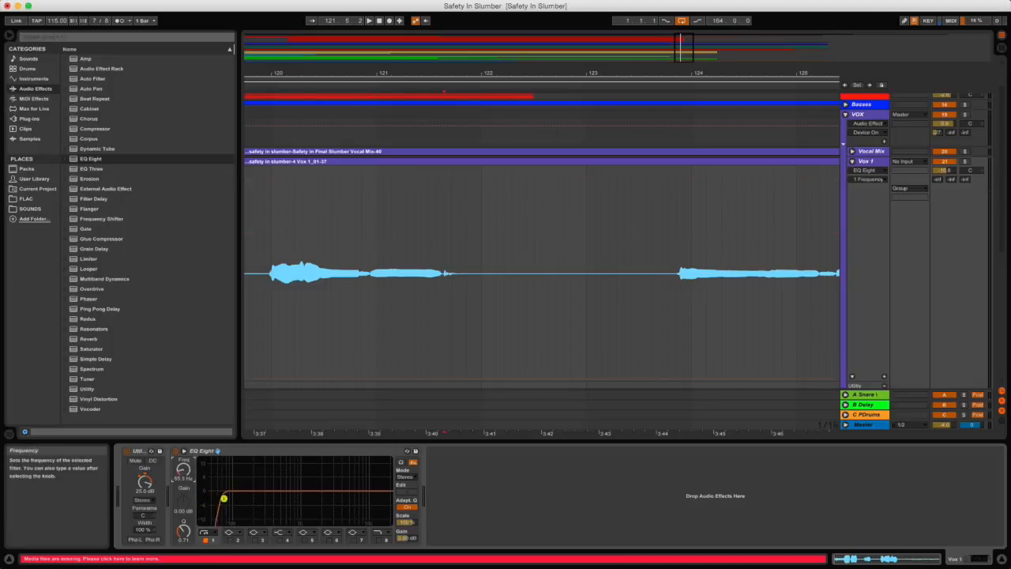
Set Vox 1's Utility gain to about 25.8 dB and audition the phrase from bar 120 through the active EQ Eight.
click(145, 481)
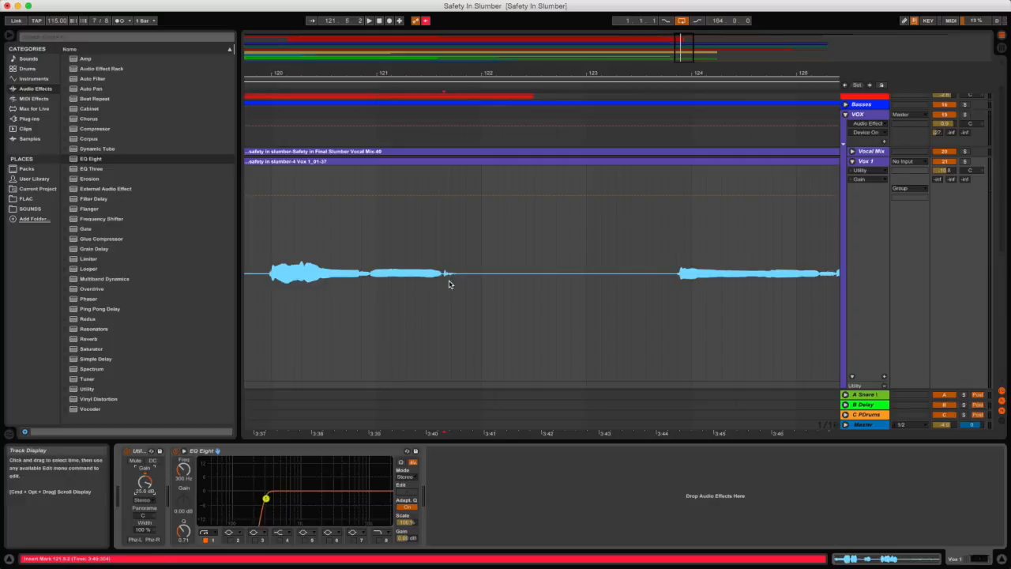
click(268, 295)
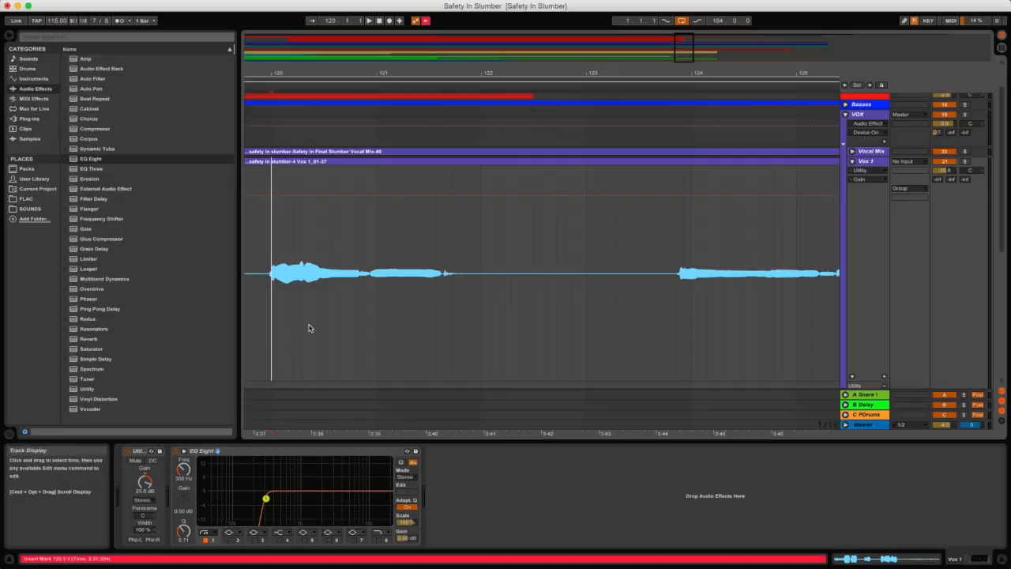
key(space)
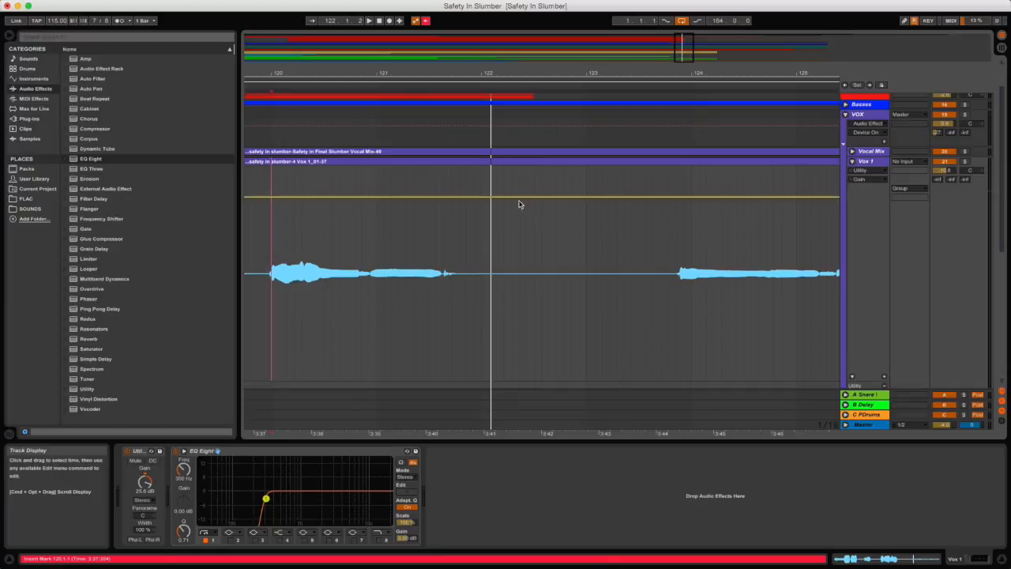
click(176, 451)
click(176, 451)
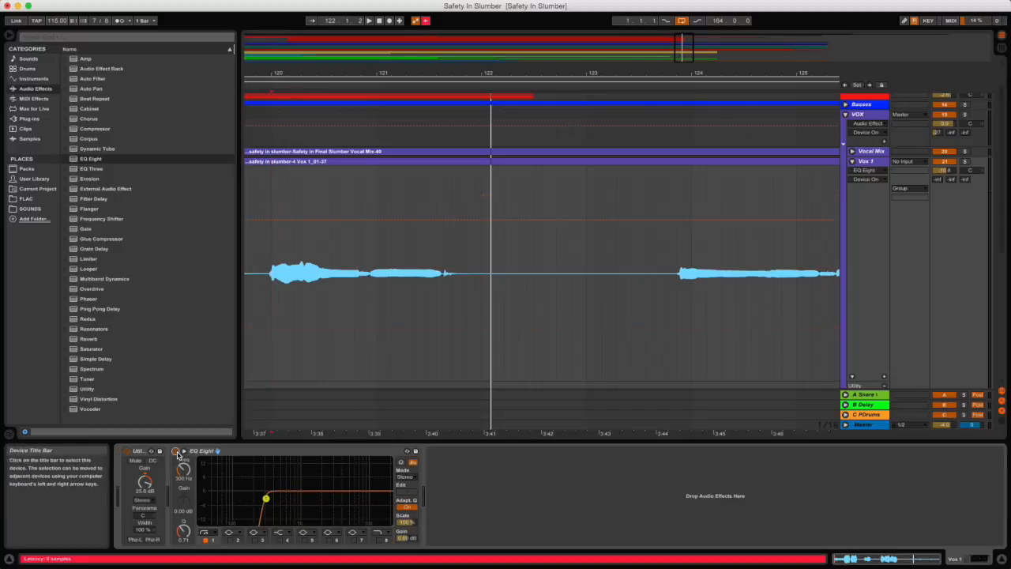
Show EQ Eight's Device On automation in its own lane on Vox 1 and switch the EQ Eight off.
click(177, 451)
click(177, 451)
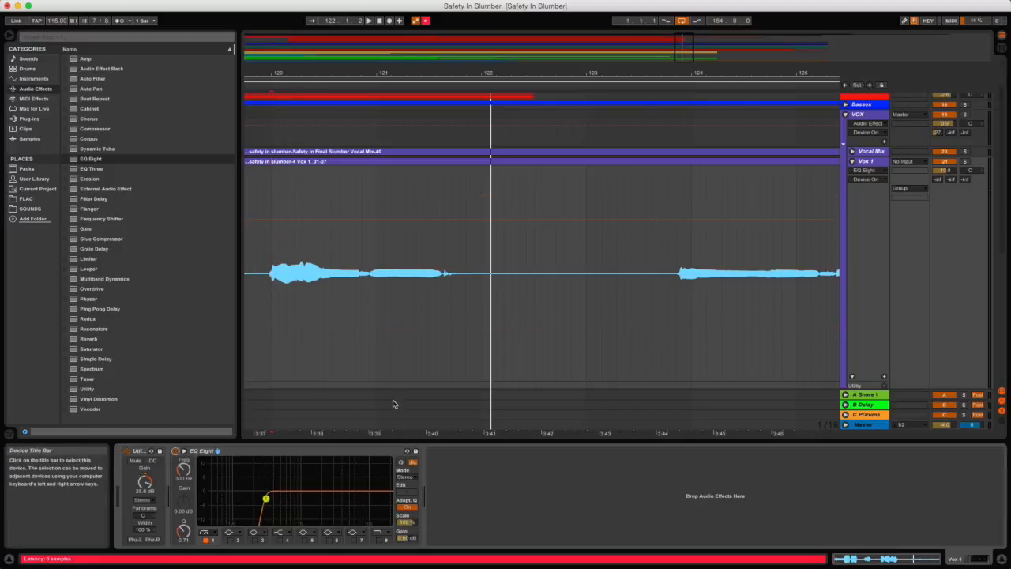
click(884, 376)
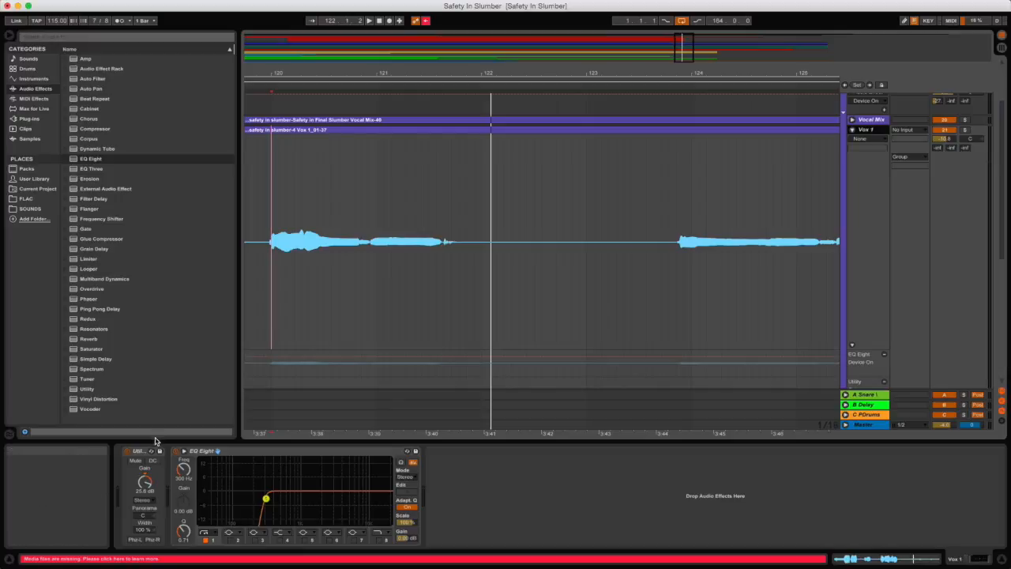
click(176, 451)
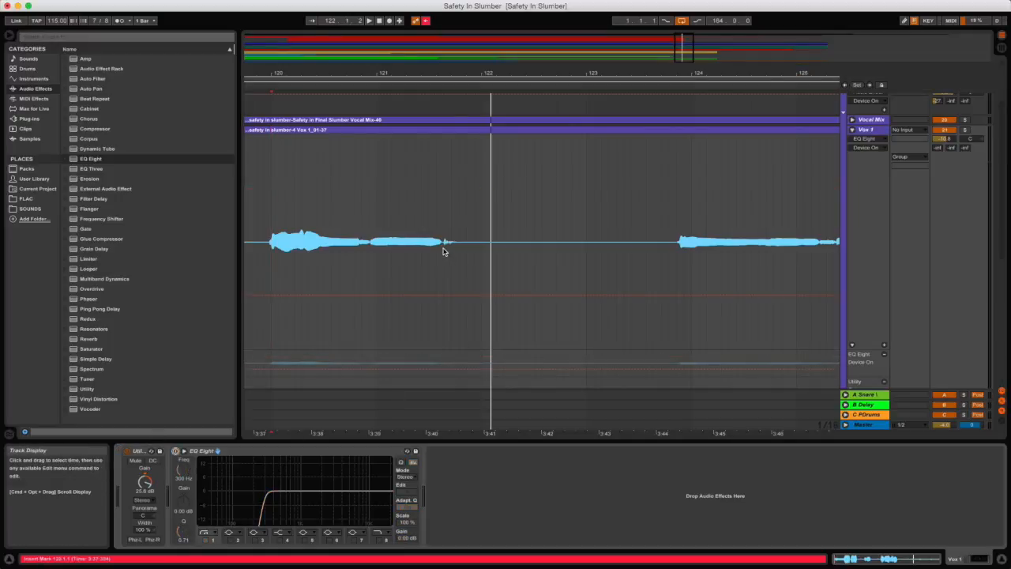
Automate Vox 1's EQ Eight on from the first quiet phrase's tail at about bar 121.5 until about bar 123.7, off elsewhere.
click(445, 356)
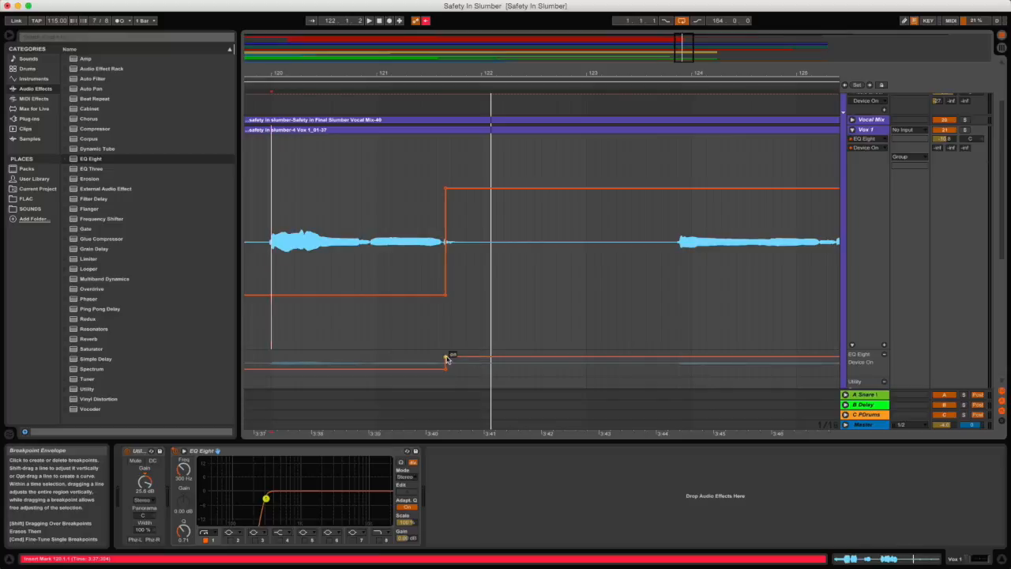
click(676, 357)
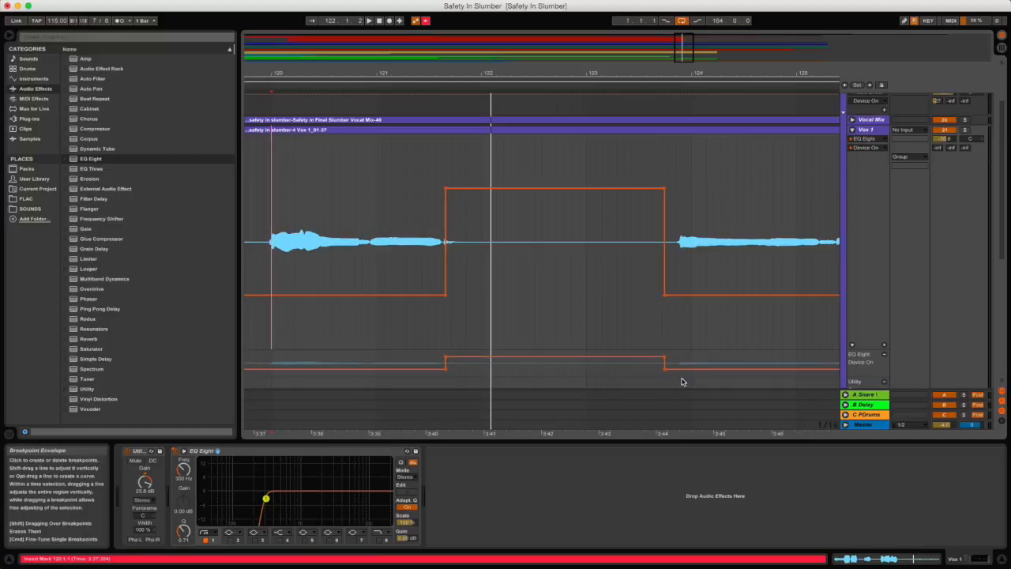
drag(574, 74, 572, 41)
click(445, 199)
key(space)
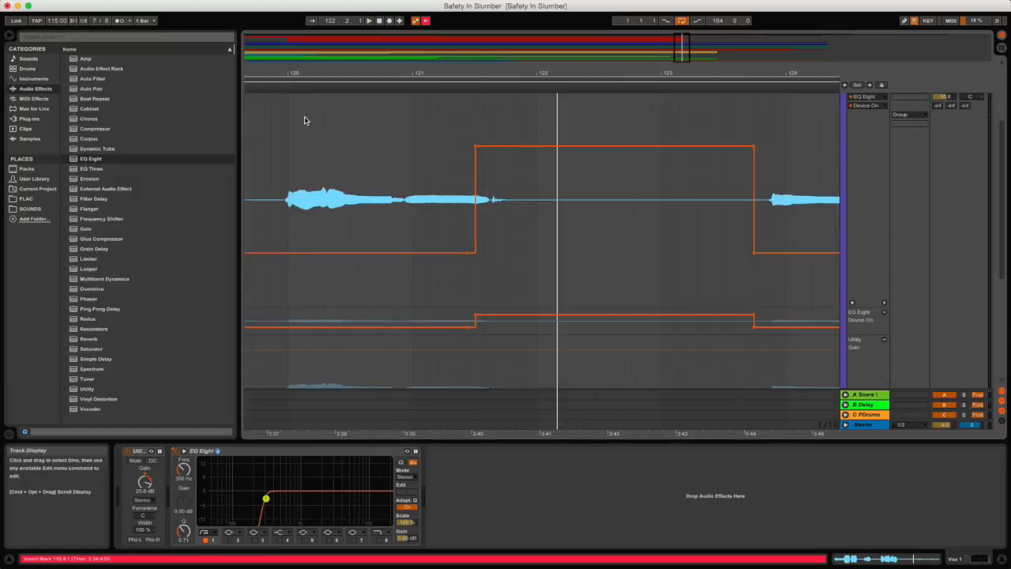
Audition the automated tail from bar 120, plus the following phrase endings around bars 125 and 130, for noise.
click(305, 120)
key(space)
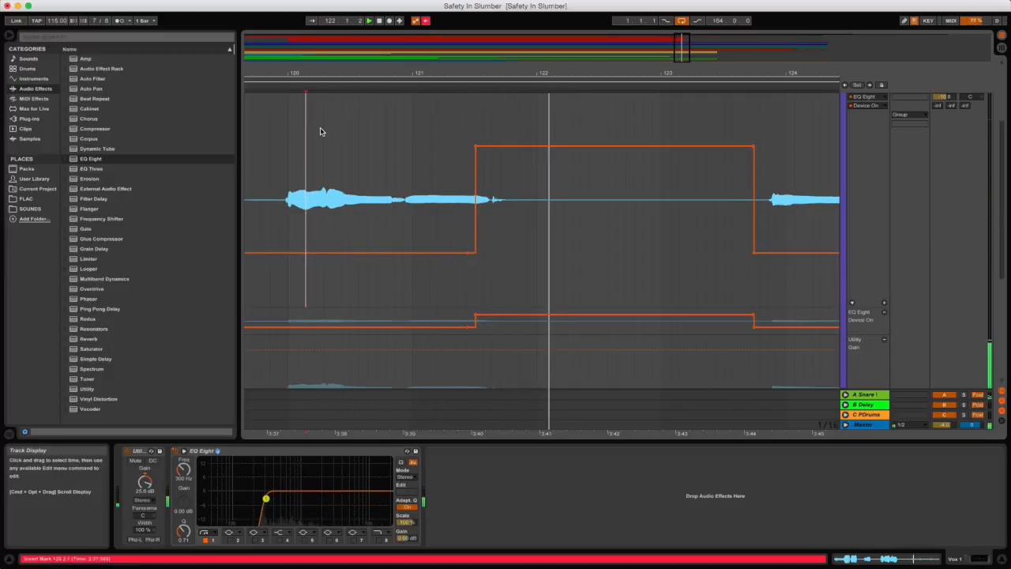
key(space)
drag(736, 74, 388, 83)
click(436, 154)
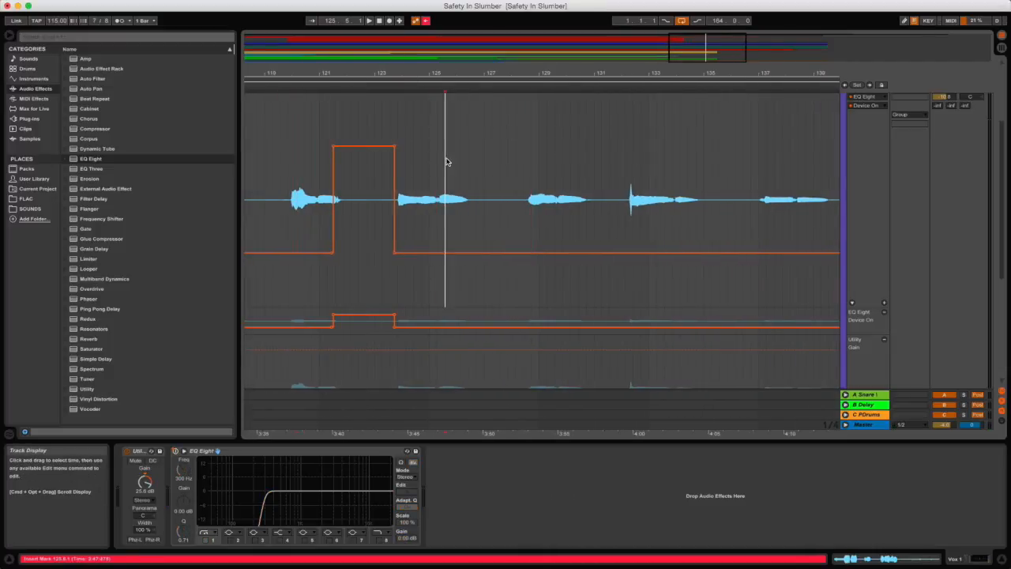
key(space)
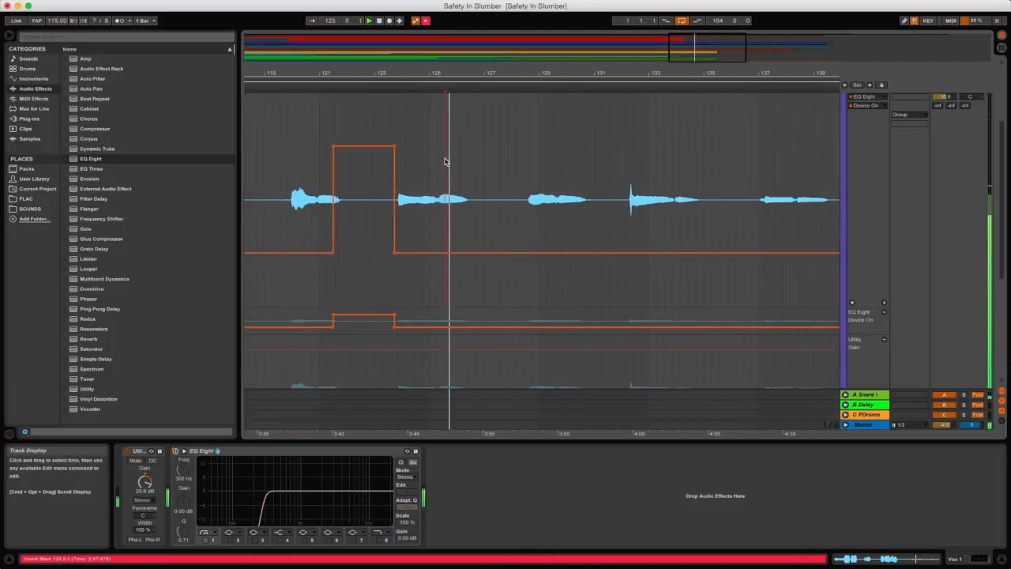
click(570, 157)
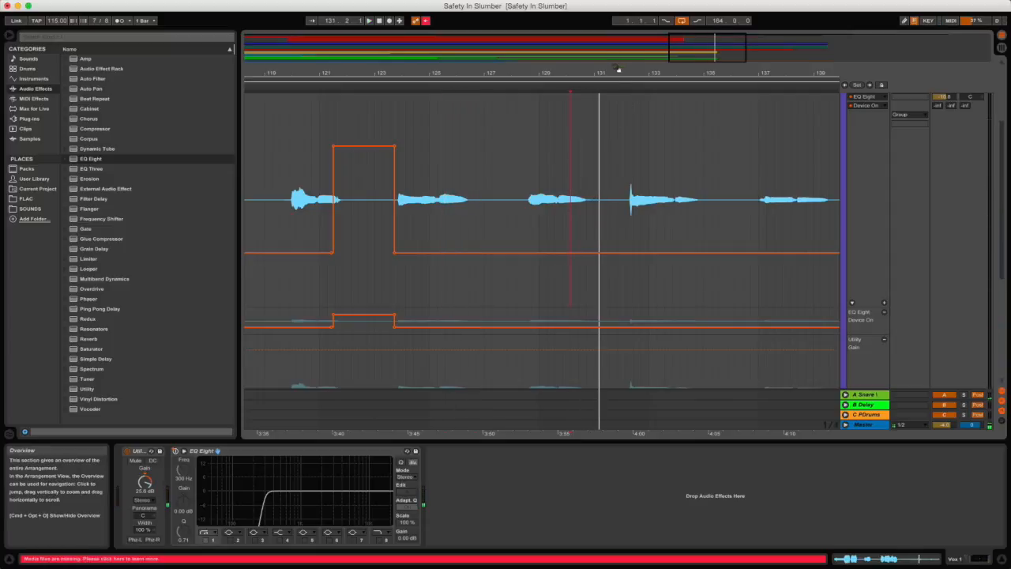
Automate Vox 1's EQ Eight on from about bar 130.5 to about bar 132.2, between the third and fourth quiet phrases.
drag(622, 73, 590, 99)
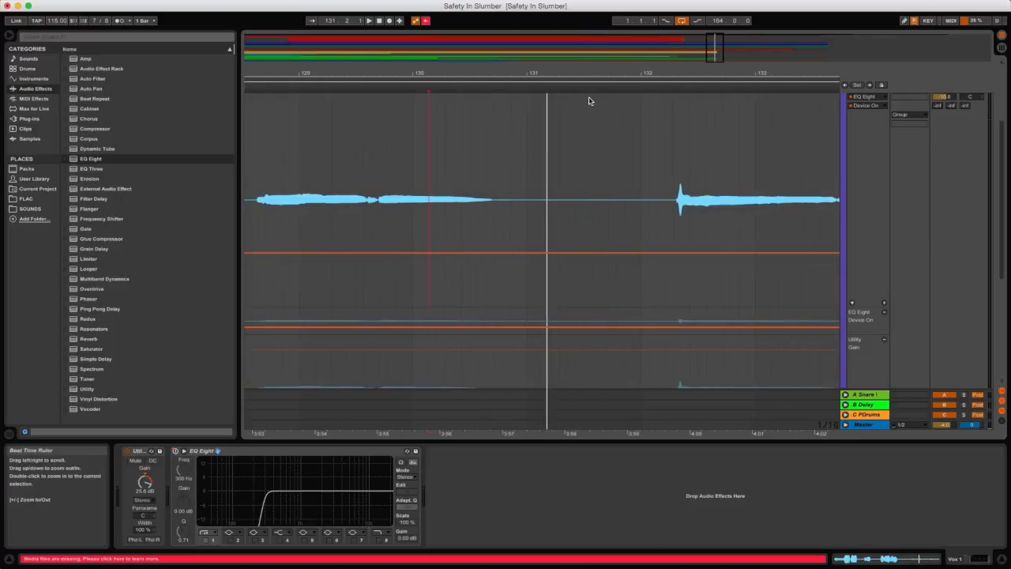
drag(479, 252, 473, 147)
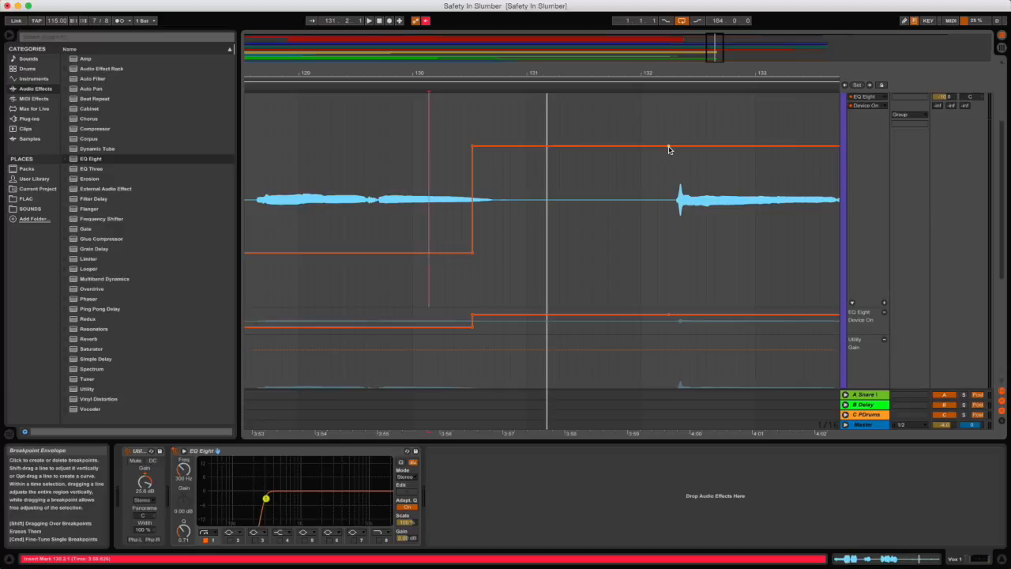
drag(685, 150, 685, 253)
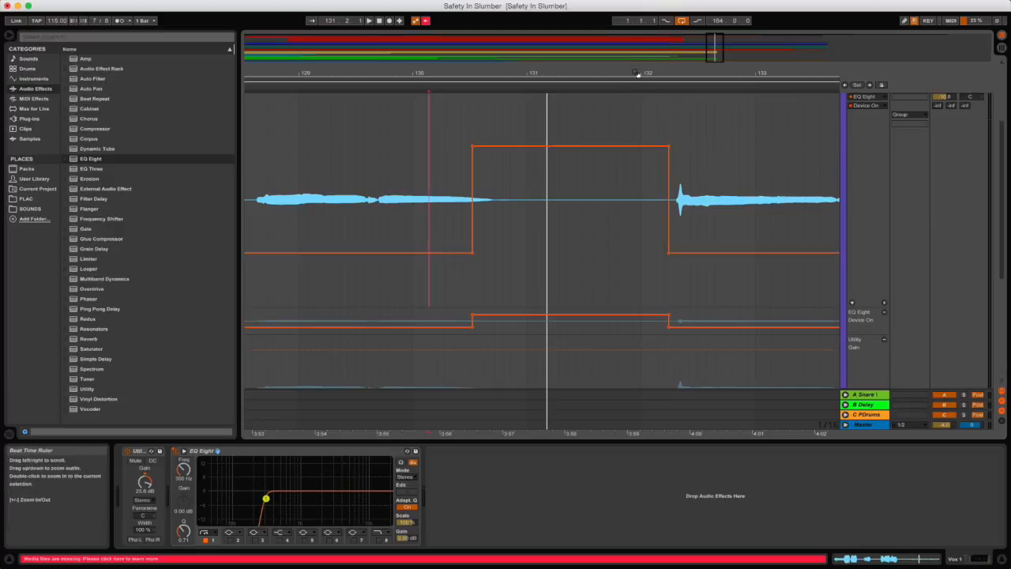
Play Vox 1 from about bar 130 to bar 149 to check the remaining phrase endings for noise.
mouse_move(702, 75)
mouse_down()
mouse_move(646, 39)
mouse_move(545, 40)
mouse_up()
key(space)
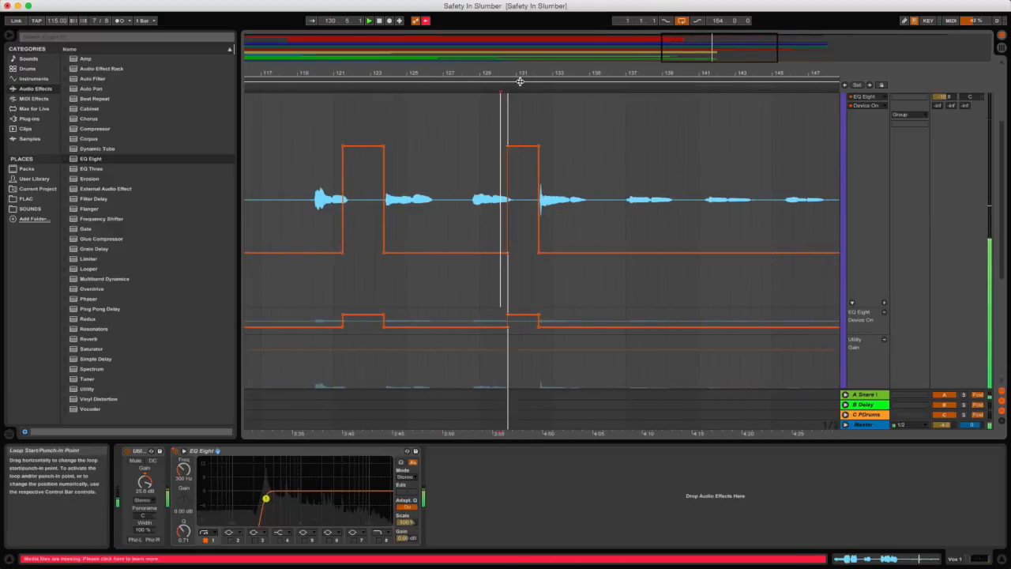
drag(579, 73, 441, 71)
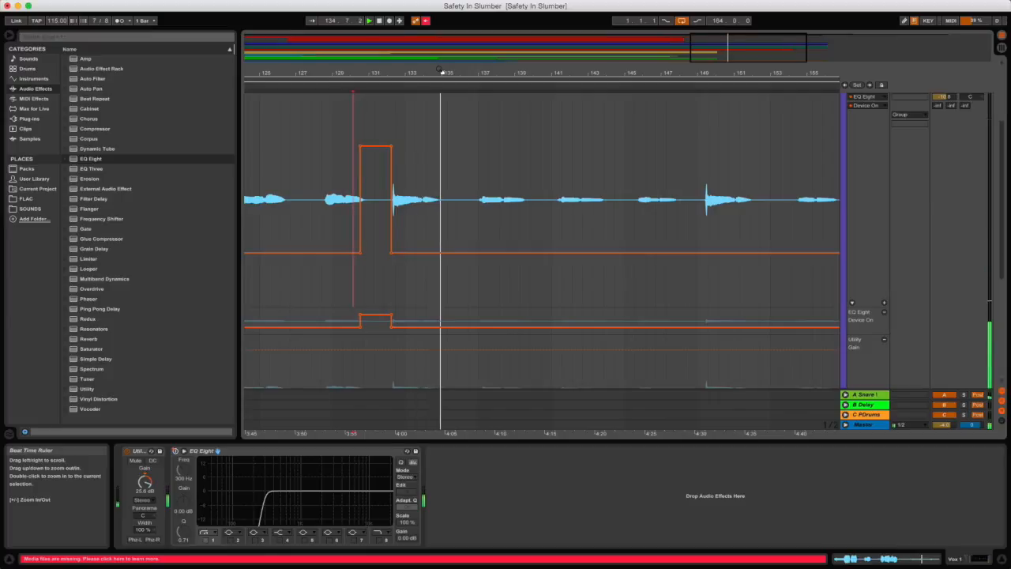
drag(533, 73, 416, 73)
click(359, 173)
key(space)
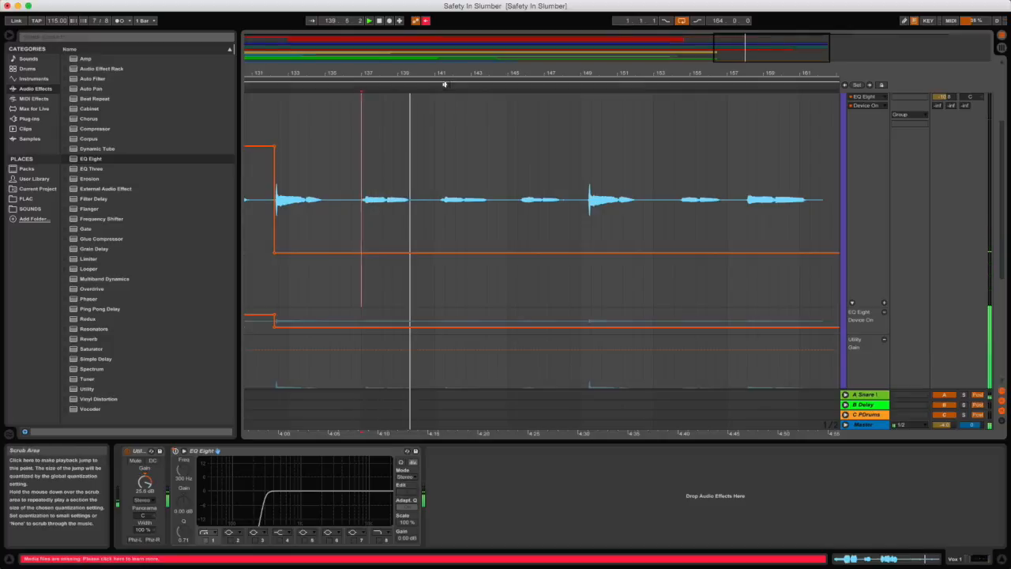
drag(496, 73, 413, 73)
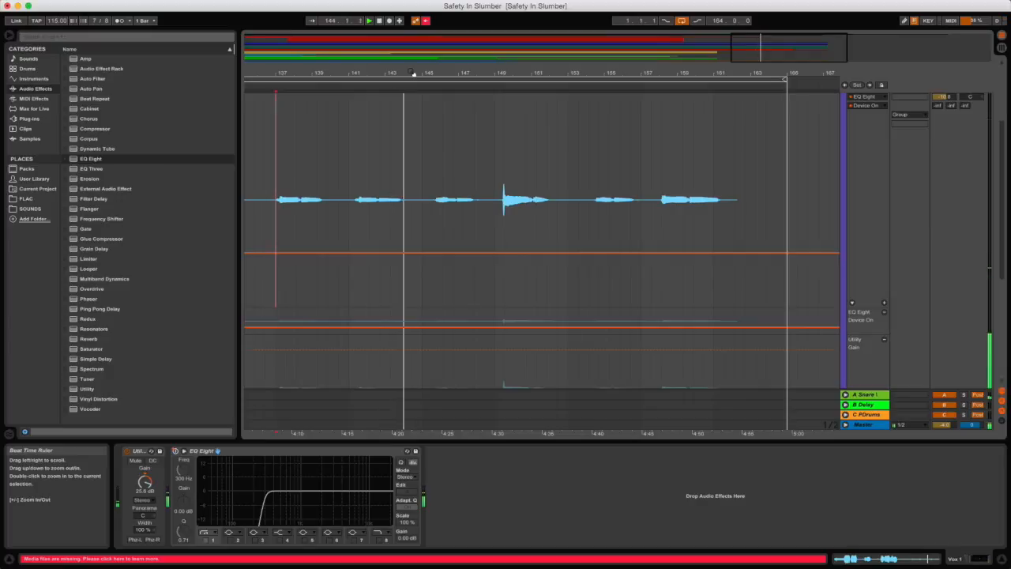
drag(489, 71, 463, 69)
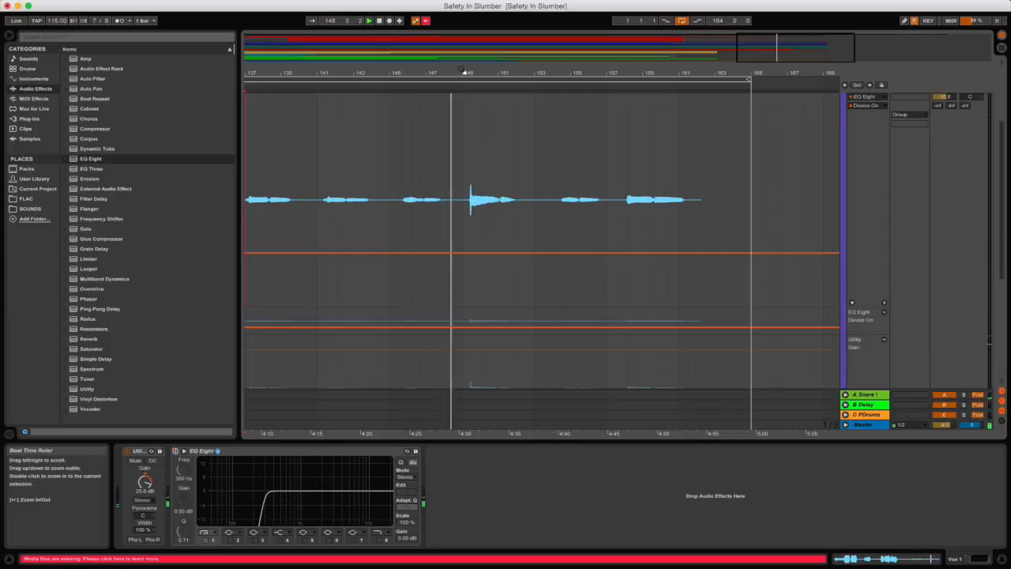
key(space)
Automate Vox 1's EQ Eight on over two gaps, from about bar 143.3 to 145.5 and from about bar 147.5 to 149.
drag(445, 72, 445, 91)
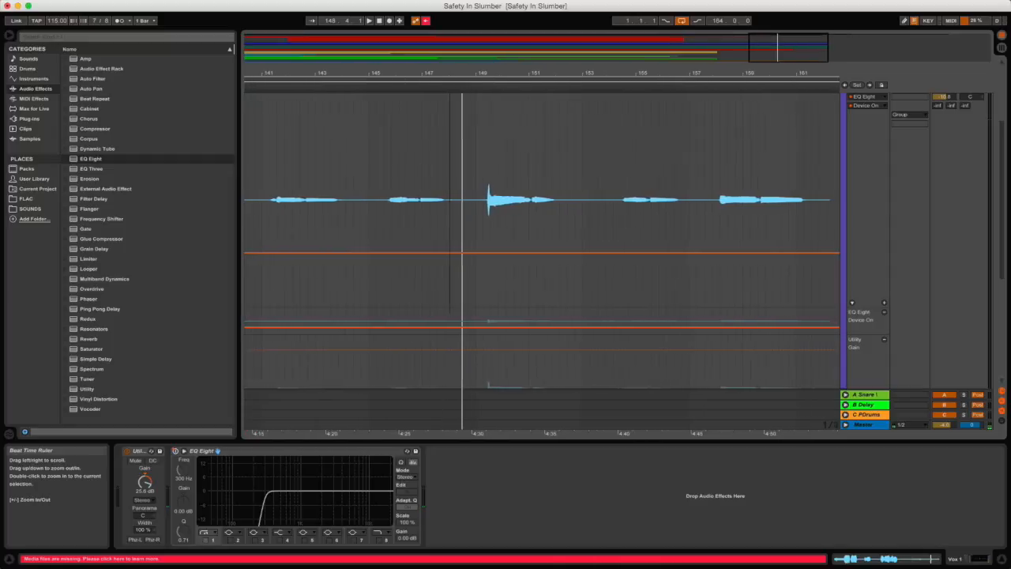
click(339, 174)
key(space)
key(space)
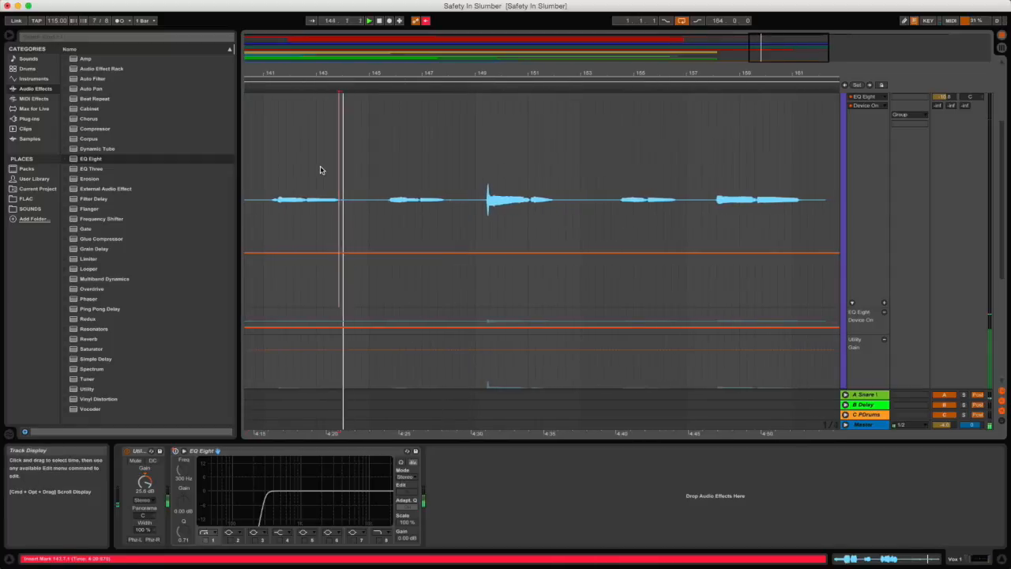
key(space)
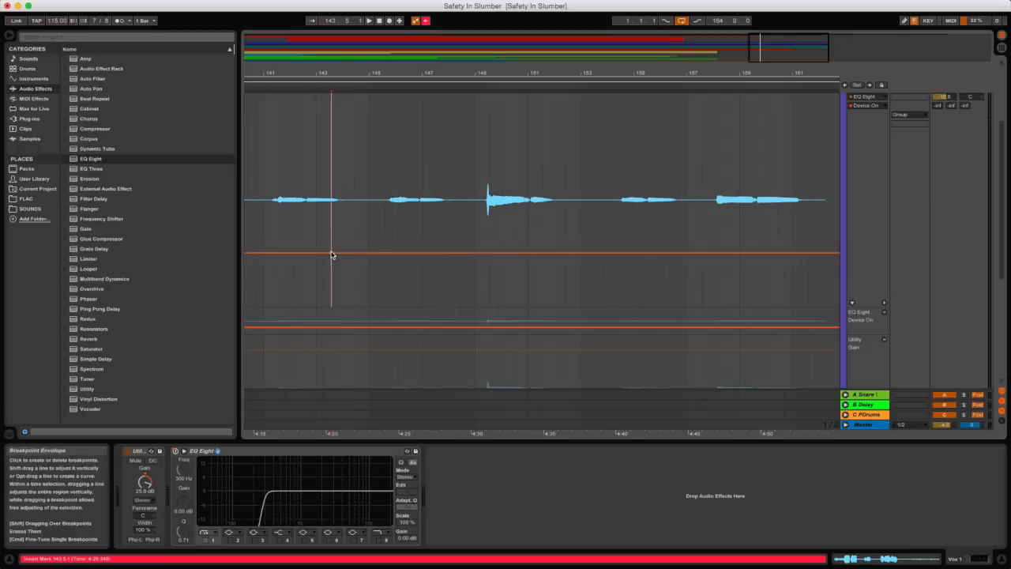
drag(329, 253, 329, 147)
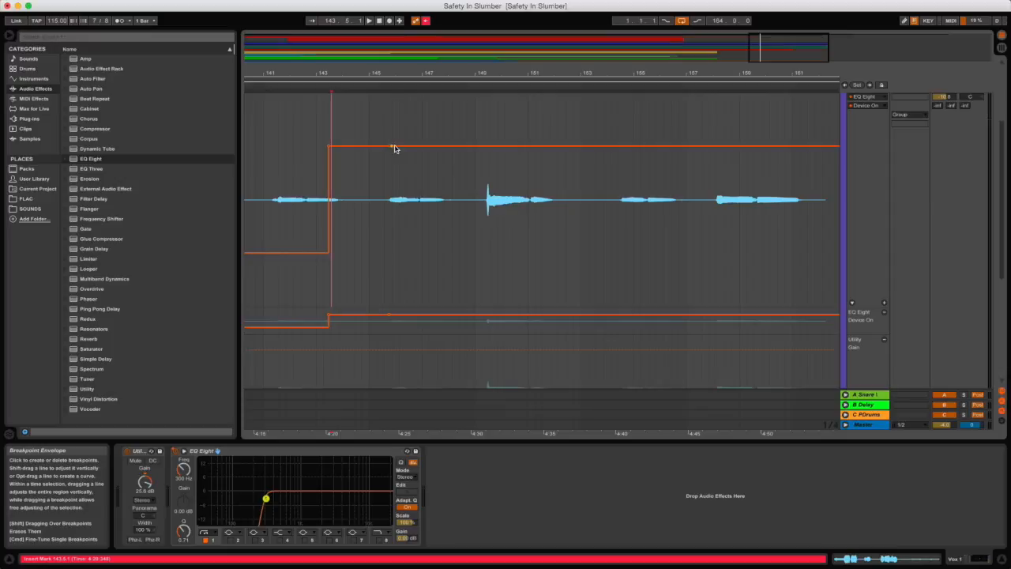
mouse_move(395, 146)
mouse_down()
mouse_move(389, 253)
mouse_move(440, 146)
mouse_move(482, 253)
mouse_up()
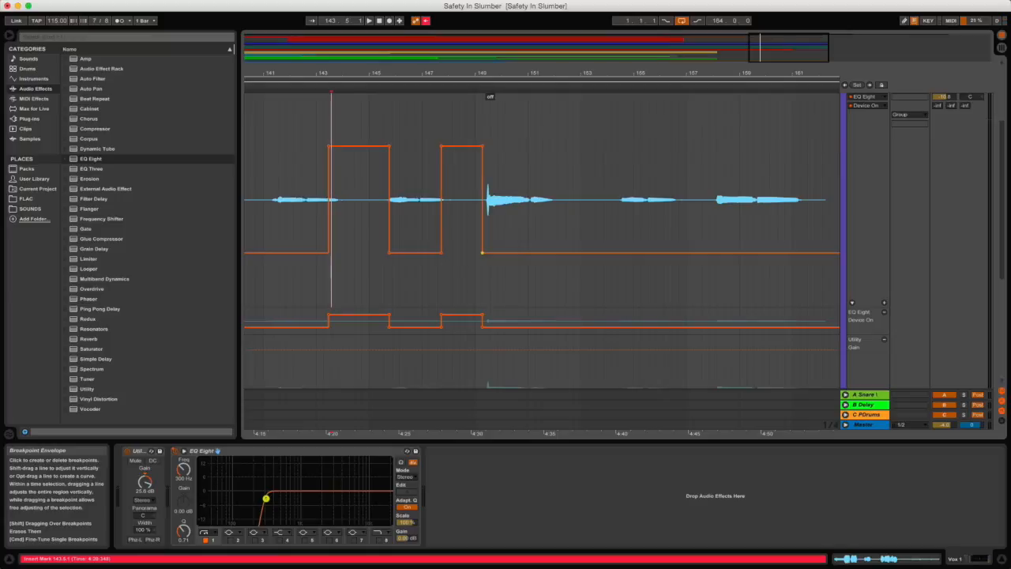
Audition from about bar 142 and shift the first gap's EQ Eight switch-on point to about bar 143.6, at the phrase's end.
click(310, 229)
key(space)
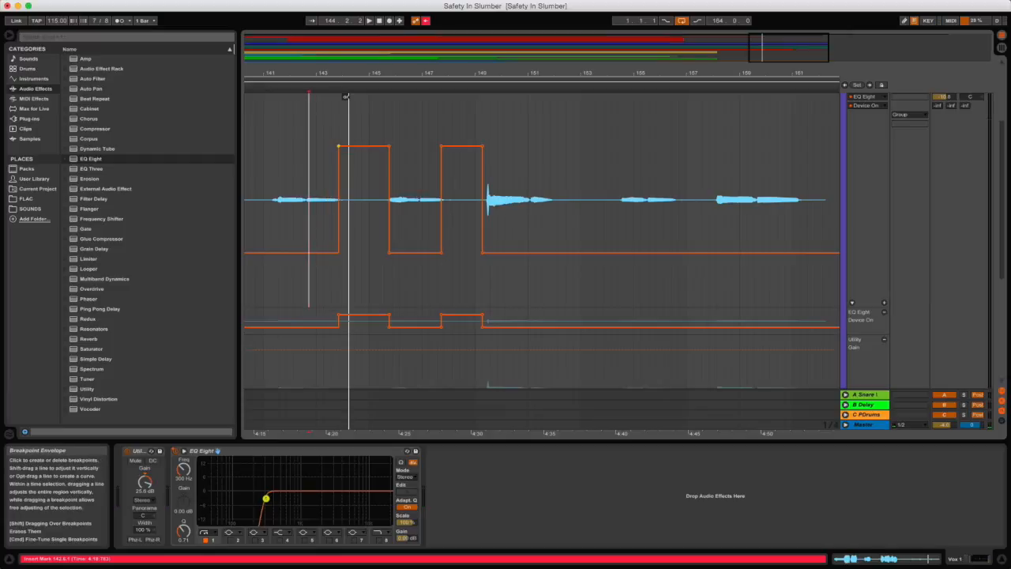
click(315, 172)
key(space)
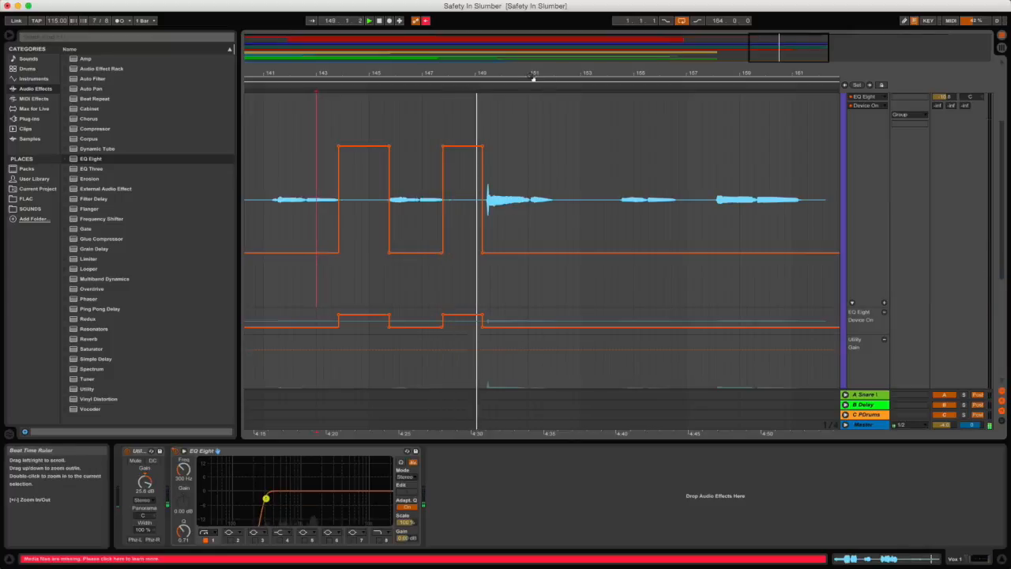
Automate Vox 1's EQ Eight on between the last two phrases, about bars 156.3 to 157.7, and from the final phrase's end at about bar 161.
drag(534, 77, 269, 76)
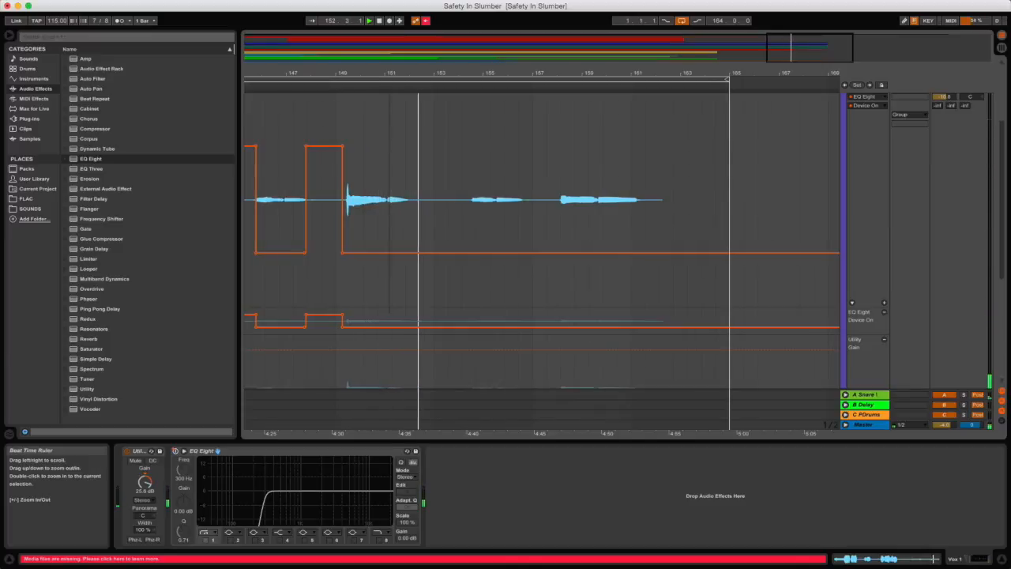
drag(395, 77, 272, 77)
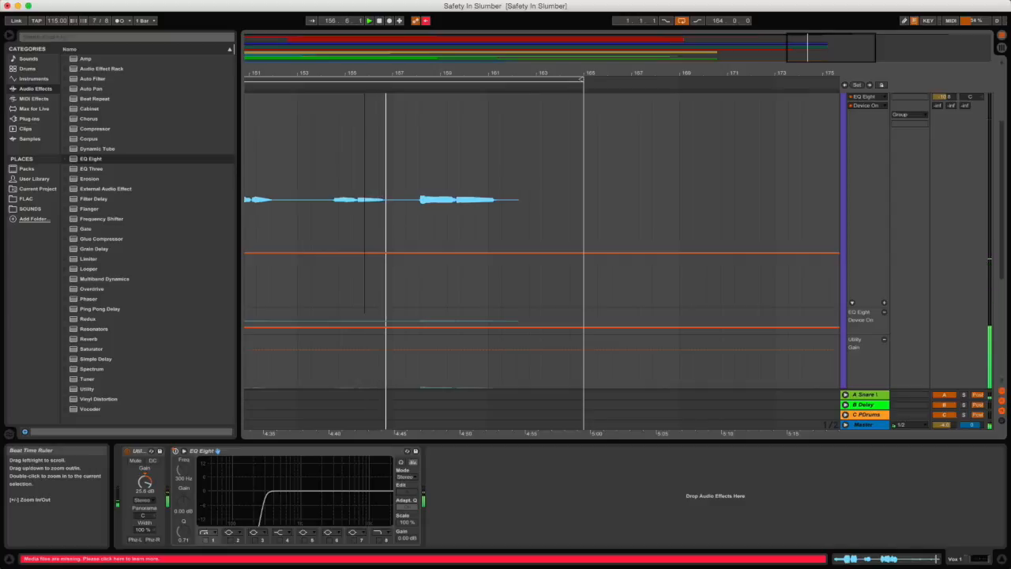
drag(364, 75, 335, 75)
key(space)
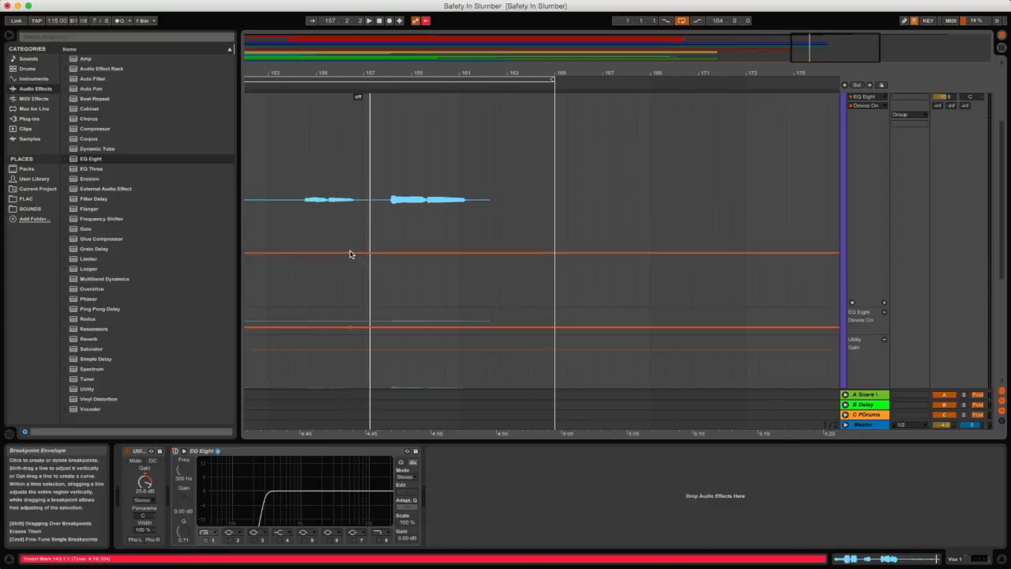
mouse_move(357, 253)
mouse_down()
mouse_move(361, 147)
mouse_move(394, 252)
mouse_up()
click(387, 146)
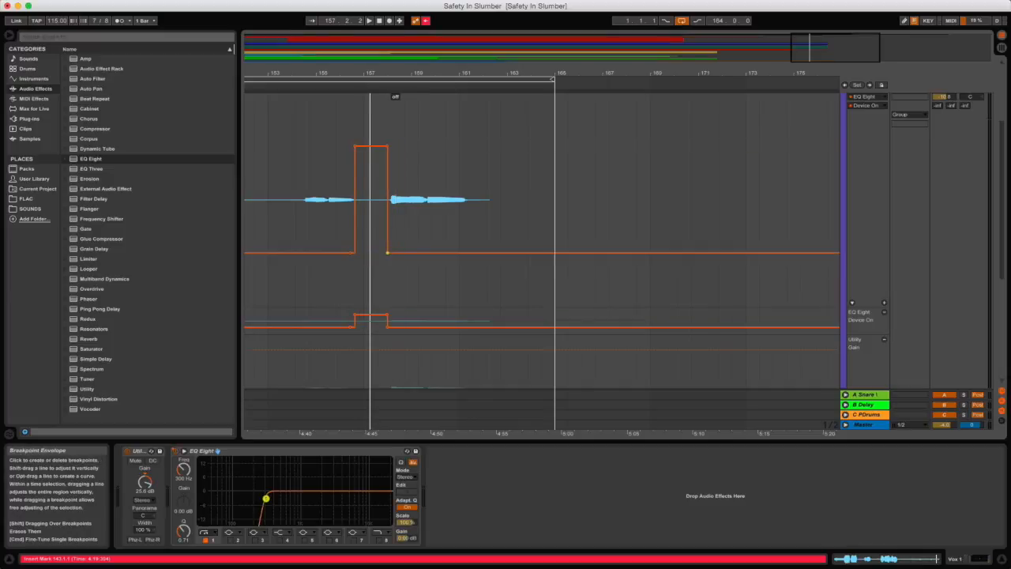
key(space)
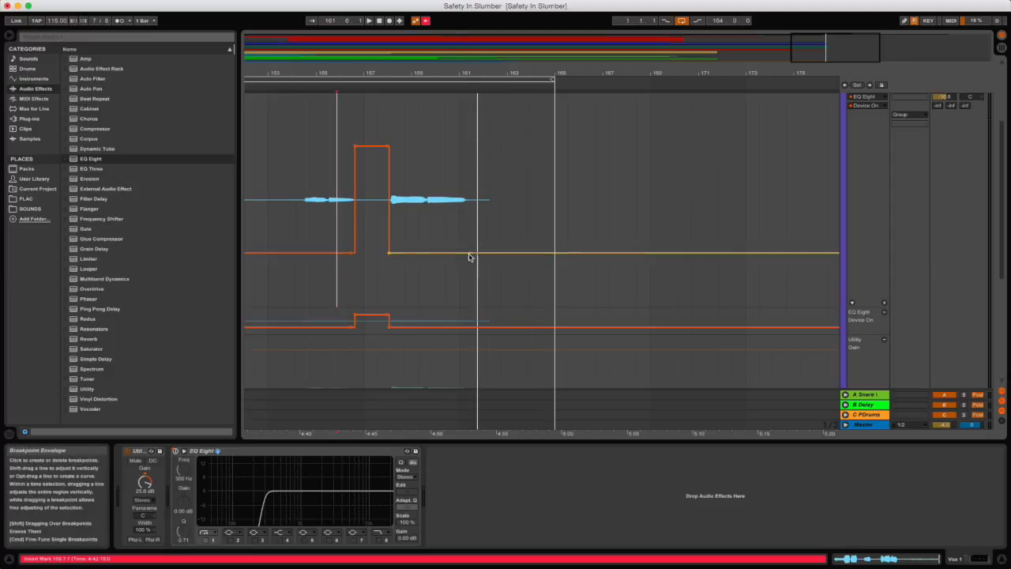
drag(475, 253, 468, 146)
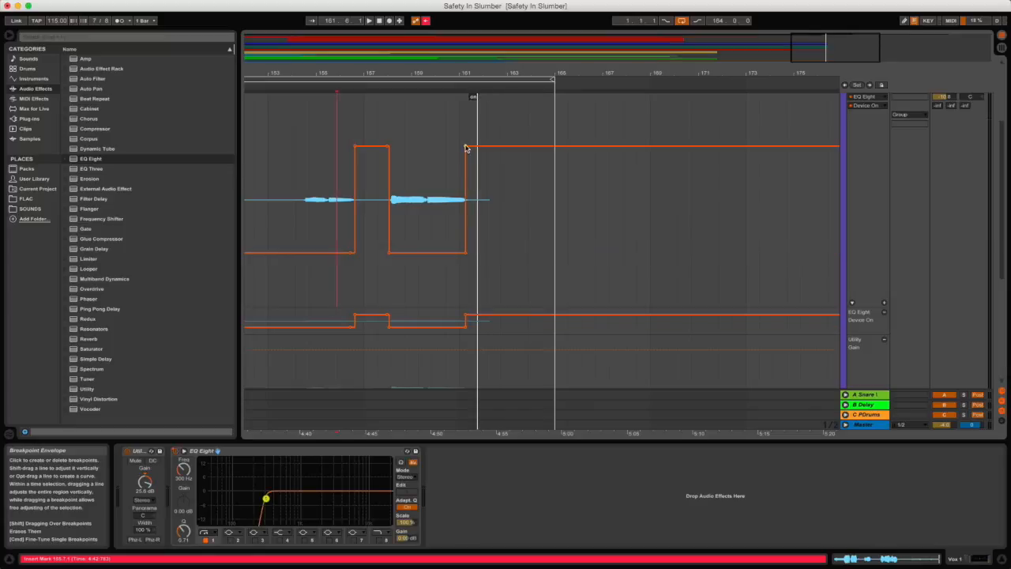
Review Vox 1's EQ Eight on/off automation across the quiet section and play the ending from about bar 155.6.
click(430, 63)
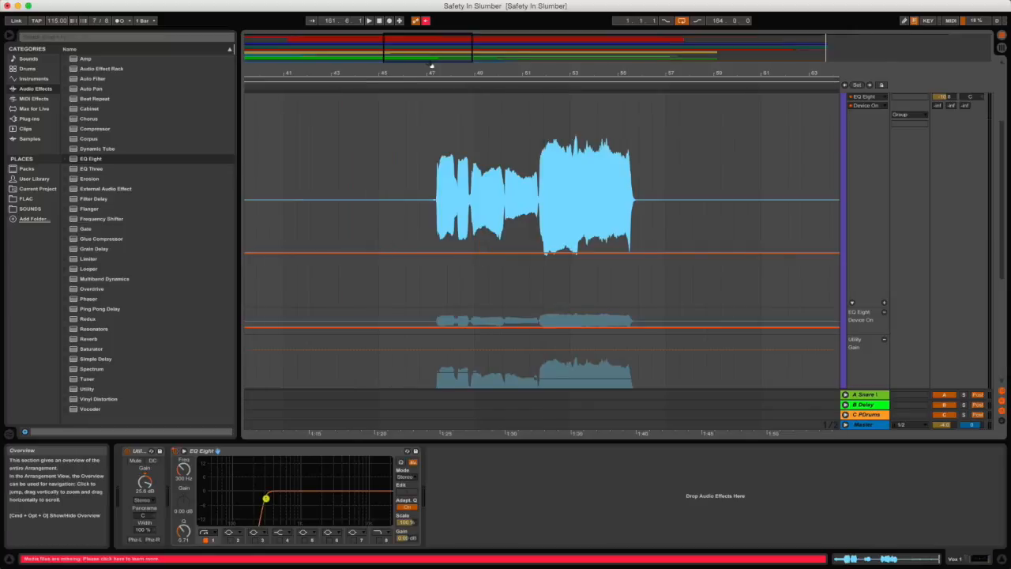
click(725, 57)
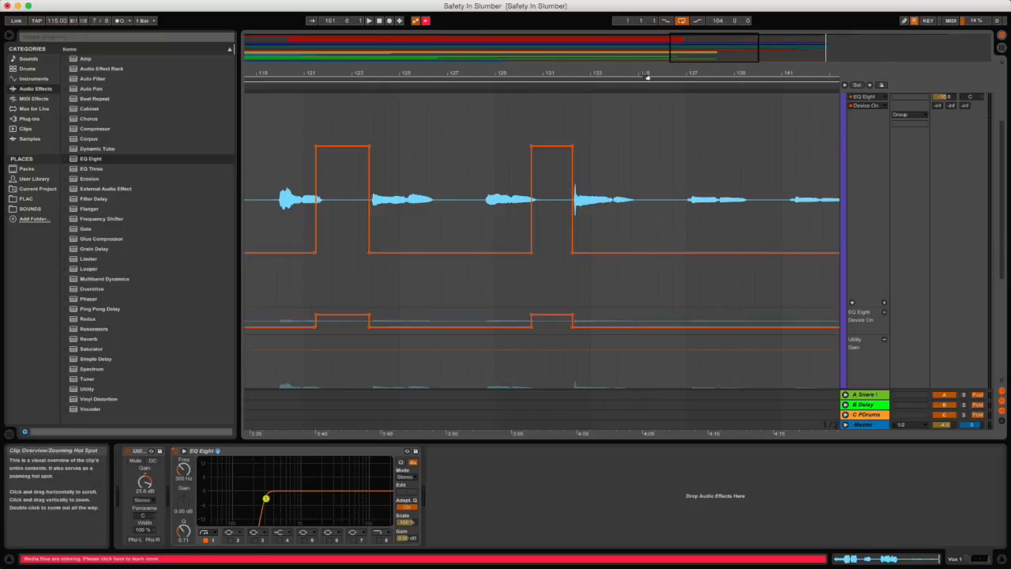
click(816, 52)
drag(804, 71, 756, 74)
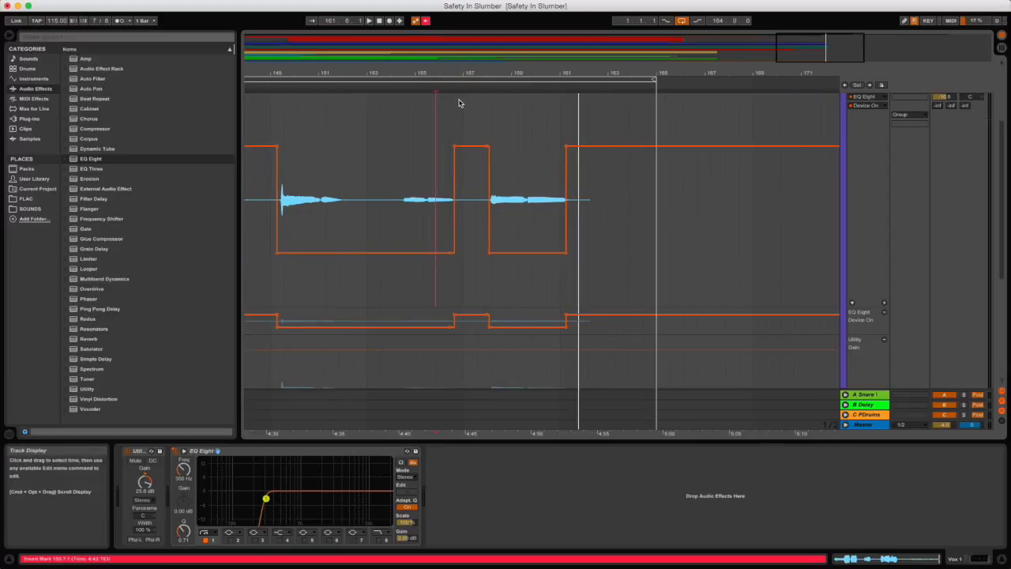
key(space)
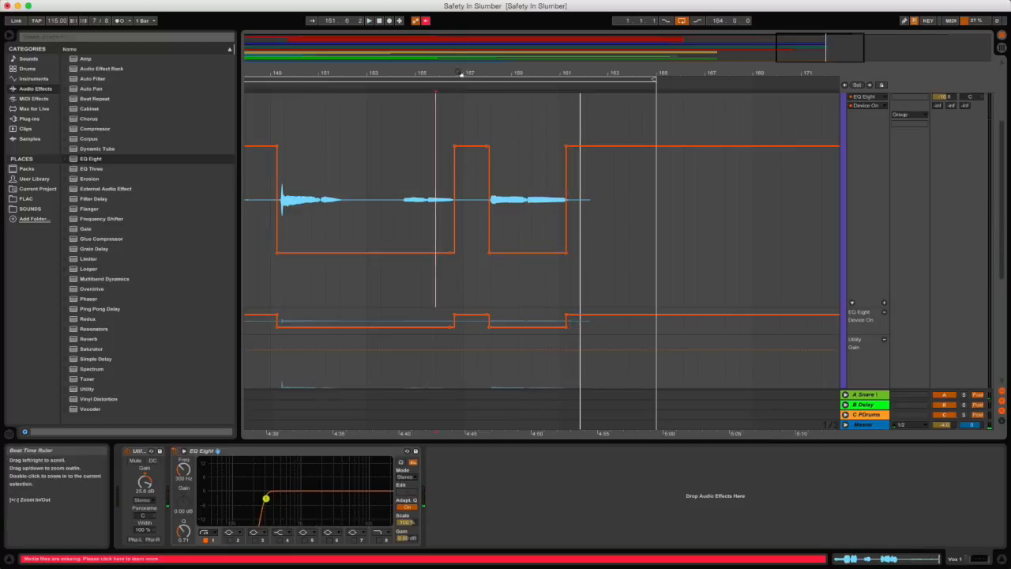
Add the Compressor's De-esser preset at the start of the VOX group's device chain.
drag(462, 74, 429, 70)
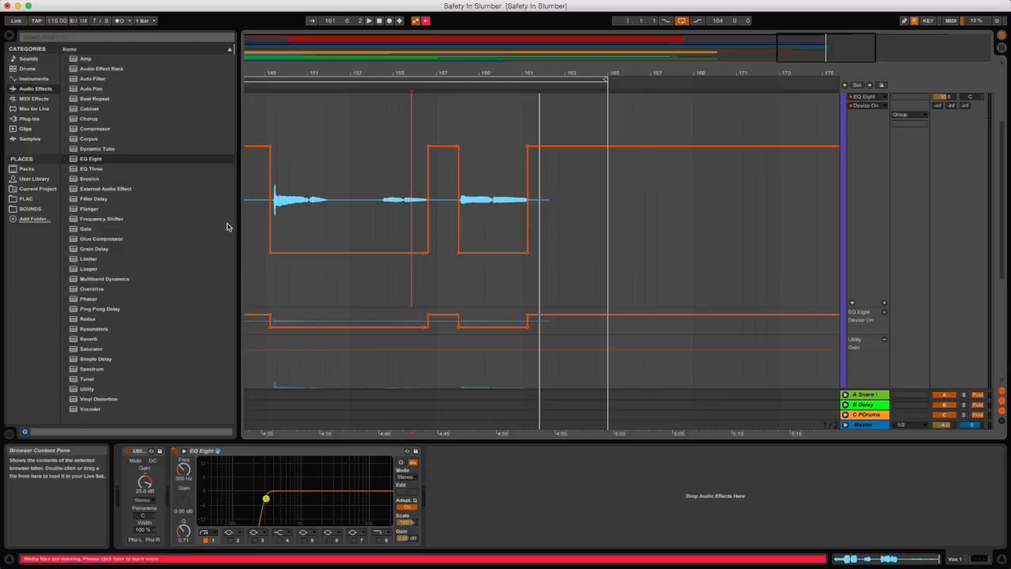
click(409, 184)
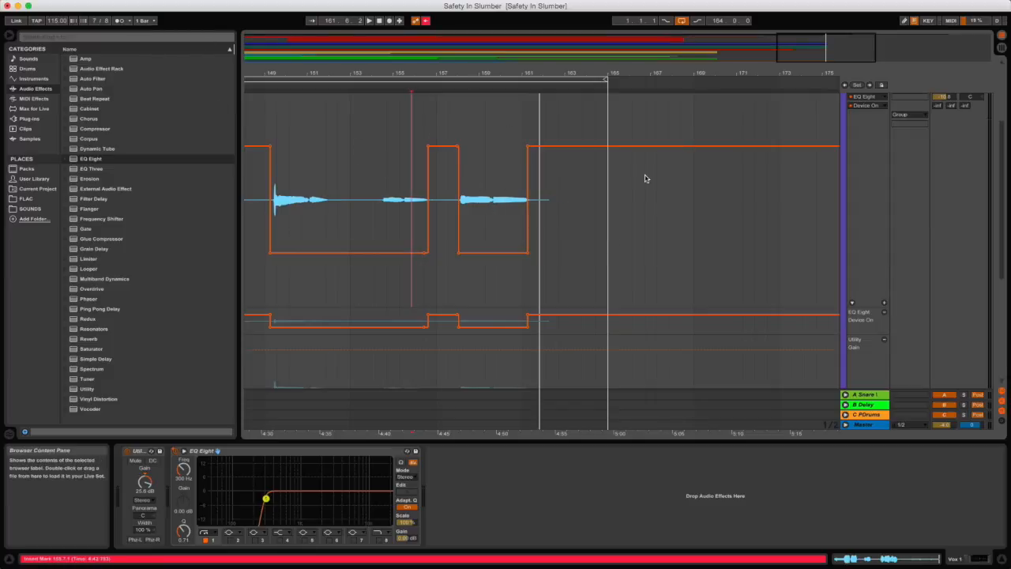
scroll(605, 253, up, 5)
click(878, 148)
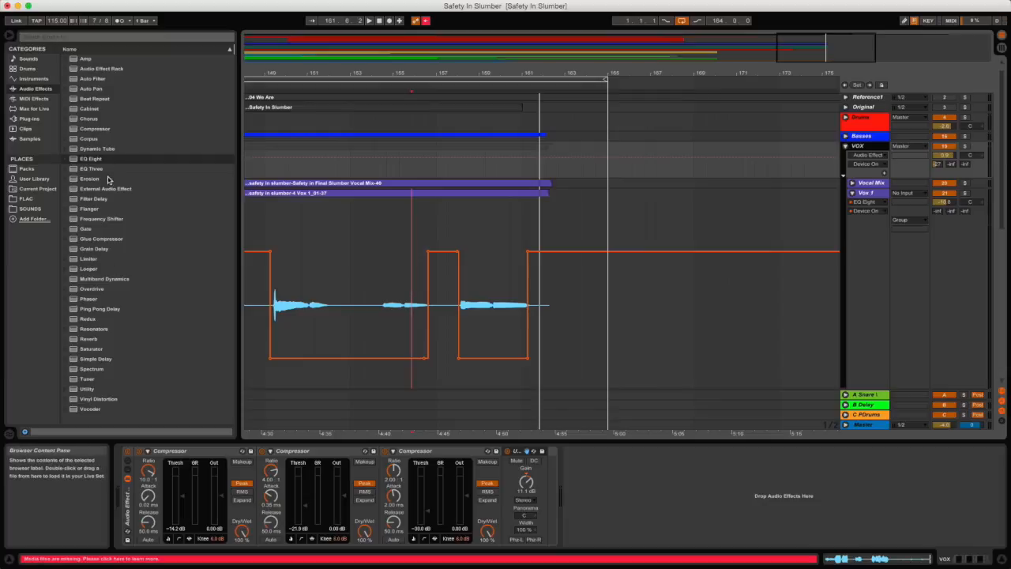
click(66, 129)
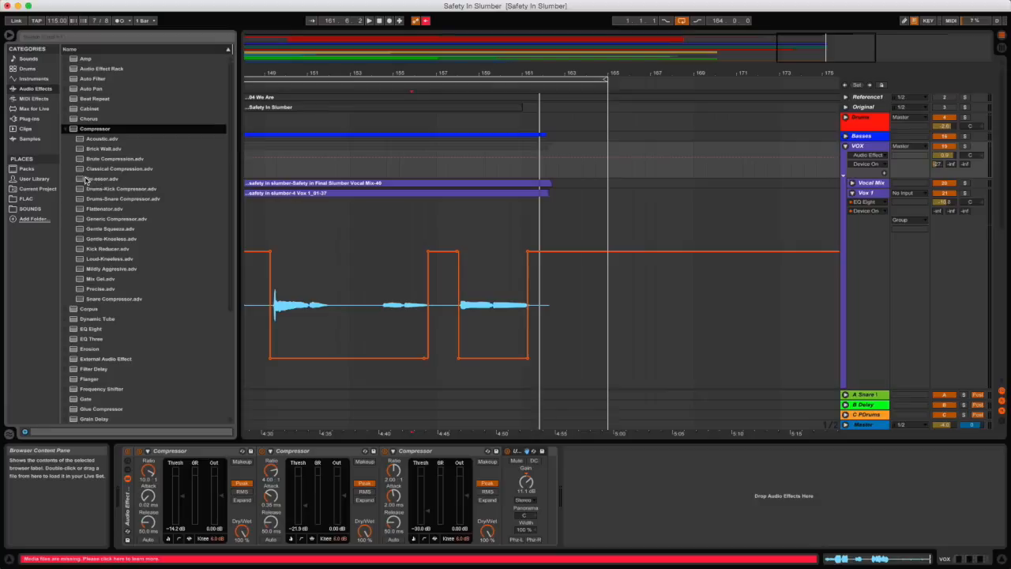
drag(84, 181, 120, 476)
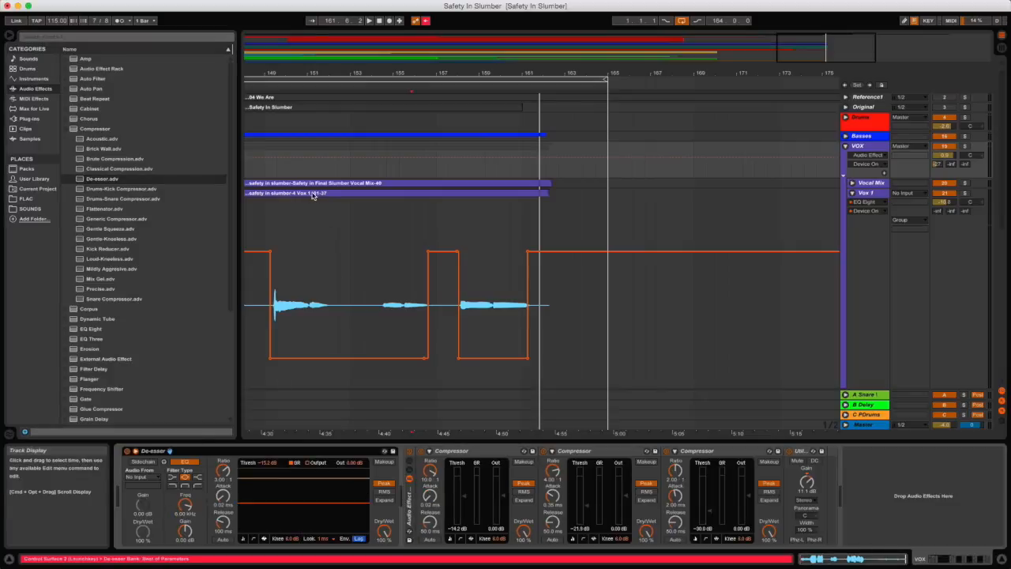
Audition the VOX group's De-esser from bar 149 and move it to the end of the chain, after the Utility.
click(264, 335)
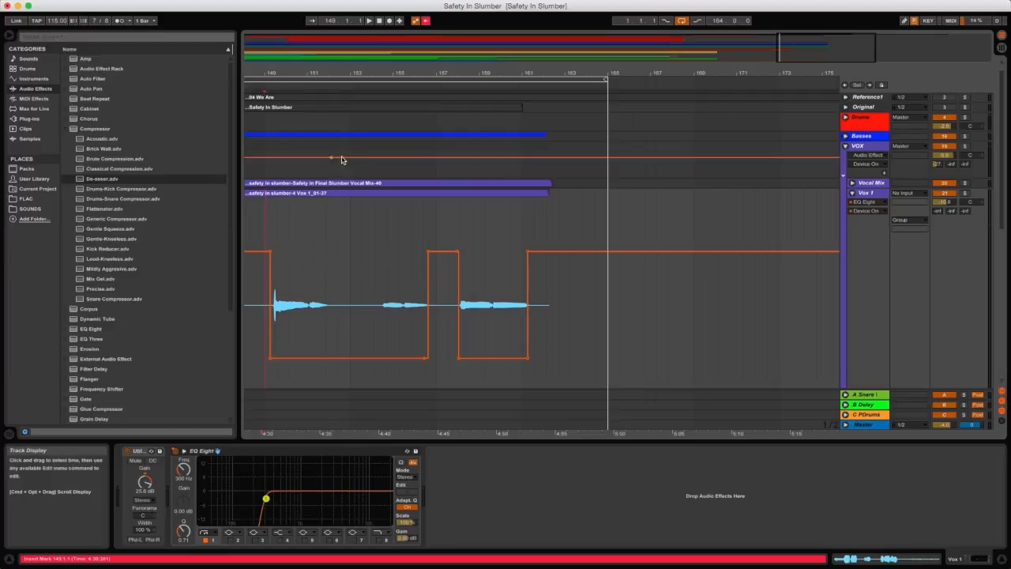
click(859, 148)
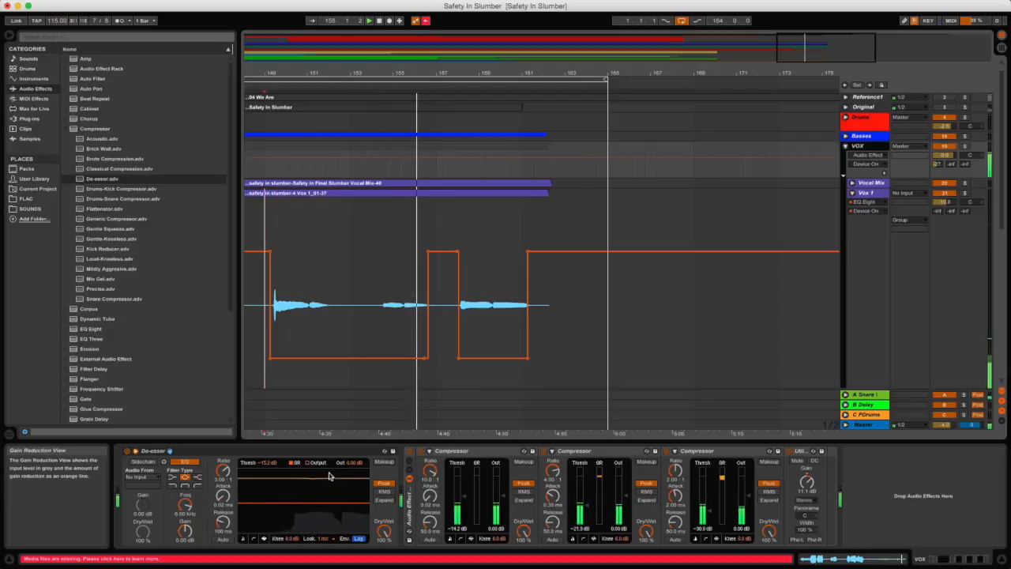
key(space)
click(763, 454)
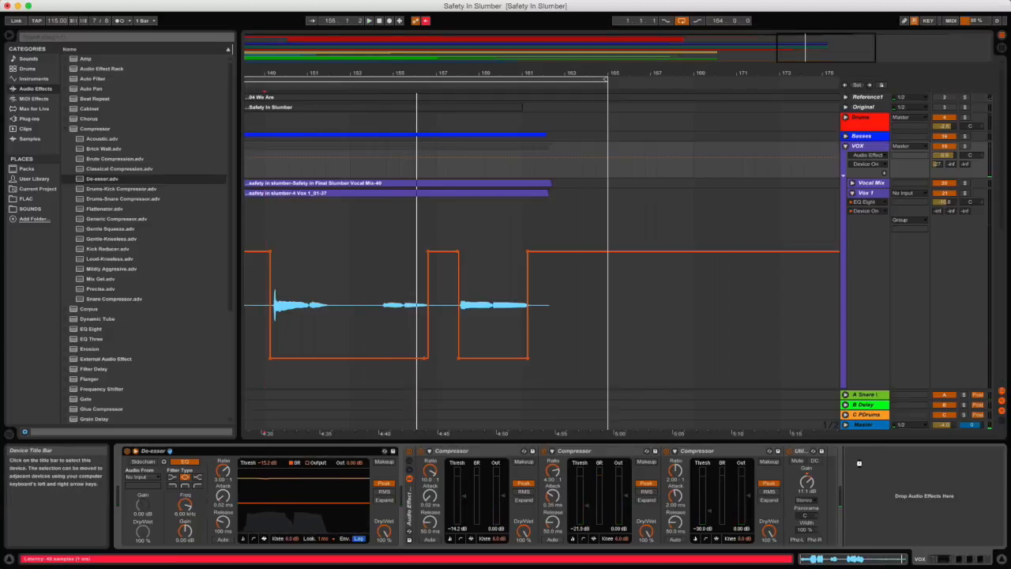
Compare the vocals with the De-esser on and off, playing from bar 149 and from about bar 158.
click(260, 341)
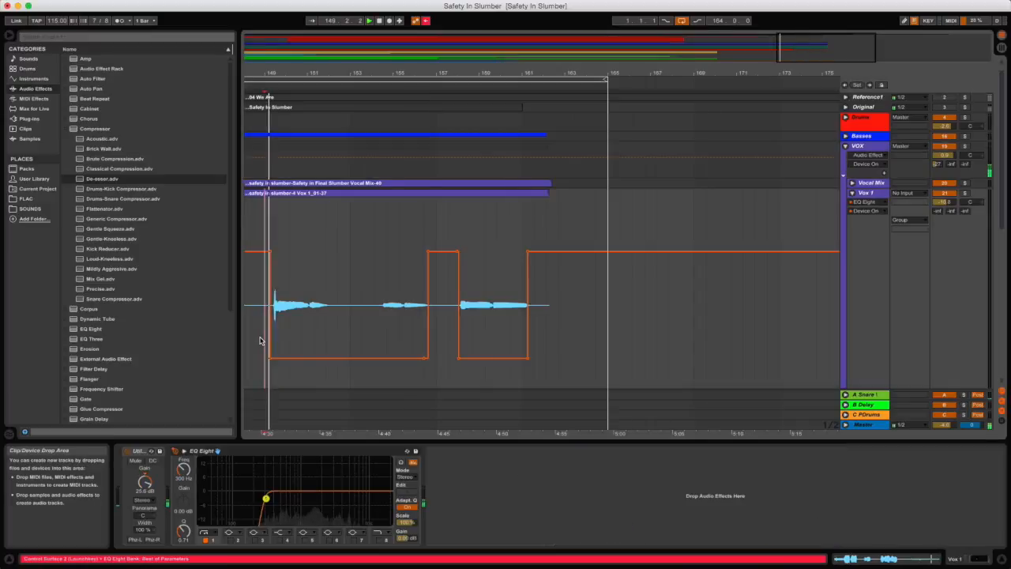
click(872, 146)
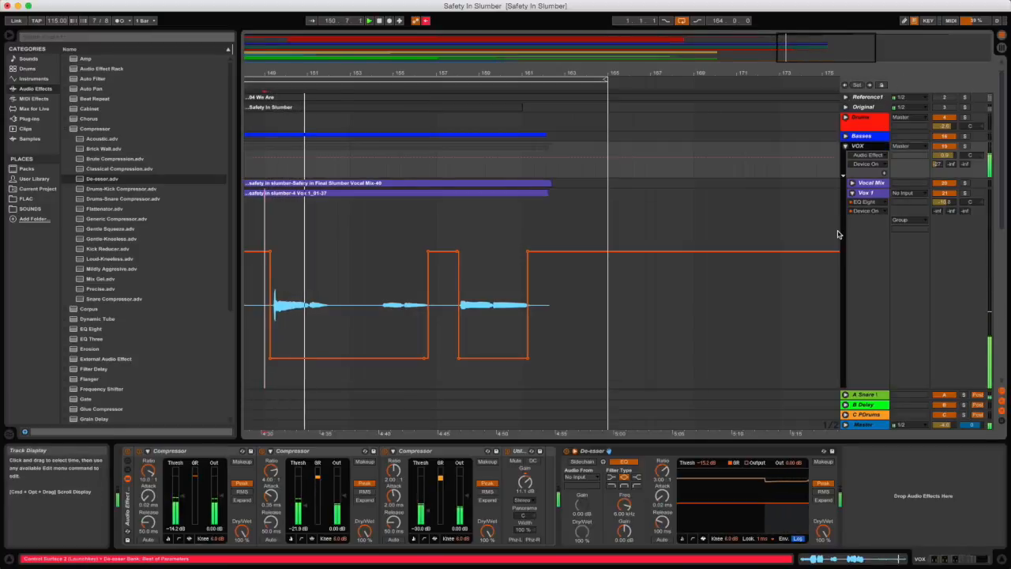
click(566, 452)
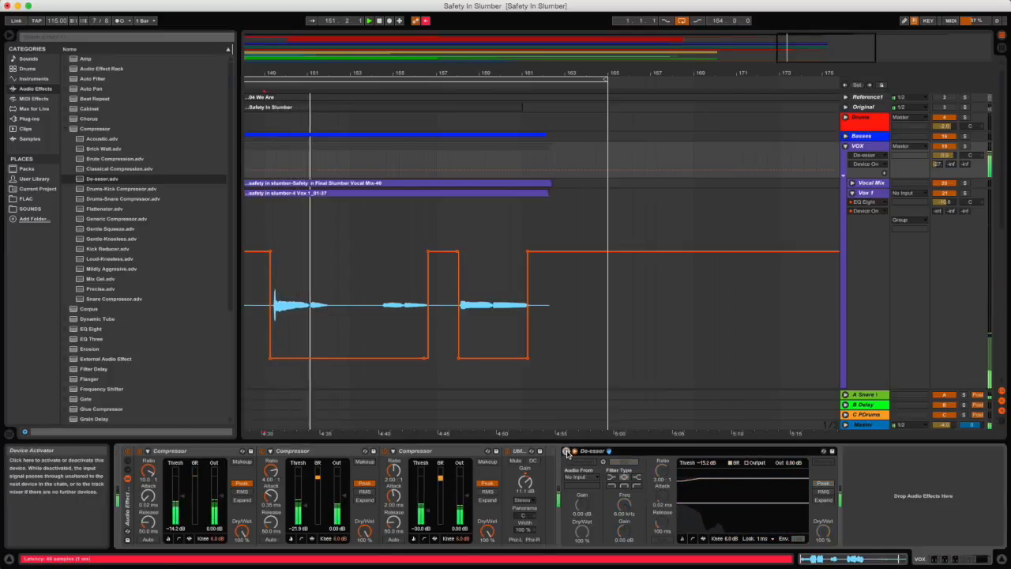
click(476, 323)
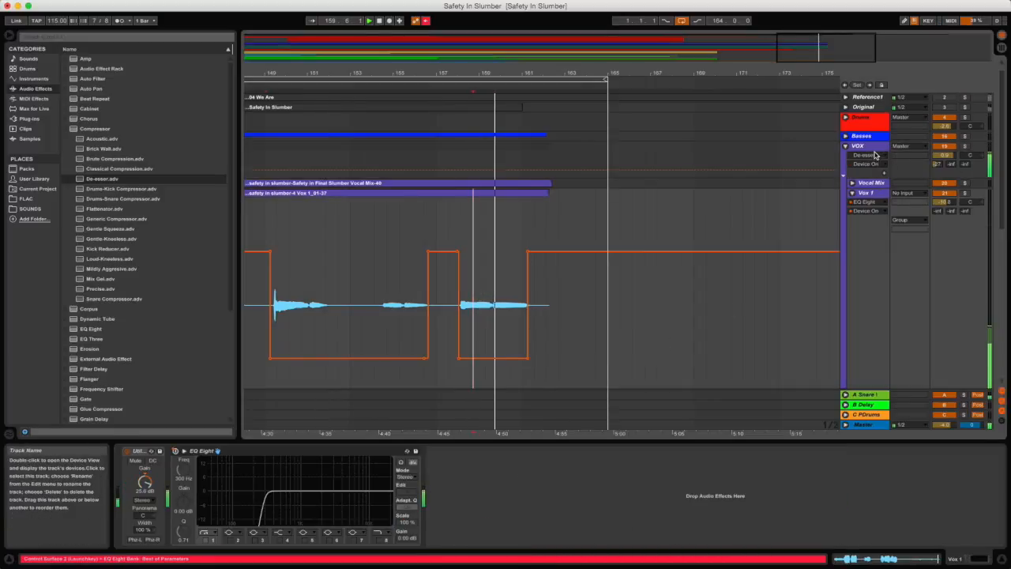
click(898, 158)
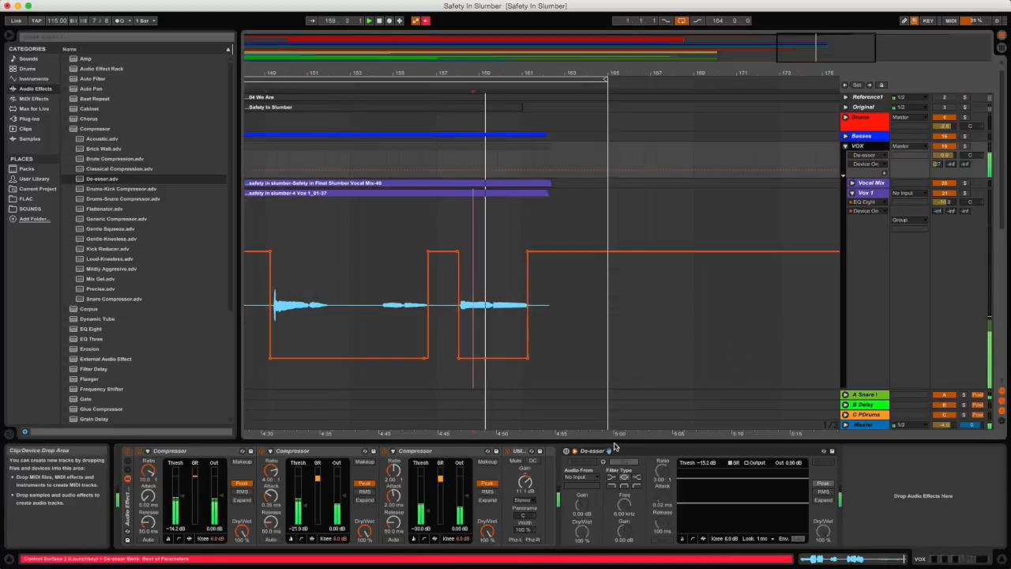
click(567, 453)
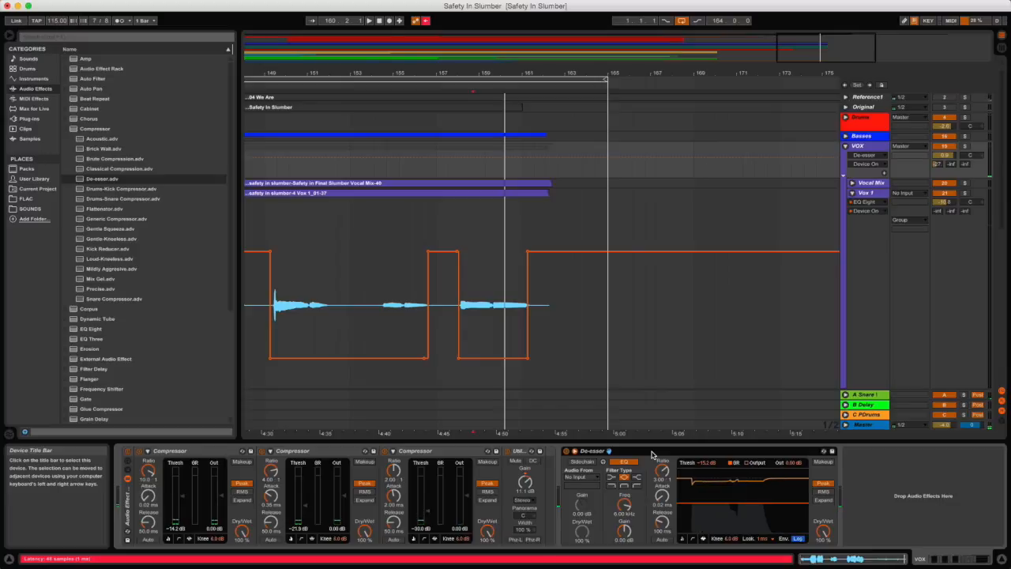
Replace the VOX group's De-esser preset with FabFilter Pro-DS and remove the SPL De-Esser from the chain.
key(Delete)
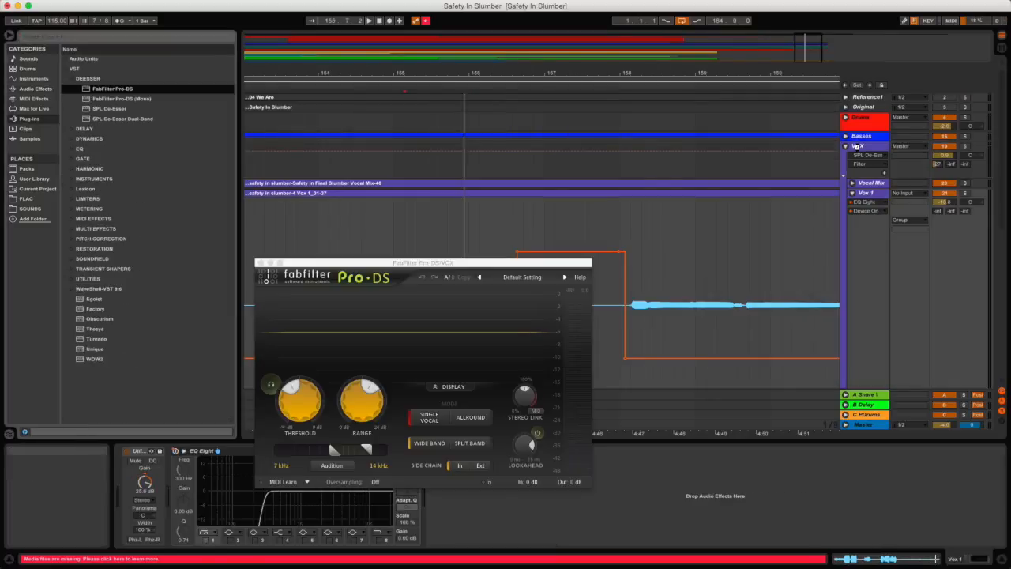
click(857, 146)
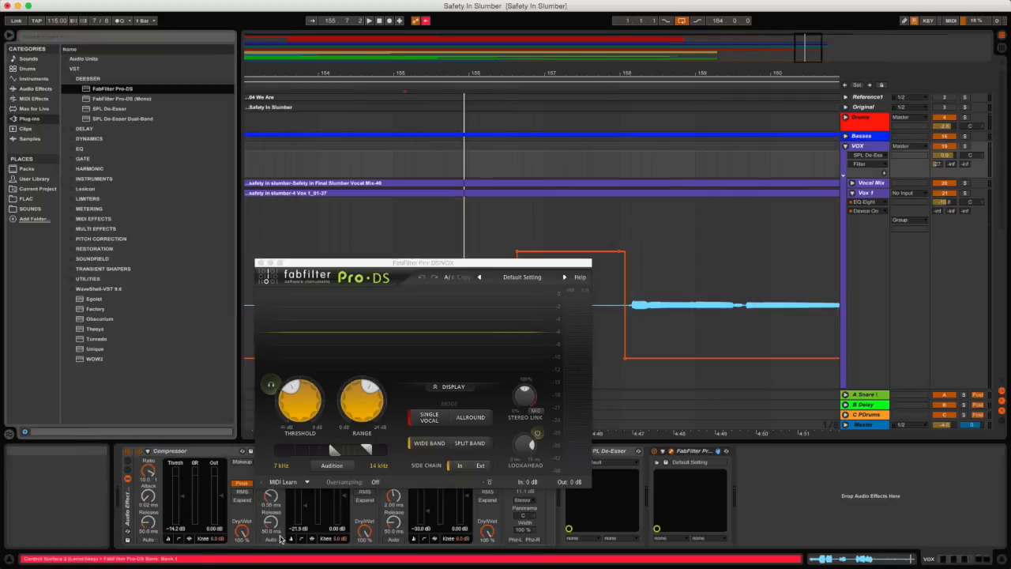
click(620, 451)
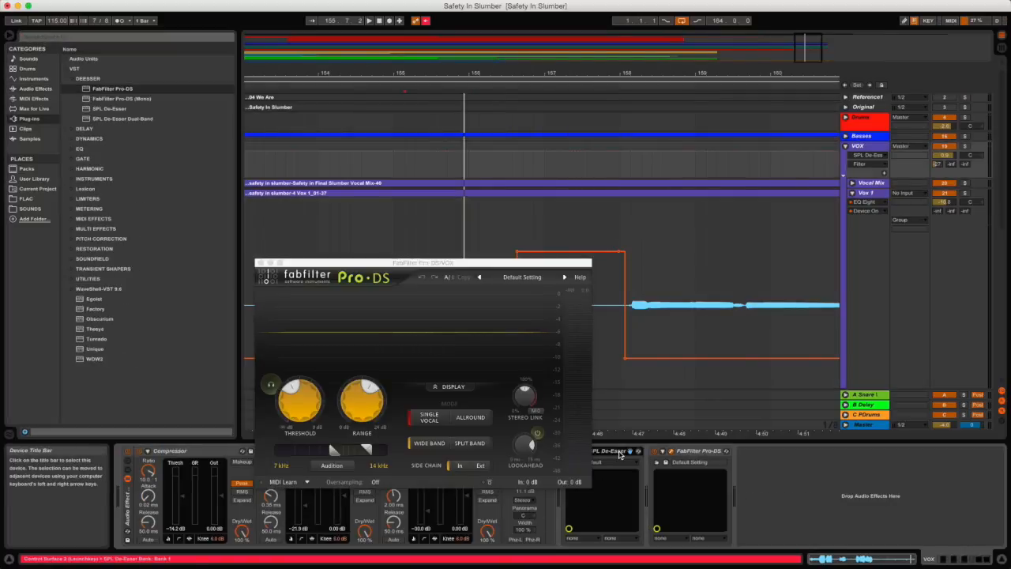
key(Delete)
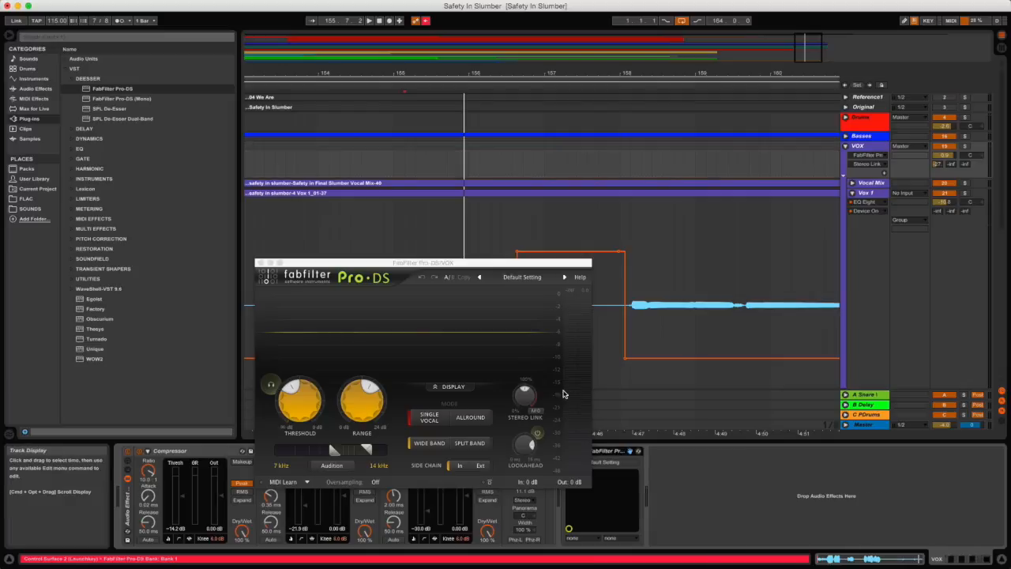
Try Pro-DS's Single Vocal preset Male Split Band on the VOX group while playing from bar 155.
key(space)
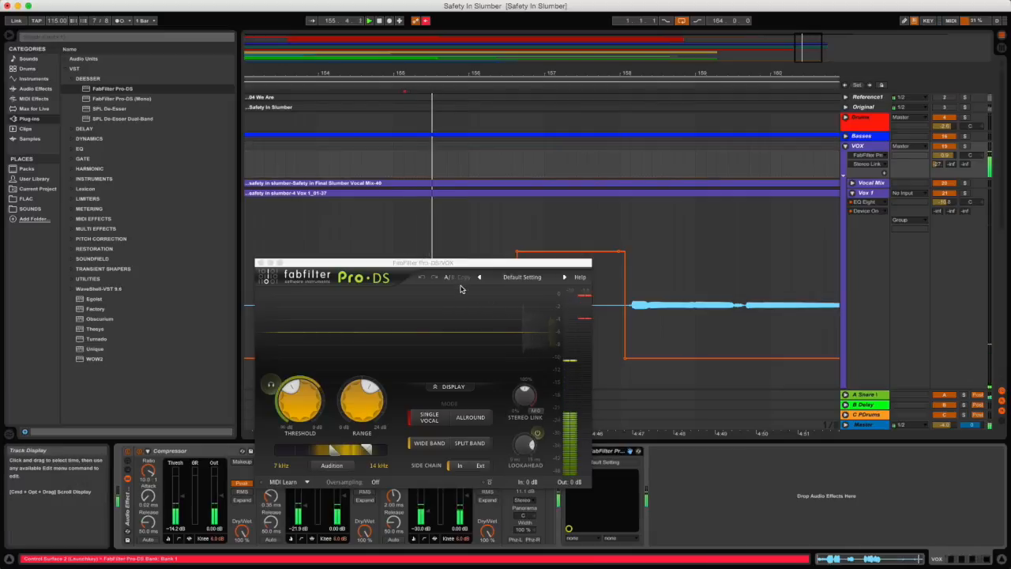
click(520, 277)
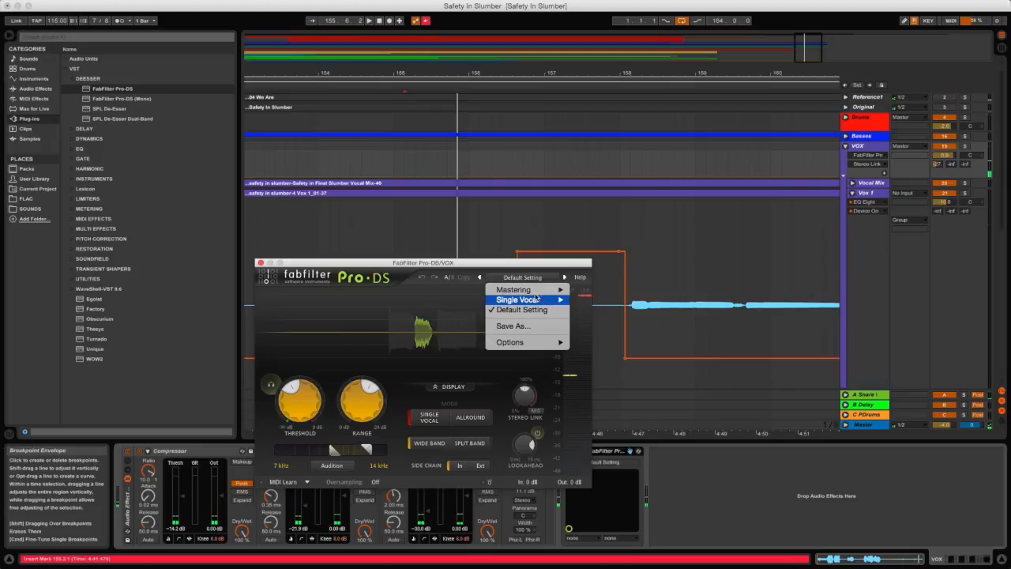
mouse_move(545, 299)
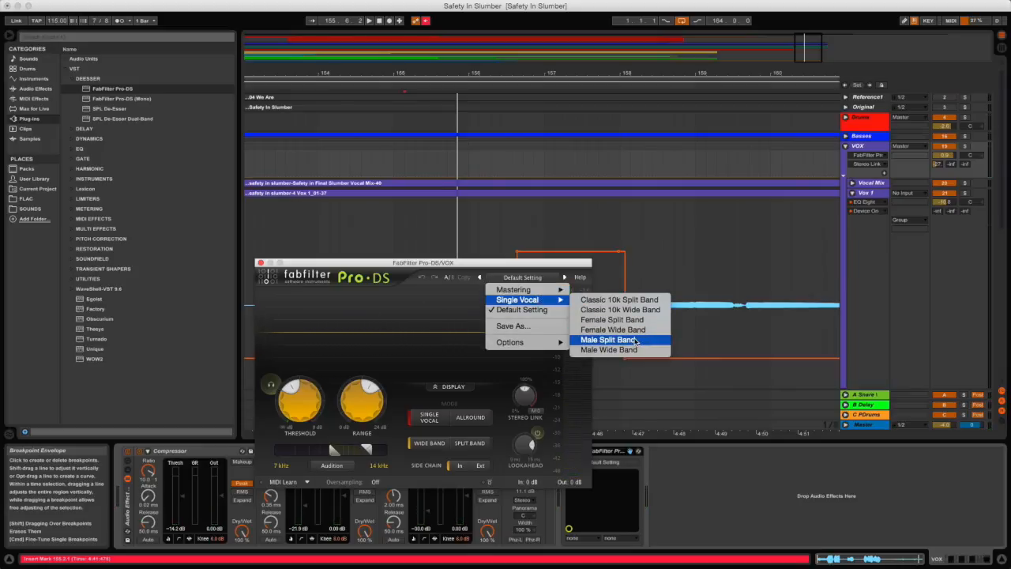
click(605, 339)
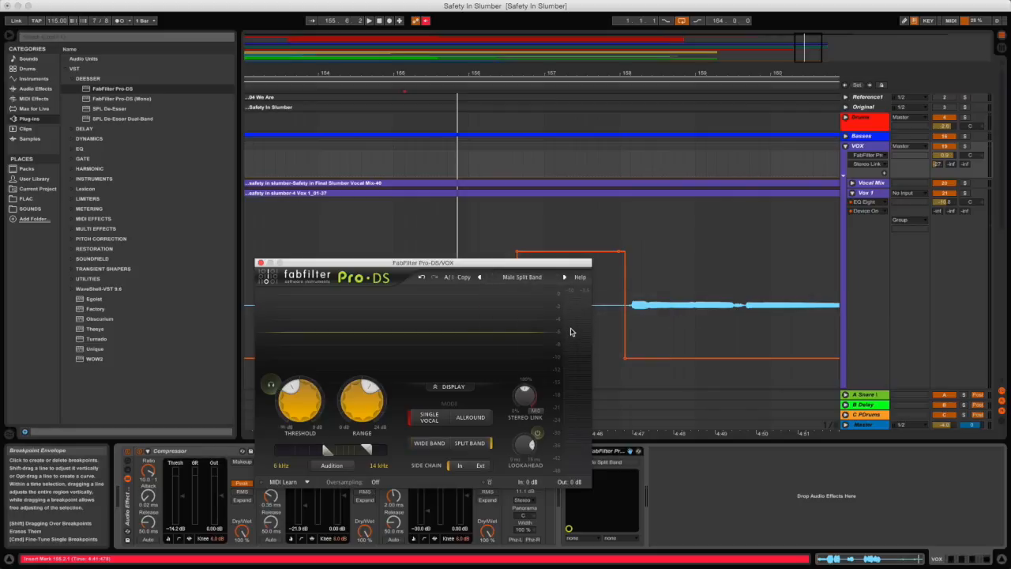
key(space)
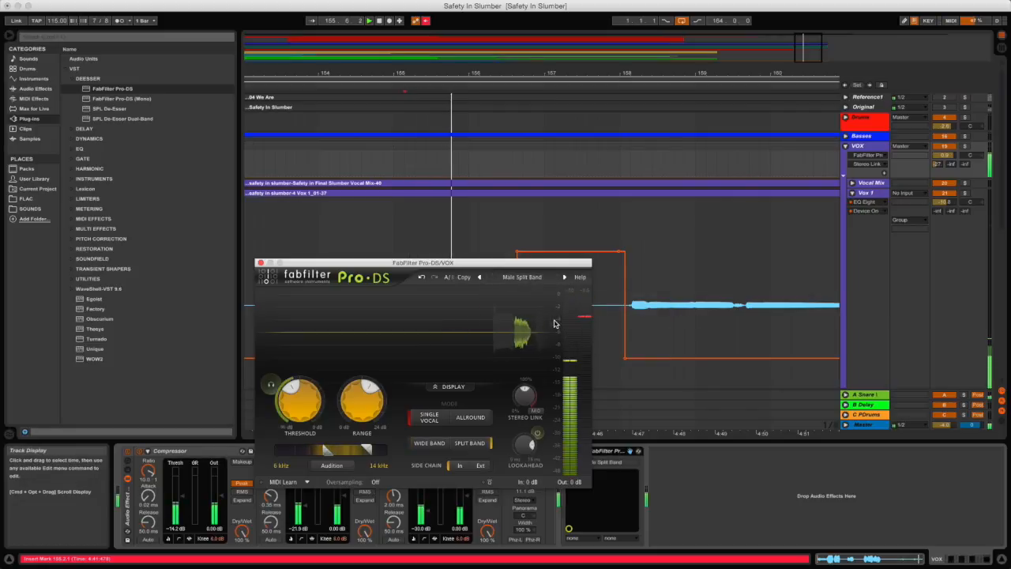
Load Pro-DS's Single Vocal preset Male Wide Band and audition it, moving the plug-in window off Vox 1's automation.
click(527, 277)
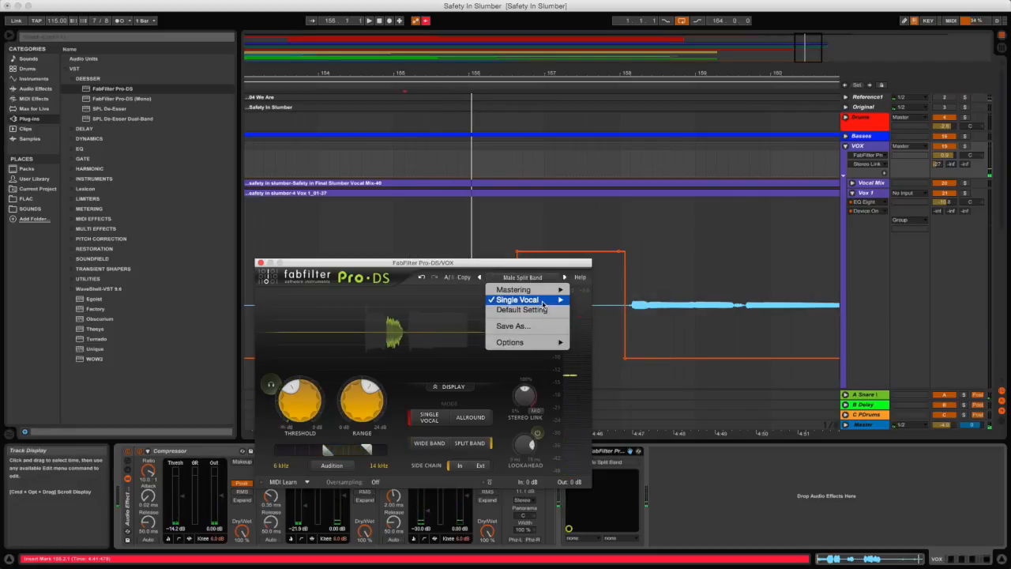
mouse_move(526, 299)
click(609, 349)
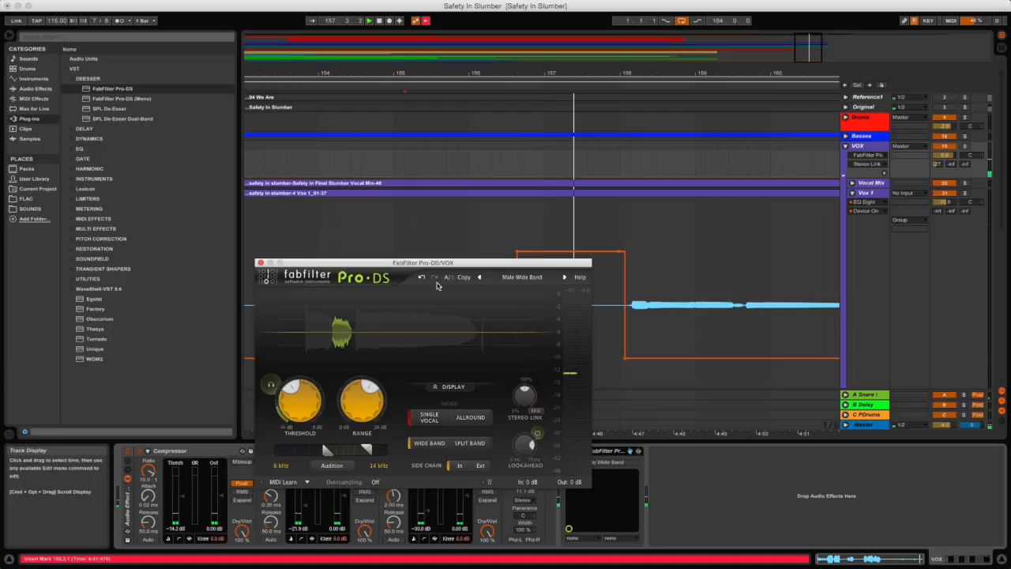
drag(471, 265, 294, 136)
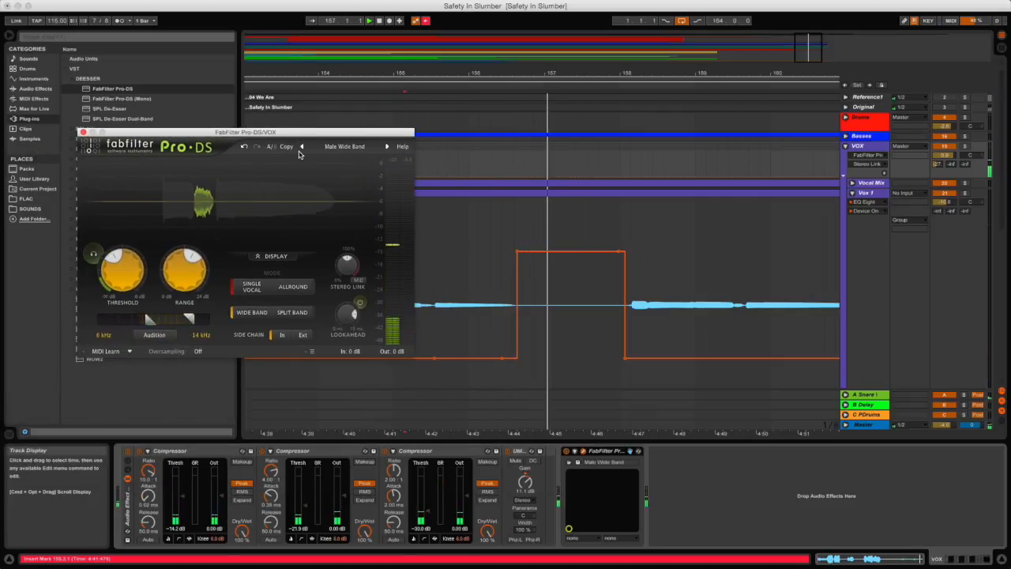
key(space)
key(space)
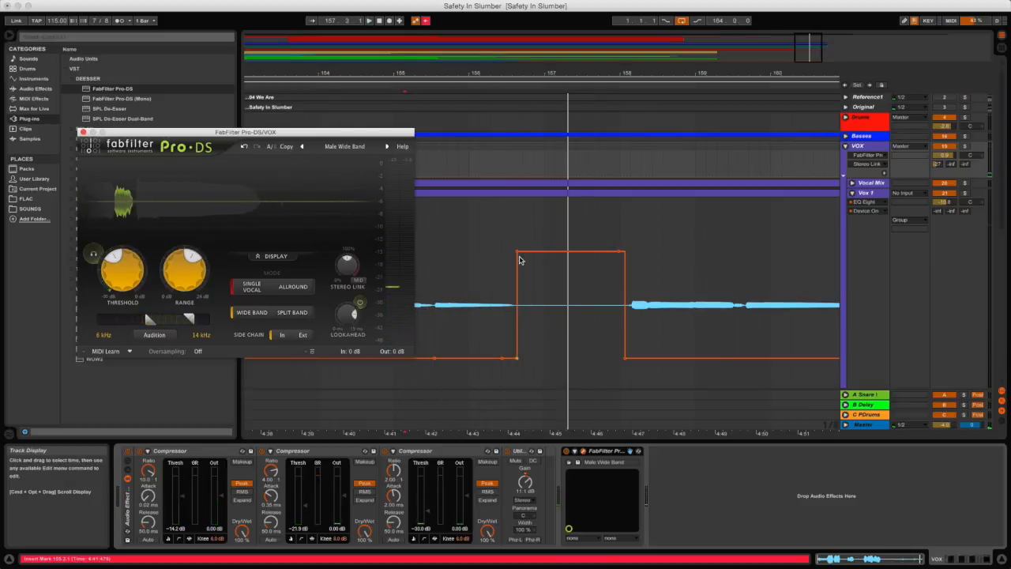
Shift Vox 1's EQ Eight switch-on point after the second-to-last phrase to late in bar 156 and audition from the end of bar 155.
drag(519, 254, 529, 252)
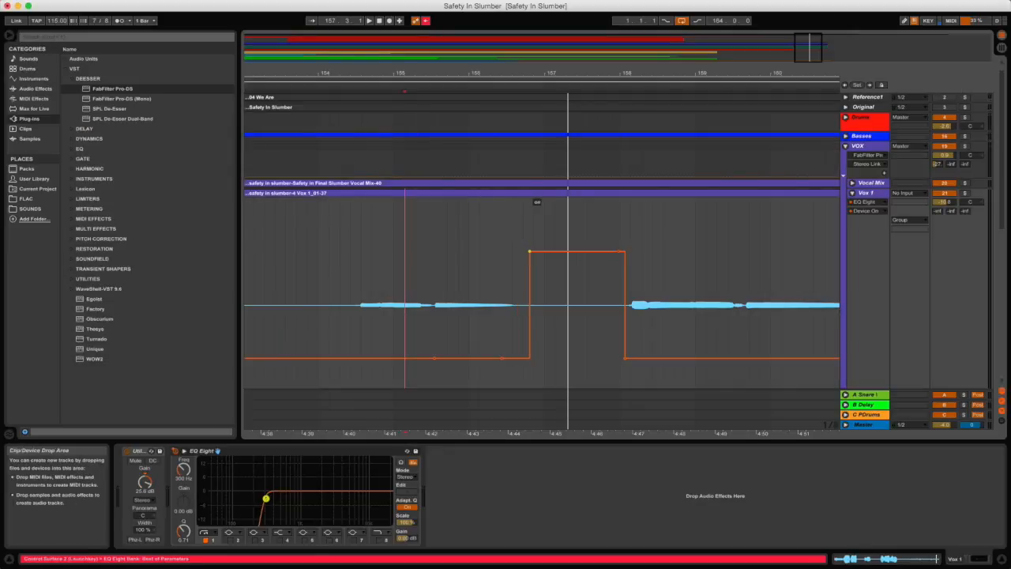
click(458, 249)
key(space)
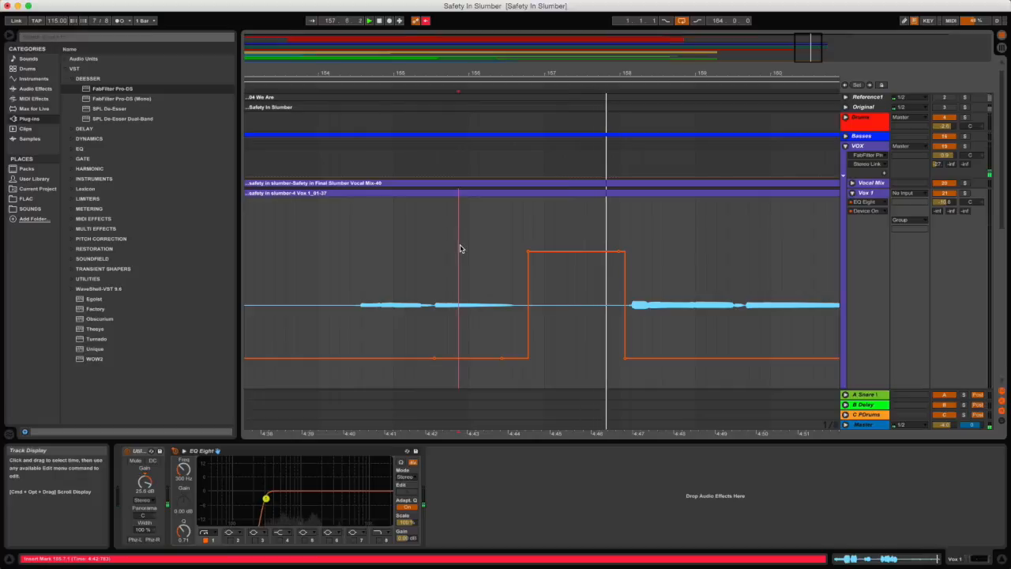
Audition the VOX group with Pro-DS from Vox 1's first phrase near bar 120, moving the plug-in window off the waveform.
mouse_move(663, 76)
mouse_down()
mouse_move(569, 59)
mouse_move(565, 47)
mouse_move(657, 44)
mouse_move(655, 75)
mouse_up()
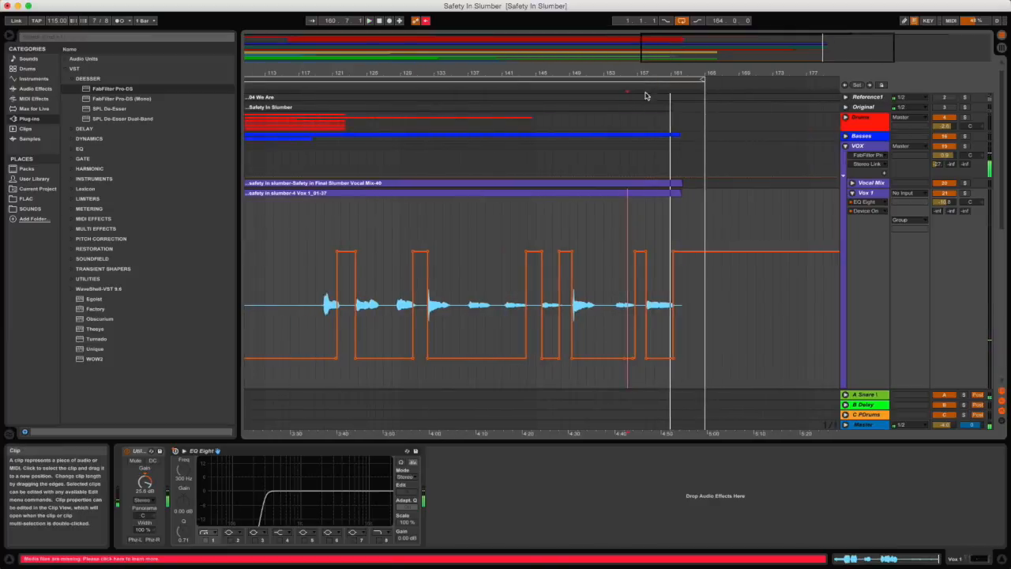
click(875, 140)
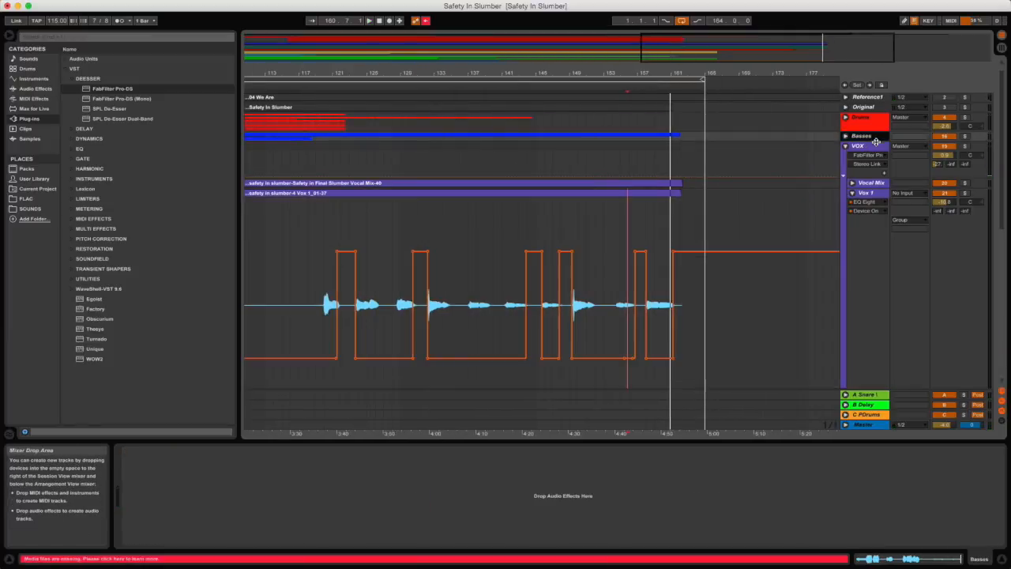
click(875, 149)
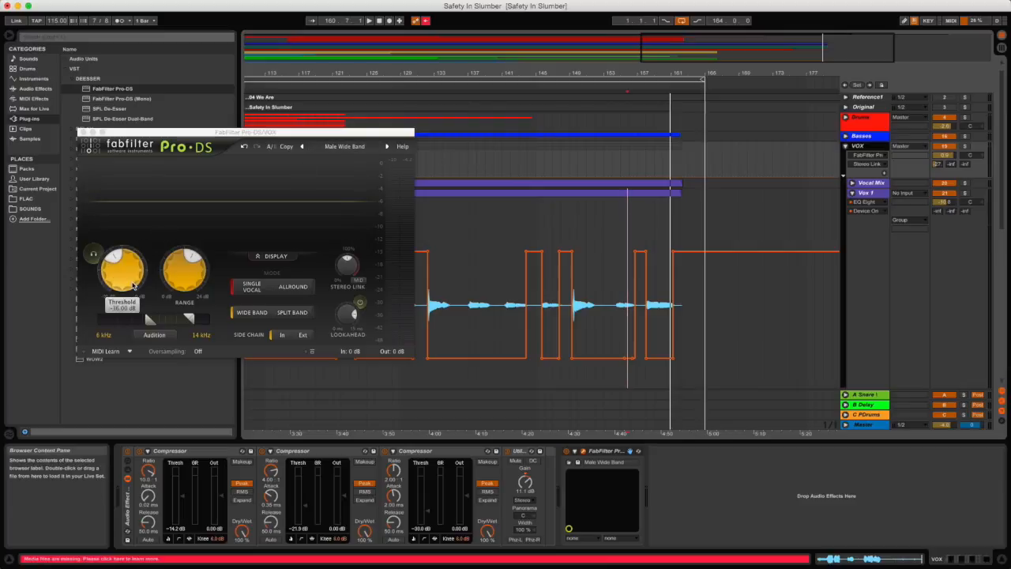
mouse_move(305, 133)
mouse_down()
mouse_move(347, 104)
mouse_move(335, 77)
mouse_up()
click(350, 336)
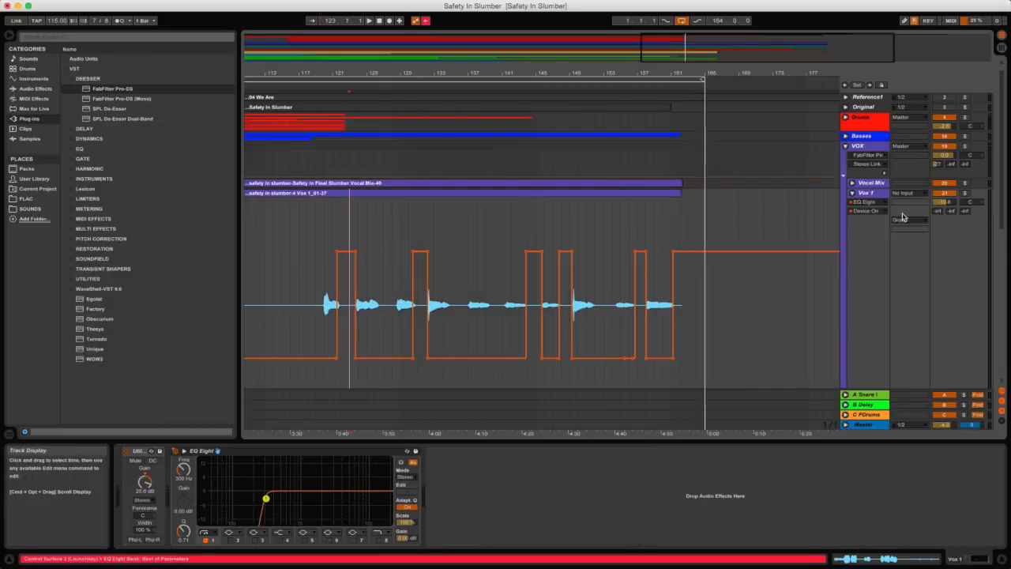
click(872, 147)
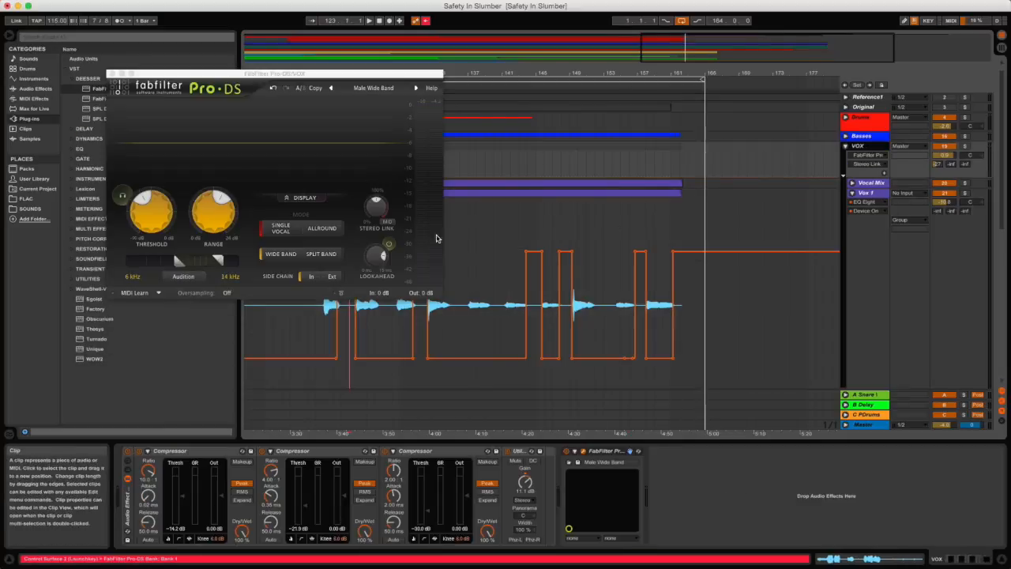
click(324, 324)
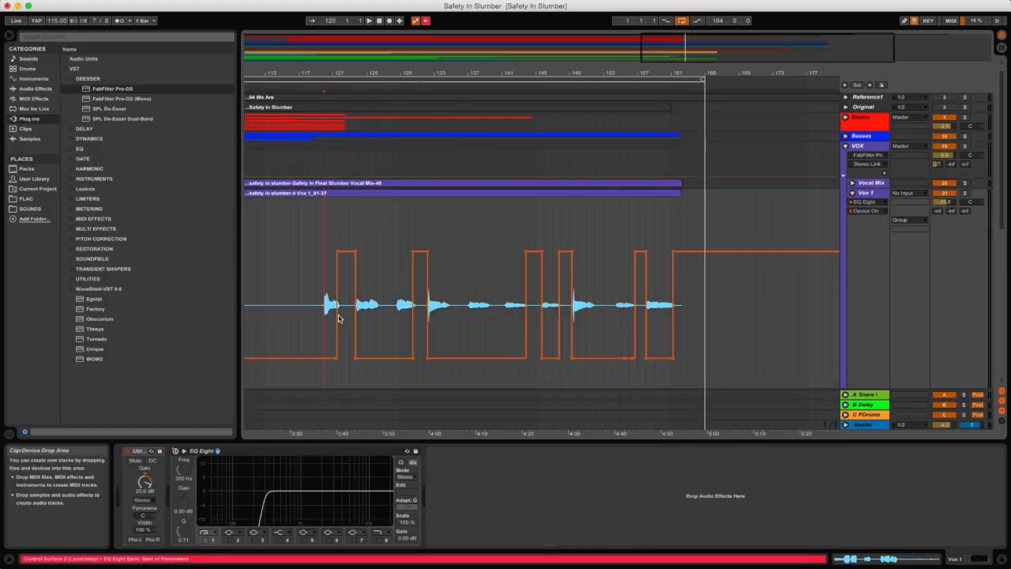
click(872, 147)
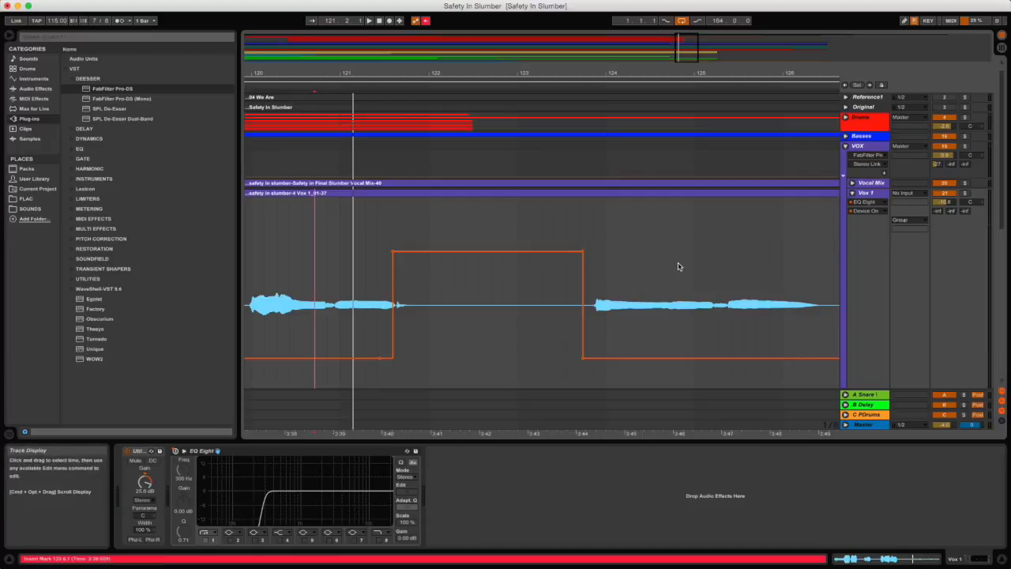
drag(655, 68, 469, 63)
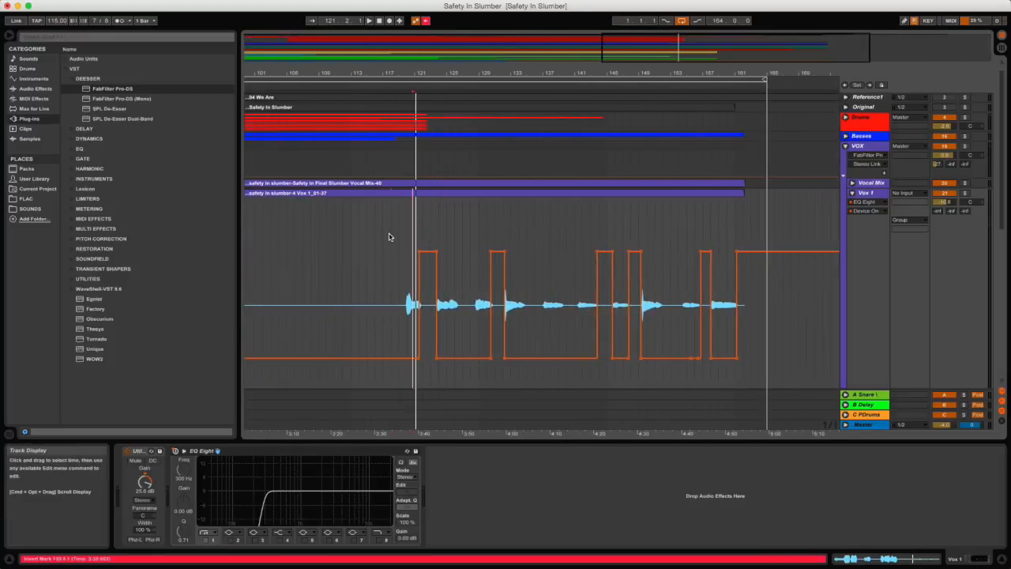
drag(389, 237, 771, 310)
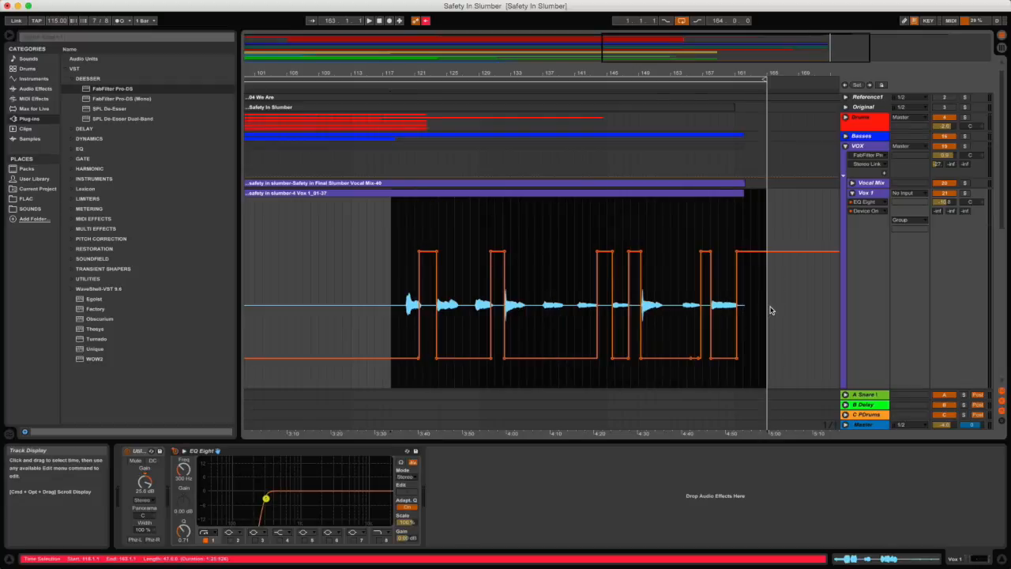
key(Delete)
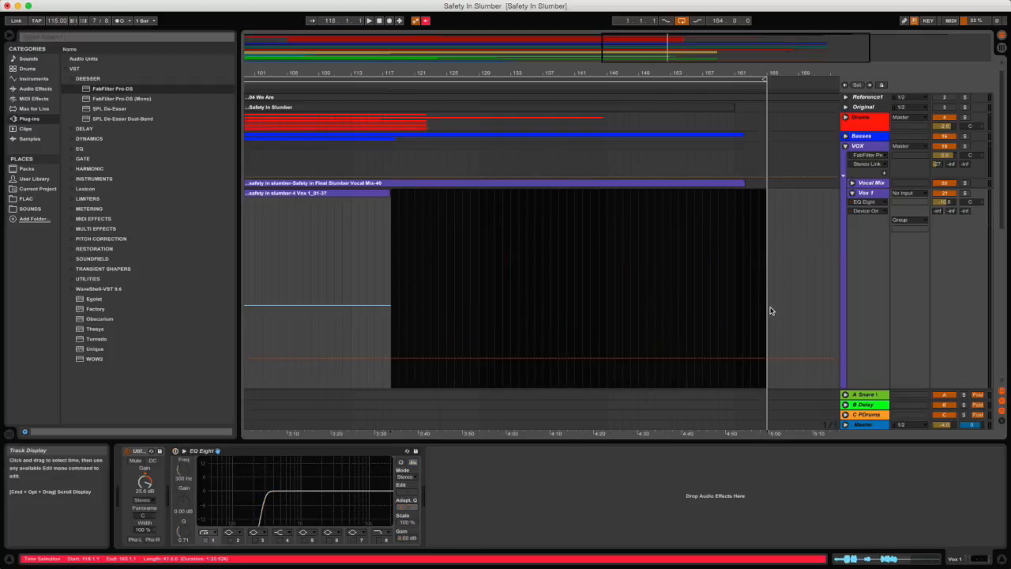
key(super+z)
Clear Vox 1's EQ Eight on/off automation from bar 120 to bar 164 and switch EQ Eight on.
scroll(885, 347, down, 5)
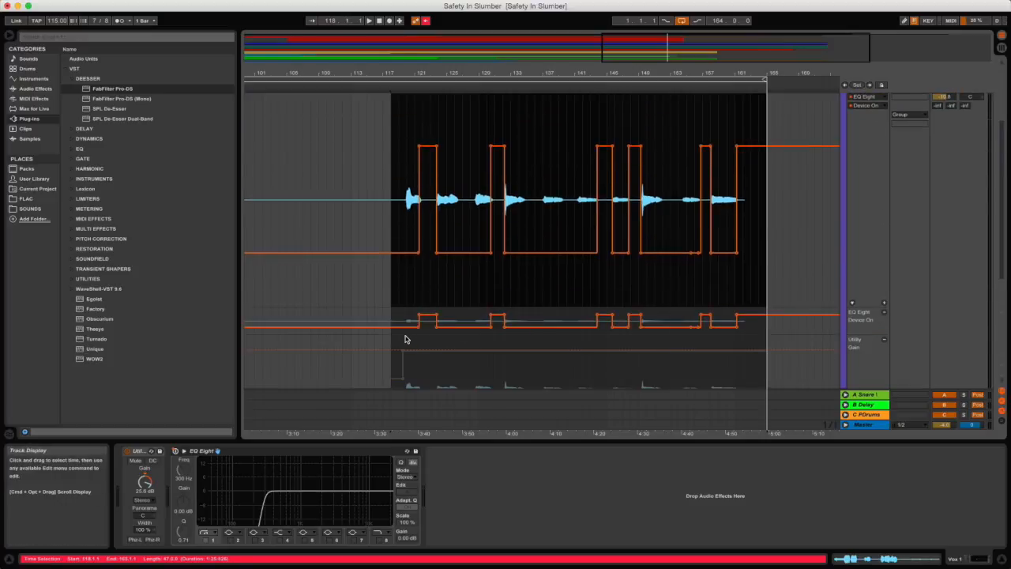
drag(404, 340, 754, 324)
key(Delete)
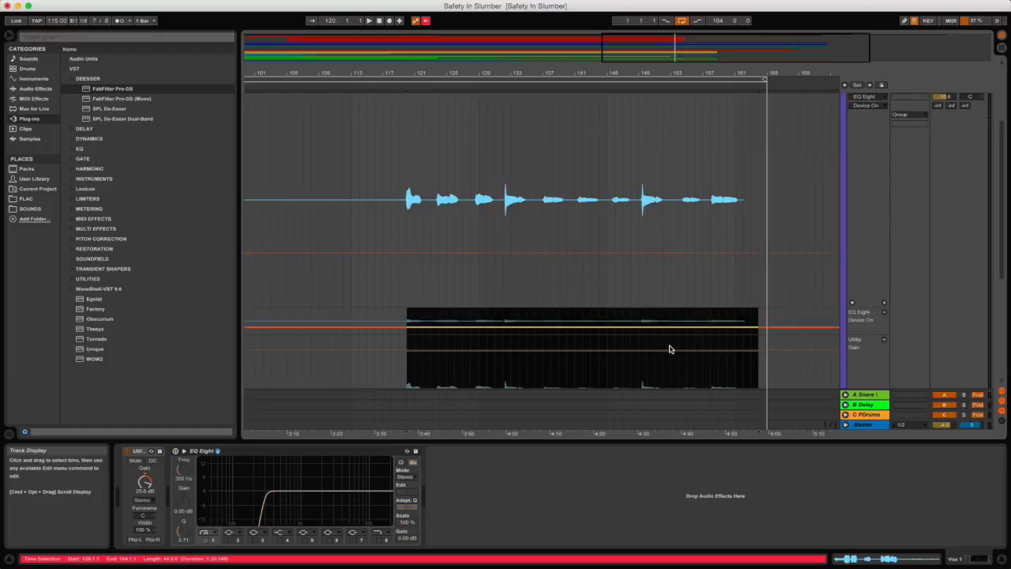
click(176, 451)
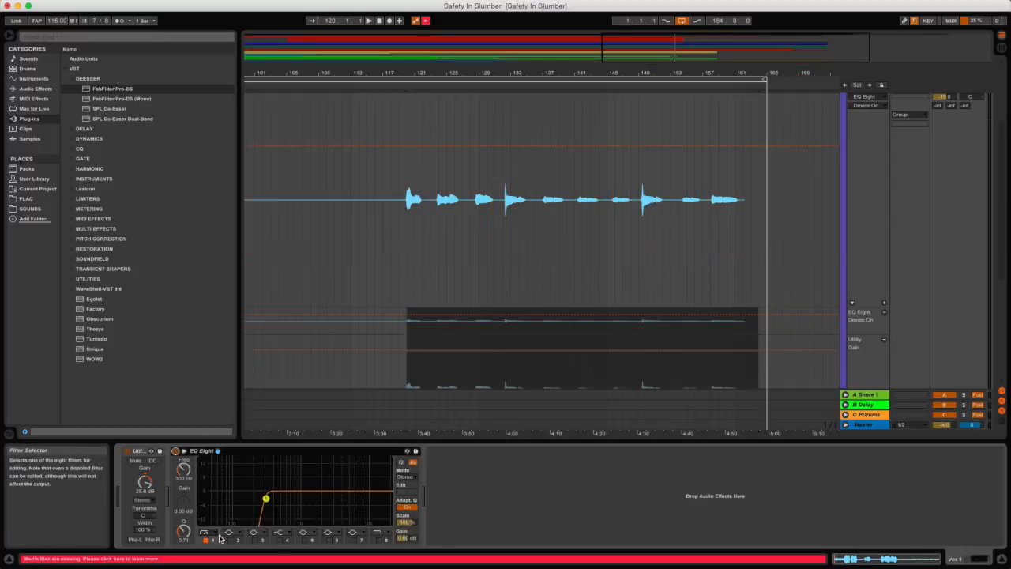
Lower Vox 1's EQ Eight low-cut frequency to 30 Hz and audition the first phrase from late in bar 119.
drag(184, 472, 184, 506)
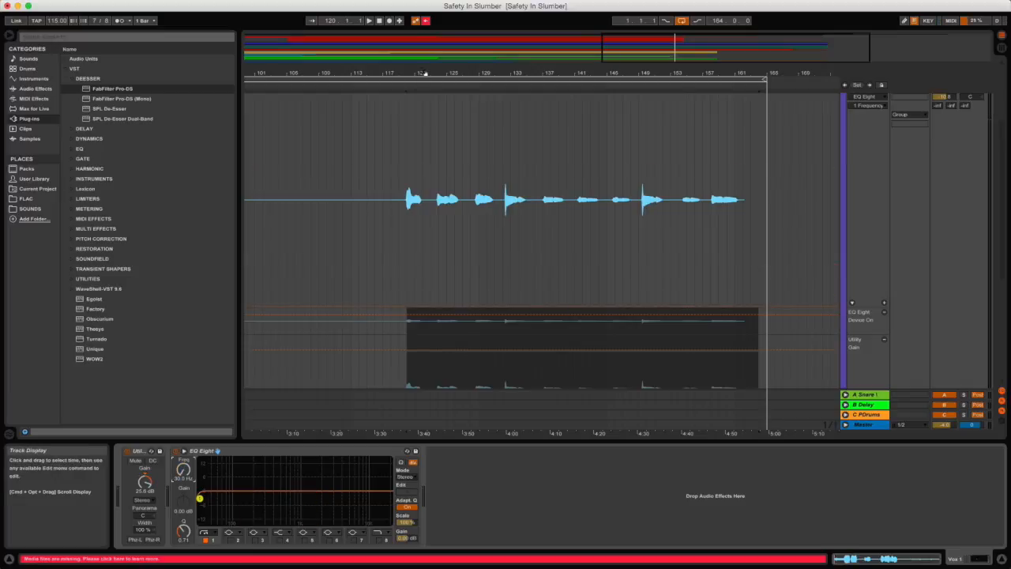
drag(424, 73, 421, 198)
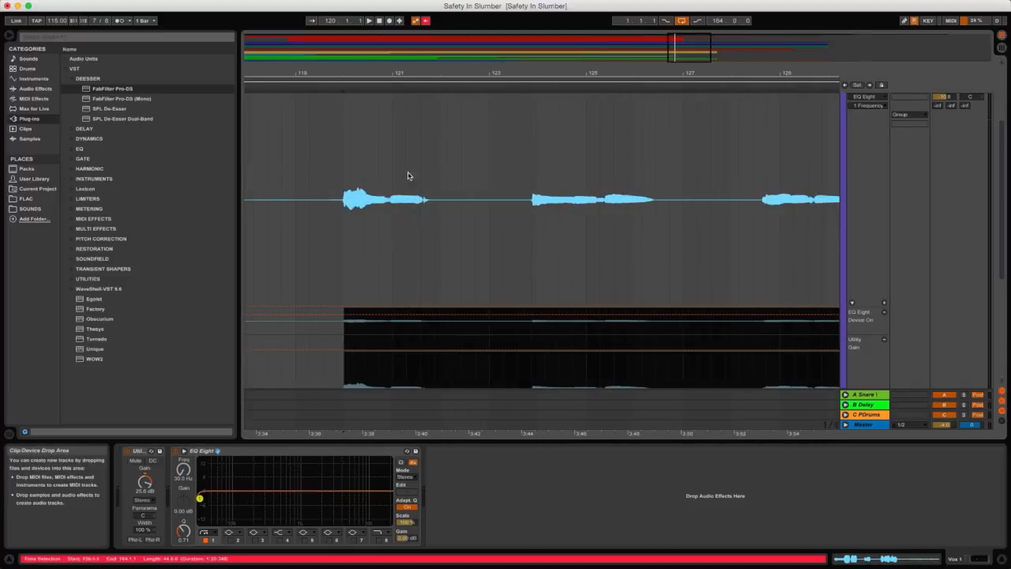
click(344, 232)
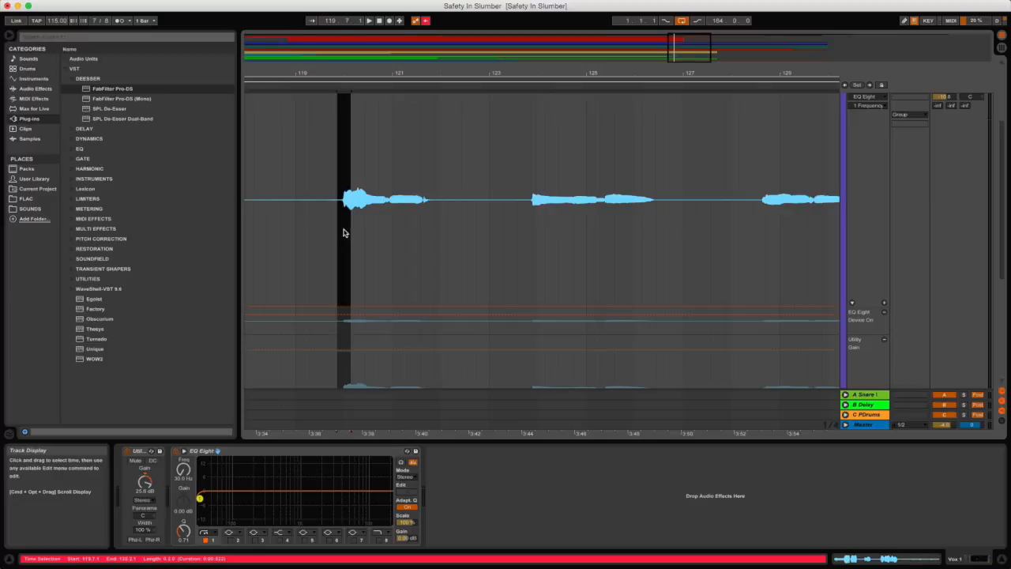
click(338, 233)
key(space)
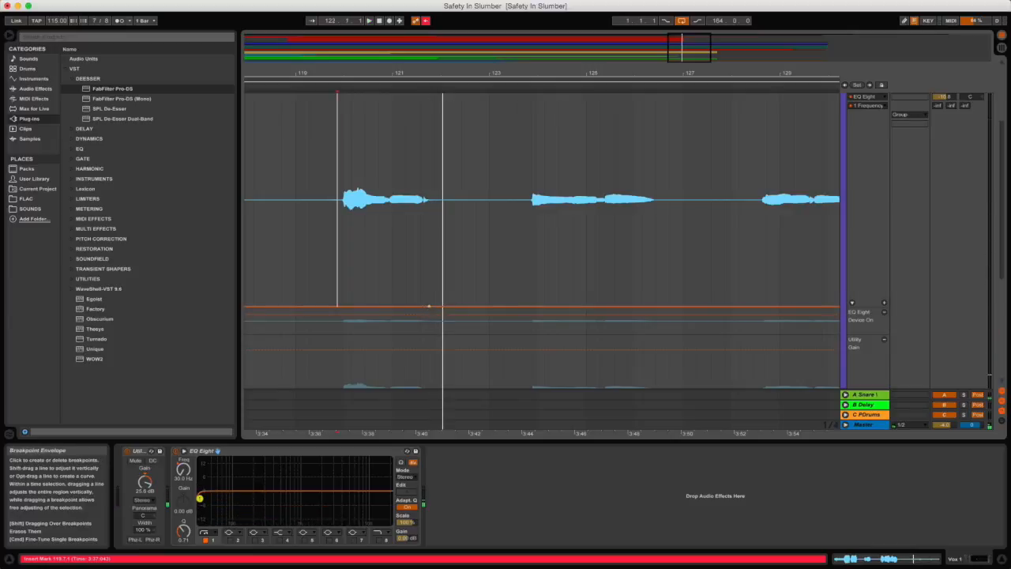
Automate the low-cut frequency to ramp up to about 300 Hz over the first phrase's tail and return to 30 Hz before the second phrase.
drag(428, 306, 426, 237)
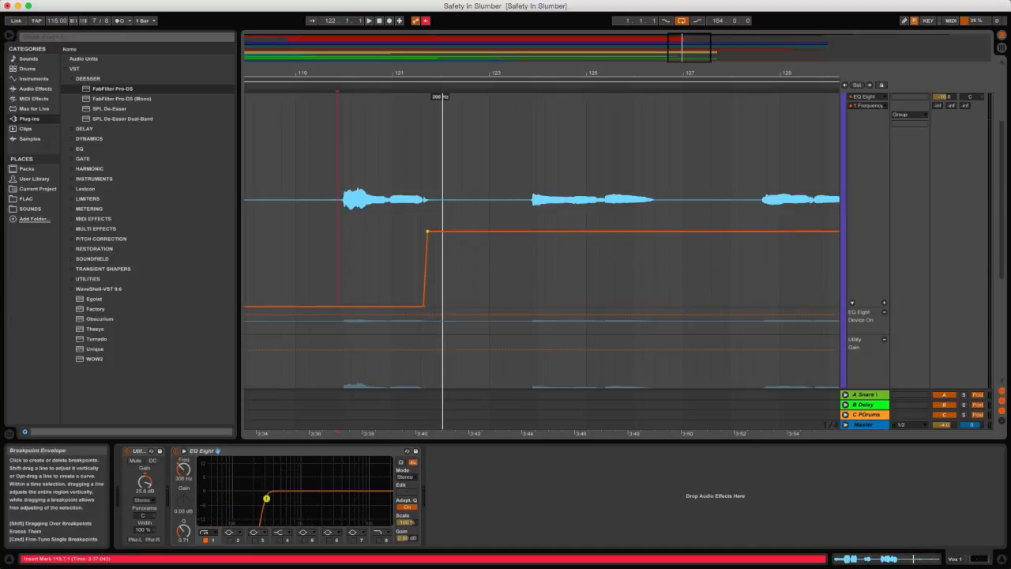
key(space)
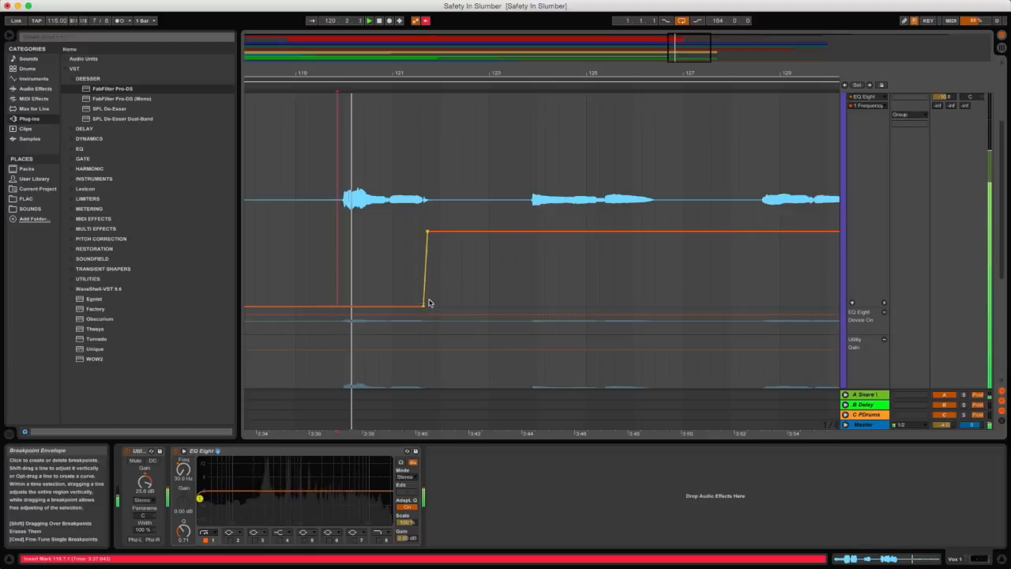
drag(414, 306, 412, 305)
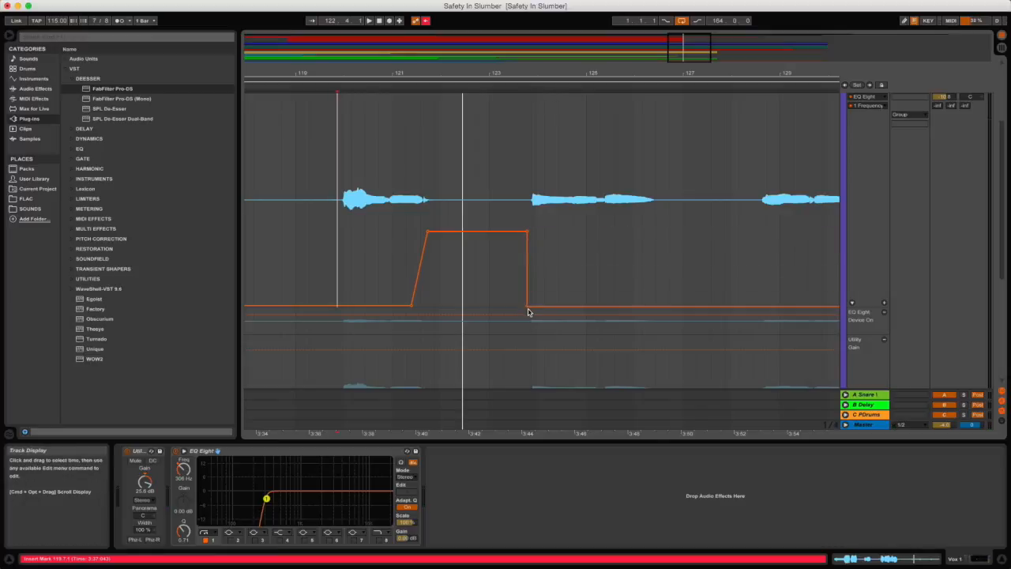
key(space)
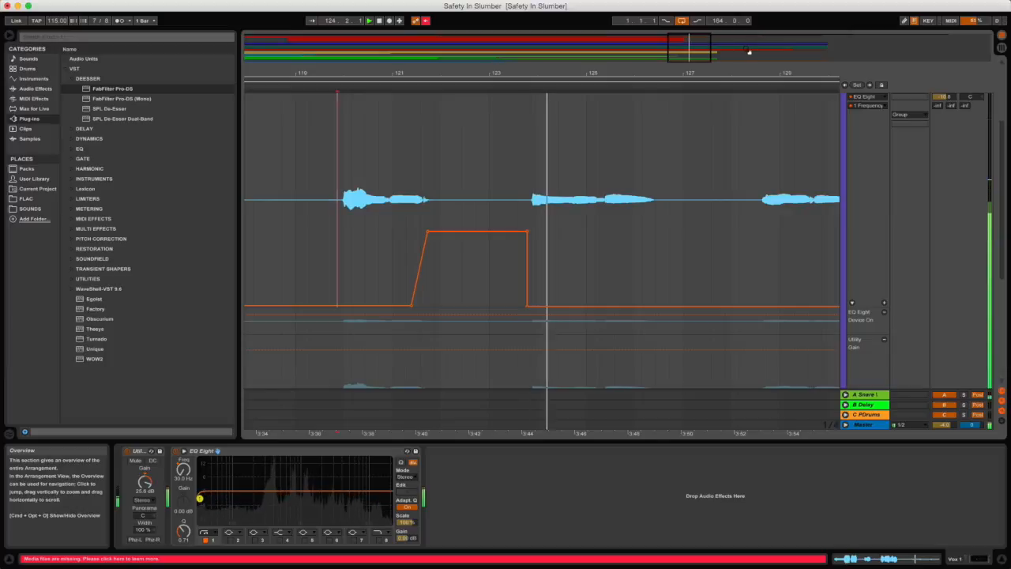
Automate the low-cut frequency to rise to about 290 Hz over the third phrase's tail and drop to 30 Hz before the bar 132 phrase.
drag(740, 72, 389, 72)
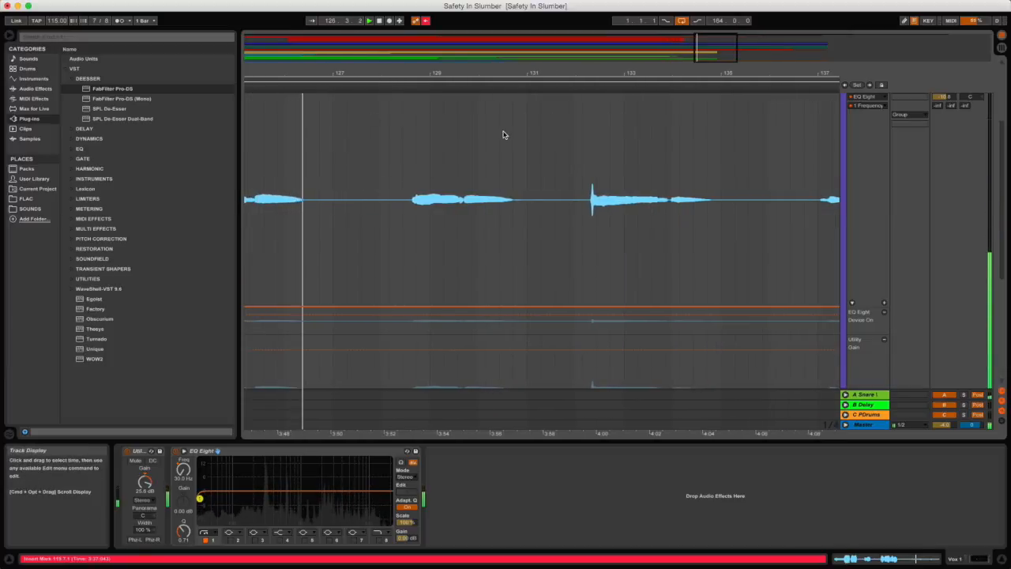
drag(522, 73, 379, 73)
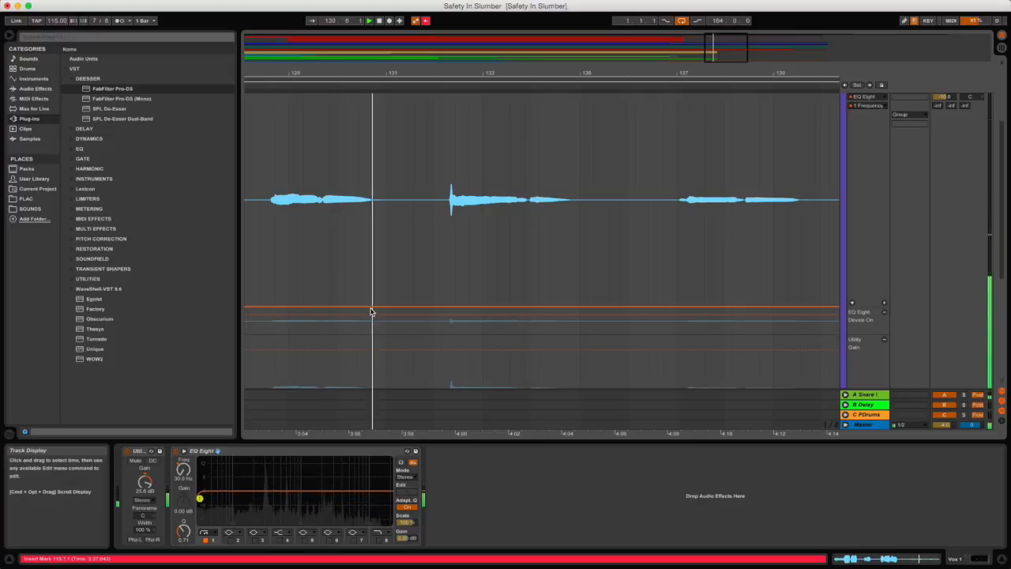
drag(376, 309, 377, 262)
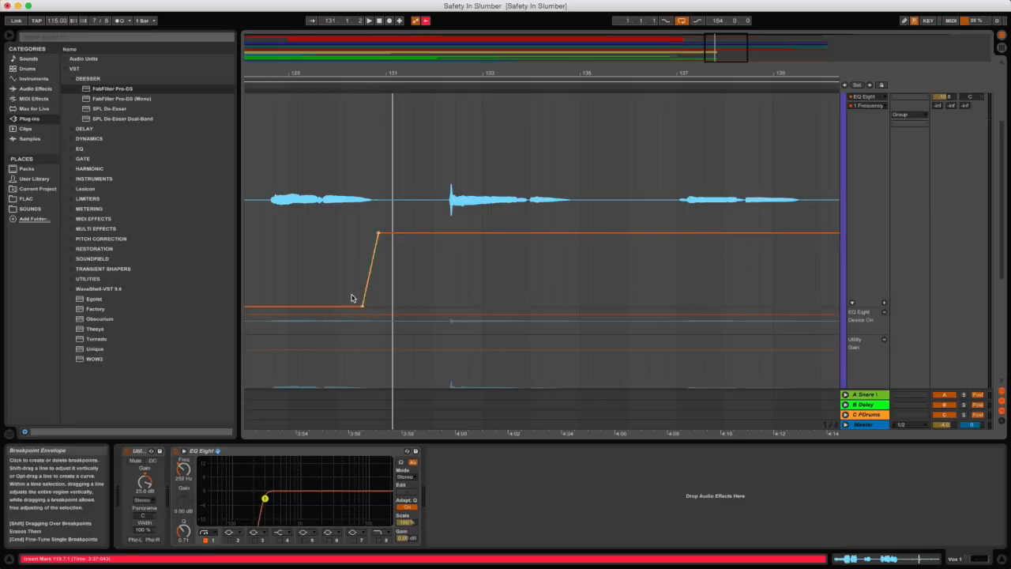
click(330, 277)
key(space)
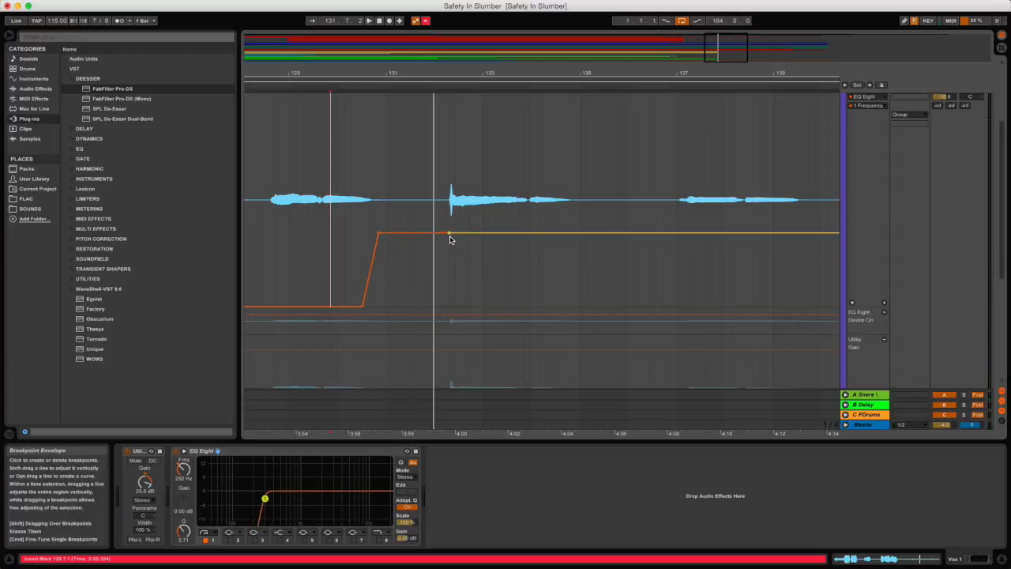
drag(447, 236, 446, 306)
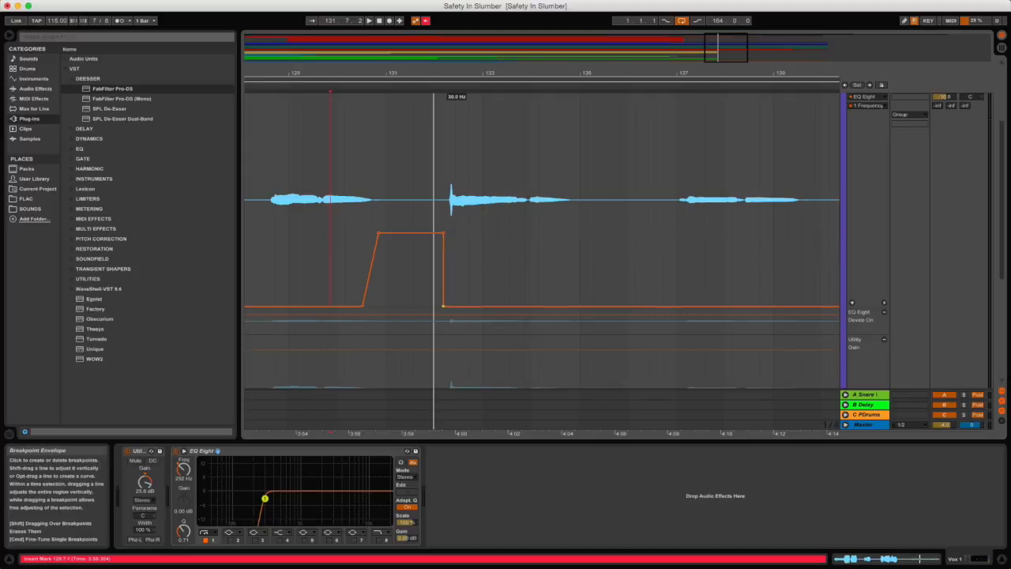
key(space)
click(428, 219)
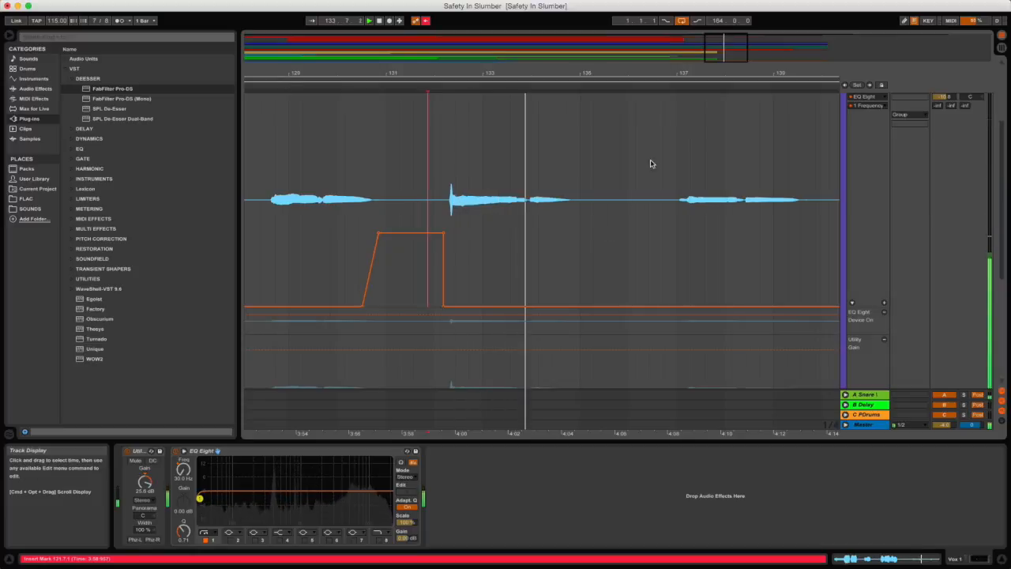
Automate the low-cut frequency to rise to about 250 Hz over the fourth phrase's tail in bar 134 and fall back to 30 Hz in bar 135.
drag(646, 73, 452, 72)
key(space)
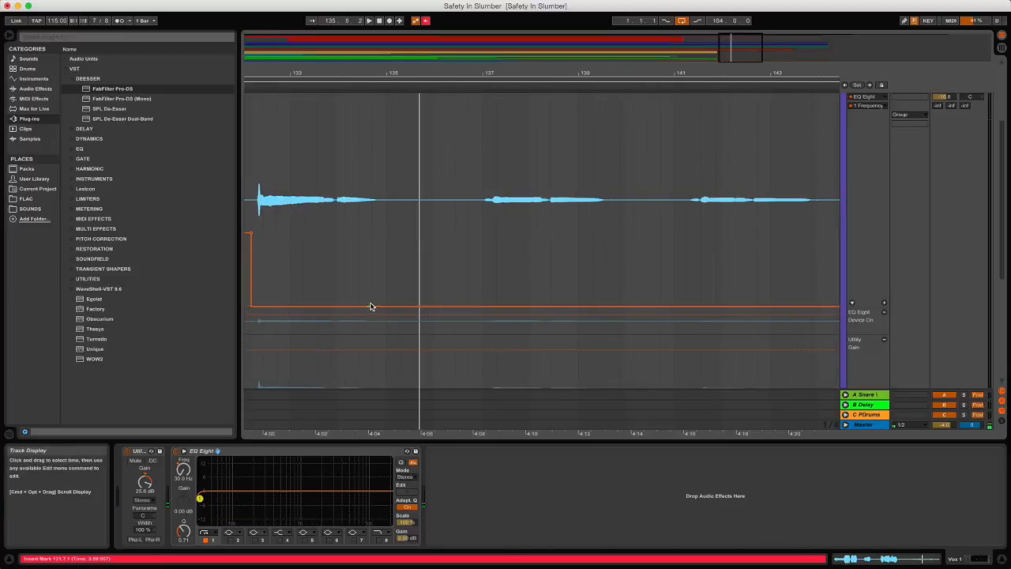
click(358, 308)
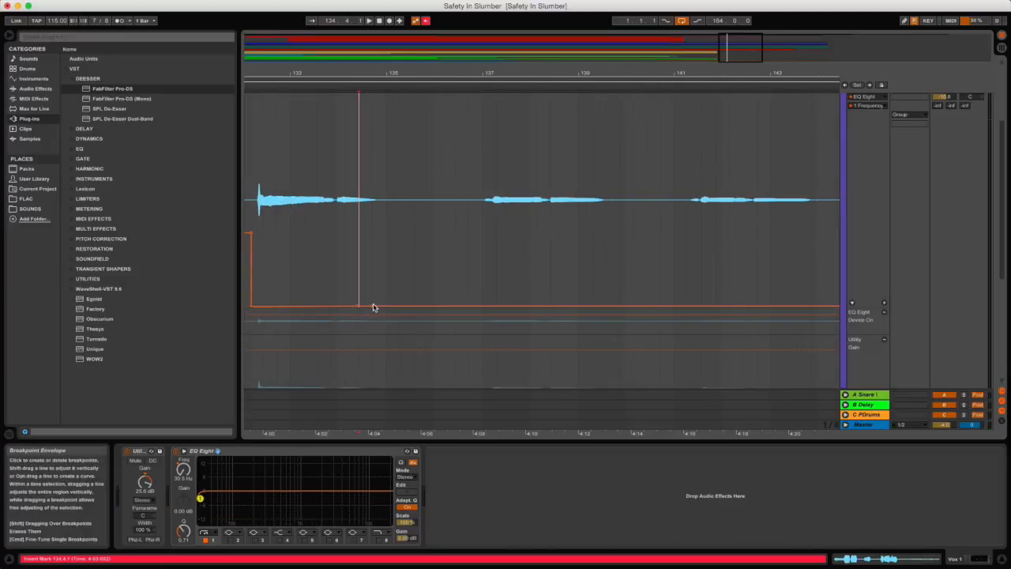
drag(372, 306, 372, 237)
key(space)
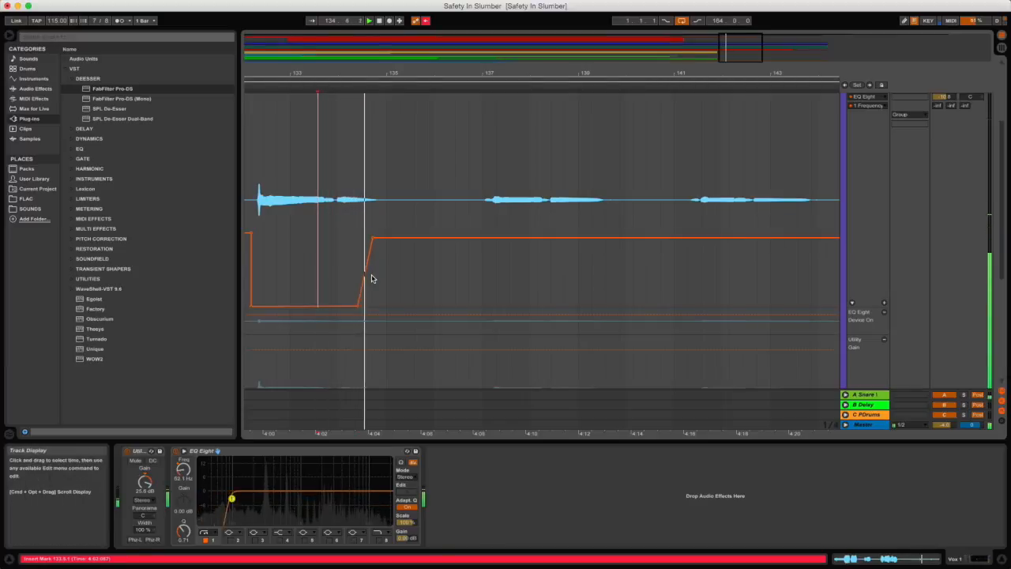
key(space)
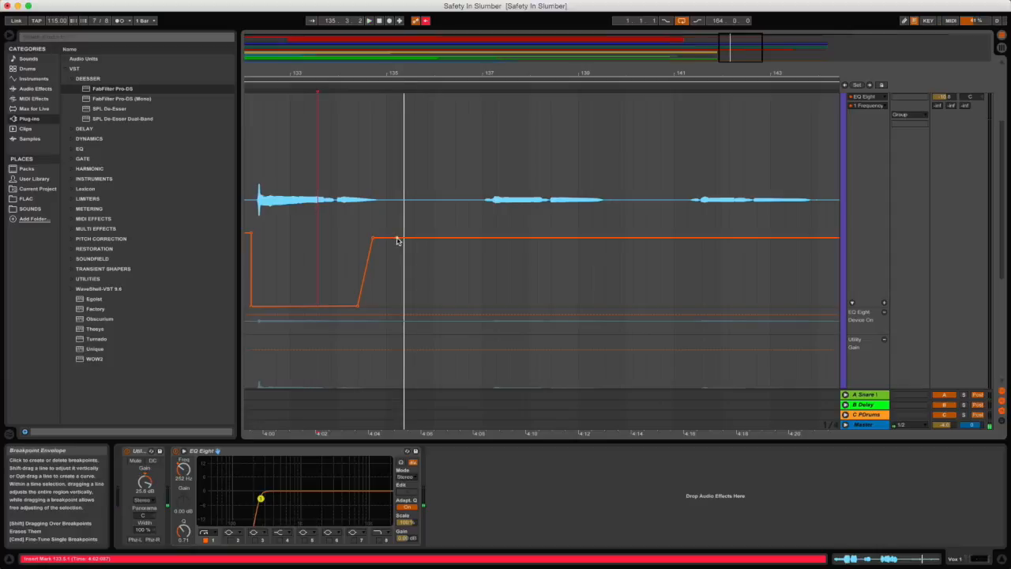
click(397, 238)
drag(404, 238, 404, 306)
key(space)
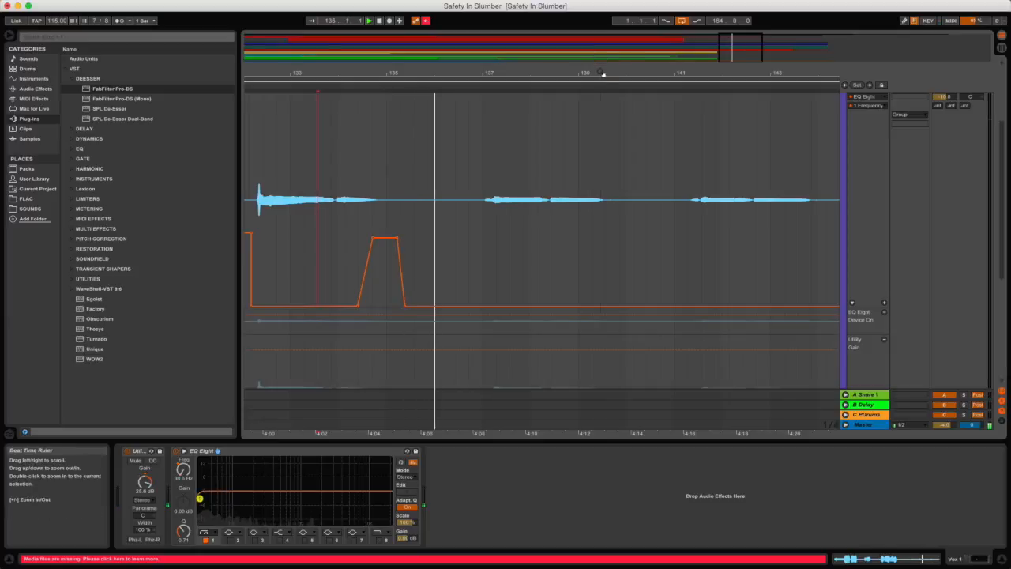
Automate the low-cut frequency to rise to about 225 Hz over the phrase tail in bar 147 and return to 30 Hz before the bar 149 phrase.
drag(602, 72, 472, 76)
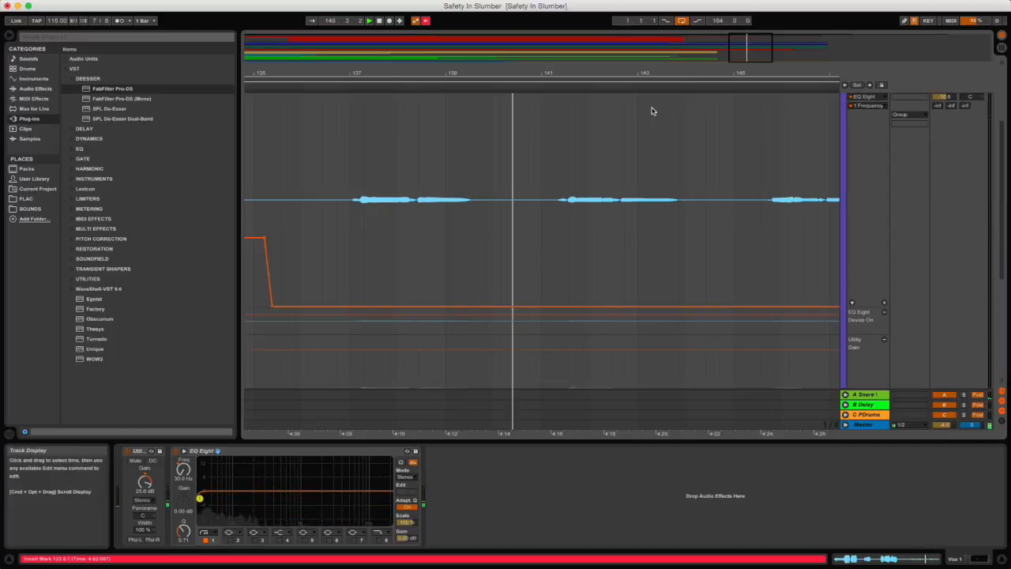
drag(652, 73, 533, 72)
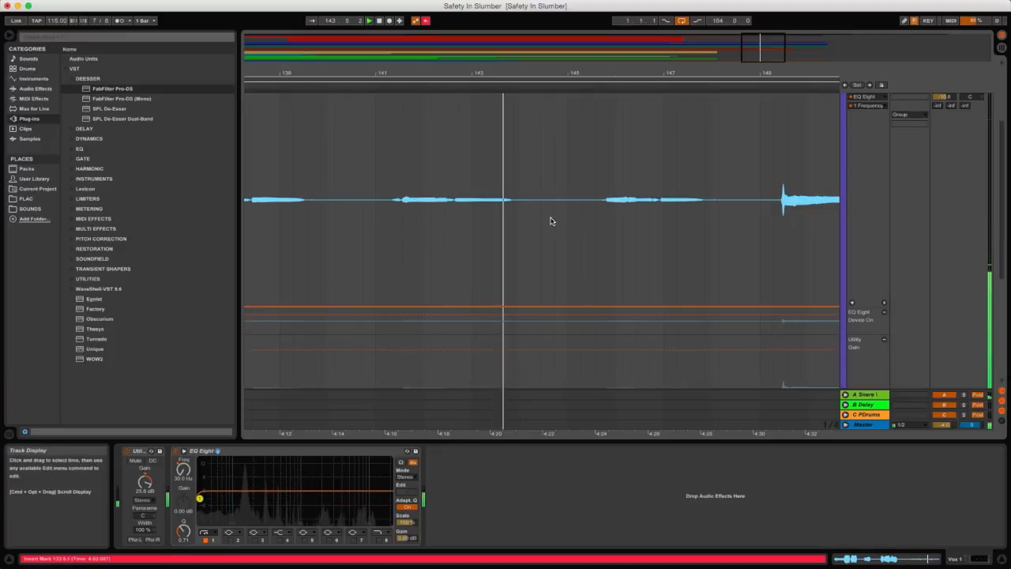
drag(640, 72, 482, 72)
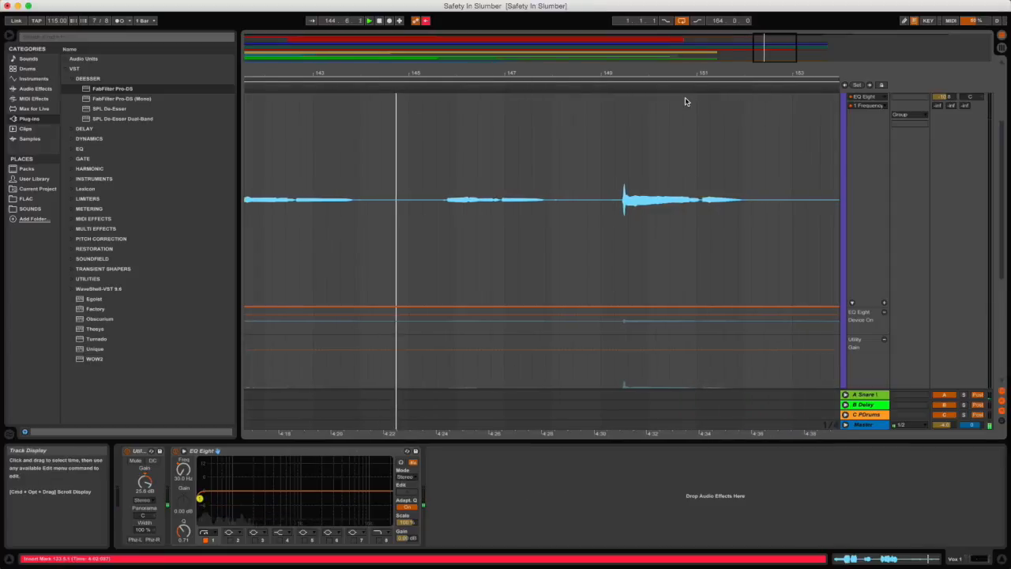
drag(609, 73, 487, 72)
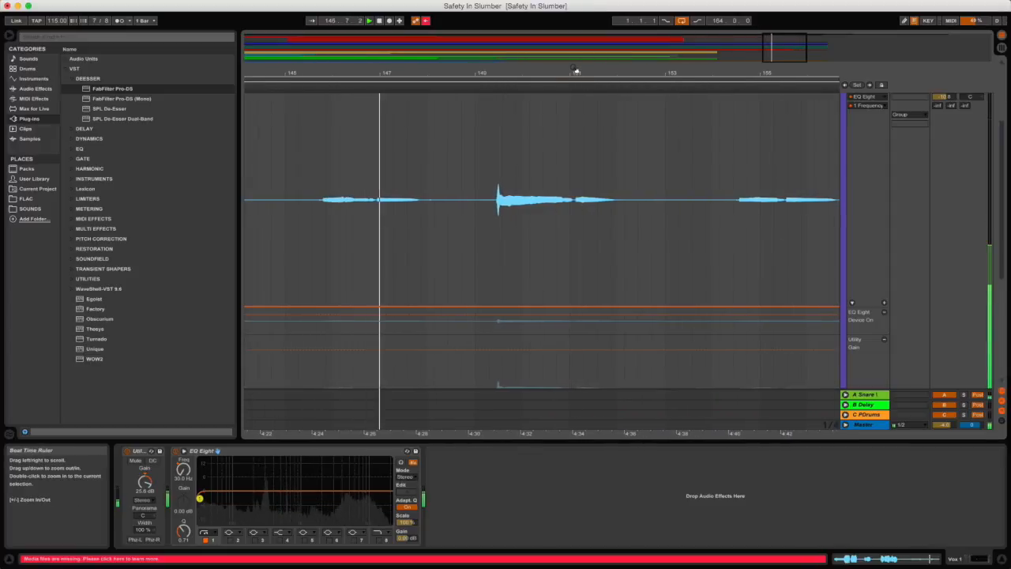
drag(576, 72, 521, 71)
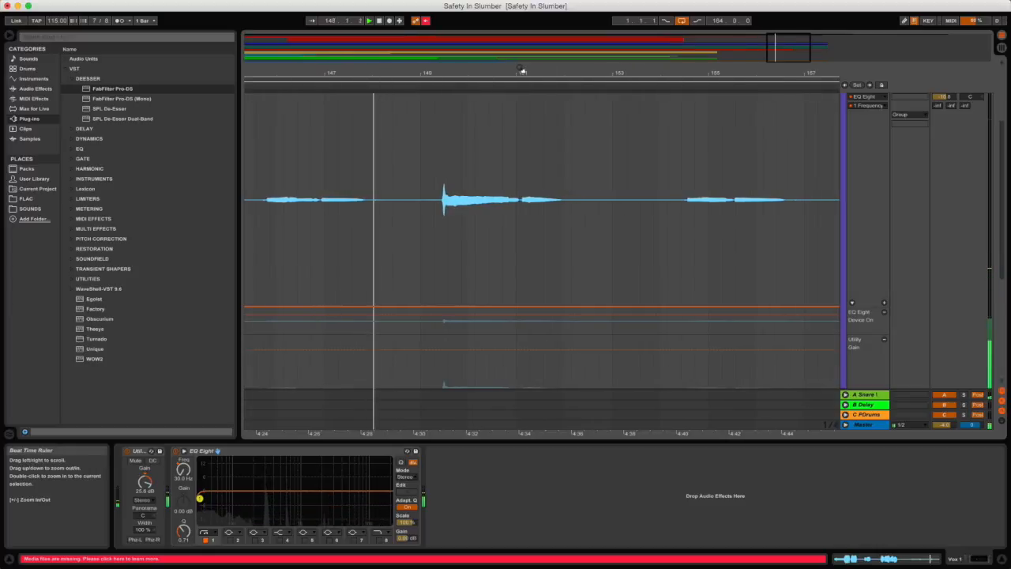
click(348, 308)
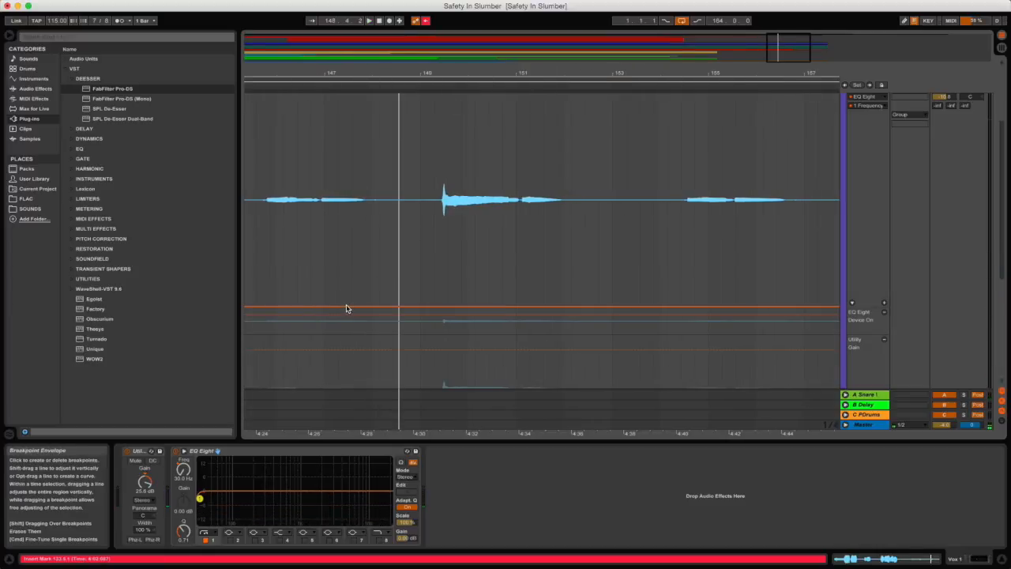
drag(368, 308, 372, 241)
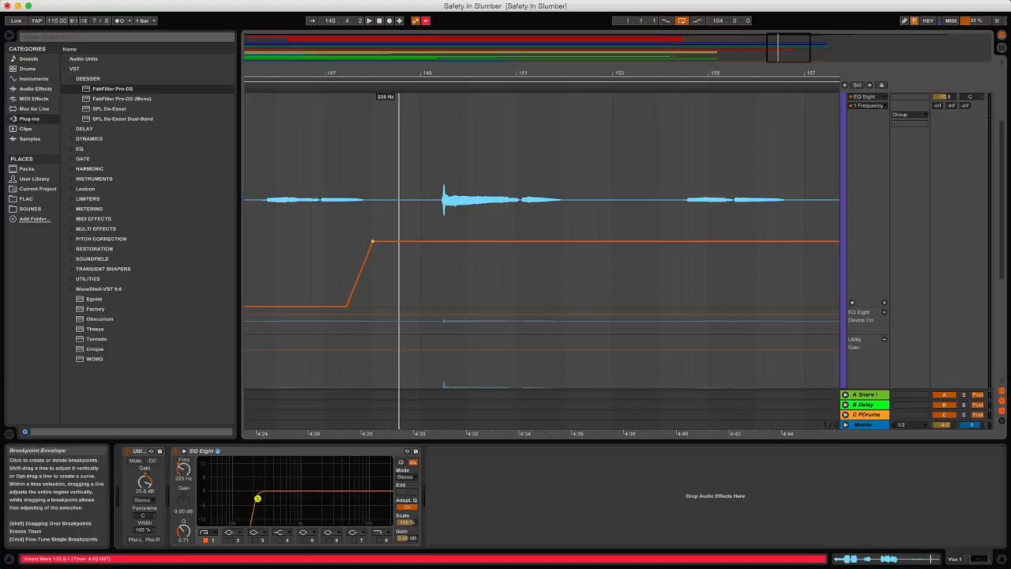
click(352, 233)
key(space)
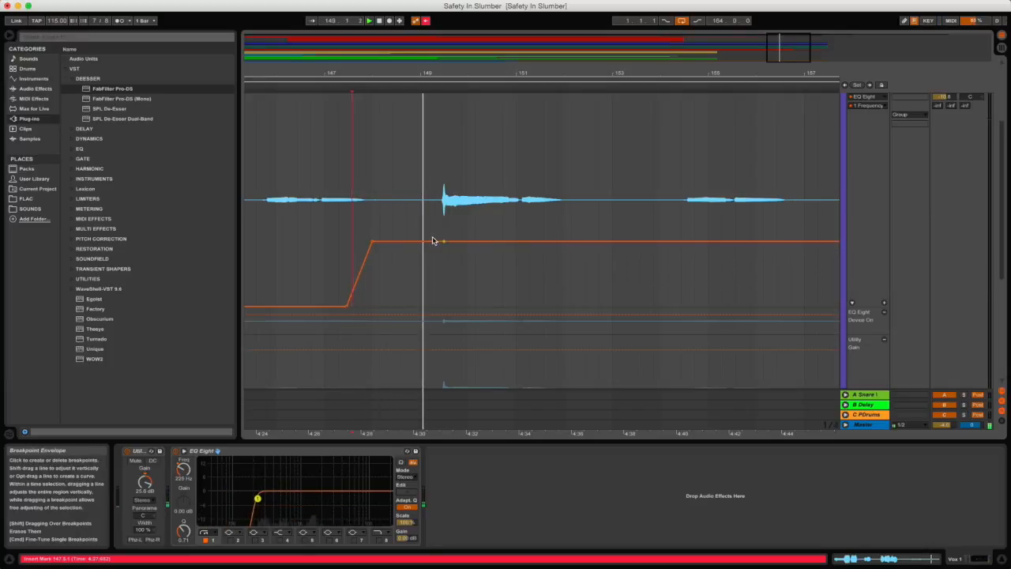
drag(431, 241, 431, 307)
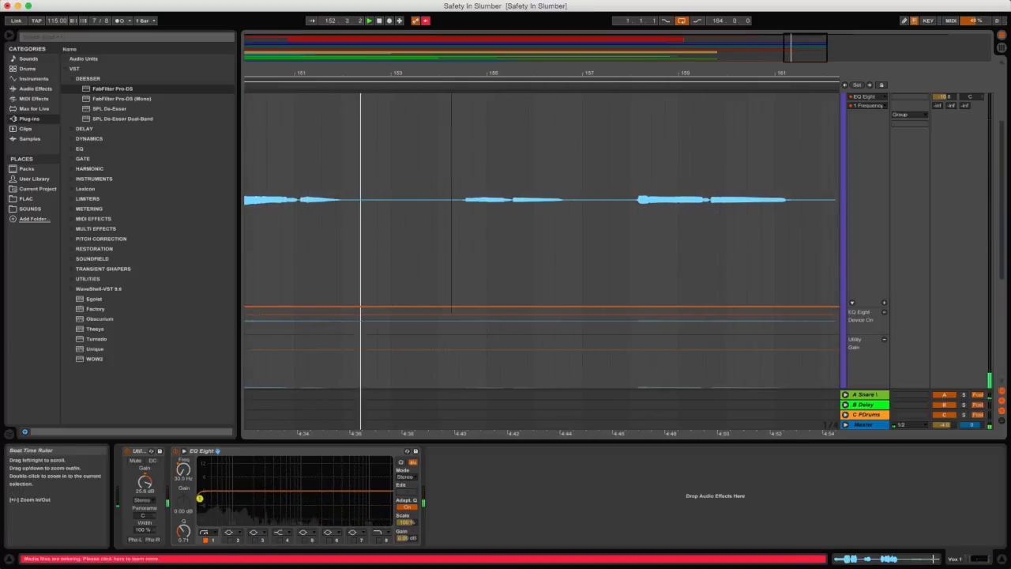
drag(609, 70, 451, 73)
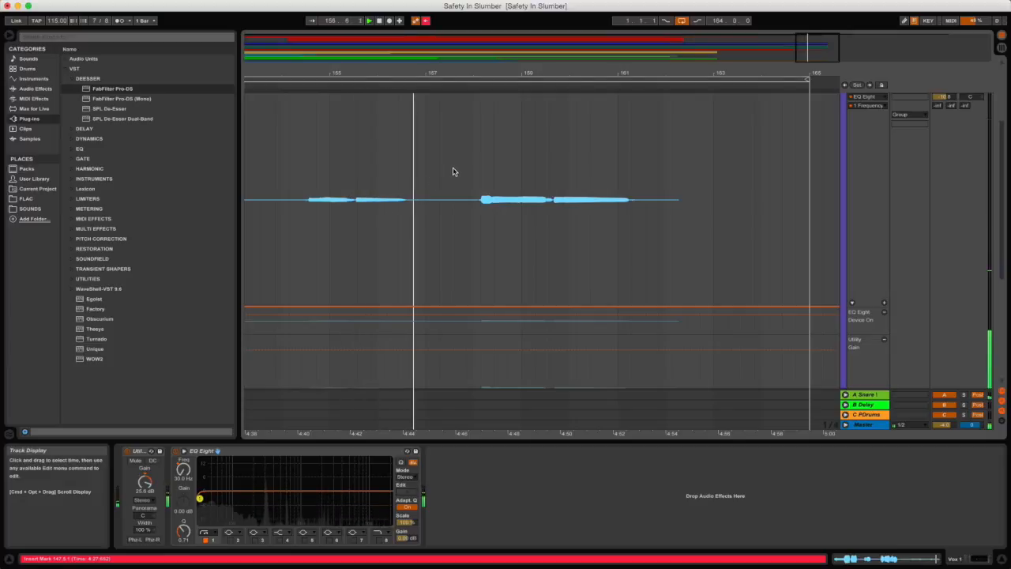
Raise Vox 1's EQ Eight filter 1 frequency automation to 160 Hz in the gap after the phrase ending before bar 157, and play it back.
key(space)
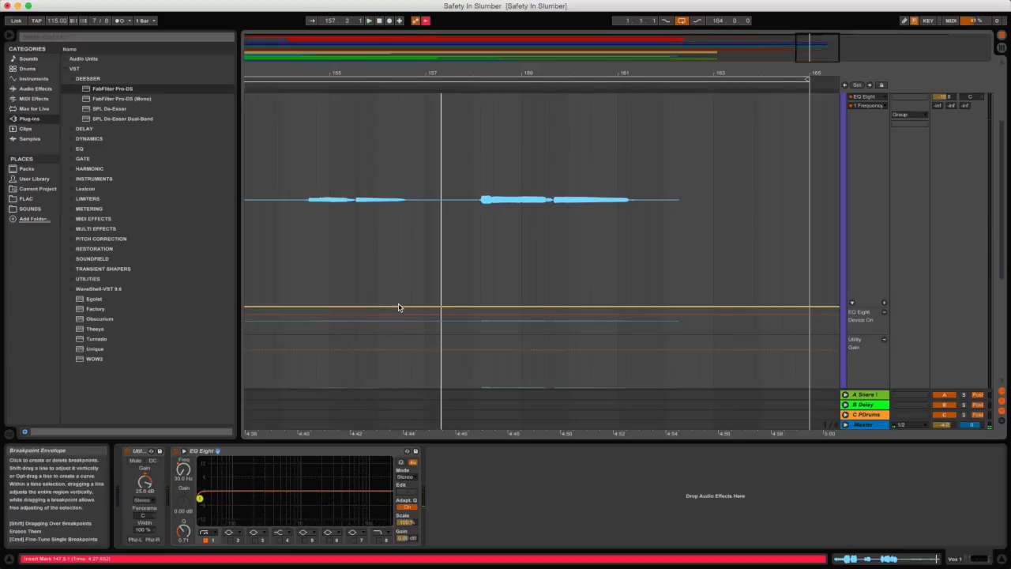
click(404, 308)
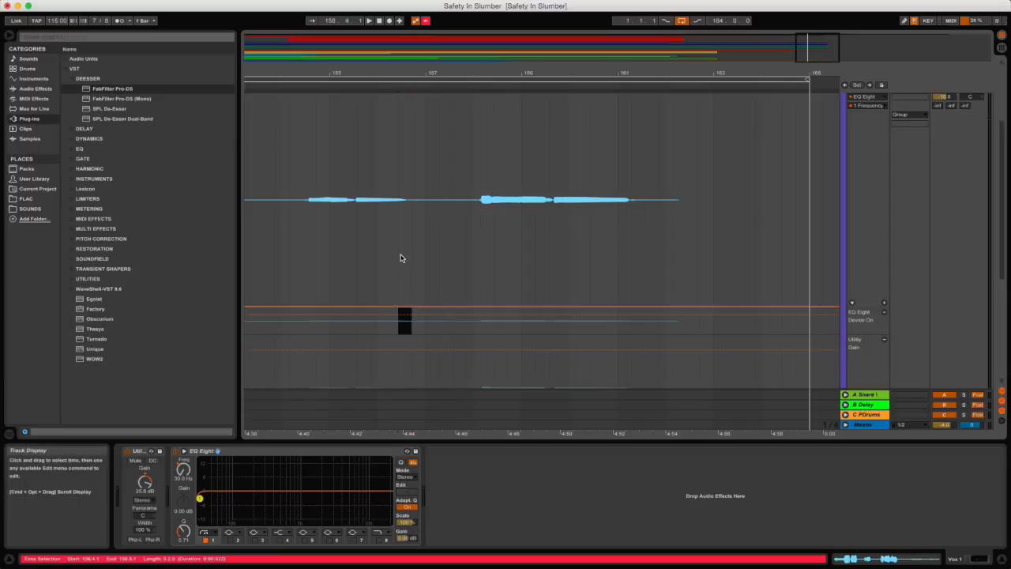
drag(405, 308, 409, 252)
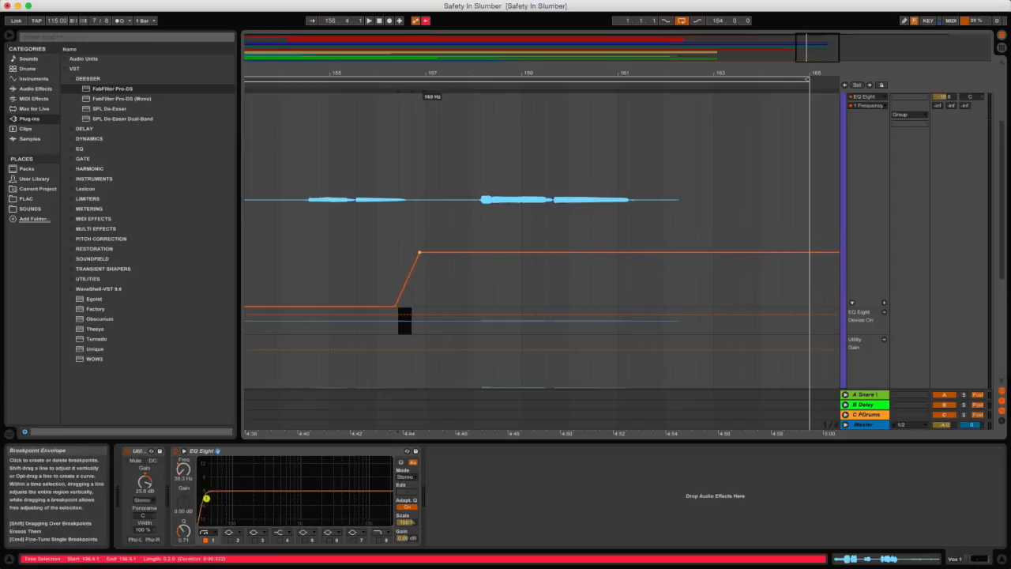
key(space)
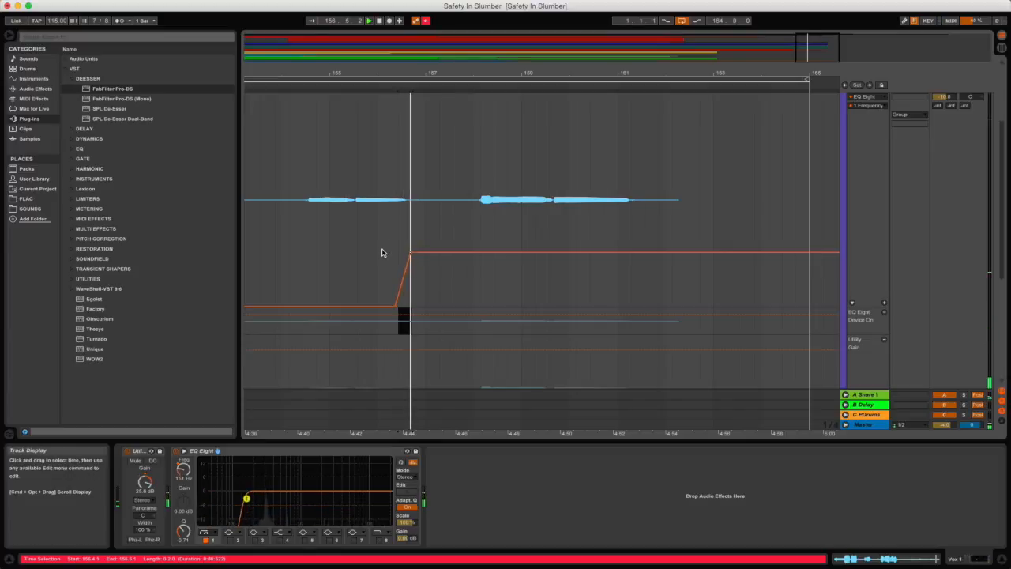
click(372, 251)
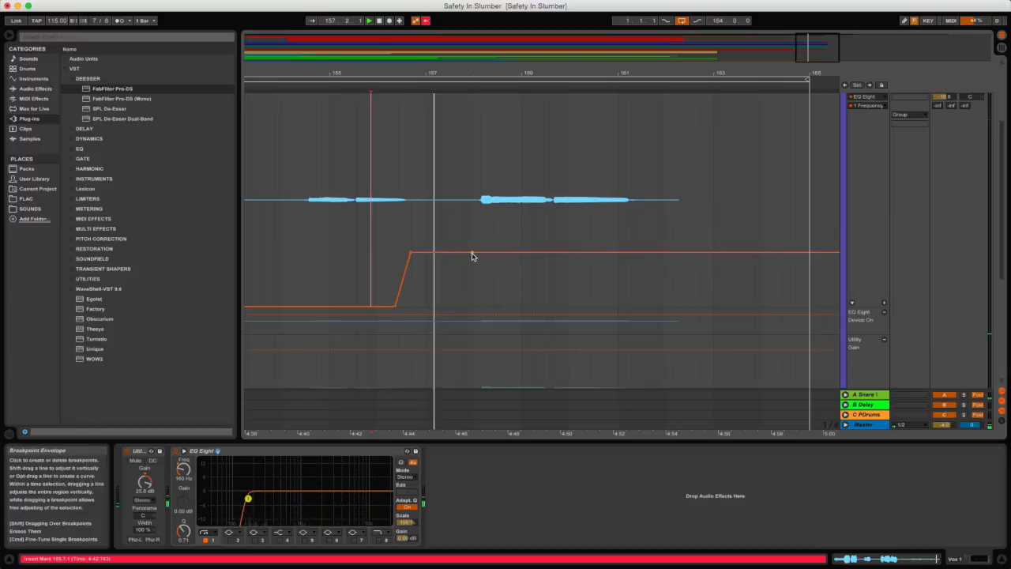
Drop the filter 1 frequency automation back to about 30 Hz just before the next vocal phrase and play from that point.
drag(466, 252, 470, 308)
key(space)
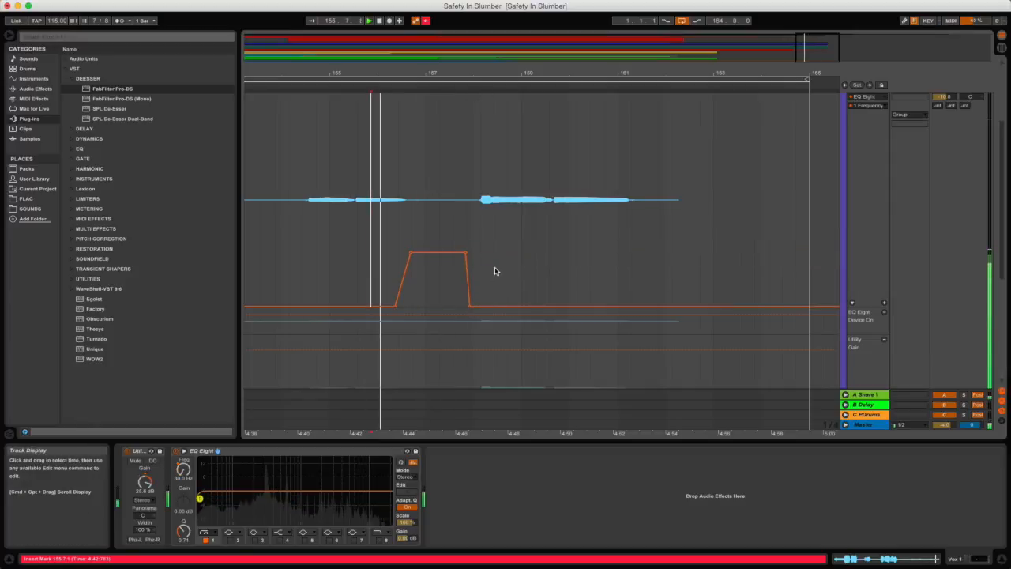
click(471, 220)
key(space)
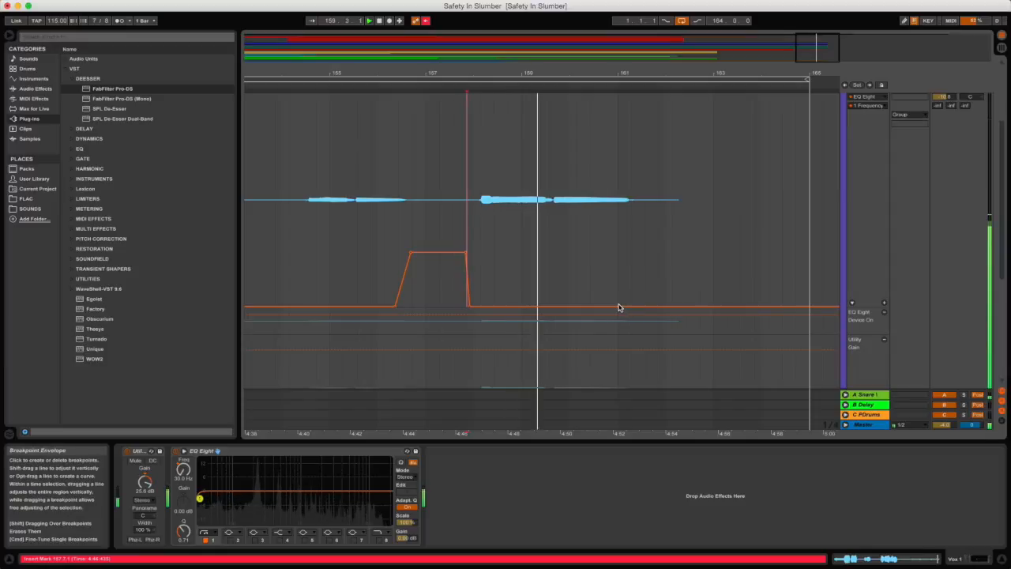
Raise the filter 1 frequency automation to 214 Hz after the final vocal phrase near bar 161 and play back the ending.
drag(621, 307, 634, 250)
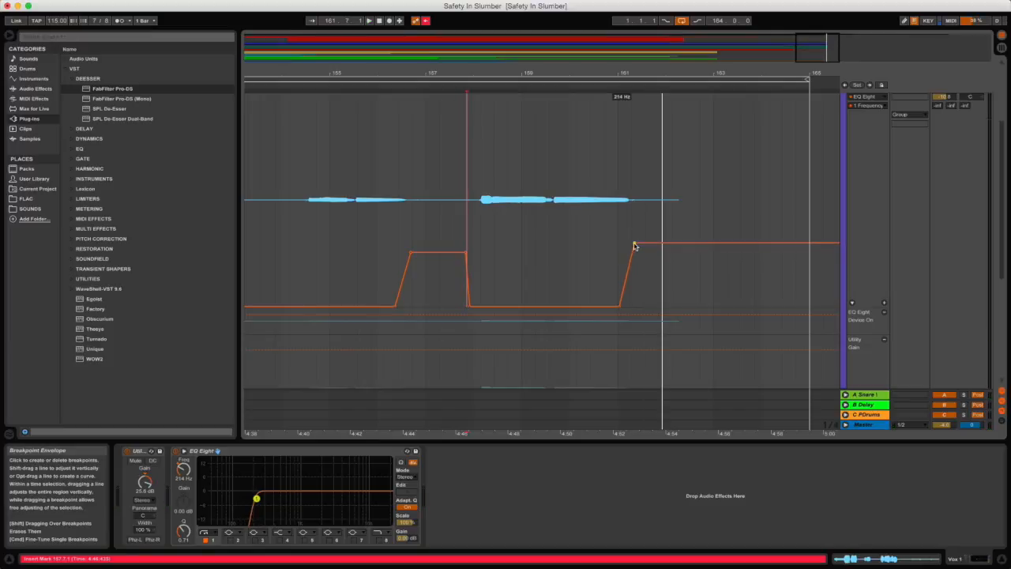
key(space)
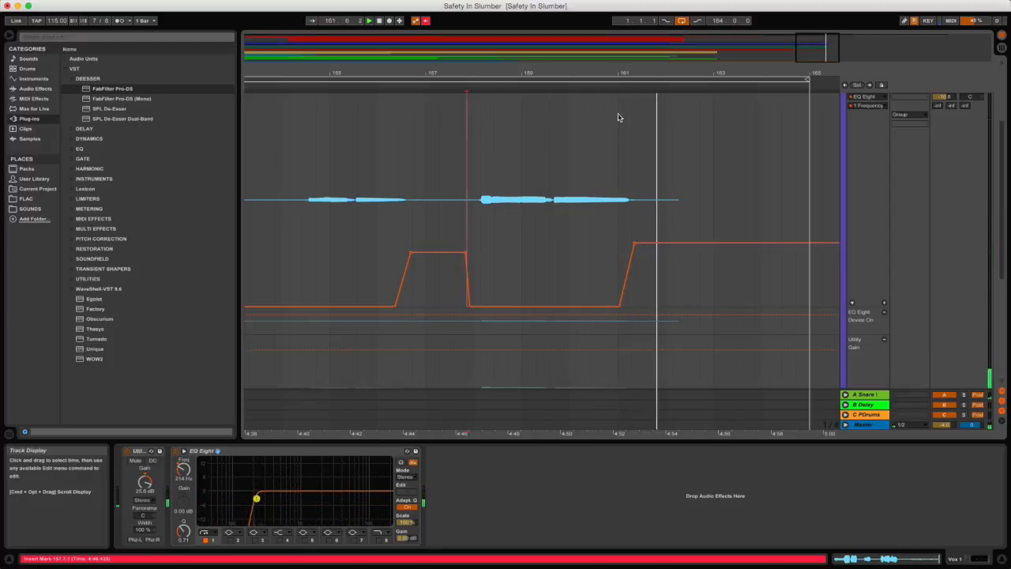
drag(624, 72, 624, 43)
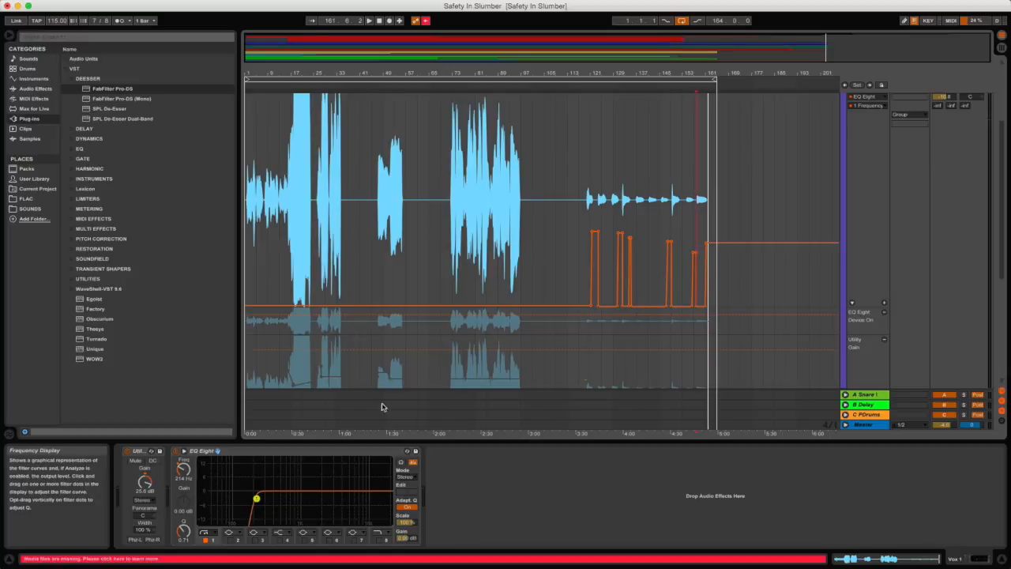
Remove Vox 1's Utility Gain and EQ Eight Device On lanes, keeping filter 1 frequency in its own automation lane.
click(884, 340)
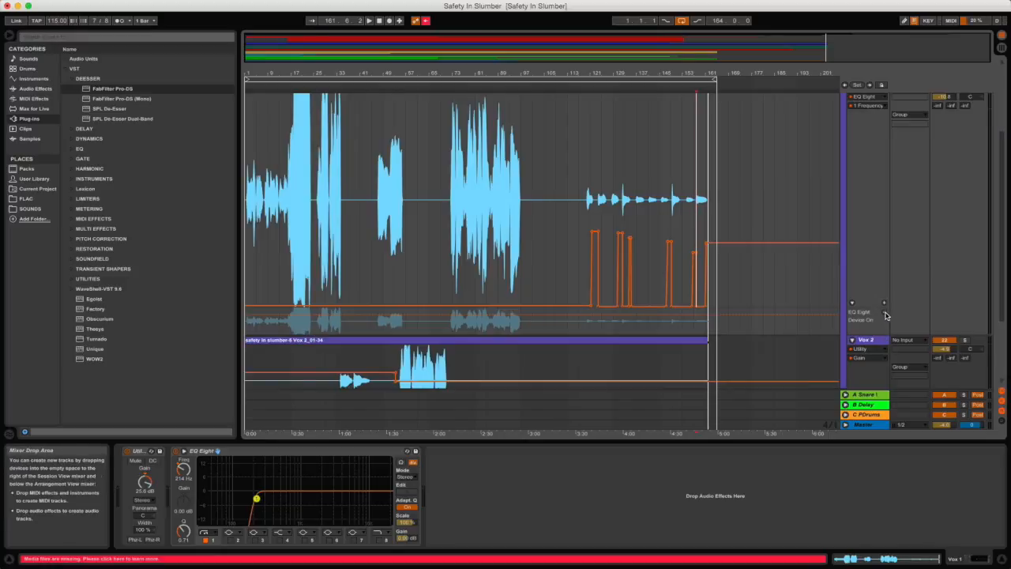
click(885, 307)
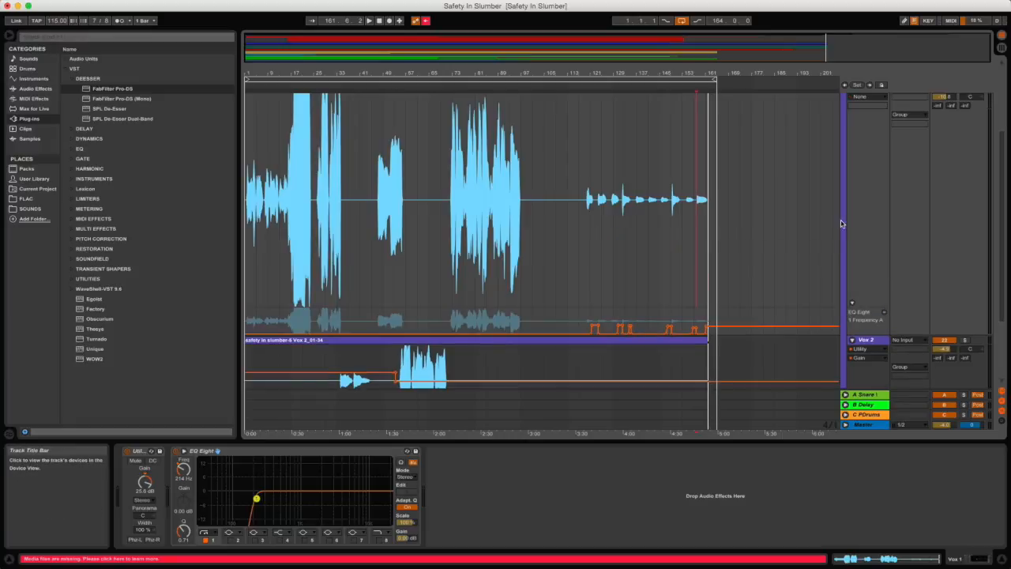
scroll(839, 199, up, 3)
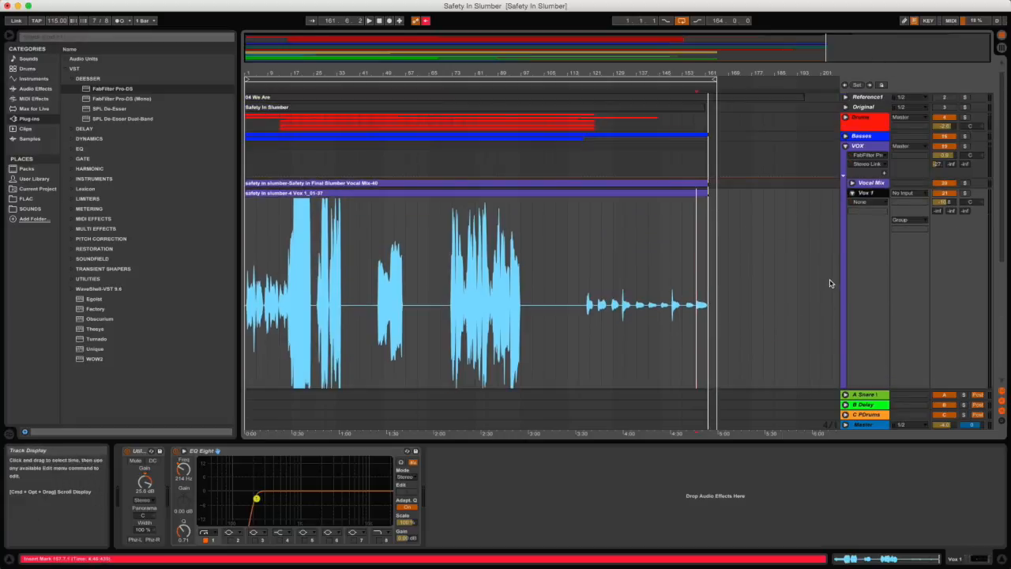
scroll(772, 279, down, 6)
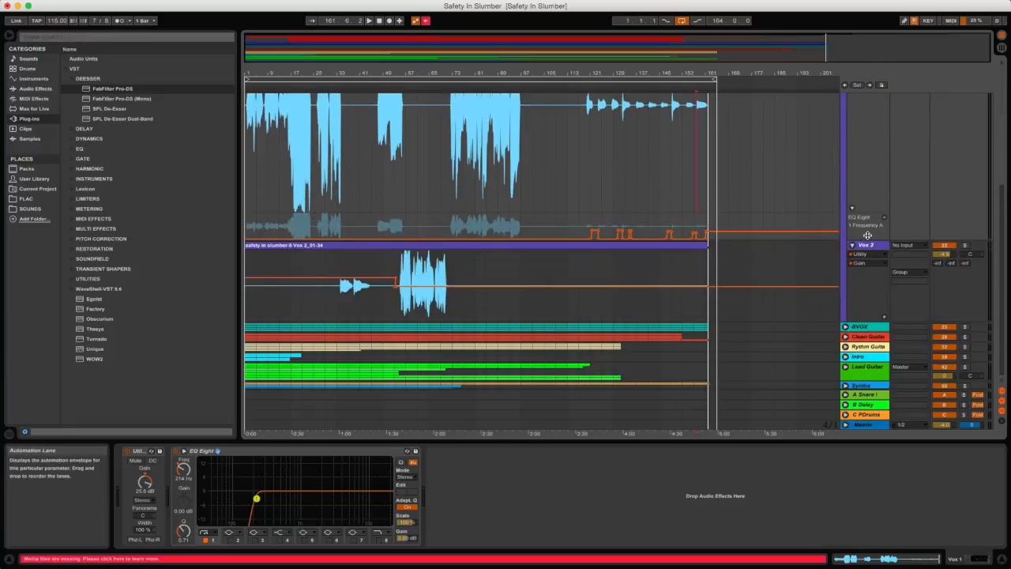
Reduce the height of the Vox 1 track and its filter 1 frequency automation lane.
drag(867, 237, 869, 136)
scroll(876, 185, up, 3)
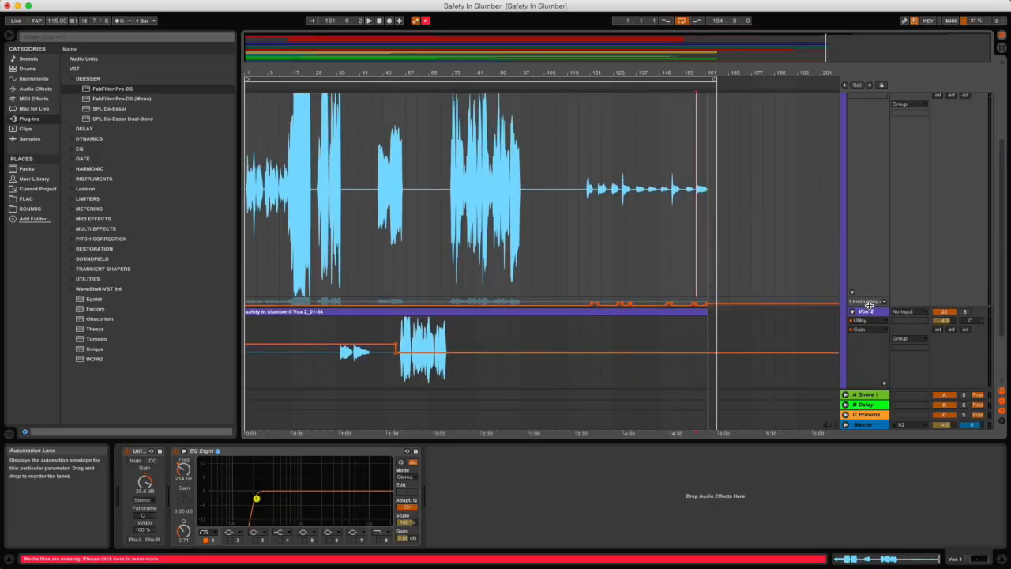
scroll(867, 168, up, 3)
scroll(875, 272, down, 3)
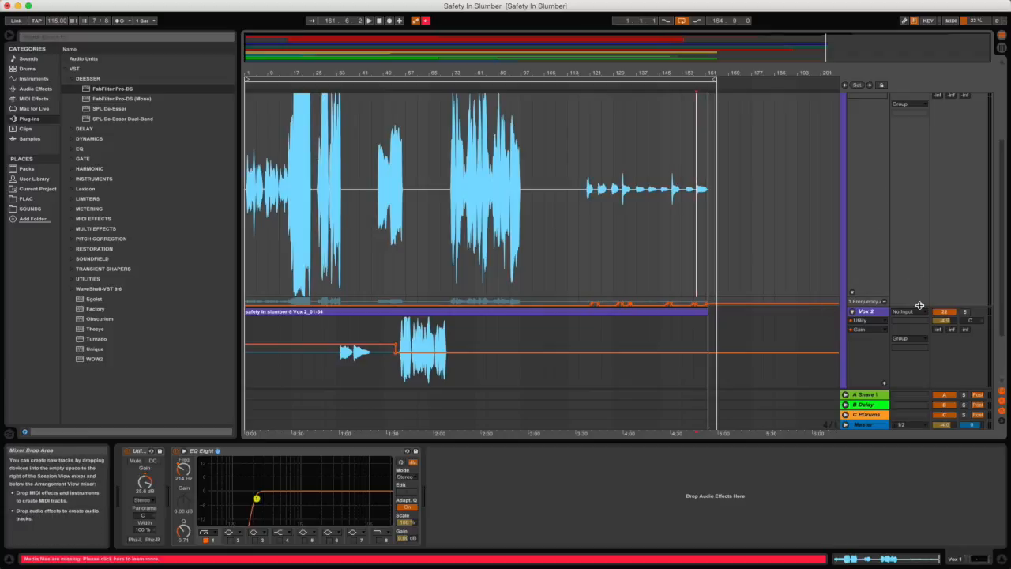
scroll(908, 266, down, 6)
scroll(931, 143, up, 2)
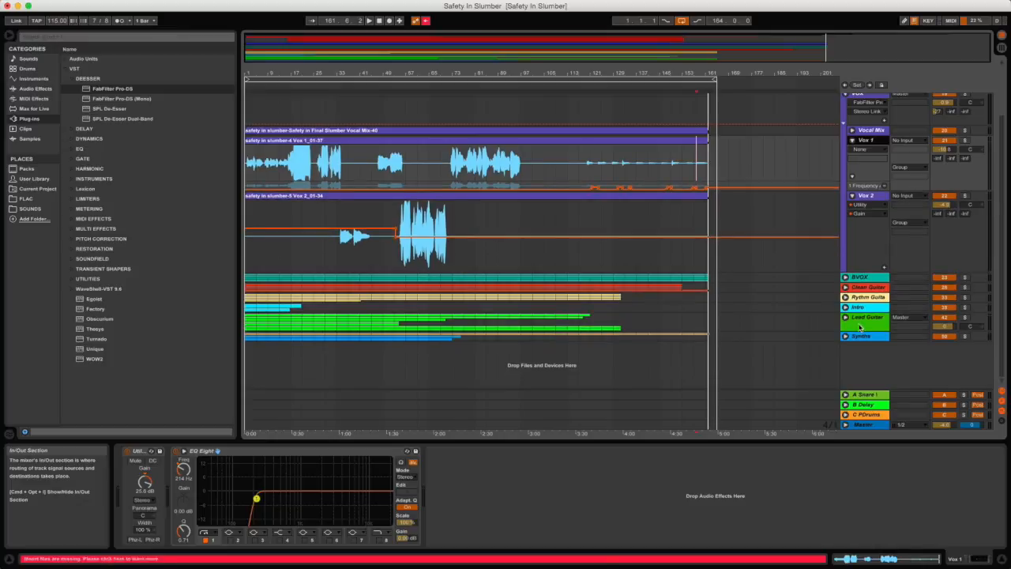
scroll(761, 252, up, 3)
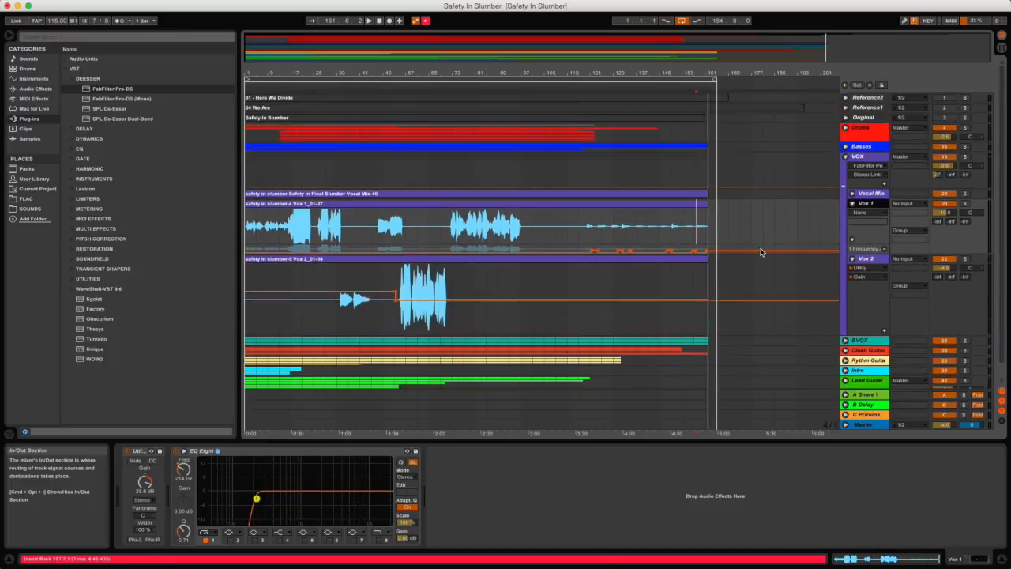
Unfold and solo the Original track, and return the playback position to the start of the song.
click(847, 117)
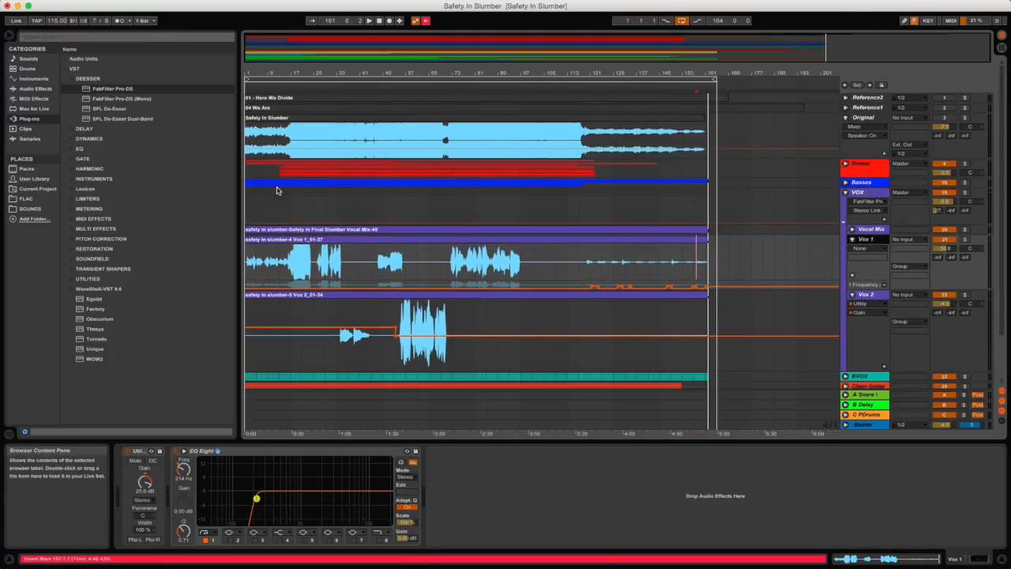
mouse_move(274, 72)
mouse_down()
mouse_move(273, 95)
mouse_move(274, 72)
mouse_up()
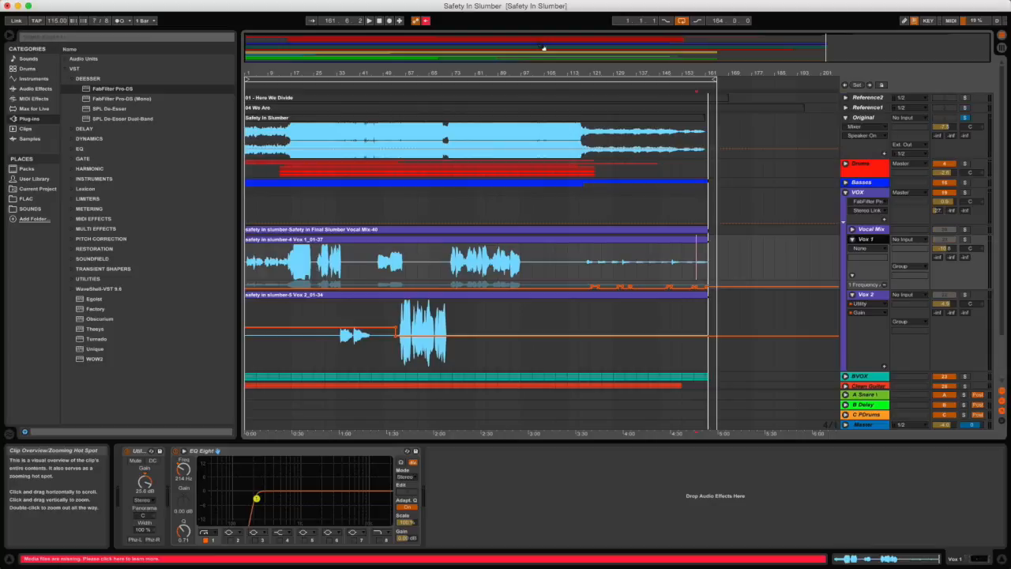
click(380, 22)
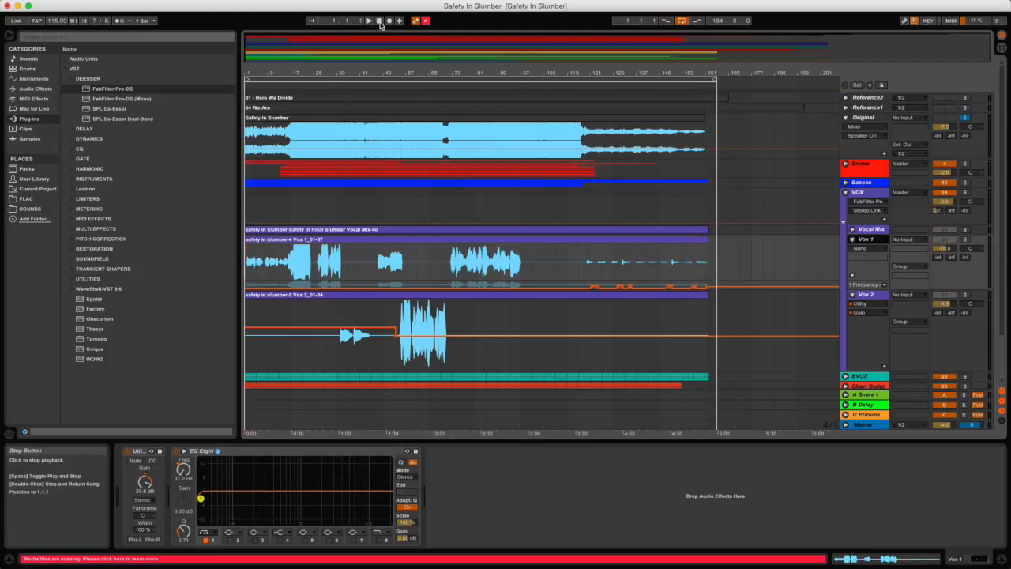
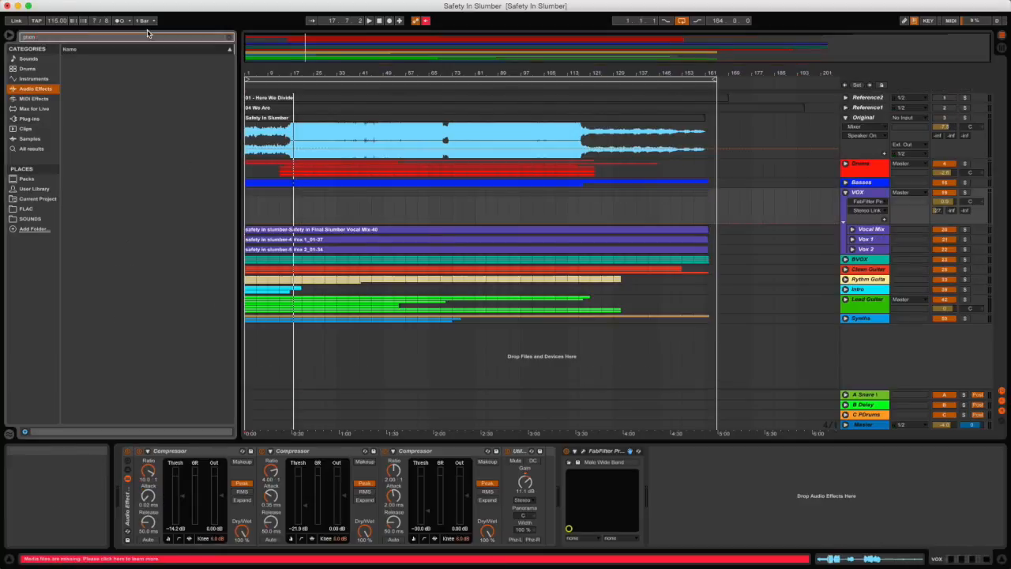
Load the Cheesy Speaker preset from EQ Eight's Filter presets onto the VOX group track.
click(34, 89)
click(75, 128)
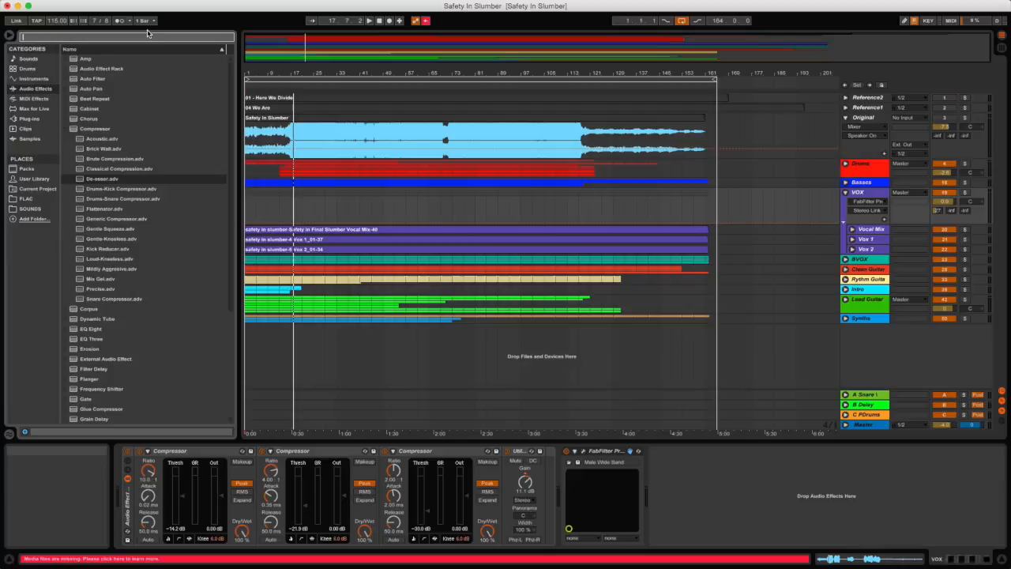
click(95, 127)
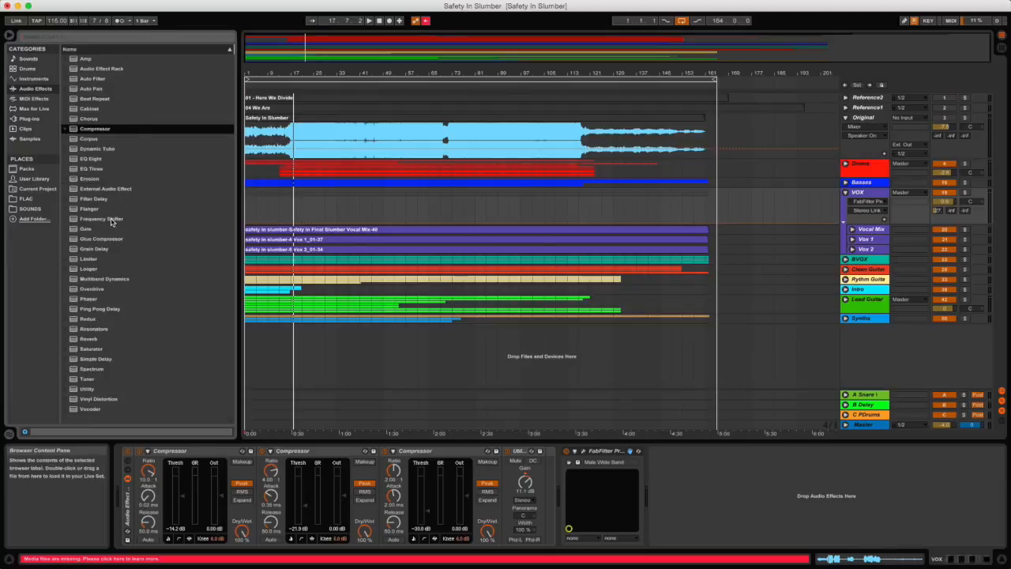
click(74, 158)
click(75, 179)
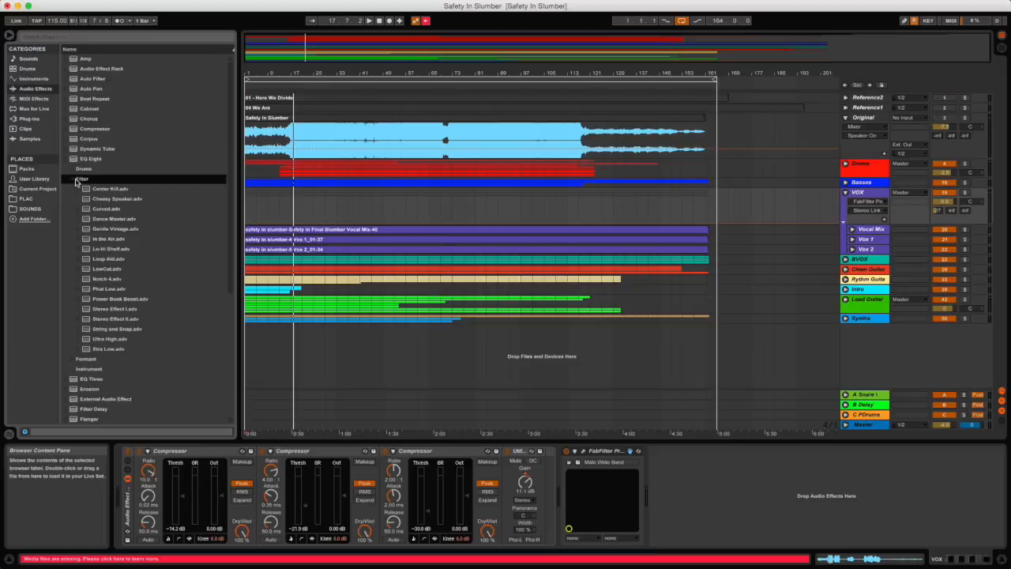
click(96, 200)
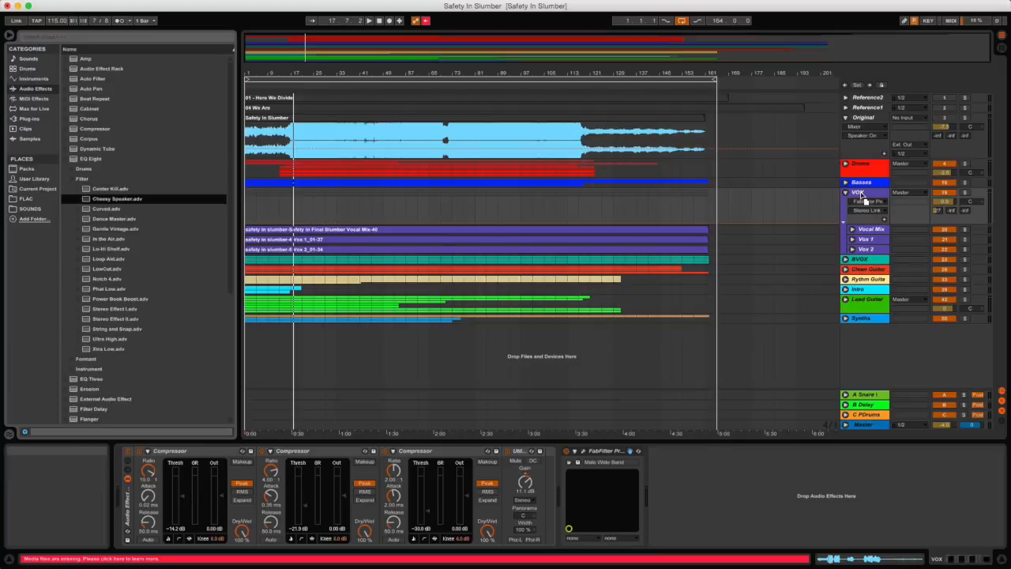
drag(860, 192, 862, 194)
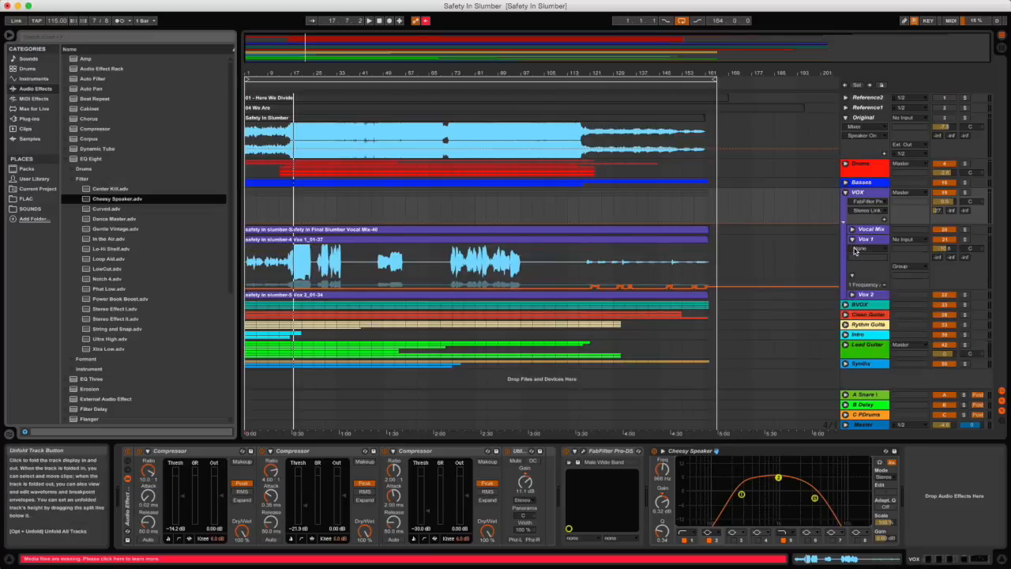
Unfold the Vox 1 and Vox 2 tracks, then solo the VOX group and play it from the start of the song.
click(852, 239)
click(852, 295)
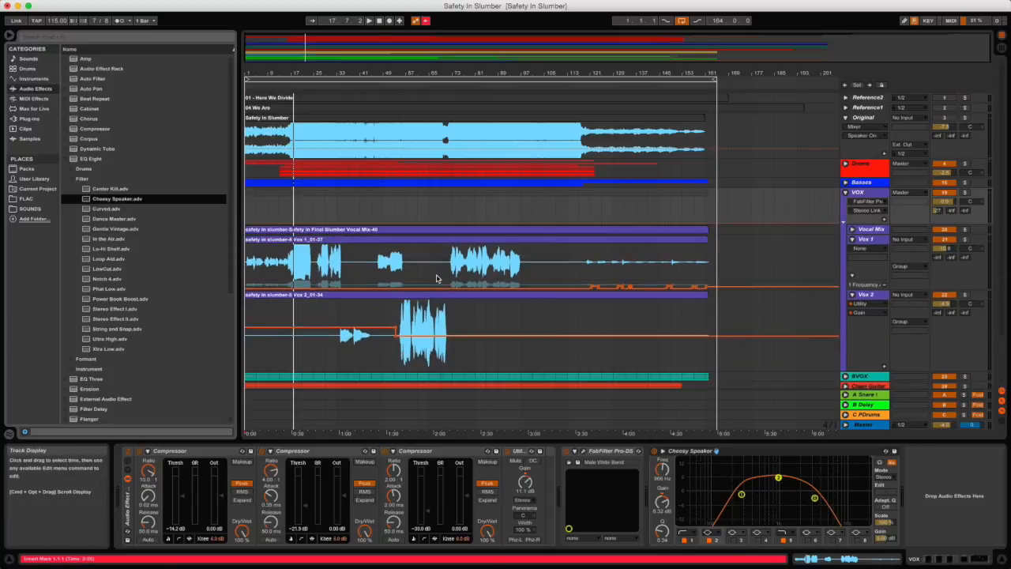
click(379, 20)
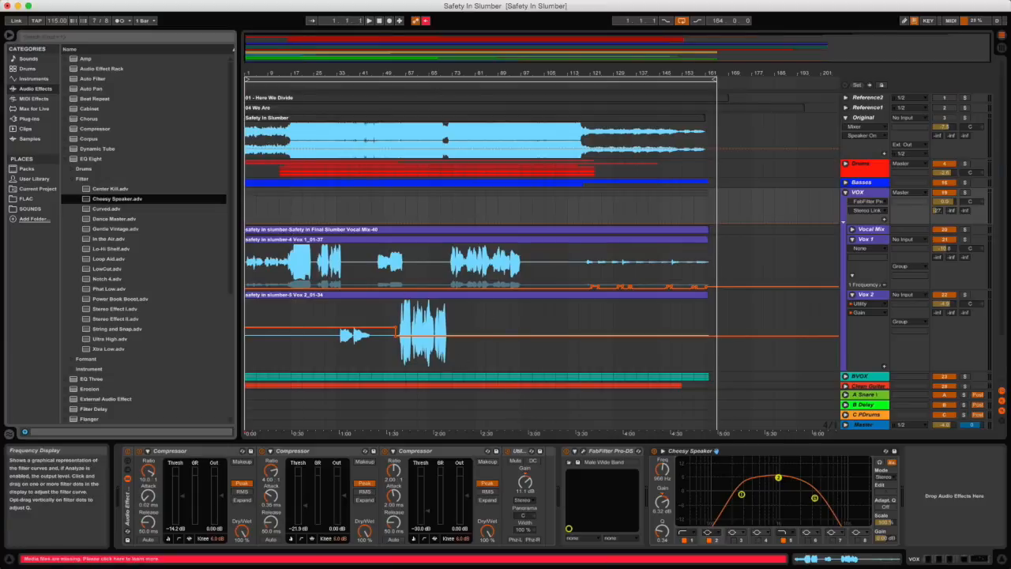
click(964, 192)
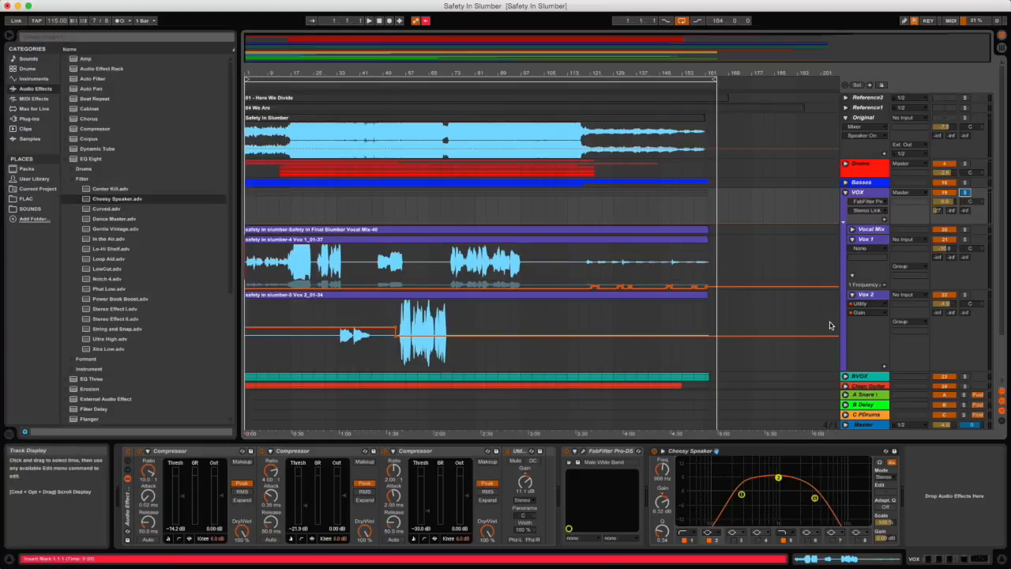
key(space)
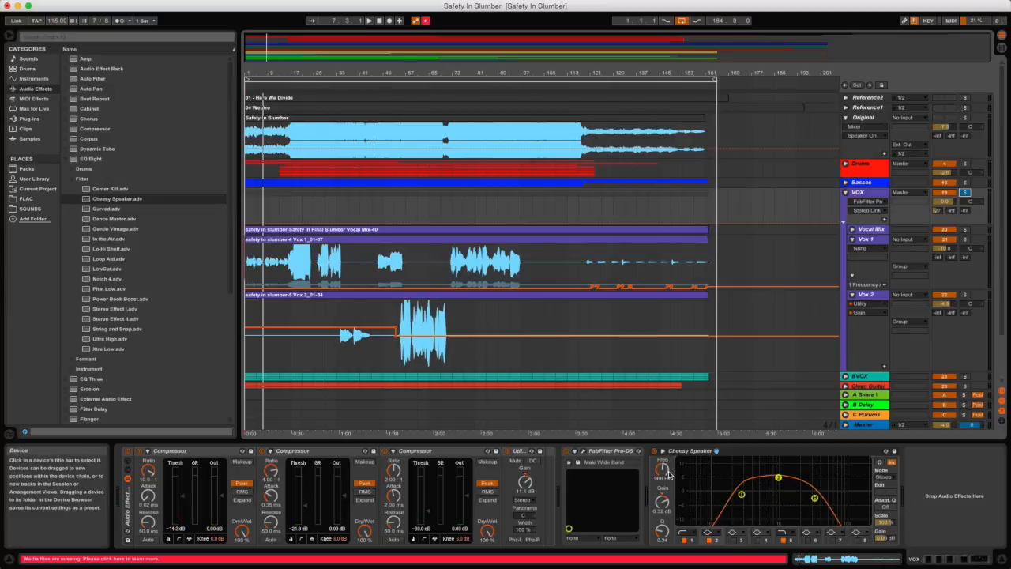
Raise the Cheesy Speaker EQ's two lower band frequencies, with the band 1 low cut at about 411 Hz, and turn off the band 5 high cut.
drag(662, 470, 662, 458)
click(687, 533)
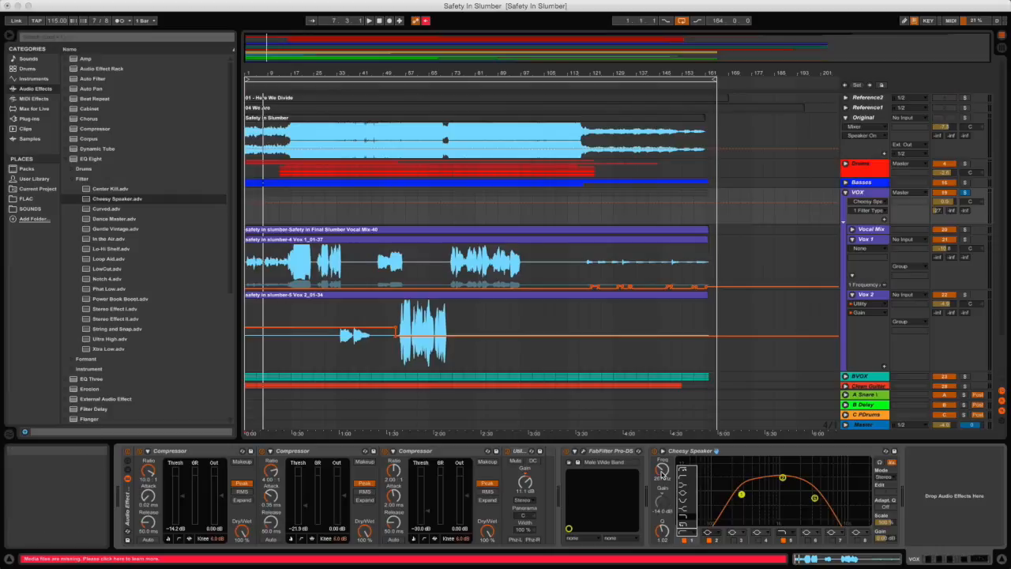
click(663, 469)
drag(663, 467, 663, 464)
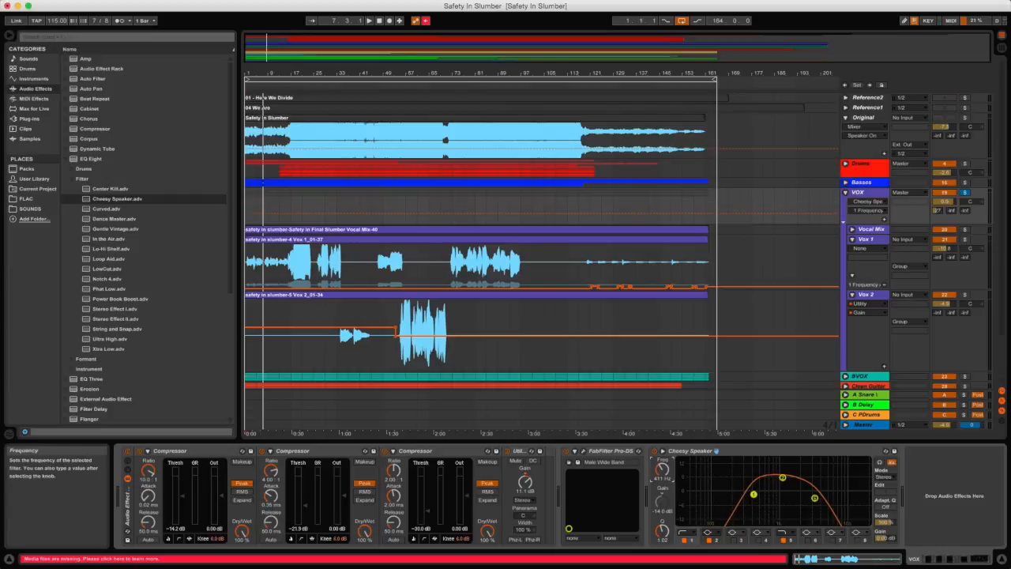
click(782, 533)
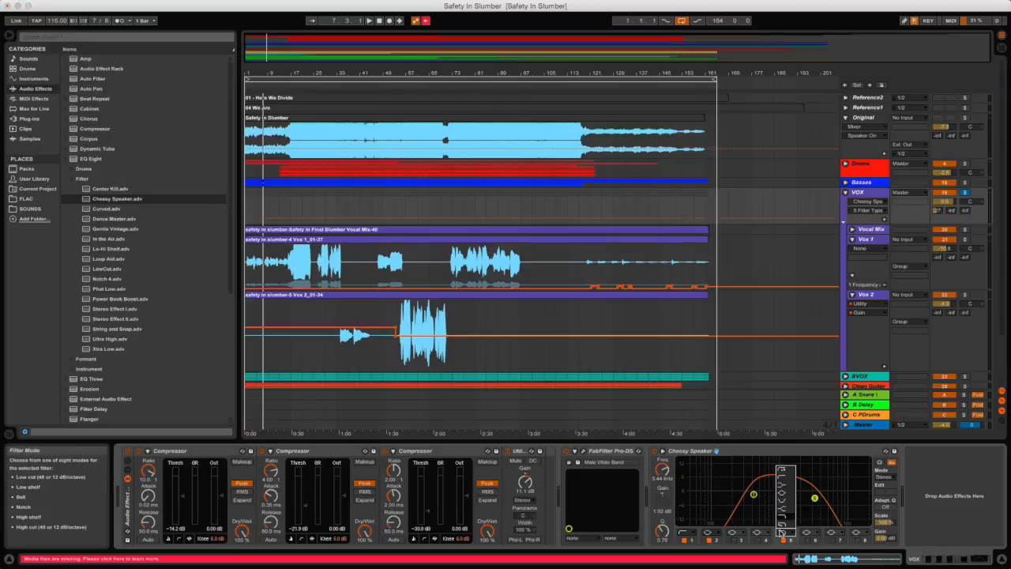
click(784, 530)
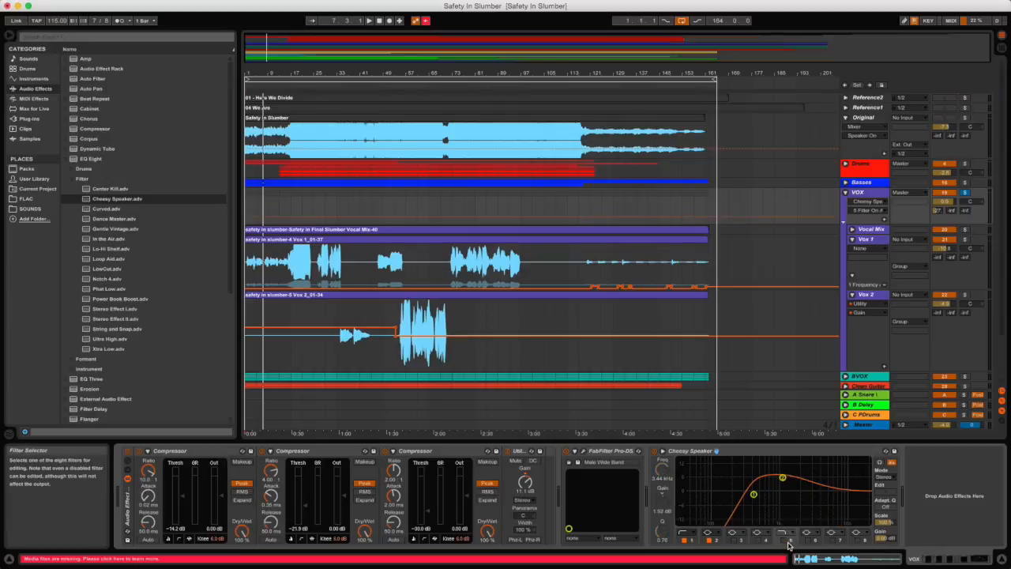
Turn the Cheesy Speaker EQ's band 5 high cut back on, lower its frequency to 2.32 kHz, and unsolo the VOX group.
click(784, 541)
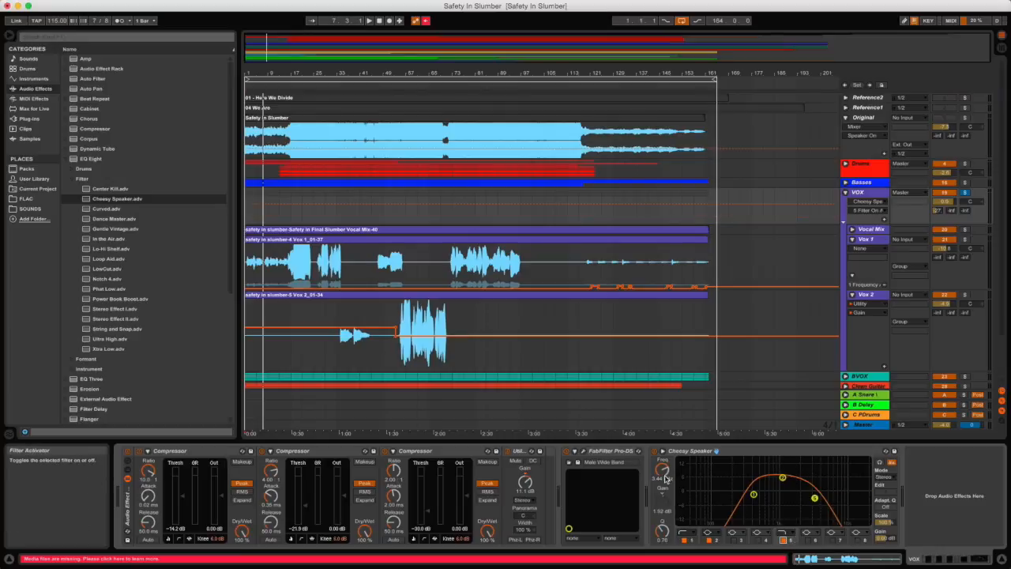
drag(666, 478, 664, 471)
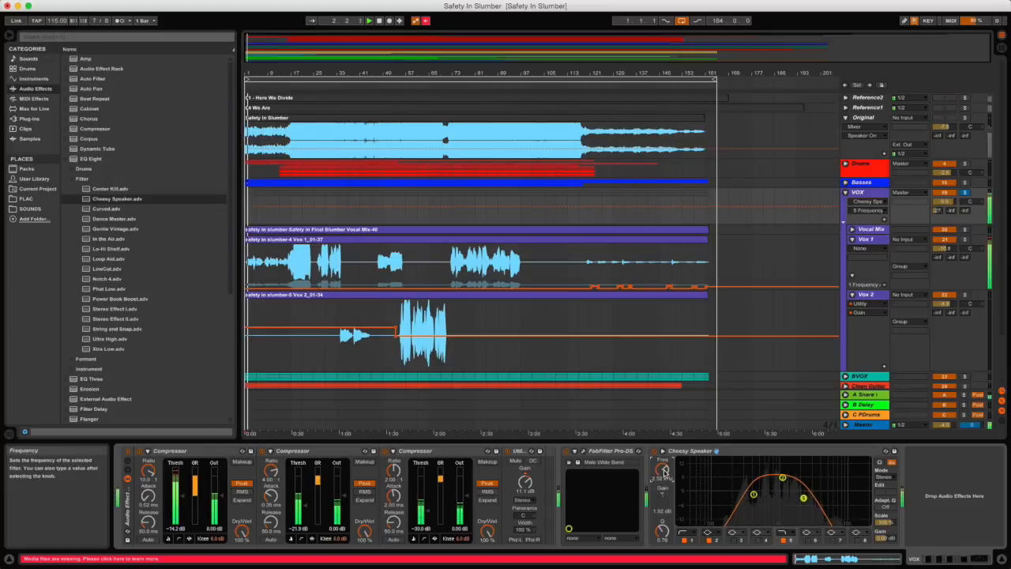
click(965, 192)
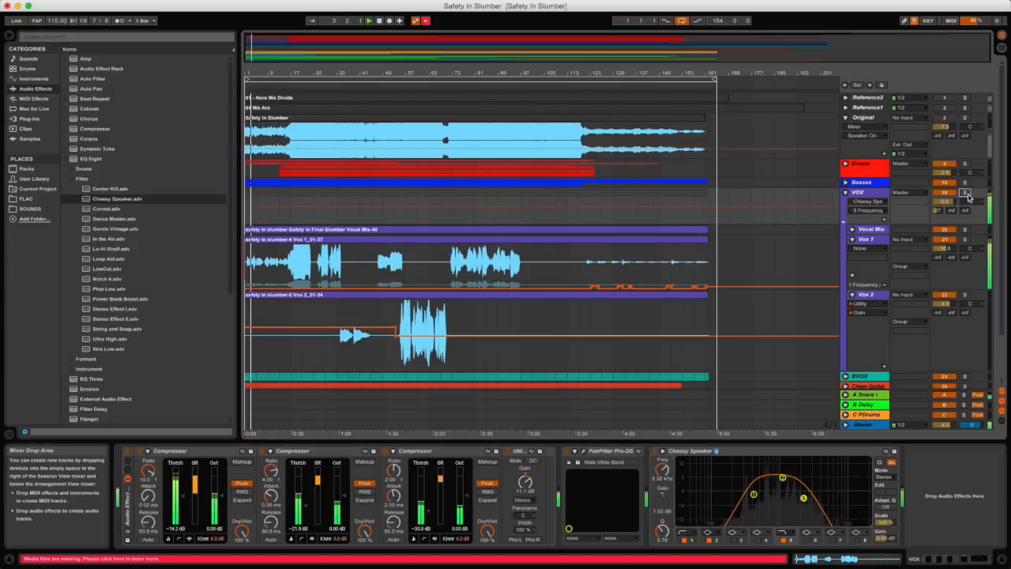
Lower Vox 1's volume to -31.2 dB and the Cheesy Speaker EQ's output gain to about -6.25 dB, then play the mix.
click(945, 248)
drag(944, 248, 944, 261)
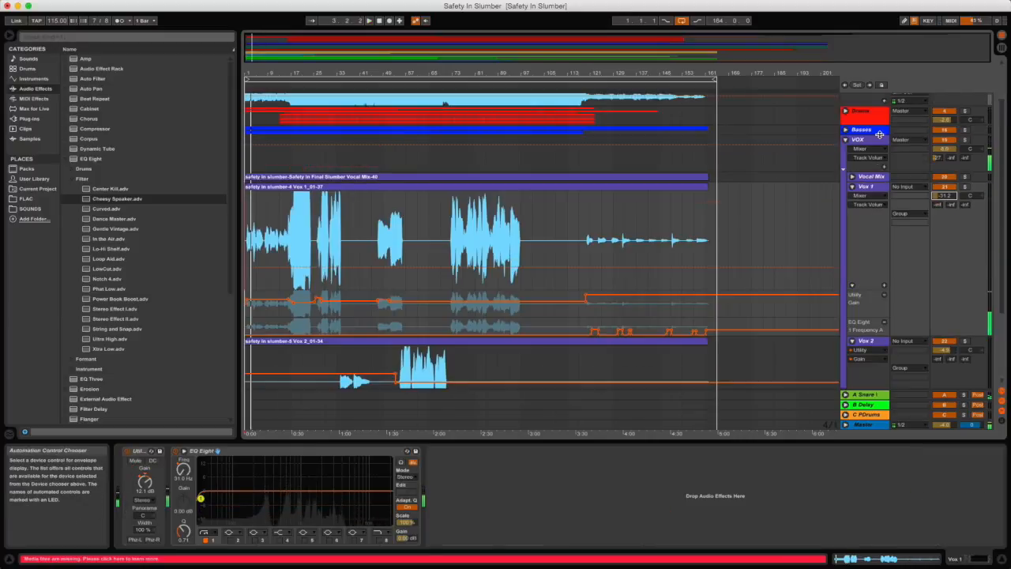
click(879, 136)
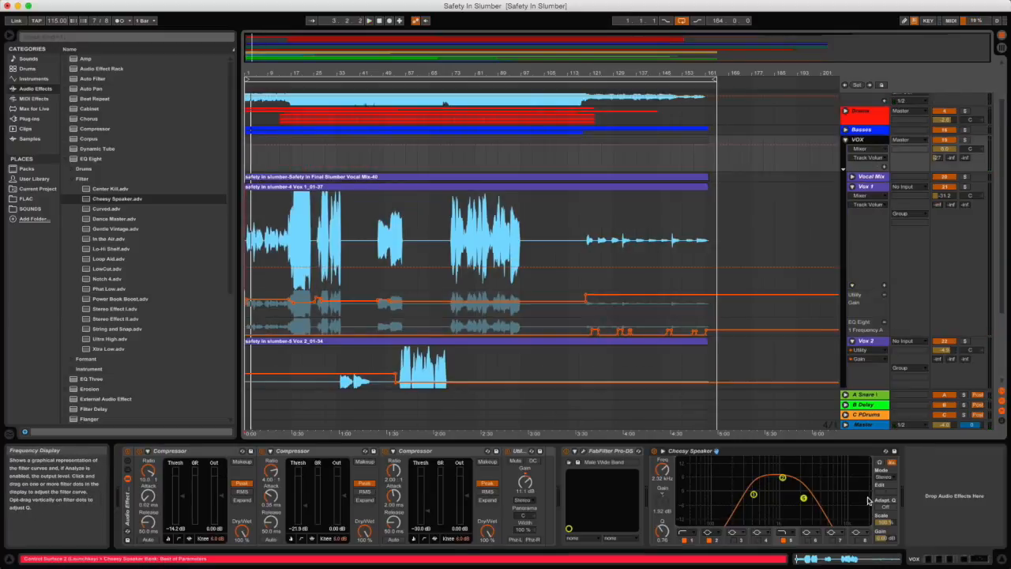
drag(886, 538, 886, 546)
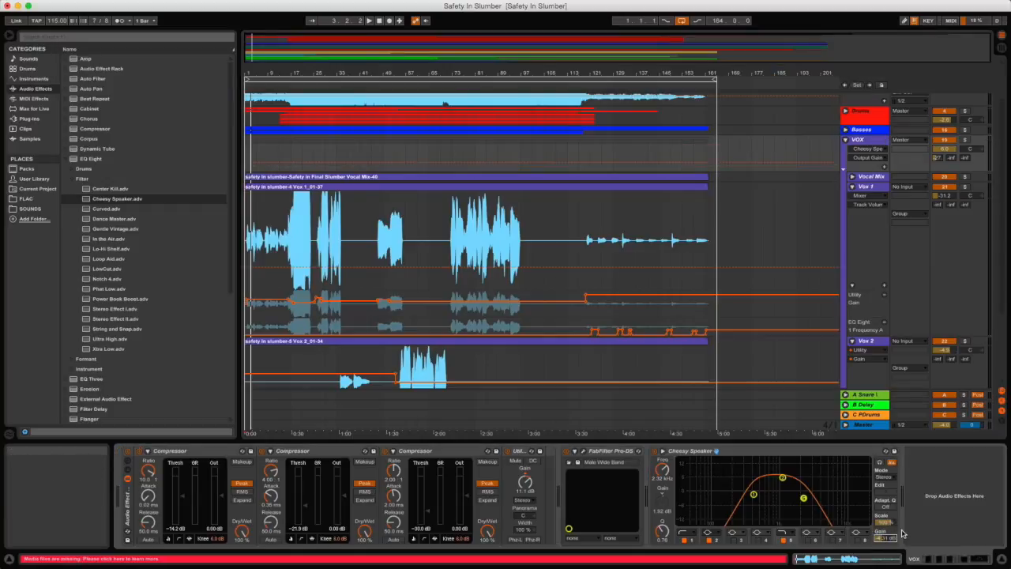
key(space)
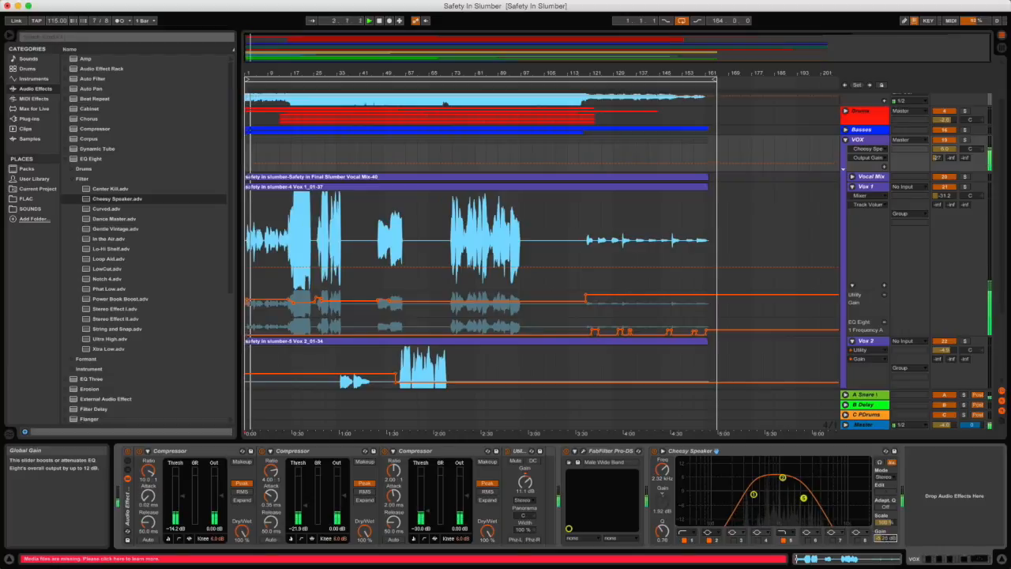
Compare the VOX group with the Cheesy Speaker EQ bypassed and active, leaving the EQ switched on.
click(654, 451)
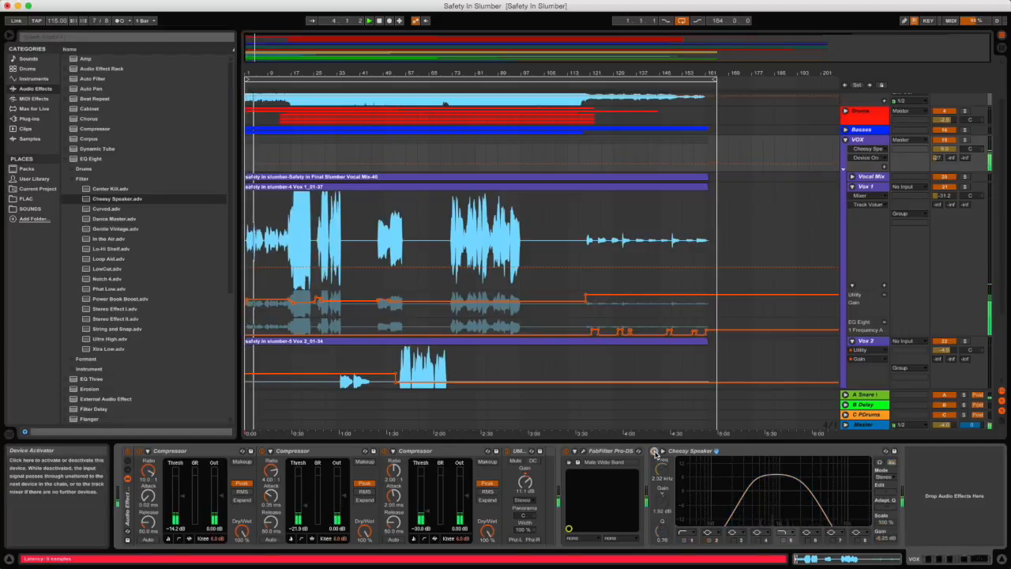
click(654, 451)
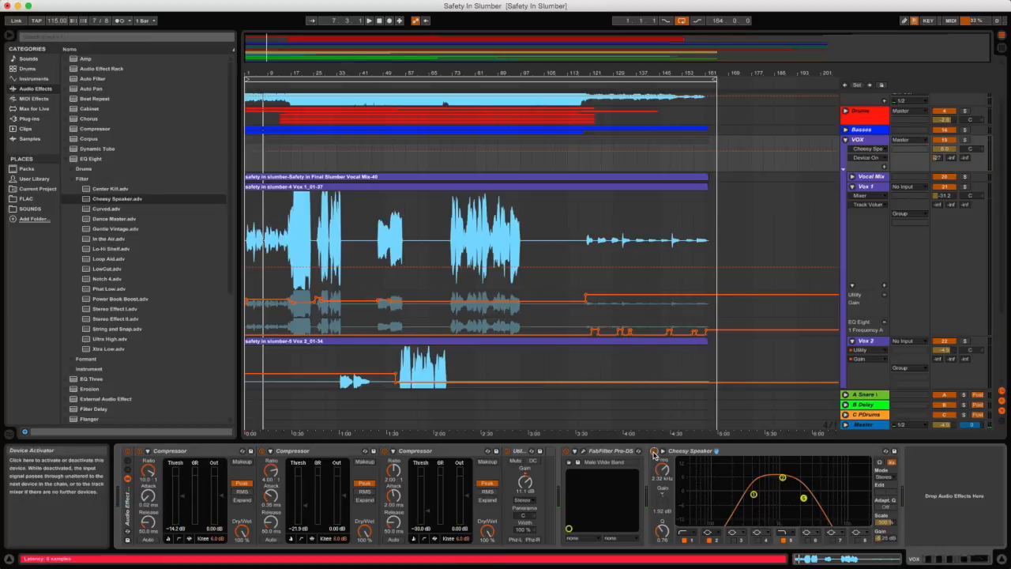
click(654, 451)
click(654, 451)
click(654, 452)
click(654, 451)
click(654, 452)
click(654, 452)
click(654, 451)
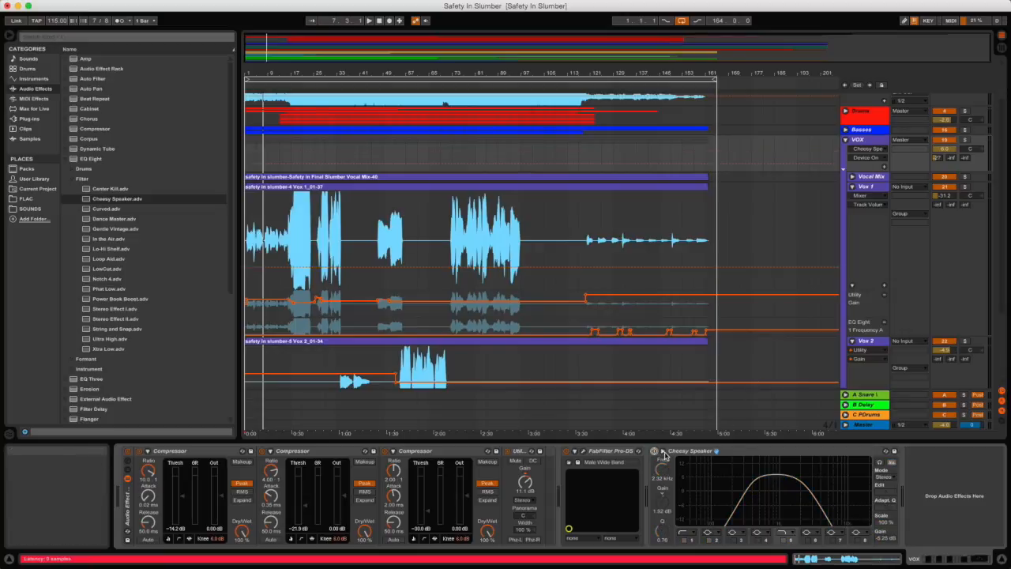
click(654, 452)
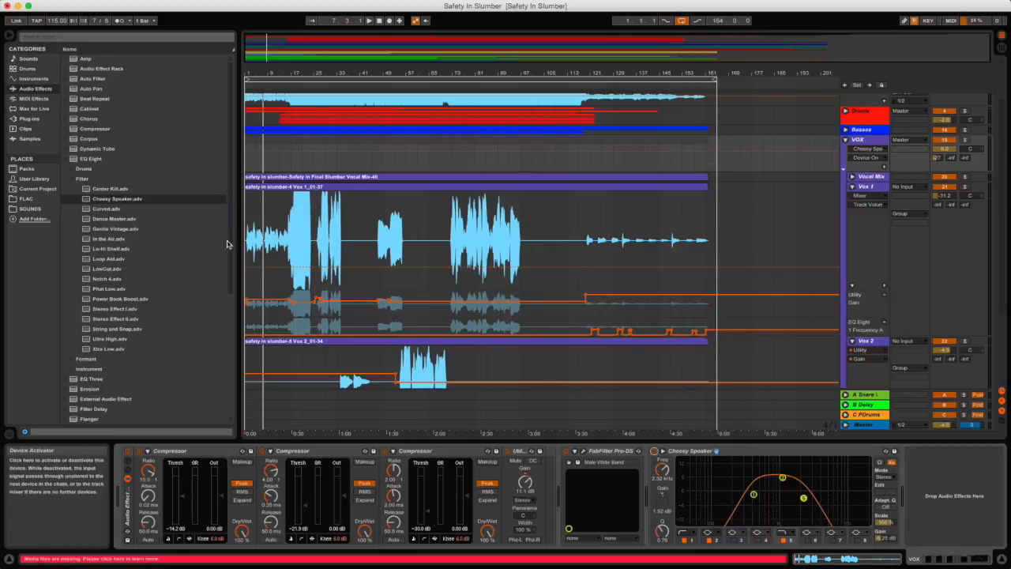
Automate the Cheesy Speaker's Device On in its own VOX lane so it switches off at about bar 17, checking the change in playback.
click(885, 170)
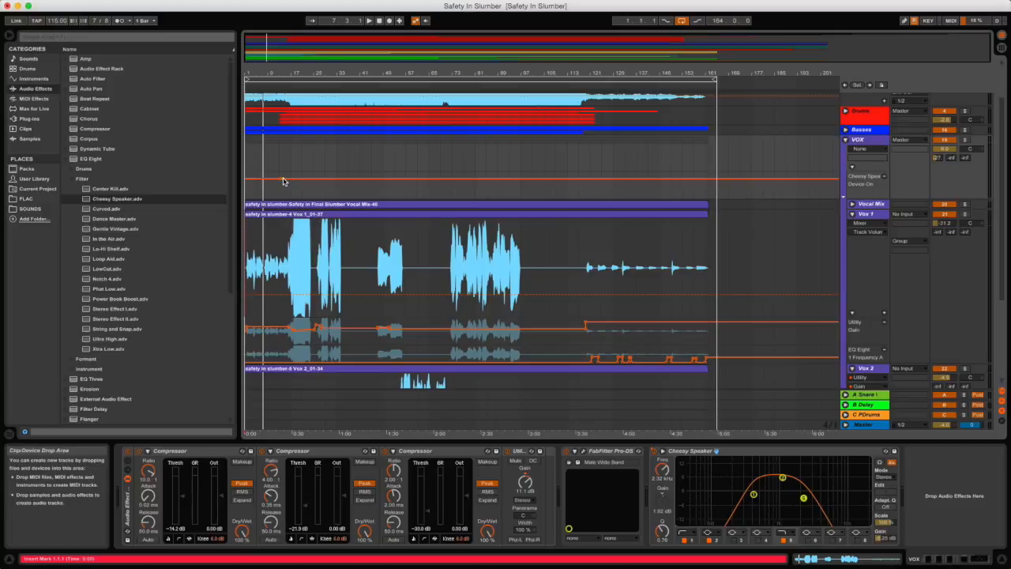
drag(284, 182, 285, 190)
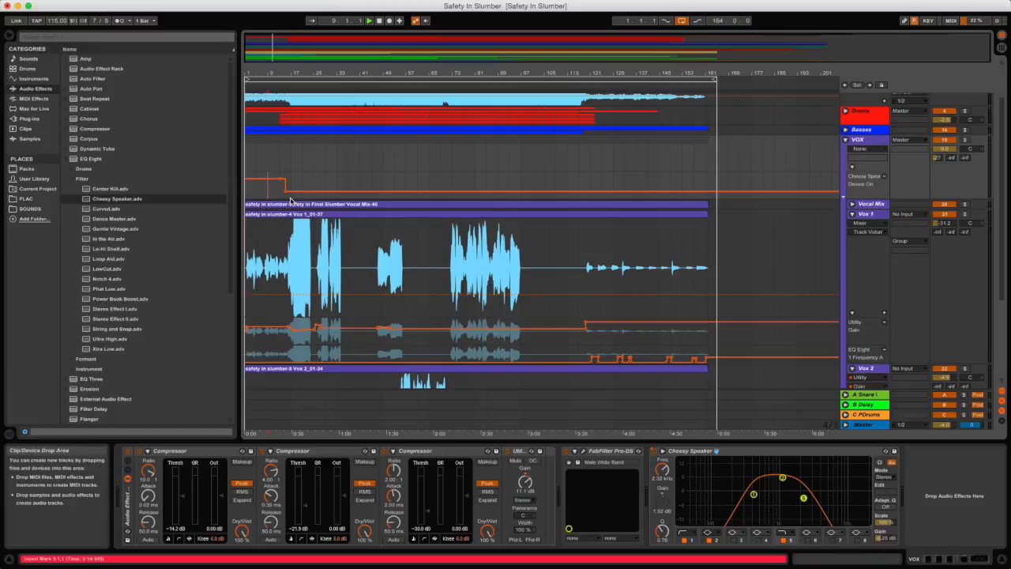
key(space)
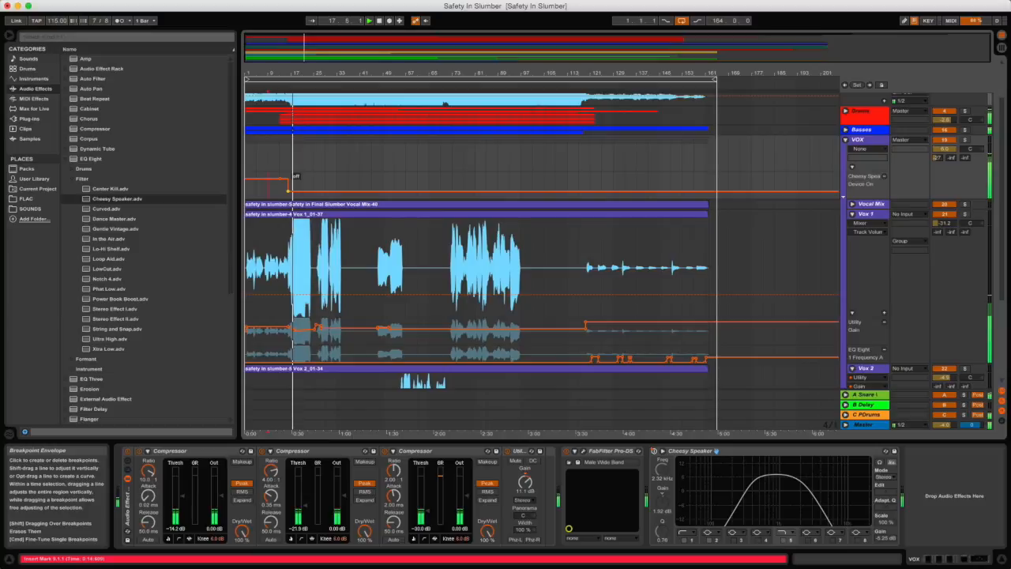
key(space)
key(space)
click(289, 192)
key(space)
key(space)
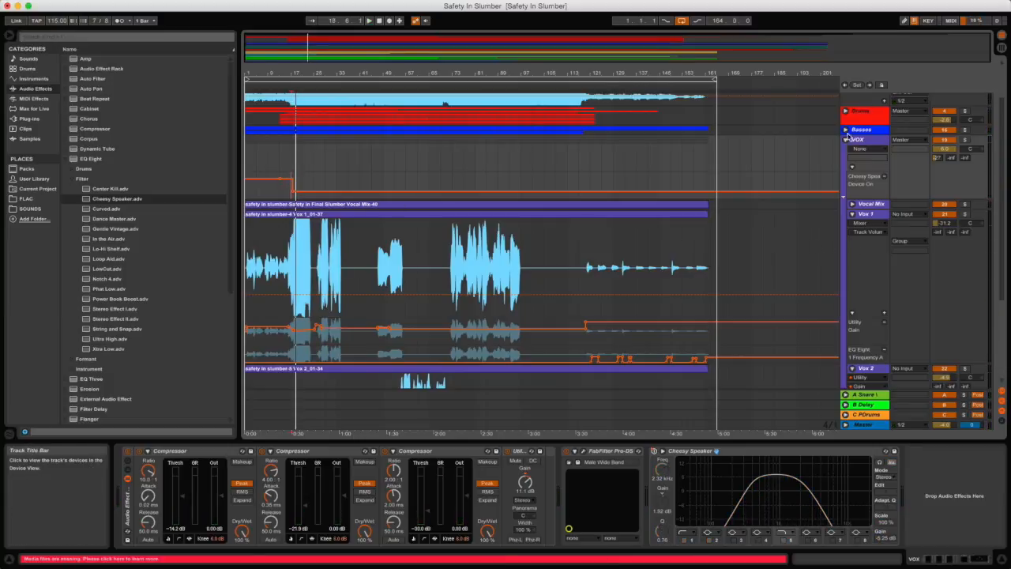
Fold the Vox 1 and Vox 2 tracks, then insert a new return track and rename it Reverb.
click(853, 217)
scroll(905, 233, up, 2)
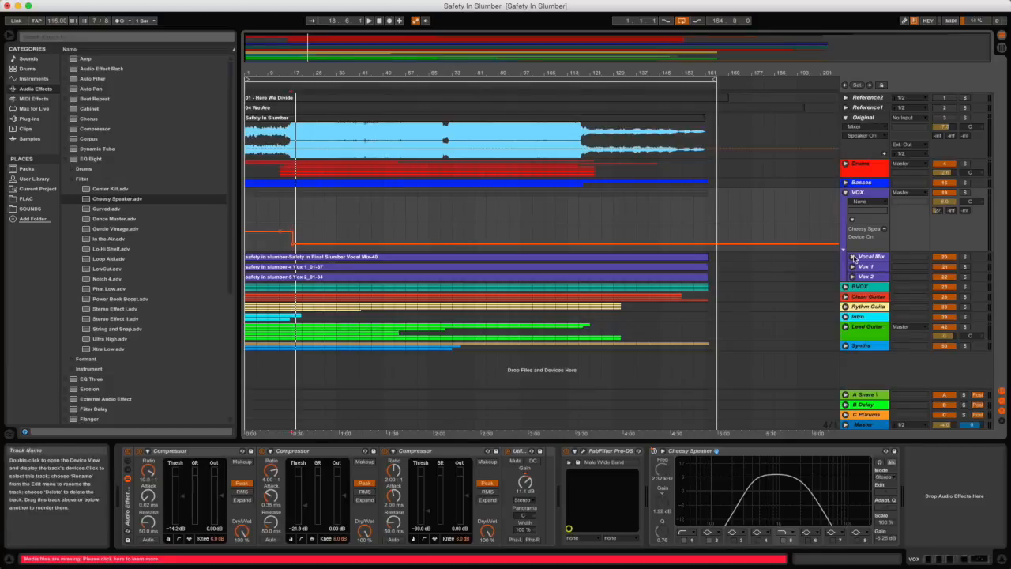
right_click(902, 376)
click(915, 398)
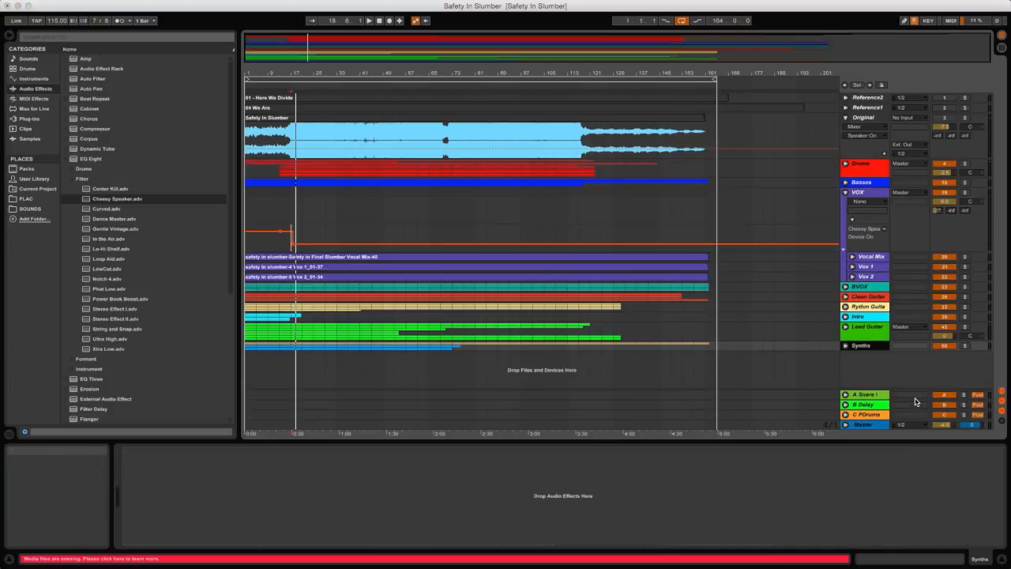
right_click(861, 414)
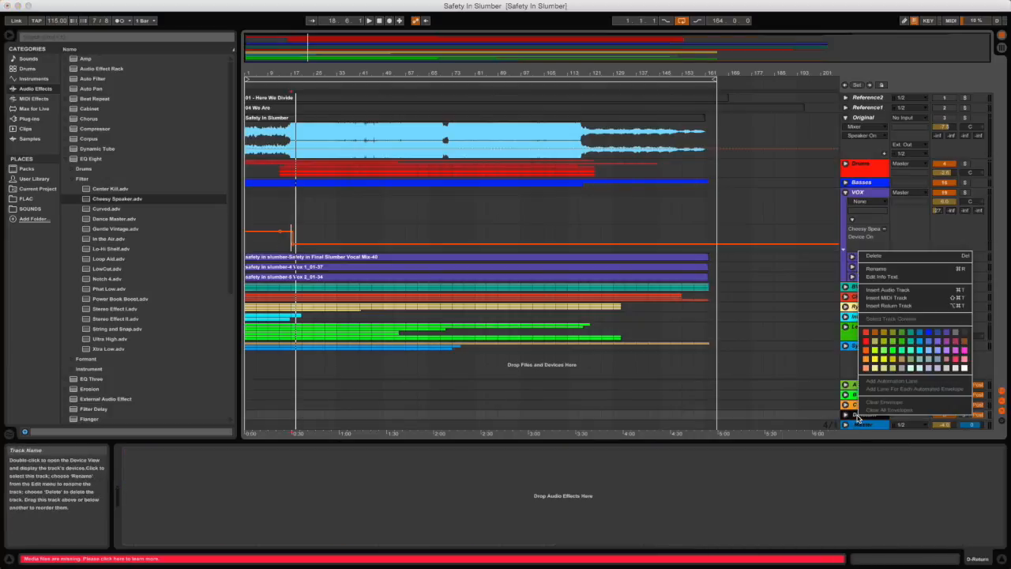
click(904, 269)
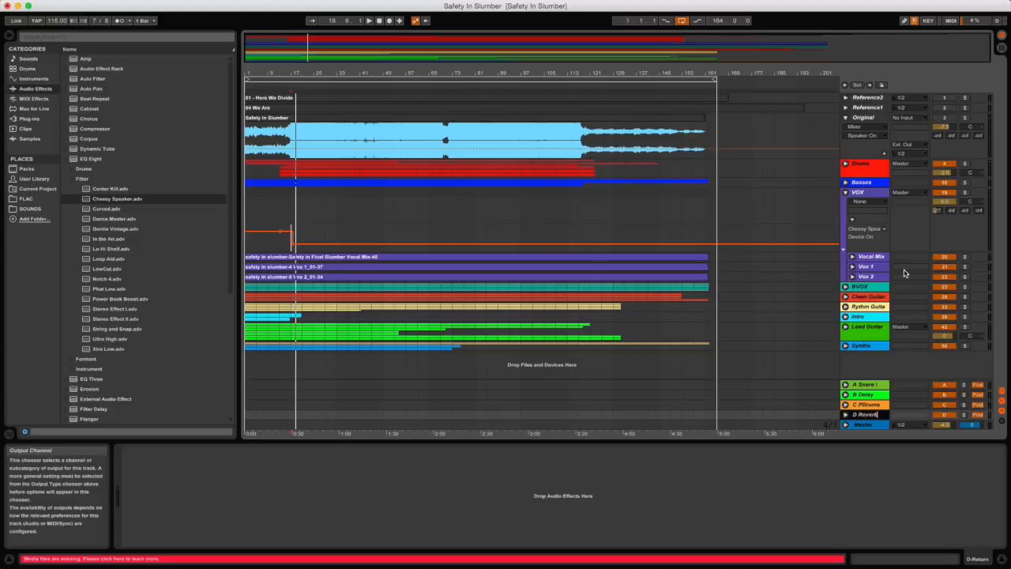
text(Reverb)
key(Return)
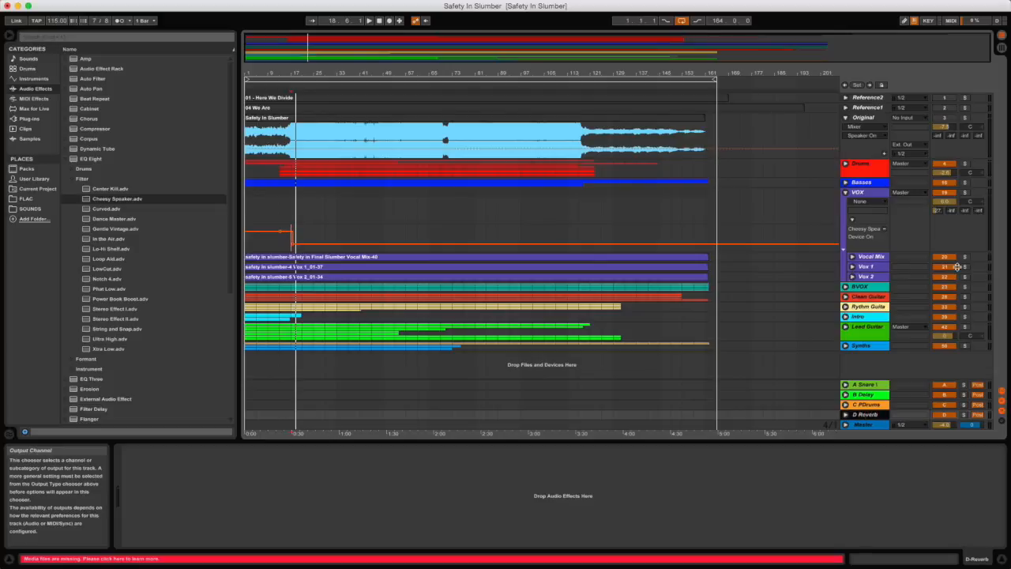
Unfold the Reverb return track and load the ValhallaPlate plug-in from the Lexicon folder onto it.
click(845, 414)
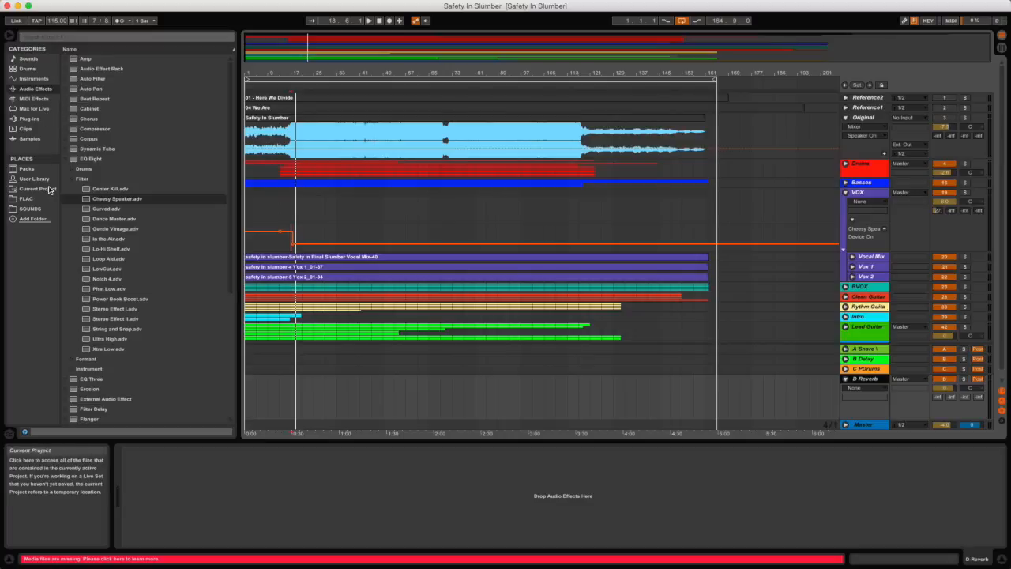
click(36, 111)
click(34, 120)
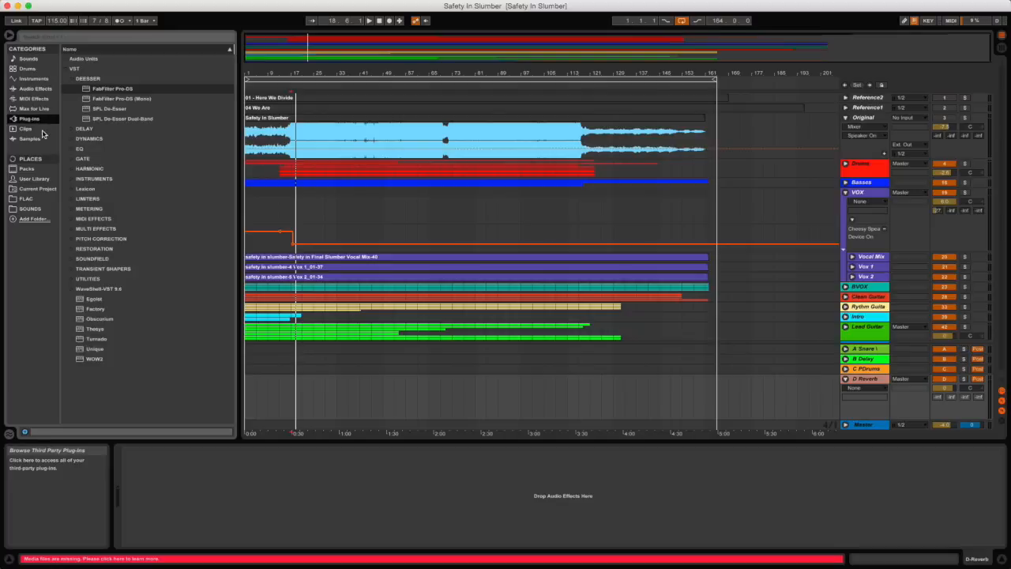
click(120, 238)
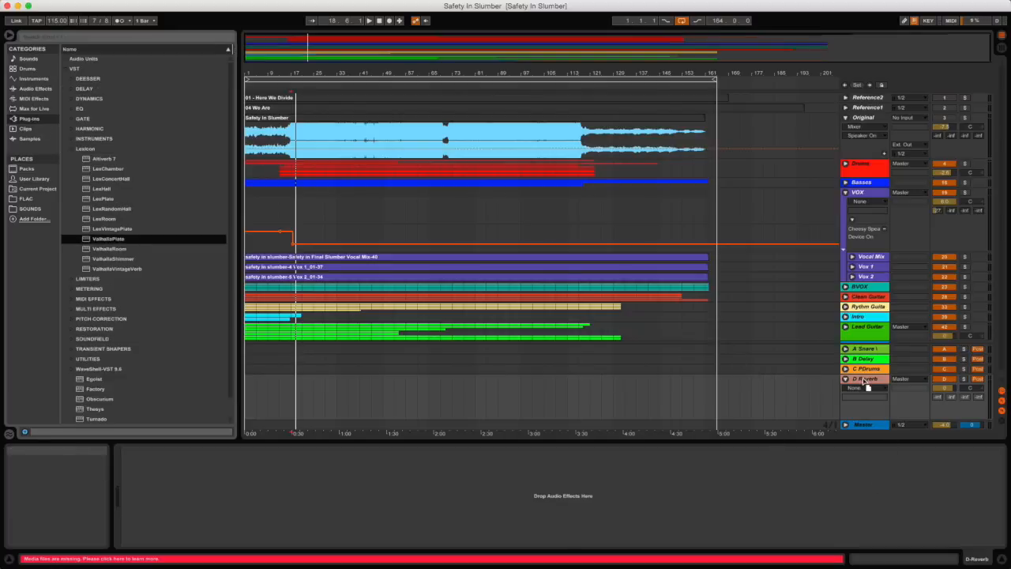
drag(866, 383, 866, 384)
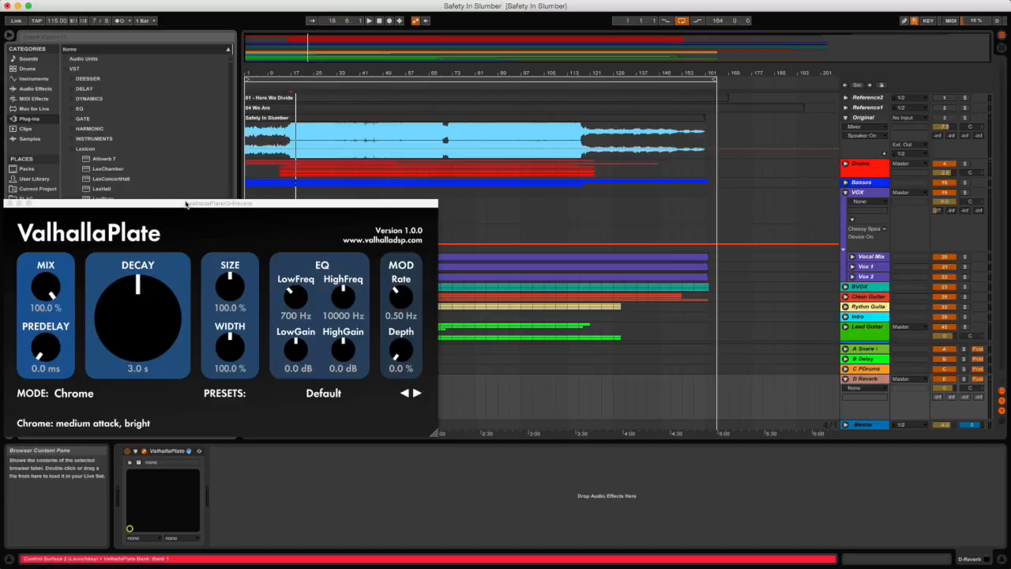
Set ValhallaPlate's decay to 2.0 s and predelay to 2.6 ms, and move its window clear of the mixer controls.
drag(158, 296, 160, 333)
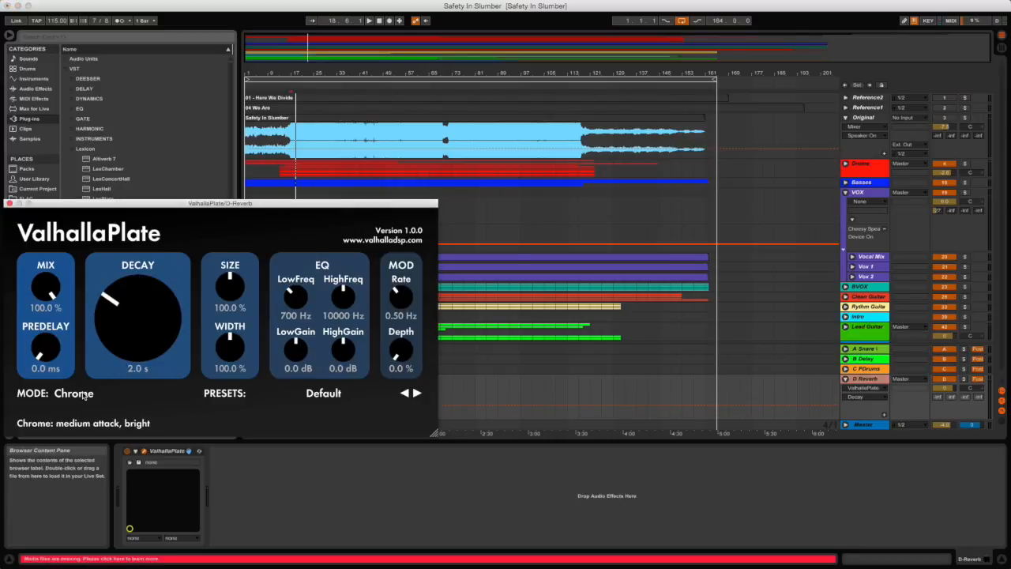
drag(50, 356, 53, 343)
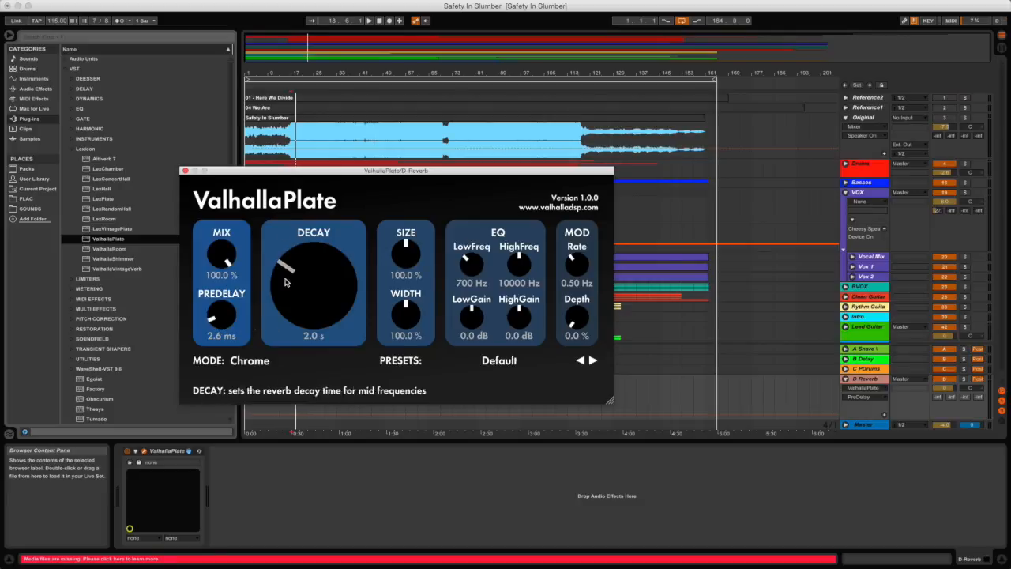
drag(267, 175, 350, 244)
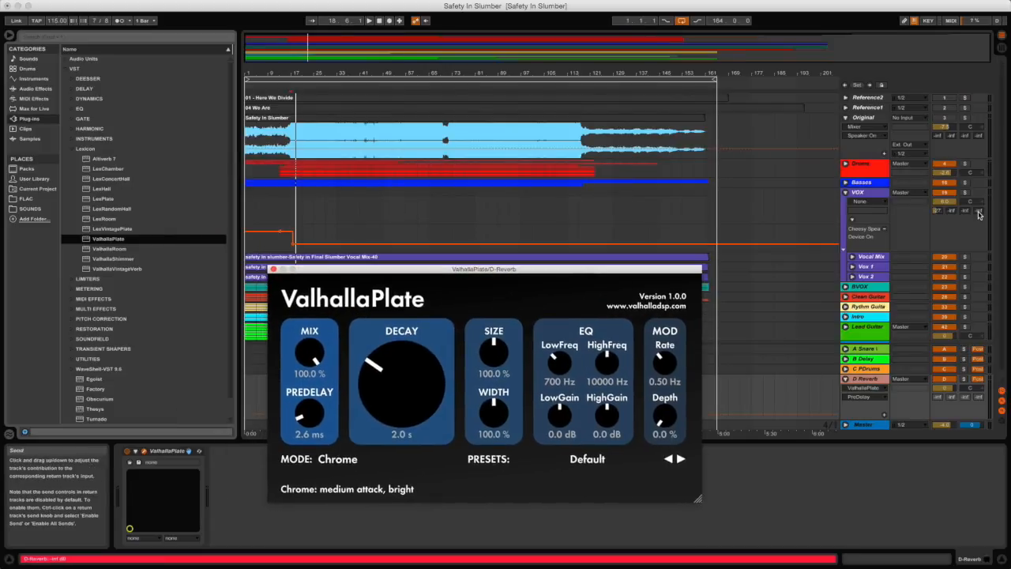
Play the mix and adjust the VOX group's send to the Reverb return to about -10 dB.
click(980, 215)
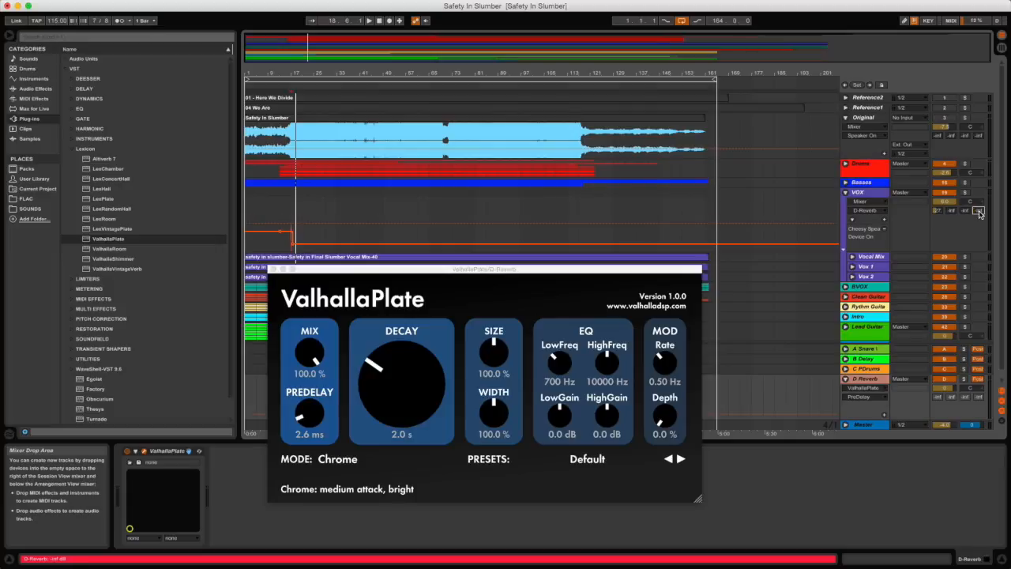
key(space)
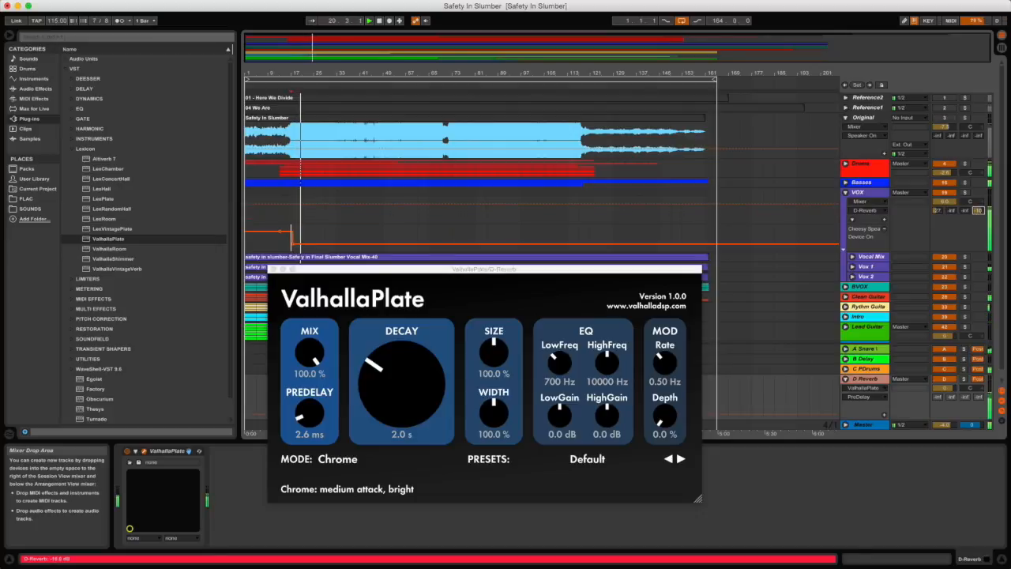
drag(977, 211, 979, 215)
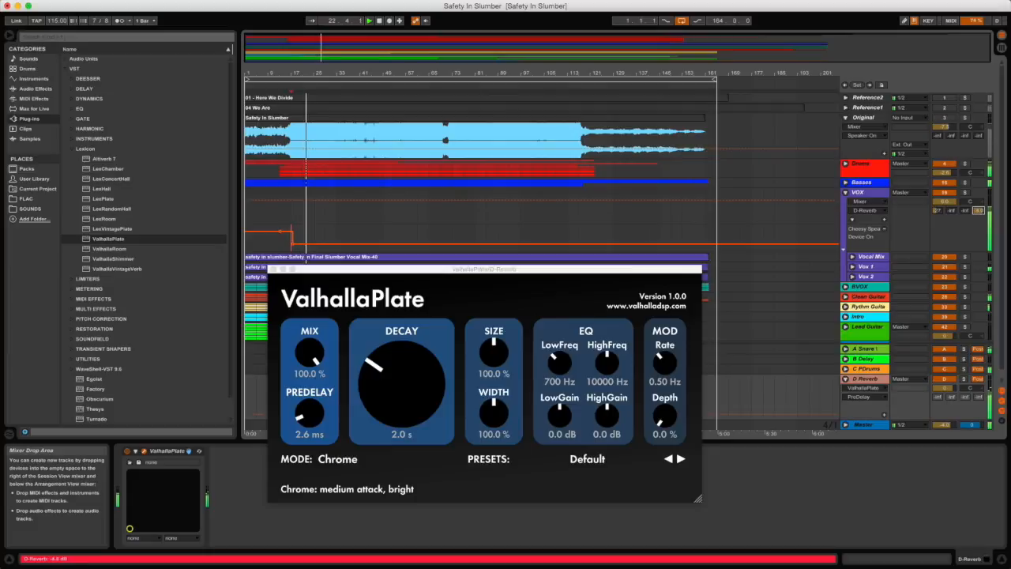
drag(979, 211, 979, 224)
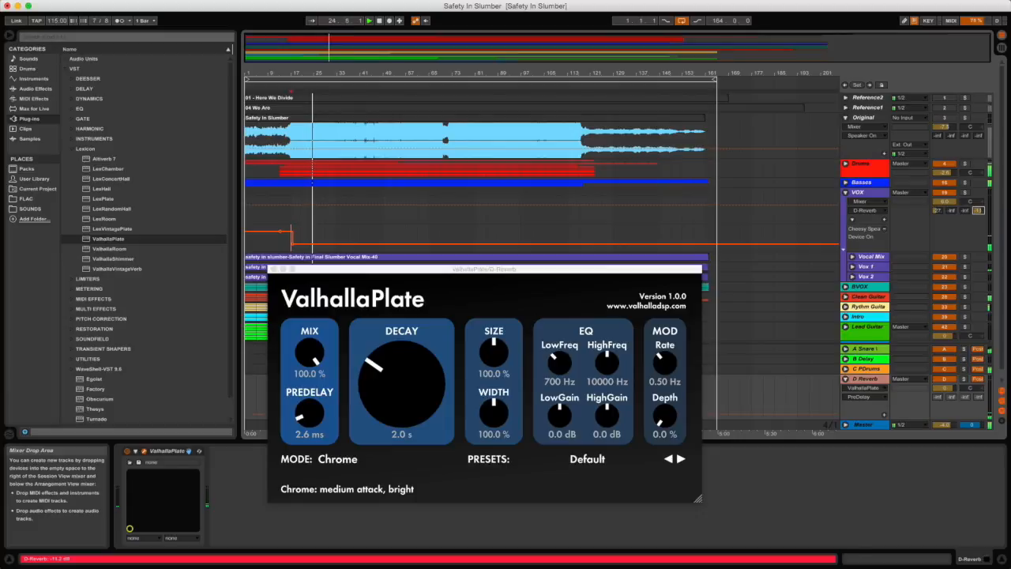
drag(979, 211, 979, 213)
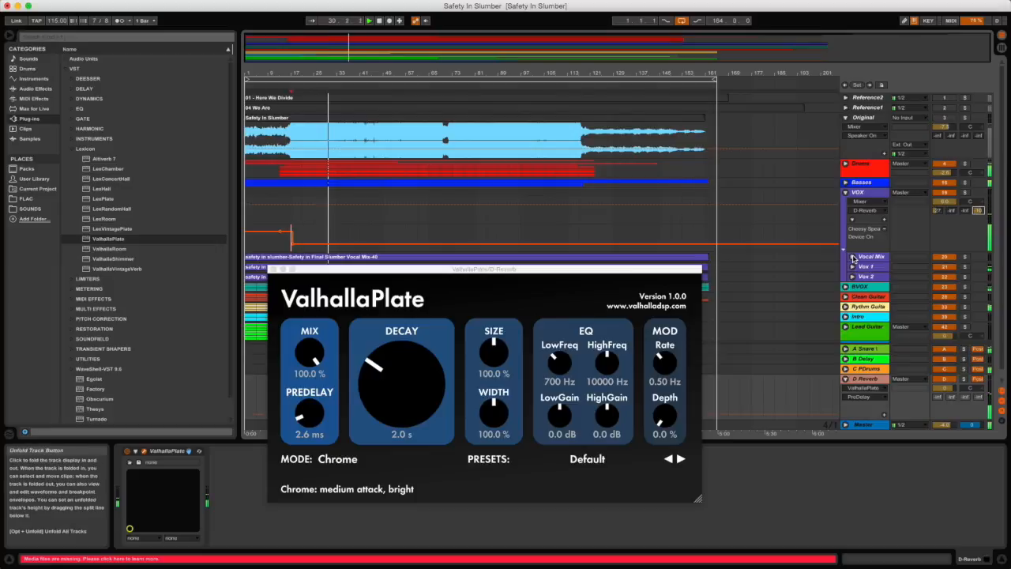
Unfold Vox 1 to set its volume to -21.7 dB, fold it again, and close the ValhallaPlate window.
click(853, 266)
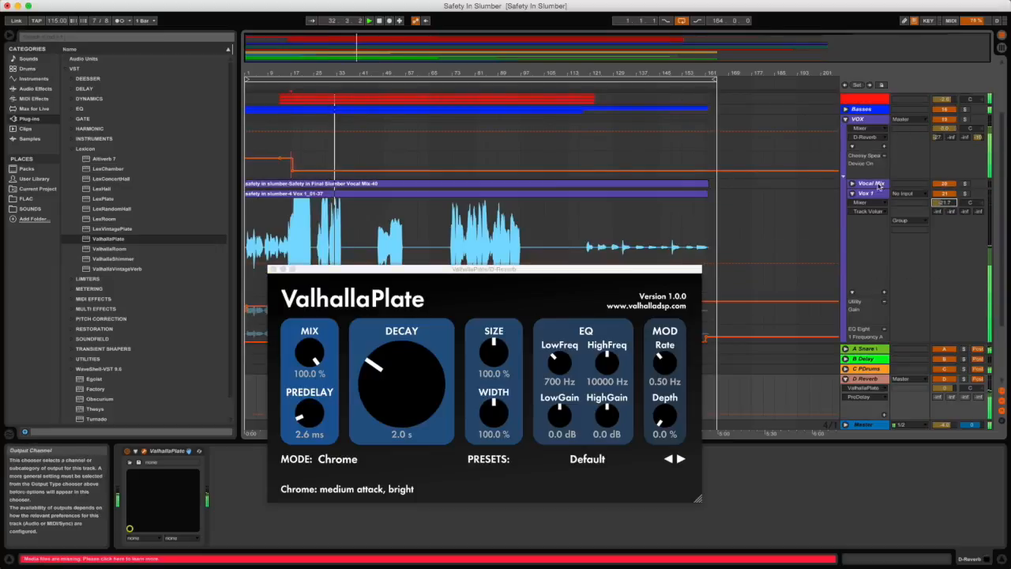
click(852, 193)
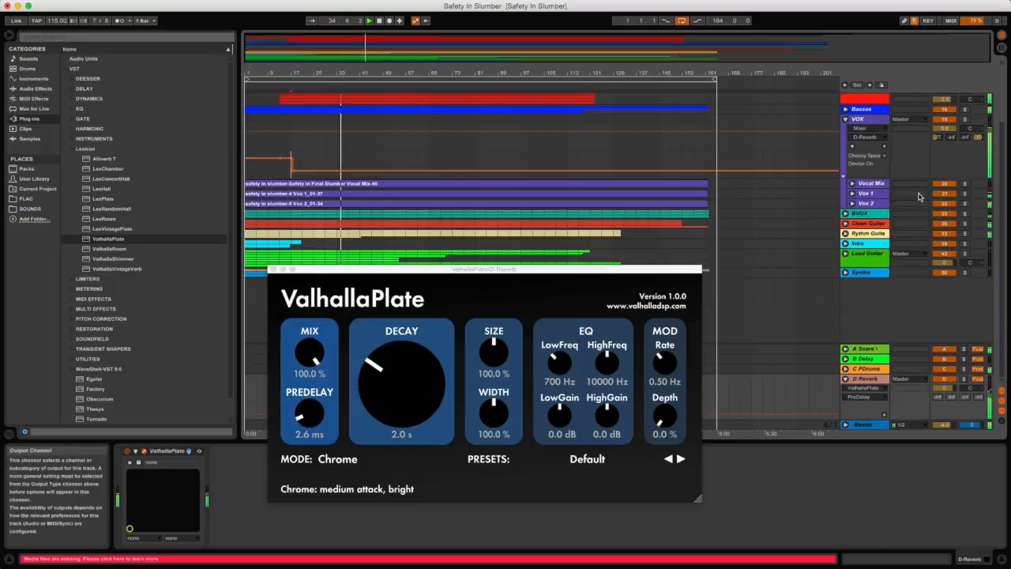
click(273, 269)
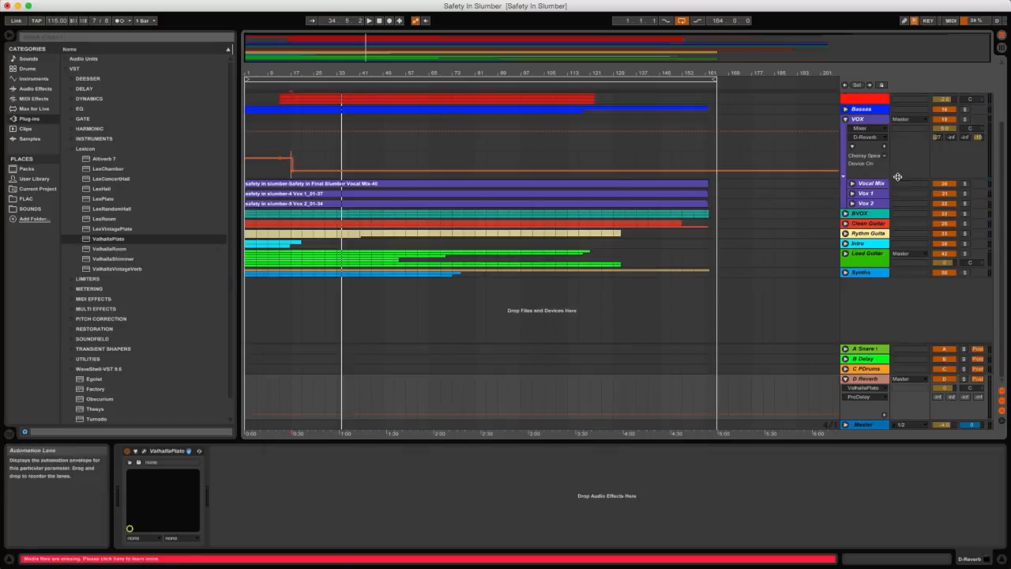
Insert a new return track, name it Room Reverb, and colour it yellow.
click(869, 203)
click(861, 120)
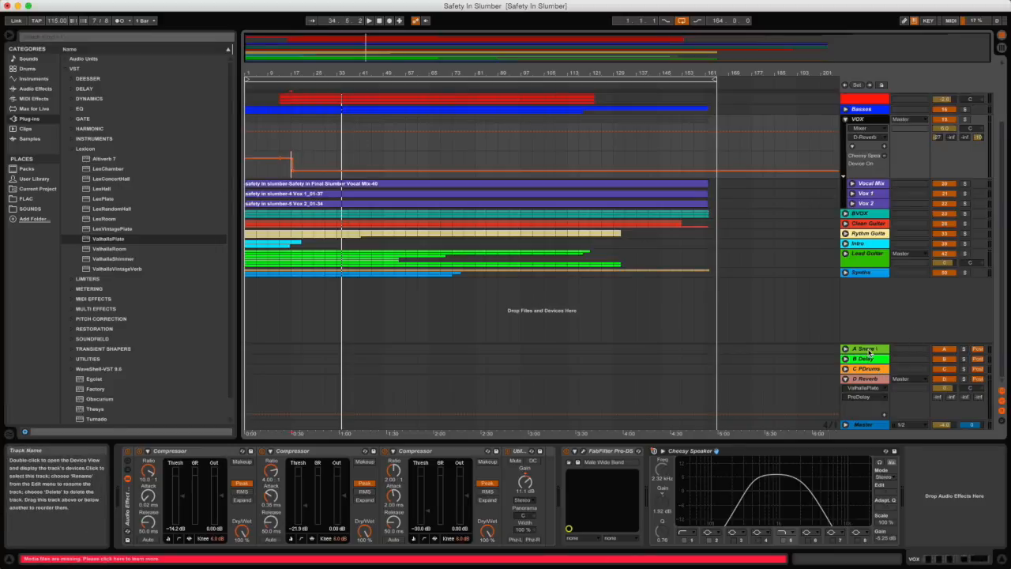
scroll(849, 380, up, 3)
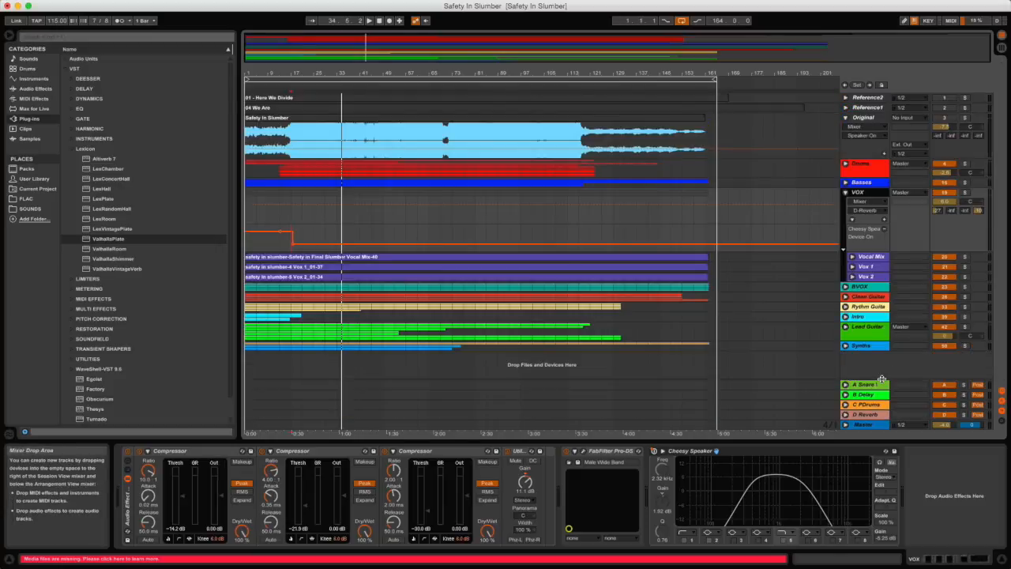
right_click(869, 369)
click(901, 388)
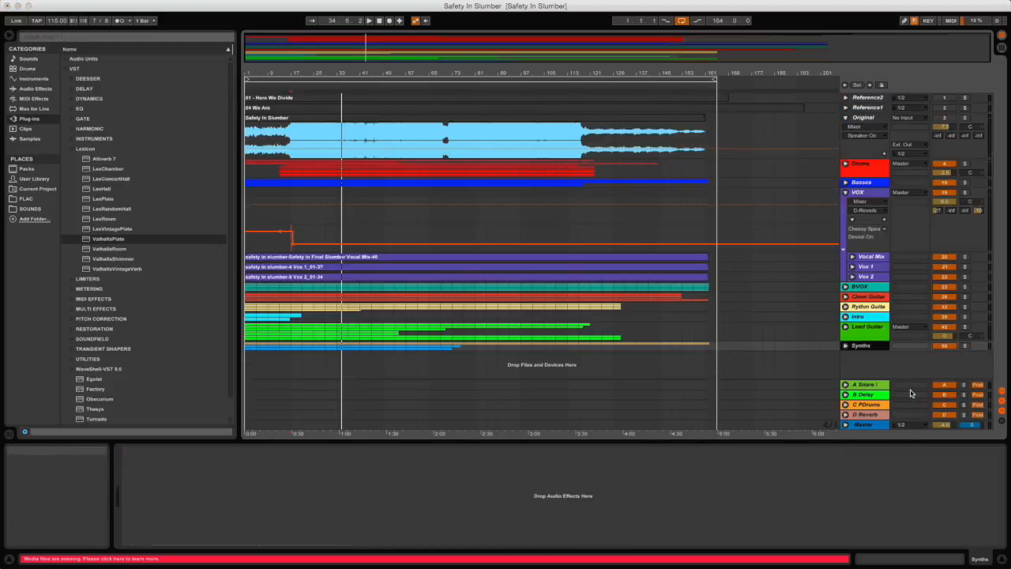
right_click(863, 416)
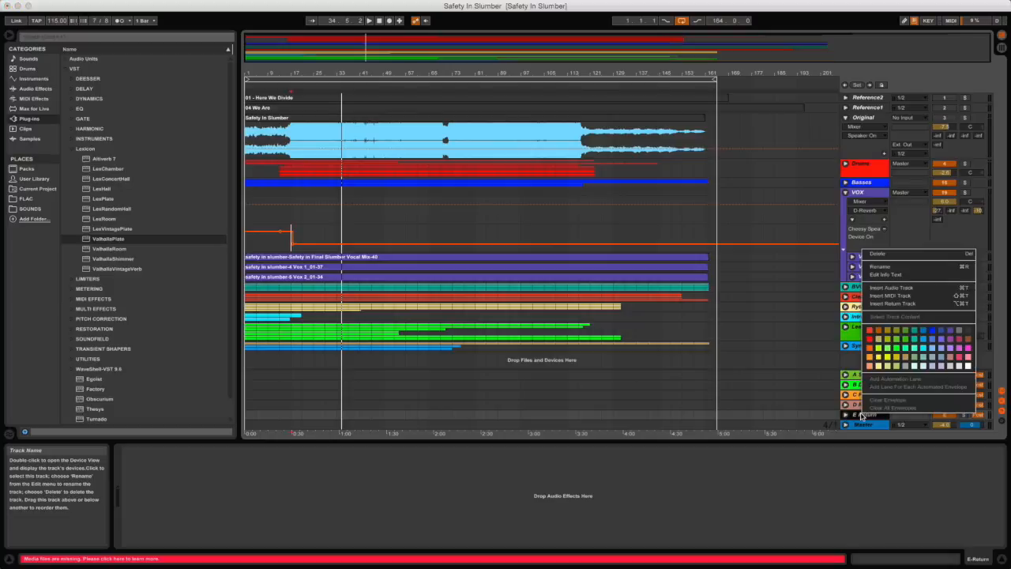
click(898, 273)
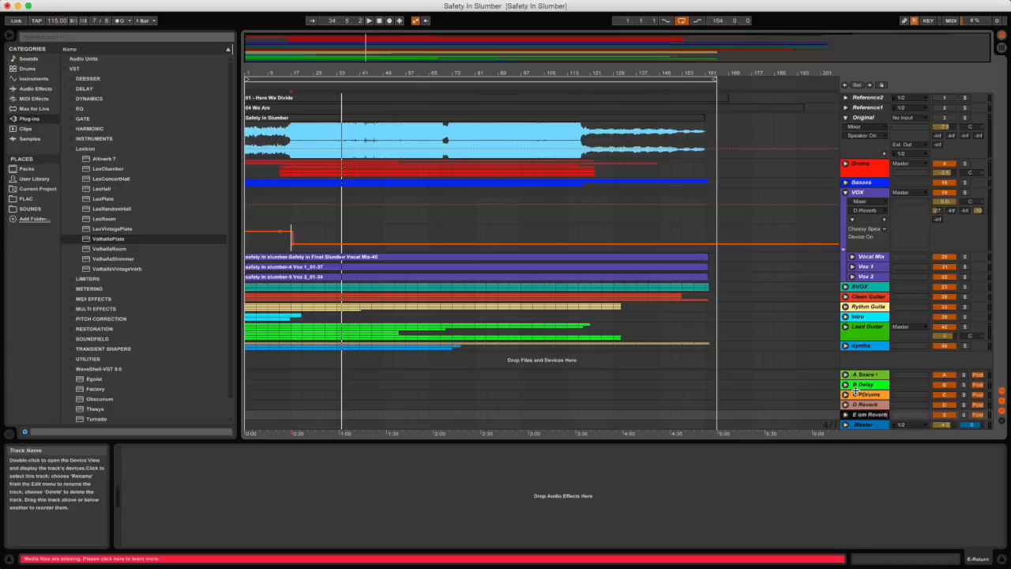
key(Return)
Rename the existing Reverb return track as Plate.
right_click(876, 407)
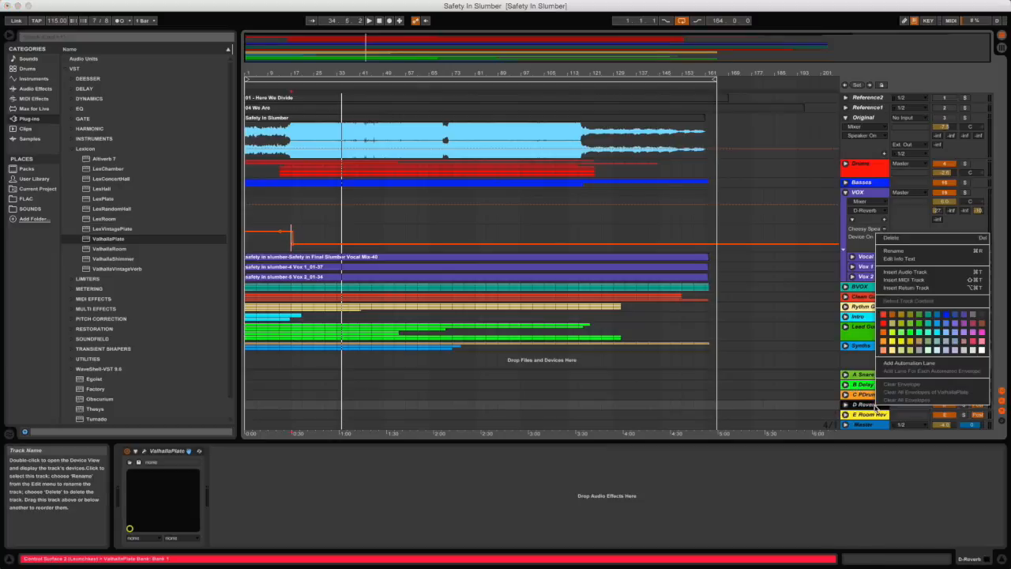
click(919, 256)
text(D Plat)
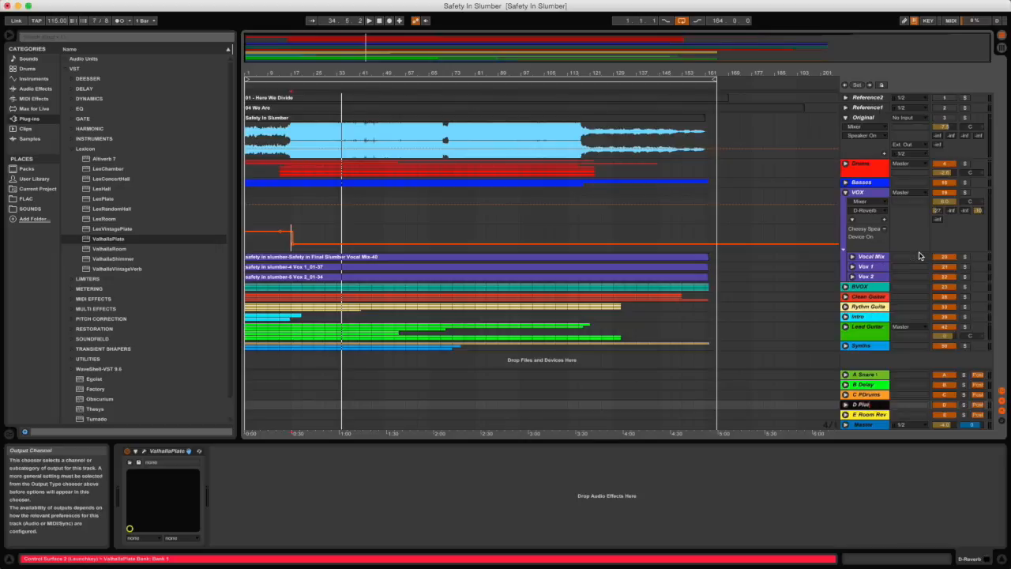
text(e)
key(Return)
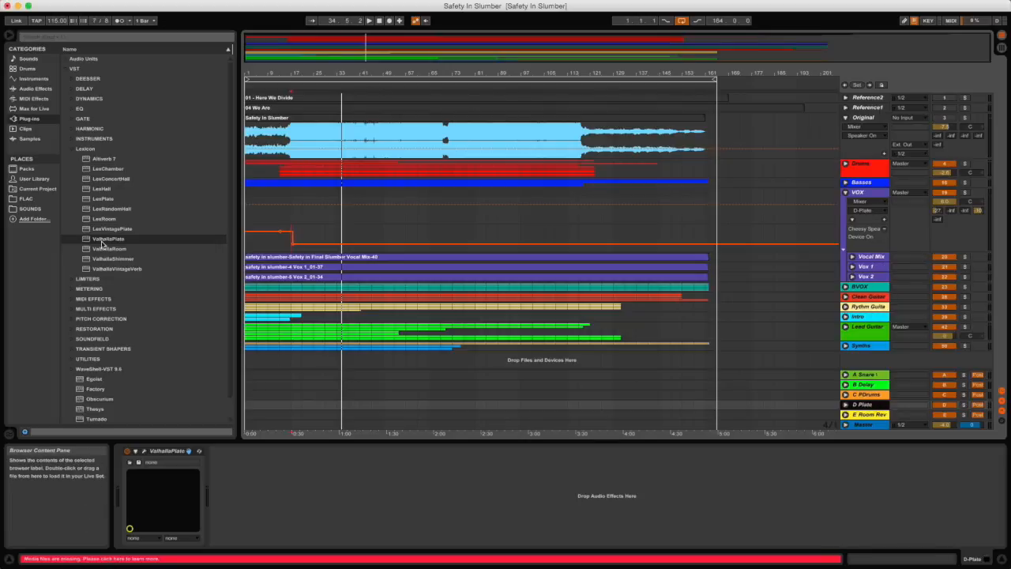
Load LexRoom from the Lexicon folder onto the Room Reverb return with the Medium Live Room 1 preset, and close its window.
drag(108, 217, 872, 418)
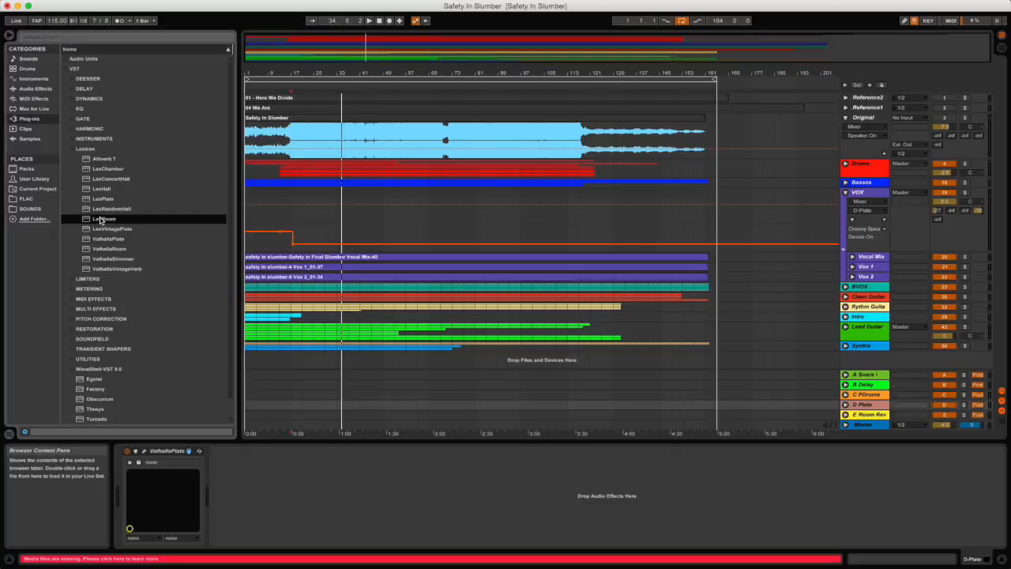
drag(100, 220, 869, 414)
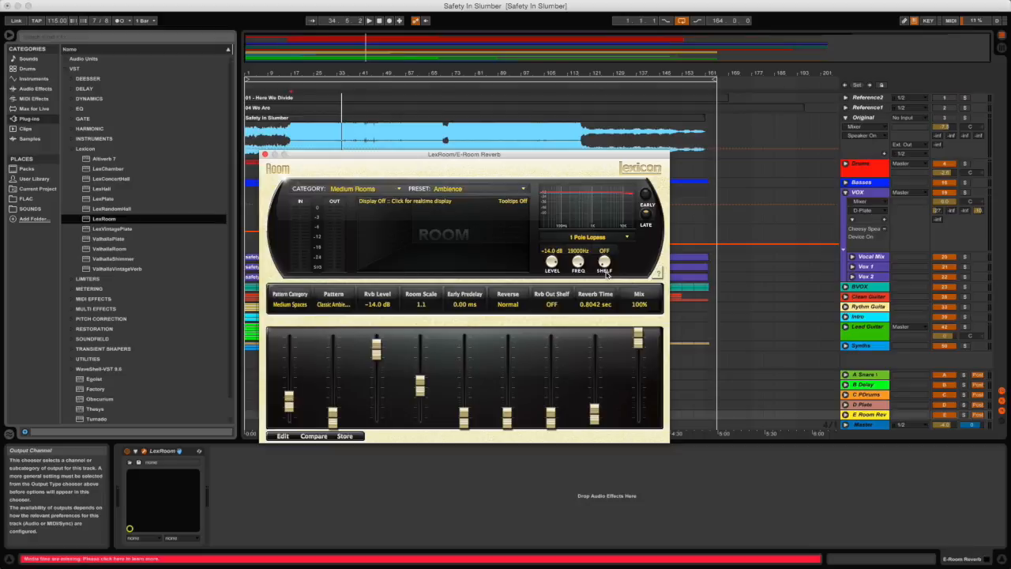
click(598, 202)
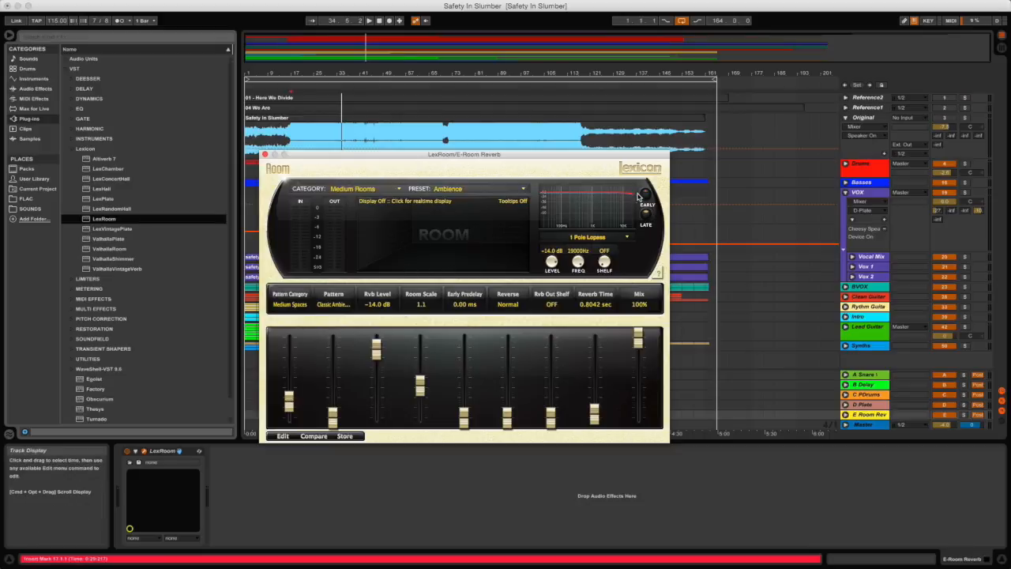
click(462, 190)
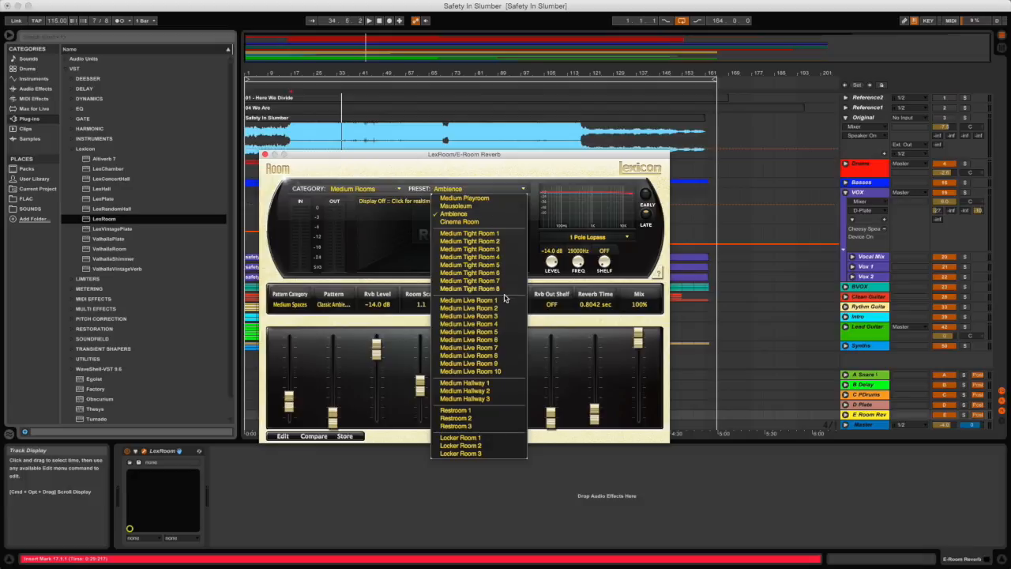
click(505, 301)
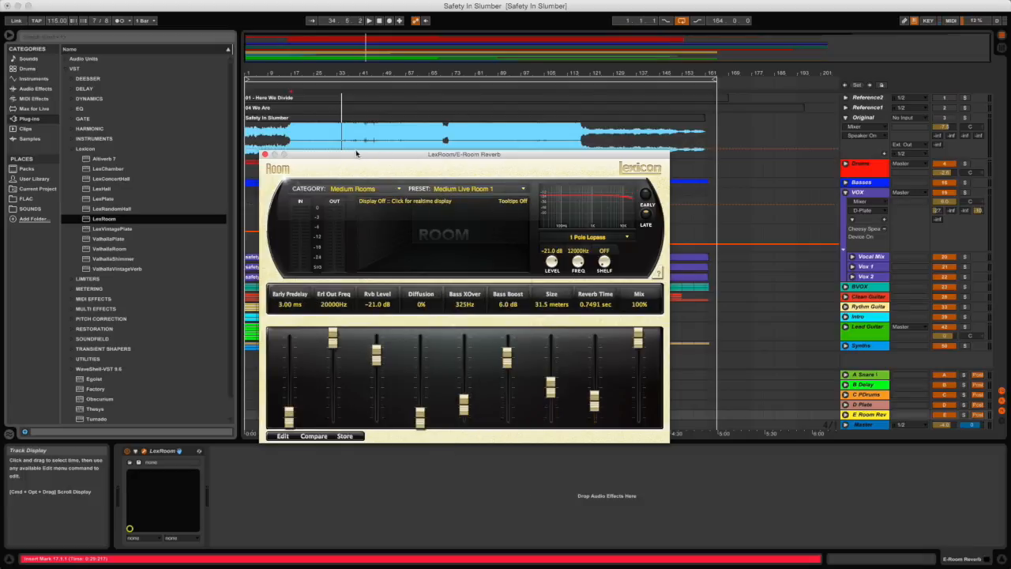
click(266, 154)
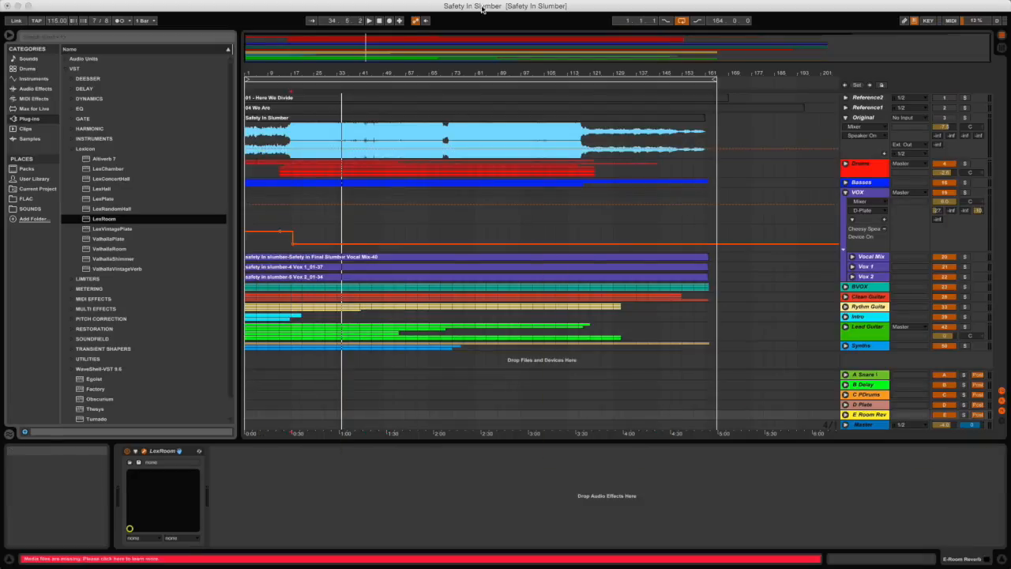
Play the mix and raise the VOX group's send to the Room Reverb return by ear.
click(369, 21)
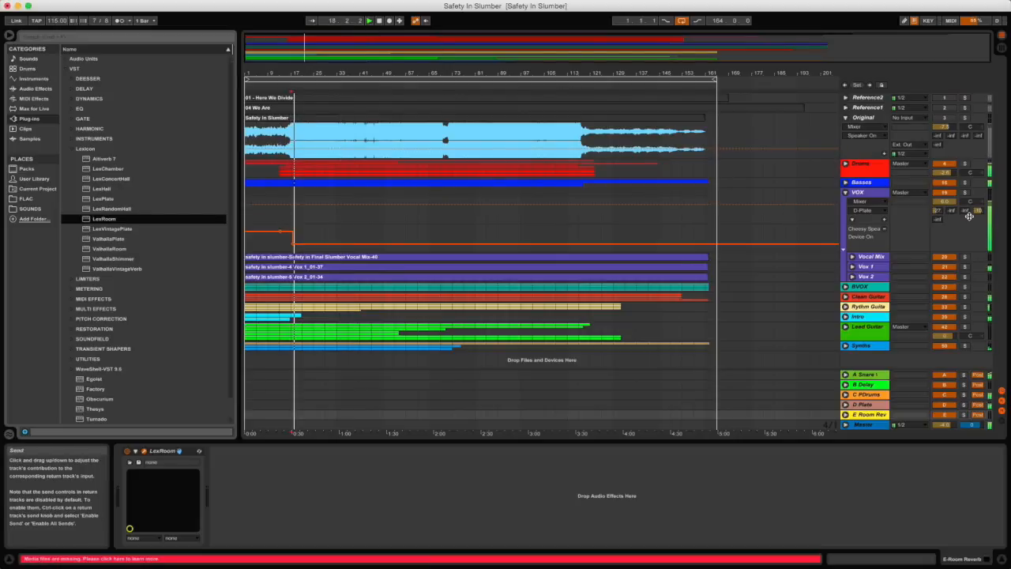
mouse_move(938, 219)
mouse_down()
mouse_move(937, 207)
mouse_move(938, 222)
mouse_up()
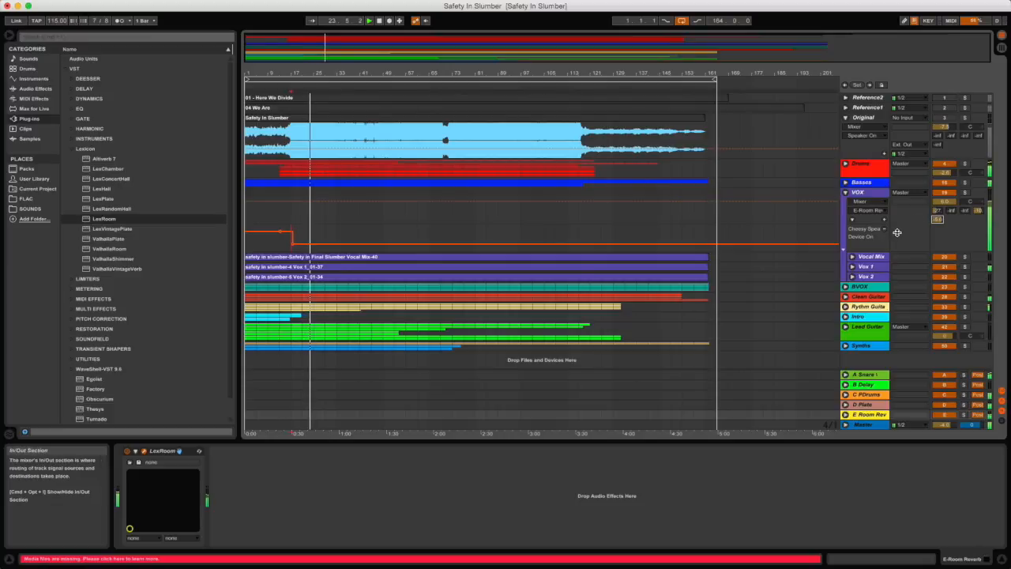
drag(937, 222, 938, 231)
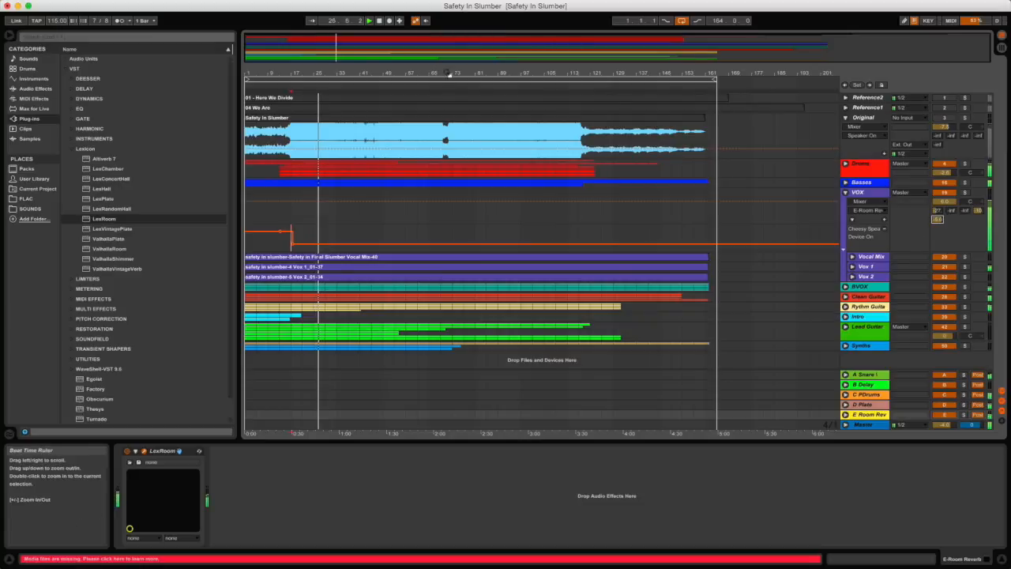
Unfold the Vox 1 track to show its waveform and automation lanes, leaving Vocal Mix folded.
click(853, 256)
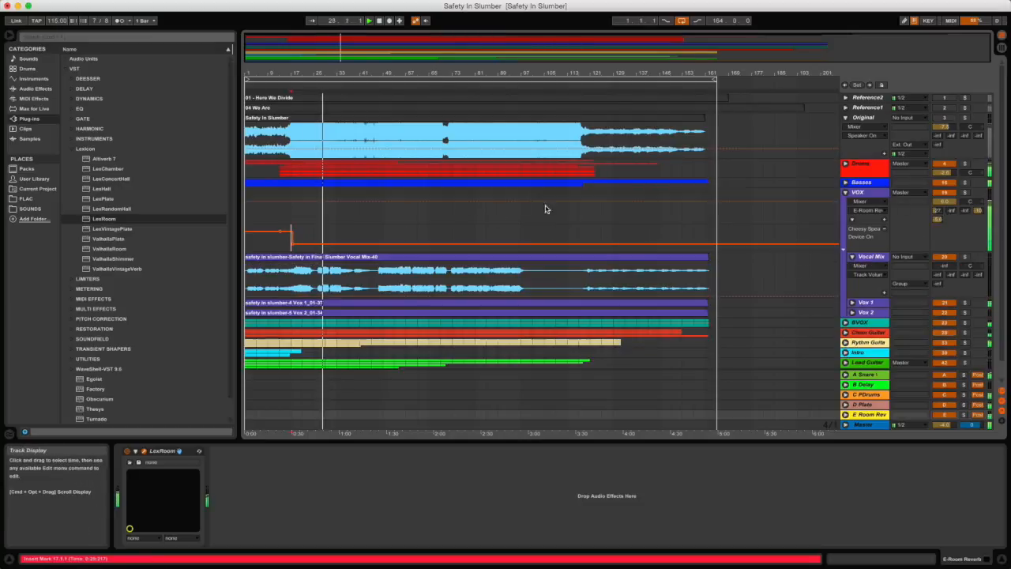
click(852, 257)
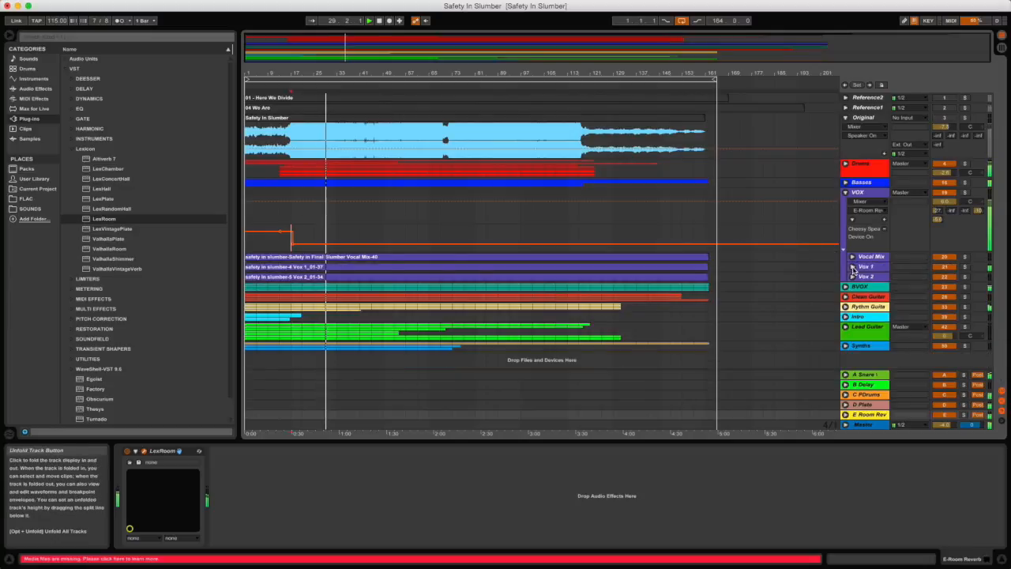
click(852, 266)
drag(882, 363, 882, 356)
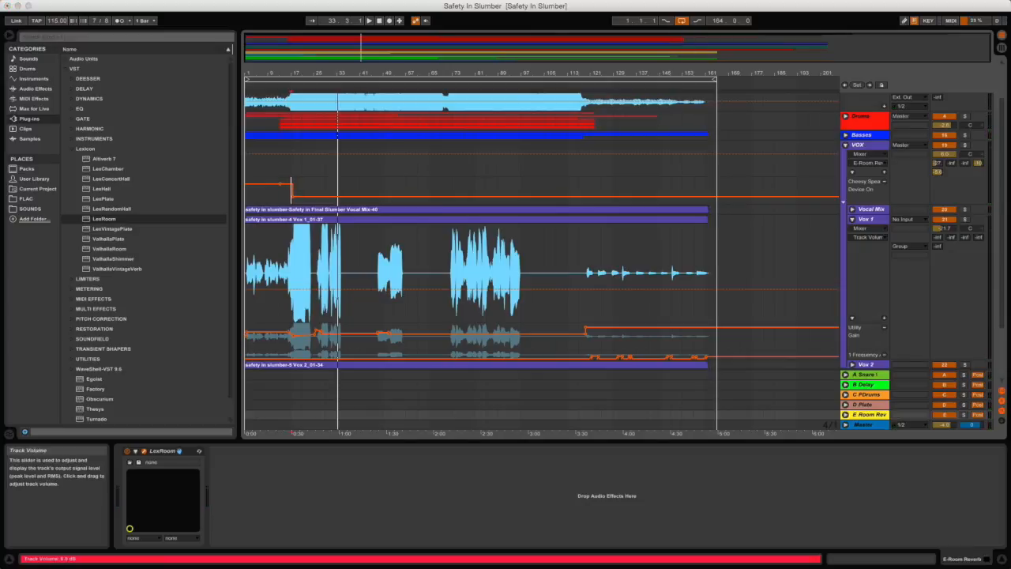
Solo the VOX group and audition the vocals from bar 117 and from bar 49.
click(965, 146)
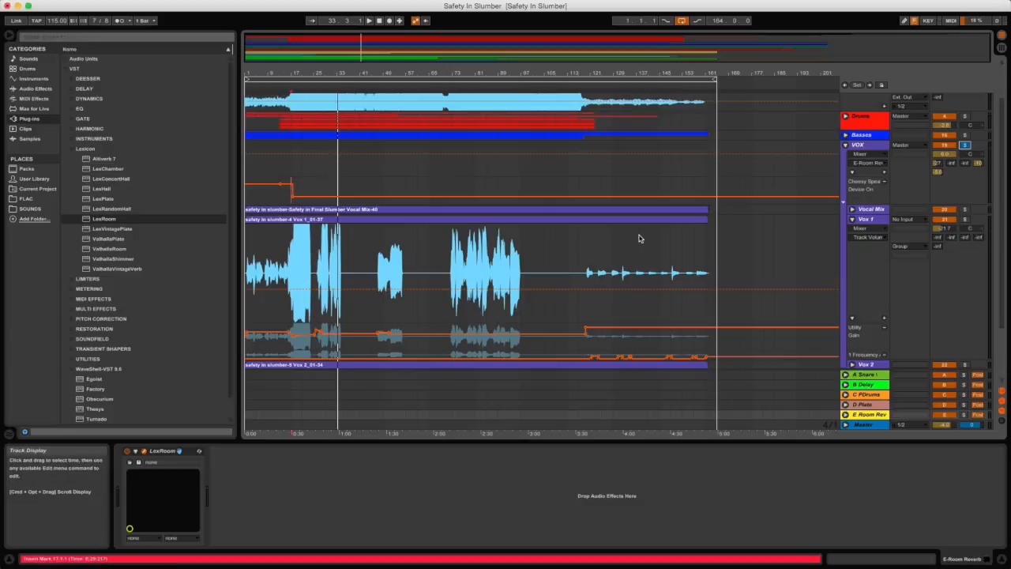
click(580, 261)
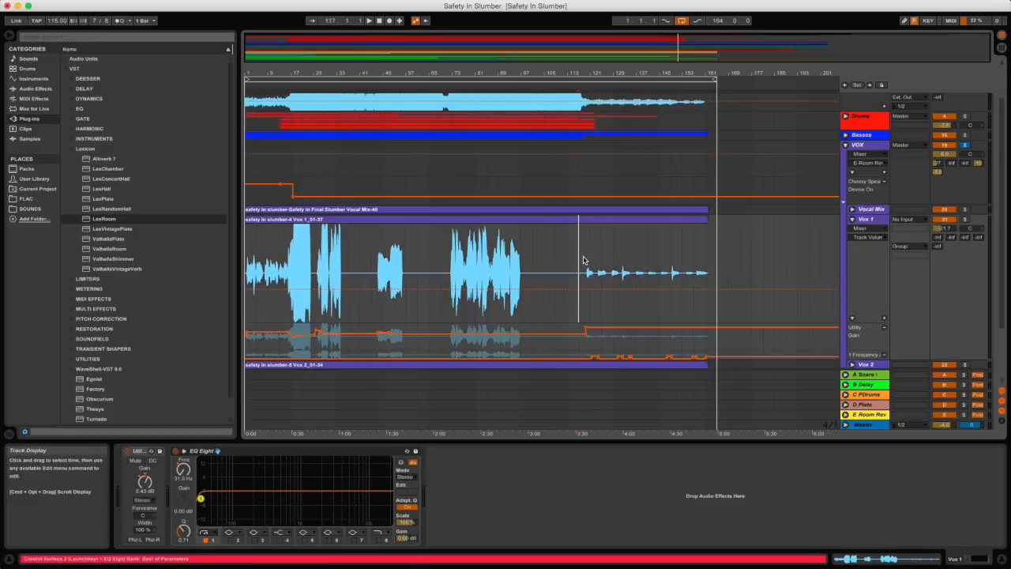
key(space)
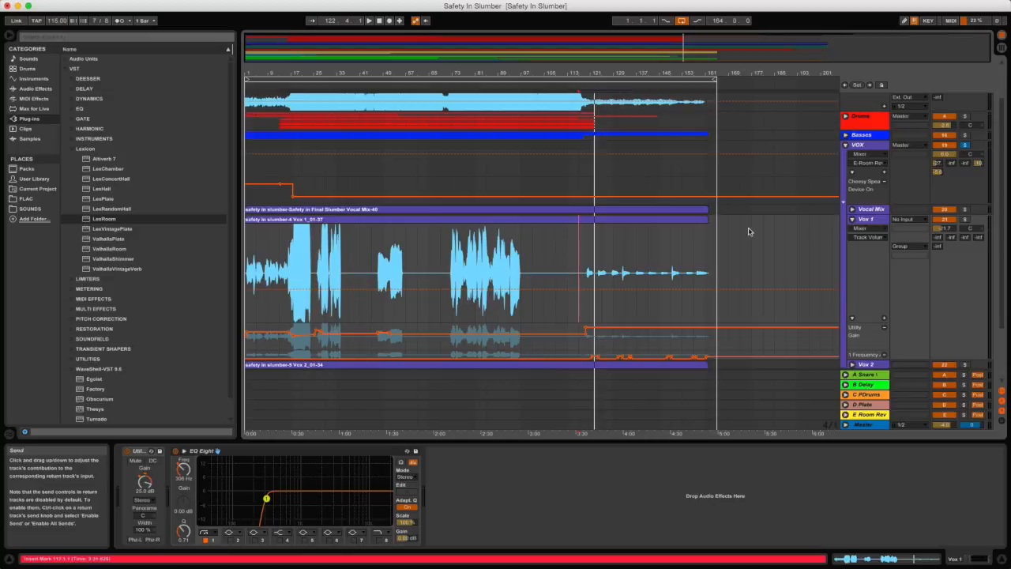
click(377, 248)
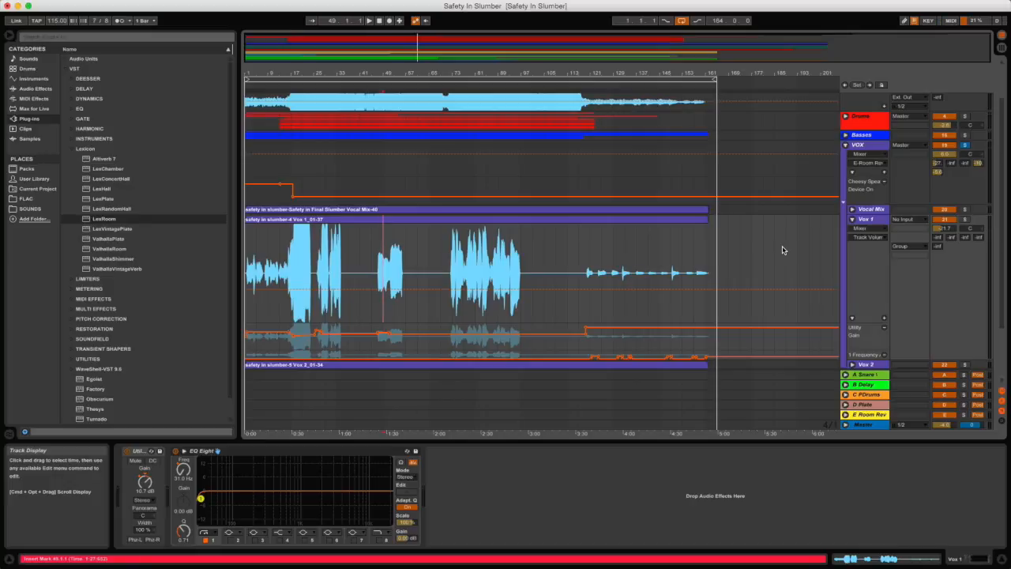
click(872, 146)
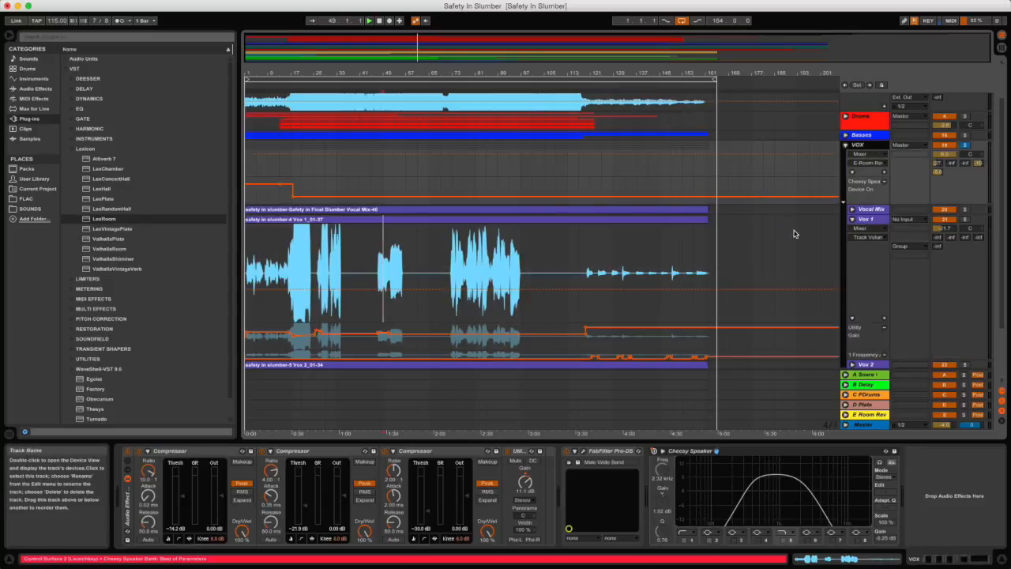
key(space)
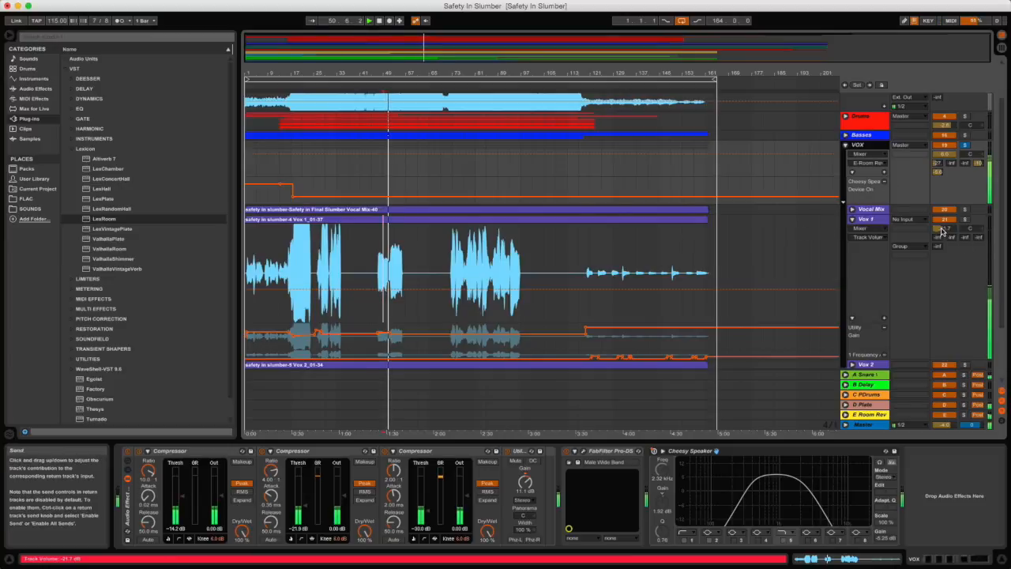
Adjust the VOX group's Plate send, set its Room Reverb send to -4.0 dB, and set Vox 1's volume to -22.8 dB.
click(979, 162)
drag(980, 162, 937, 168)
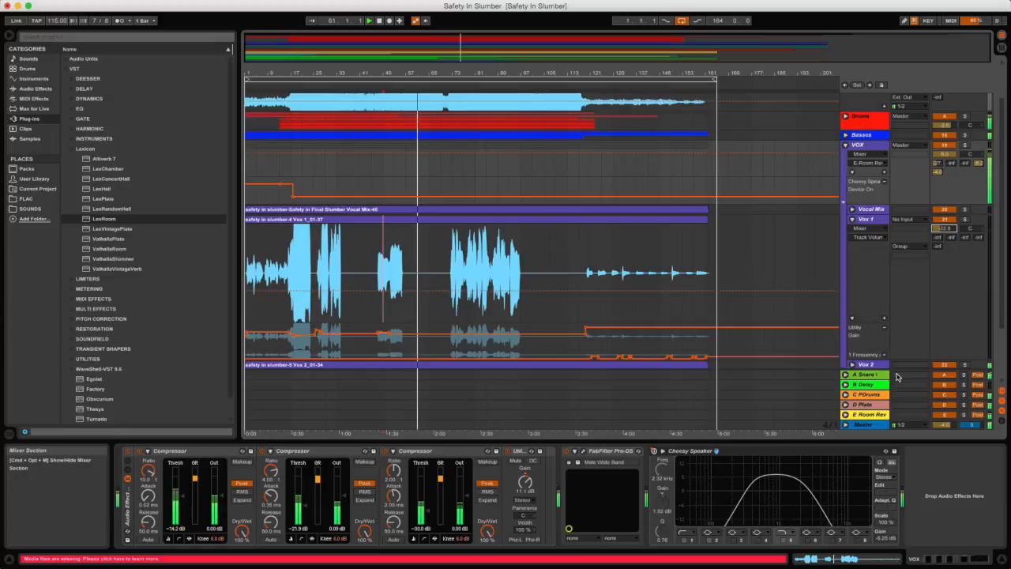
click(852, 364)
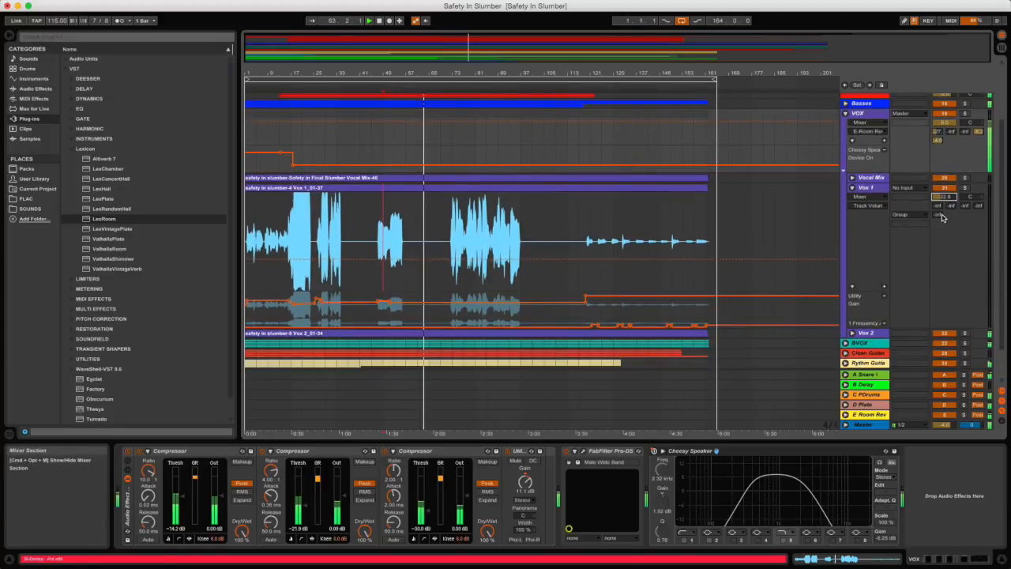
key(space)
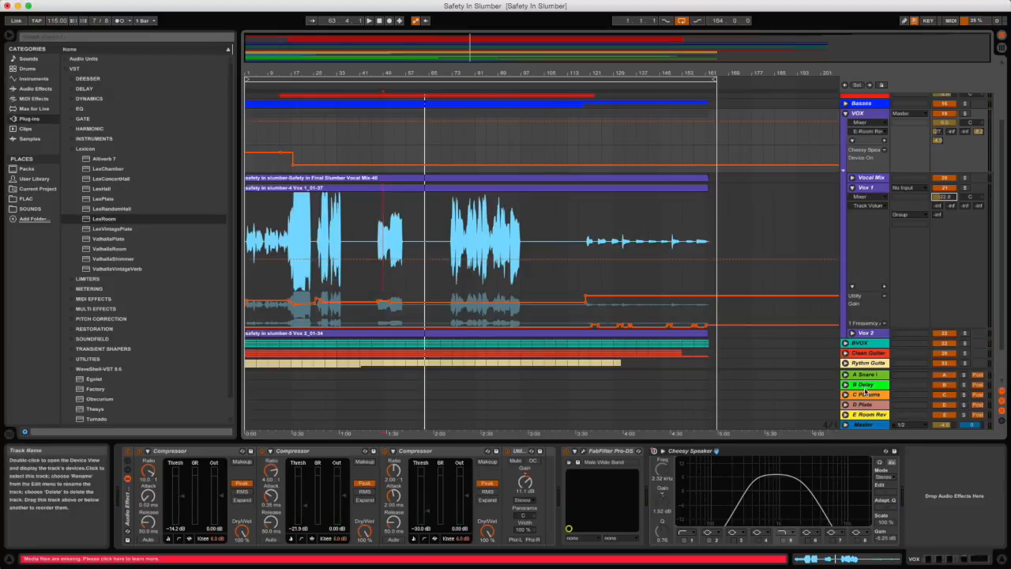
click(865, 387)
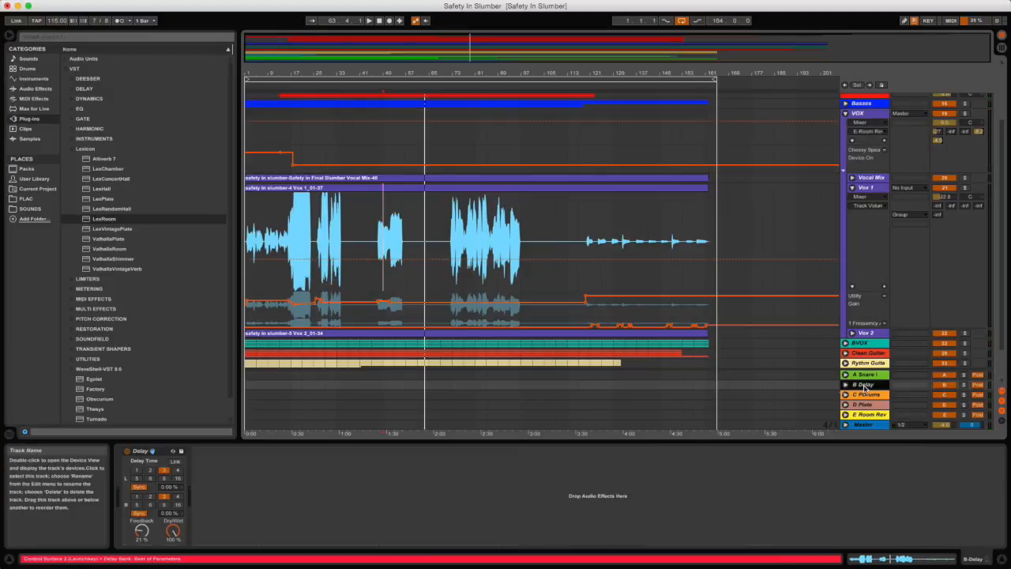
click(152, 452)
key(Delete)
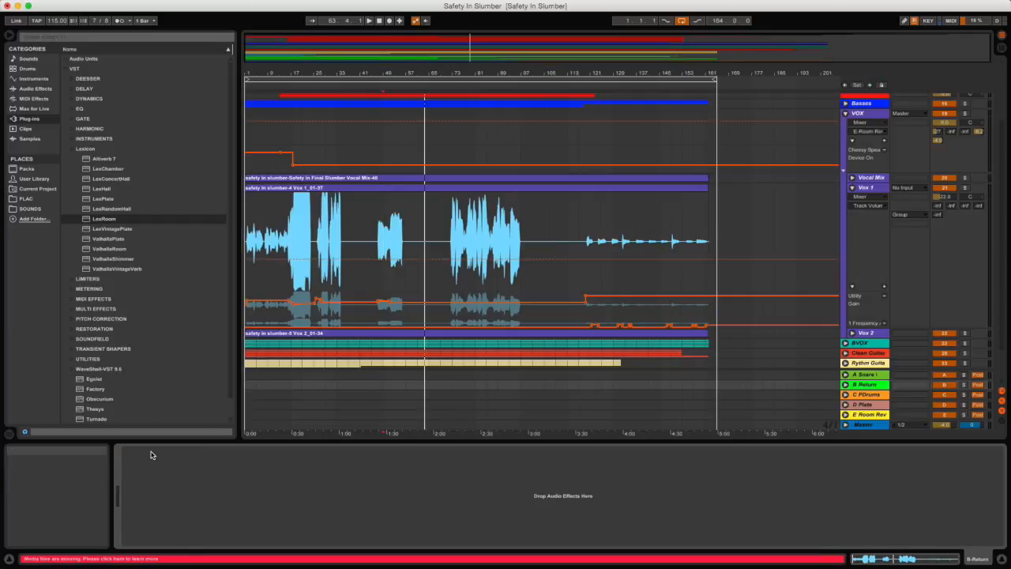
key(super+z)
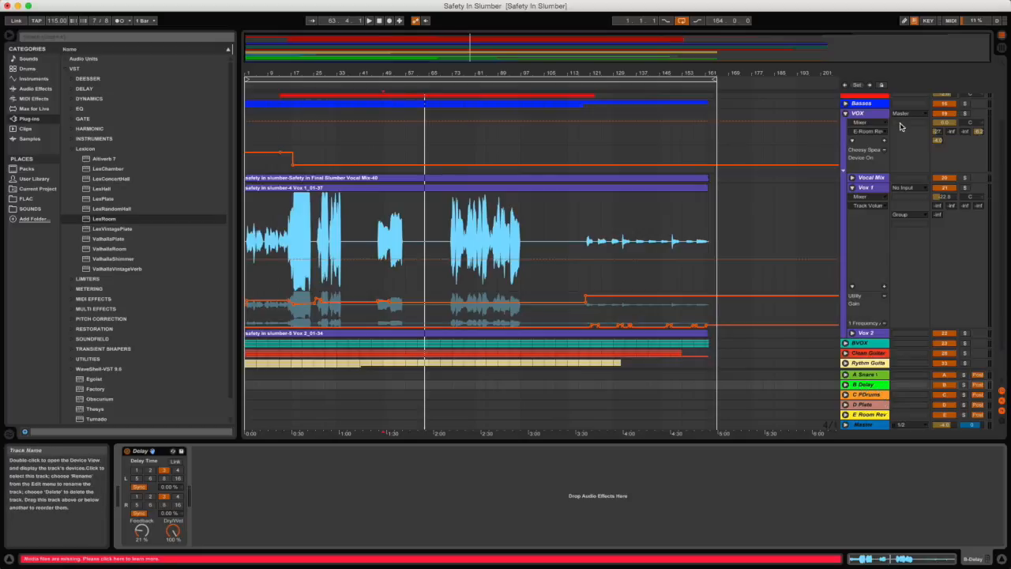
Set the VOX group's send to the Delay return to about -20 dB and play the mix from about bar 117.
click(950, 207)
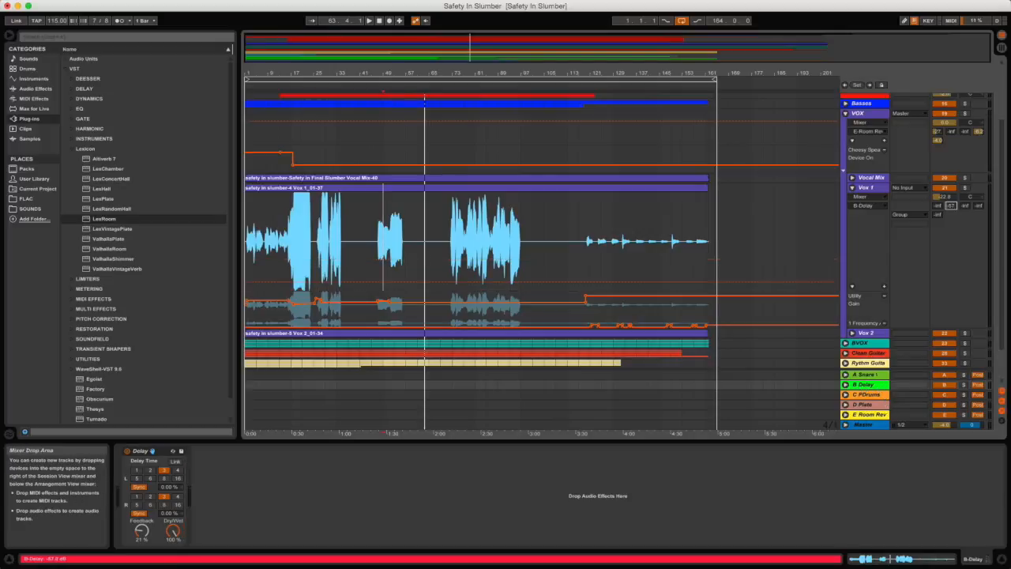
click(951, 131)
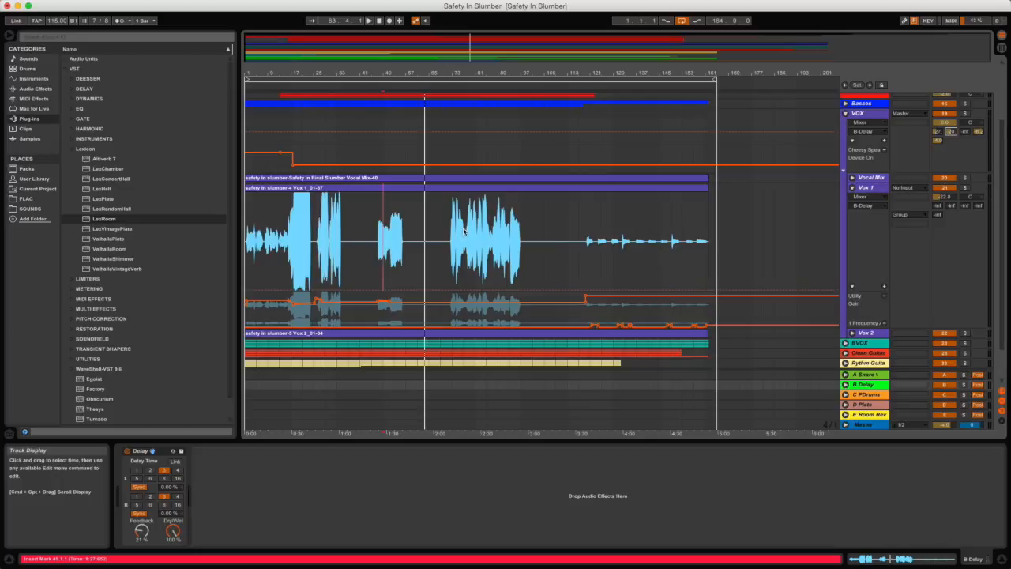
click(584, 237)
key(space)
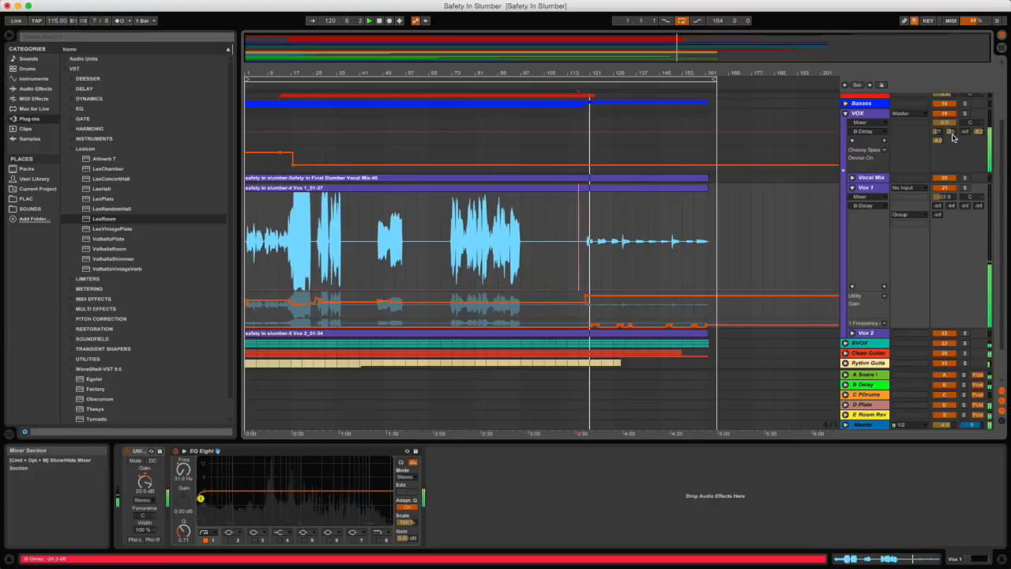
Raise the VOX group's Delay send, link the Delay return's channels, and set delay time to 2 sixteenths with 34% feedback.
drag(952, 133, 952, 99)
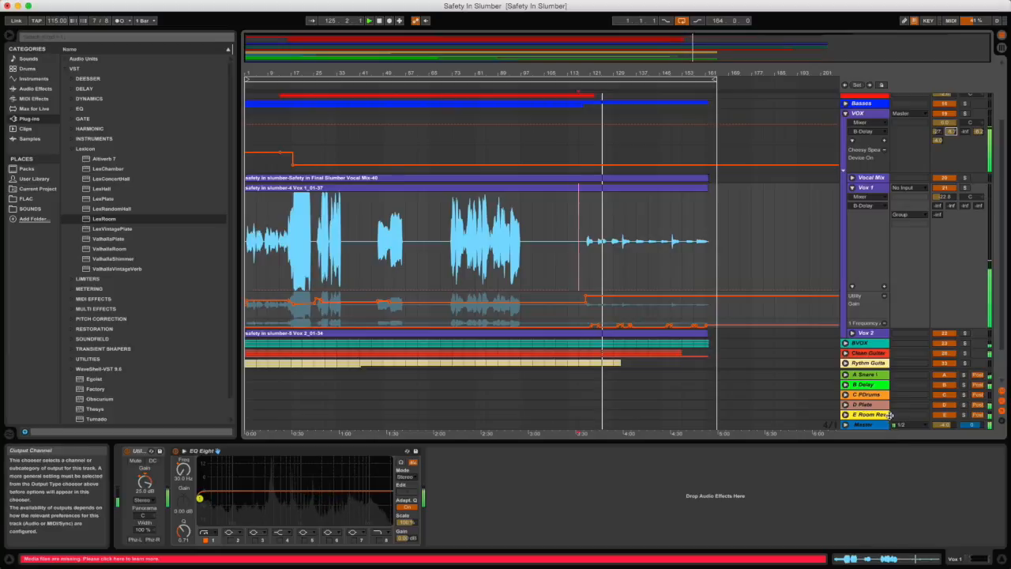
click(865, 384)
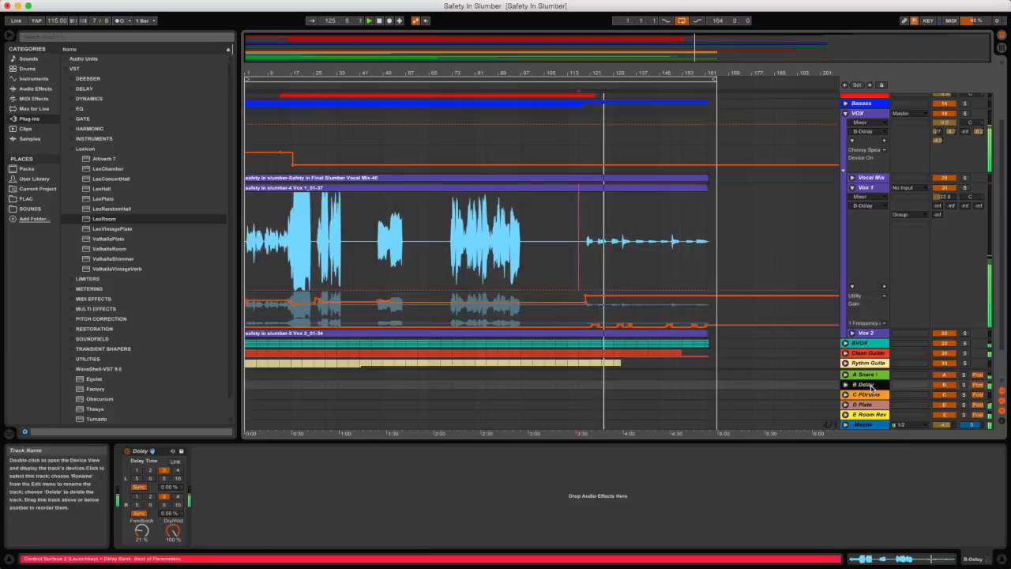
click(176, 461)
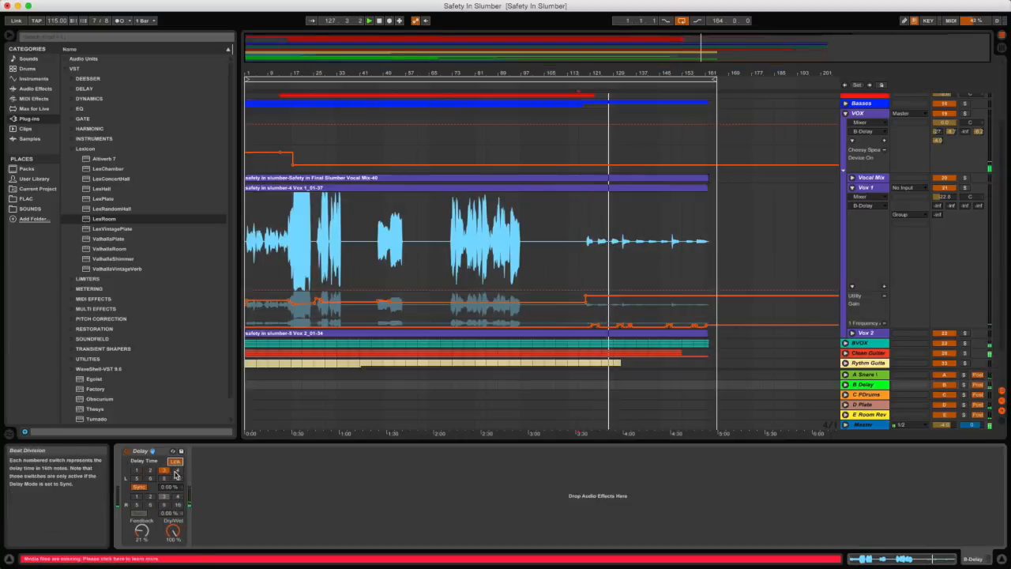
click(150, 470)
drag(147, 540, 146, 538)
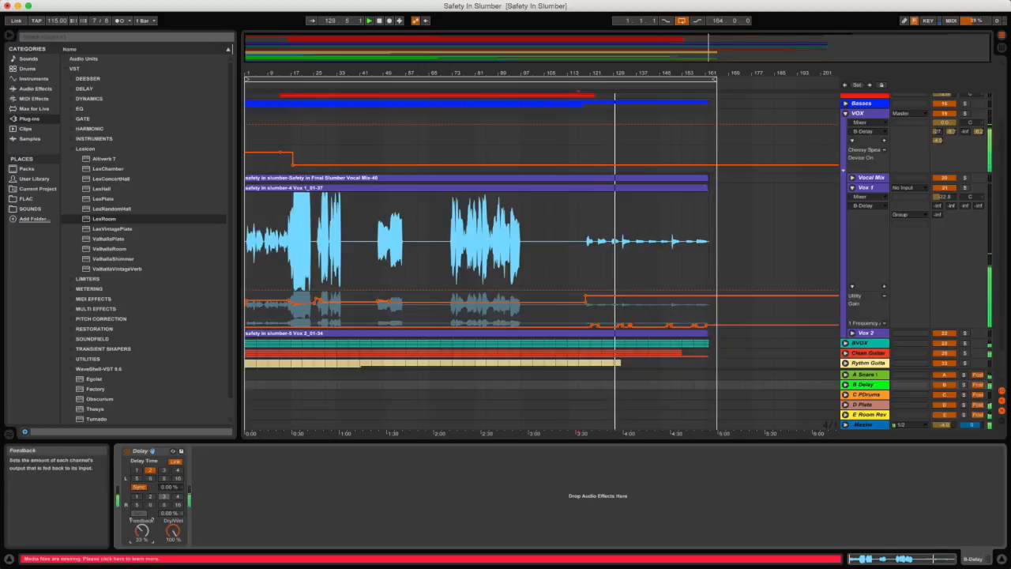
drag(142, 532, 143, 530)
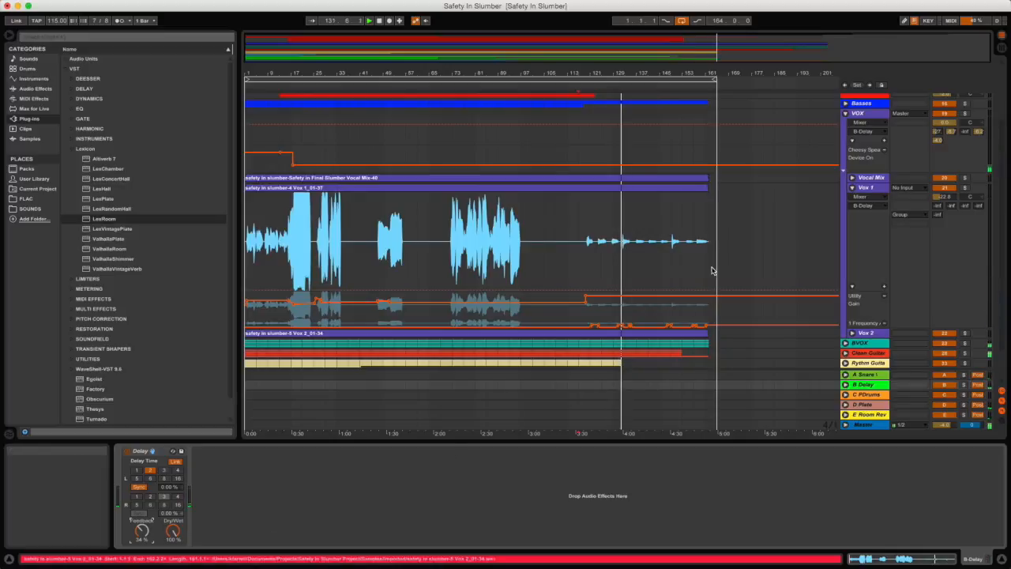
Try a delay time of 4 sixteenths with 37% feedback, restore 2 sixteenths, and set feedback to 51%.
click(165, 470)
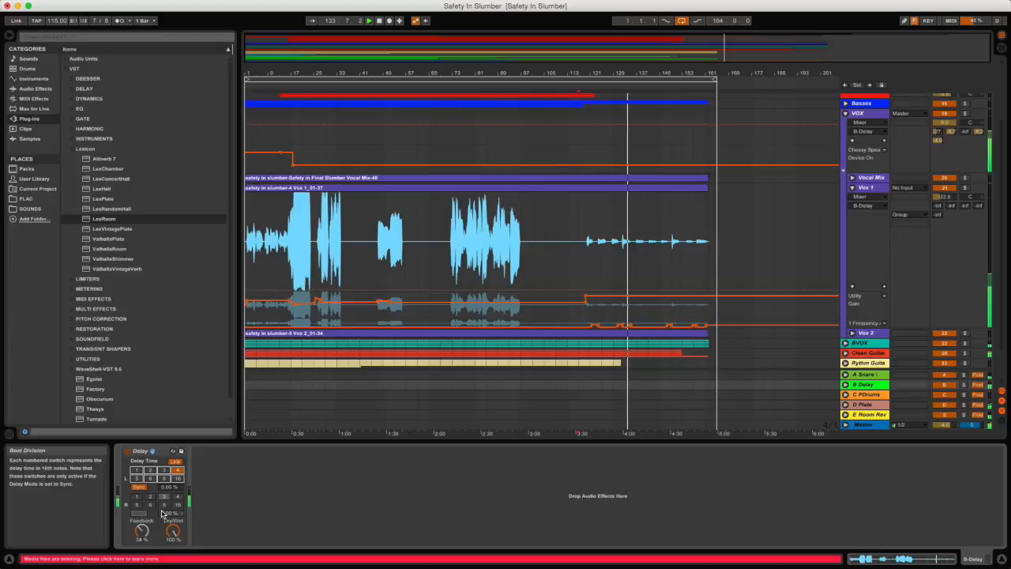
drag(141, 531, 133, 520)
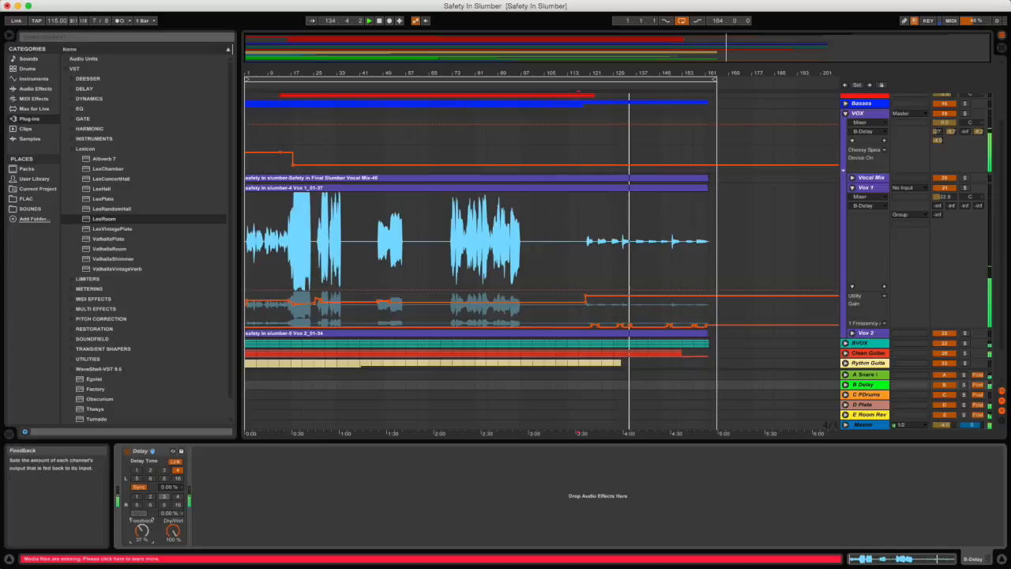
click(153, 471)
drag(141, 530, 141, 517)
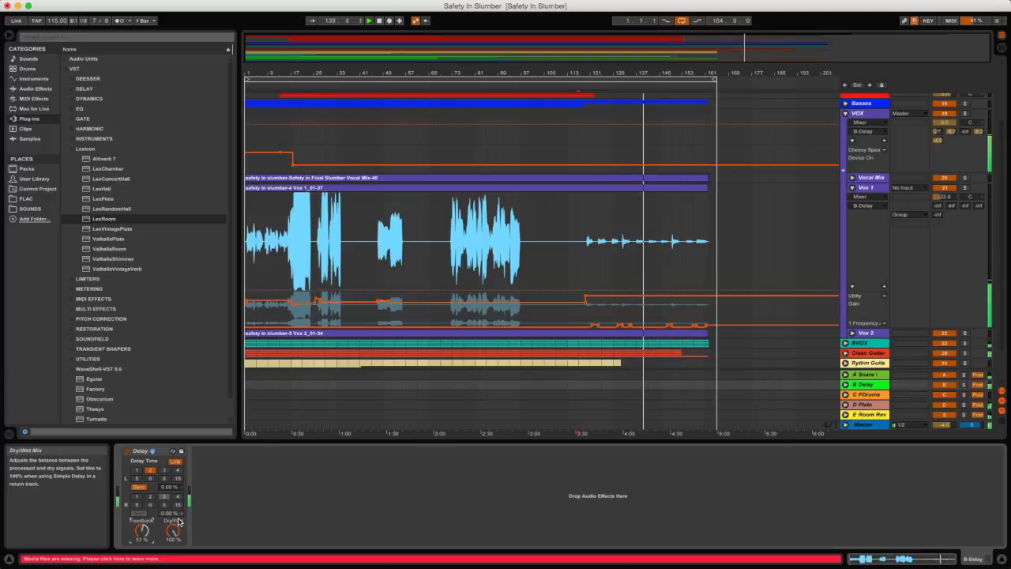
Play from about bar 49 and lower the VOX group's Delay, Plate and Room Reverb sends to suit the vocals.
click(383, 233)
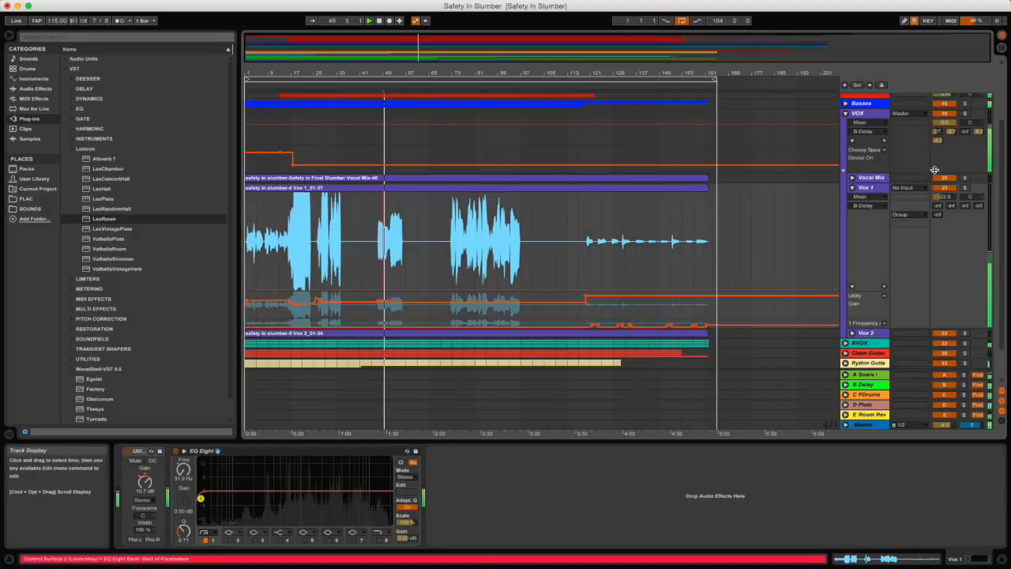
click(864, 117)
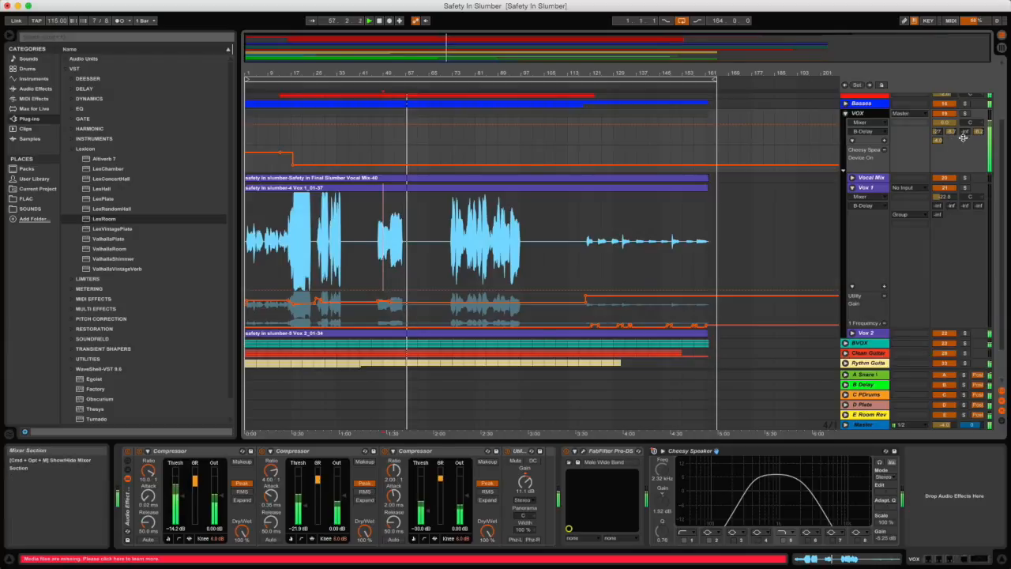
drag(951, 132, 938, 146)
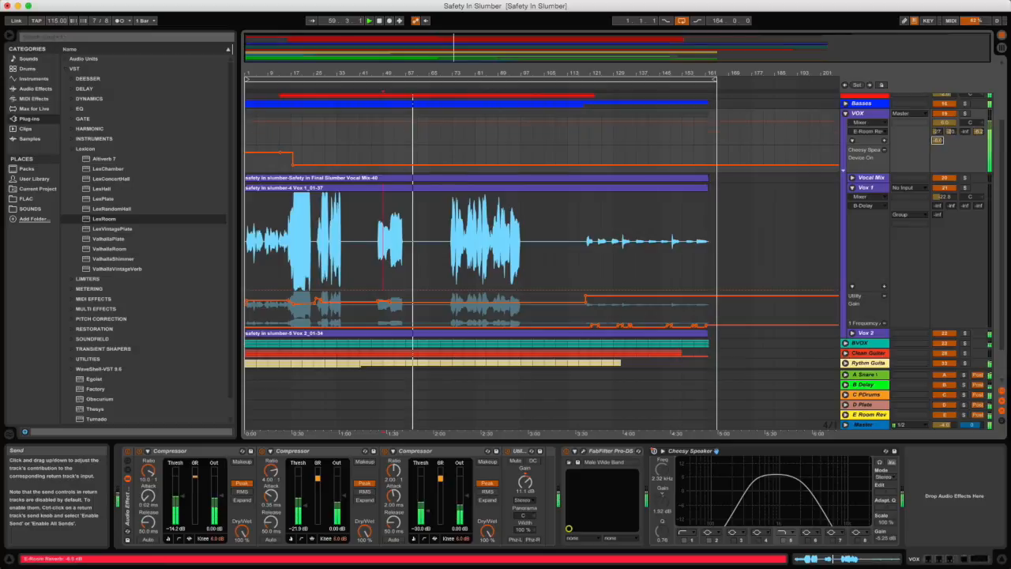
click(979, 131)
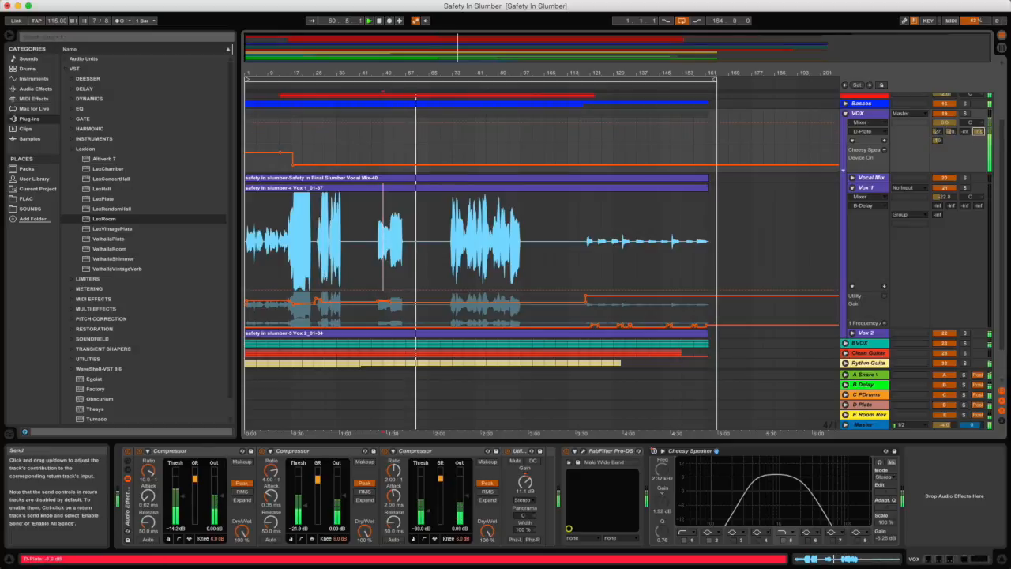
drag(938, 140, 939, 148)
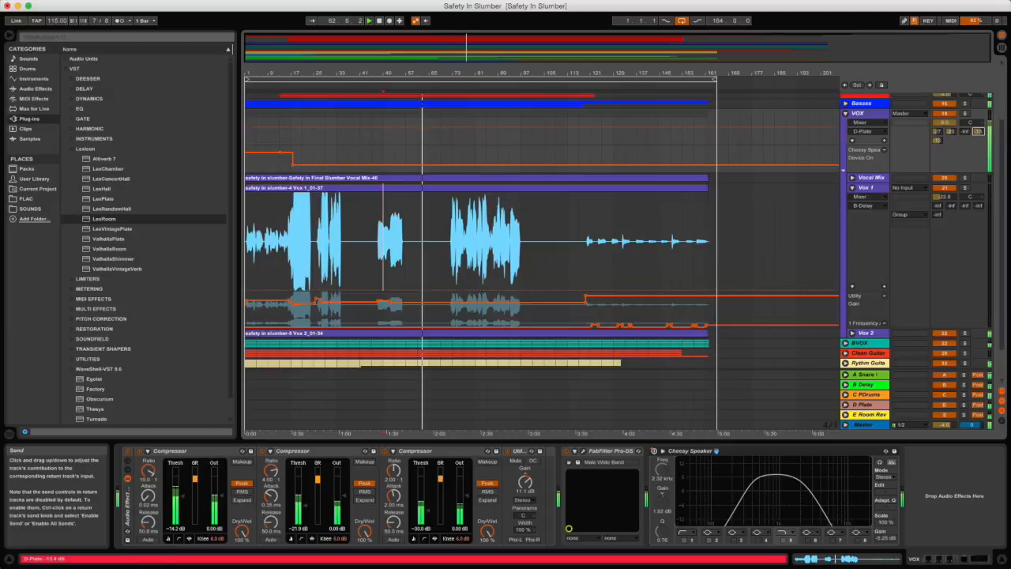
drag(943, 144, 942, 140)
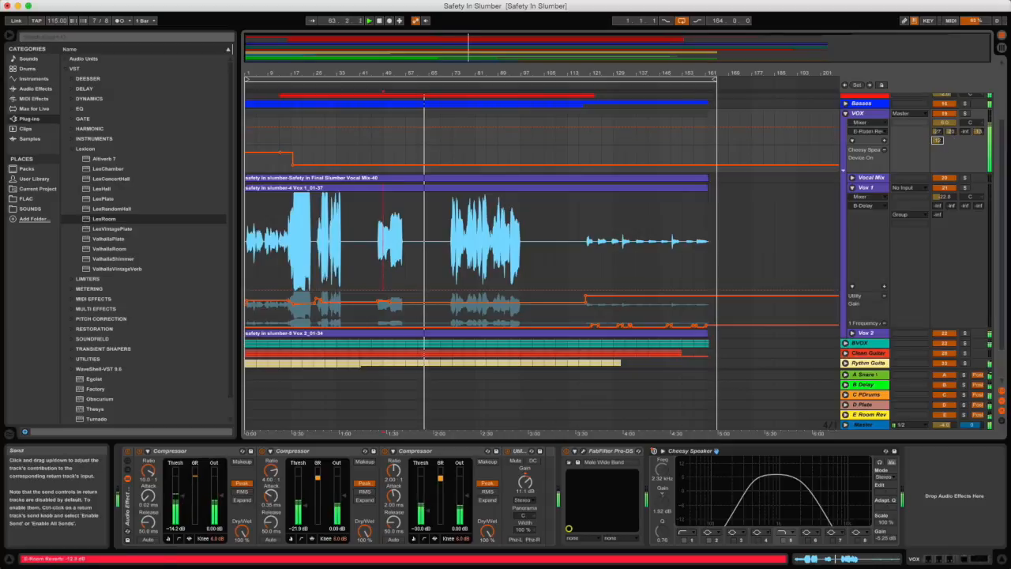
click(978, 132)
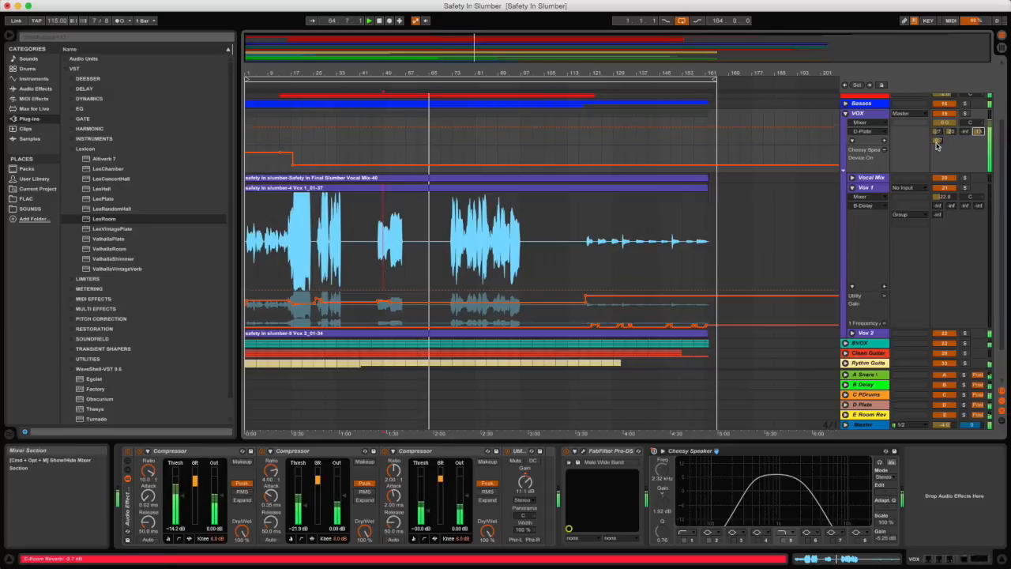
drag(938, 141, 937, 143)
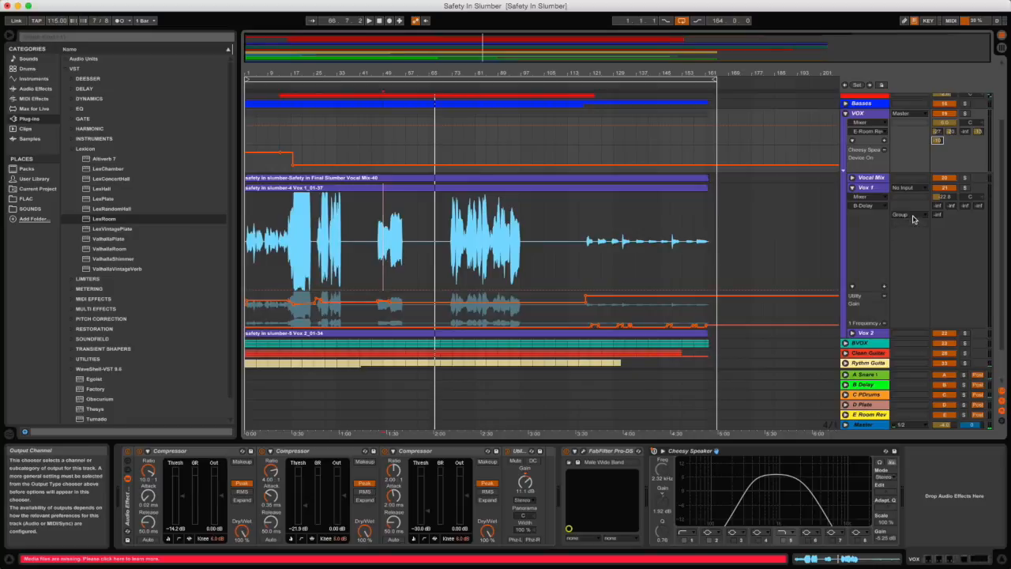
Fold the Vox 1 track and collapse the VOX group's effect rack, FabFilter Pro-DS and Cheesy Speaker devices.
click(852, 189)
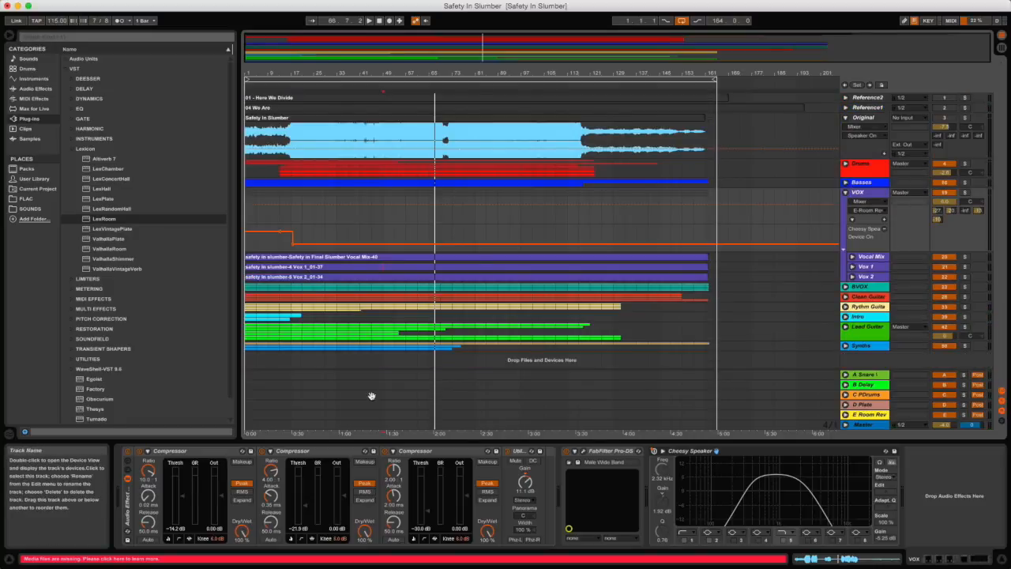
click(872, 193)
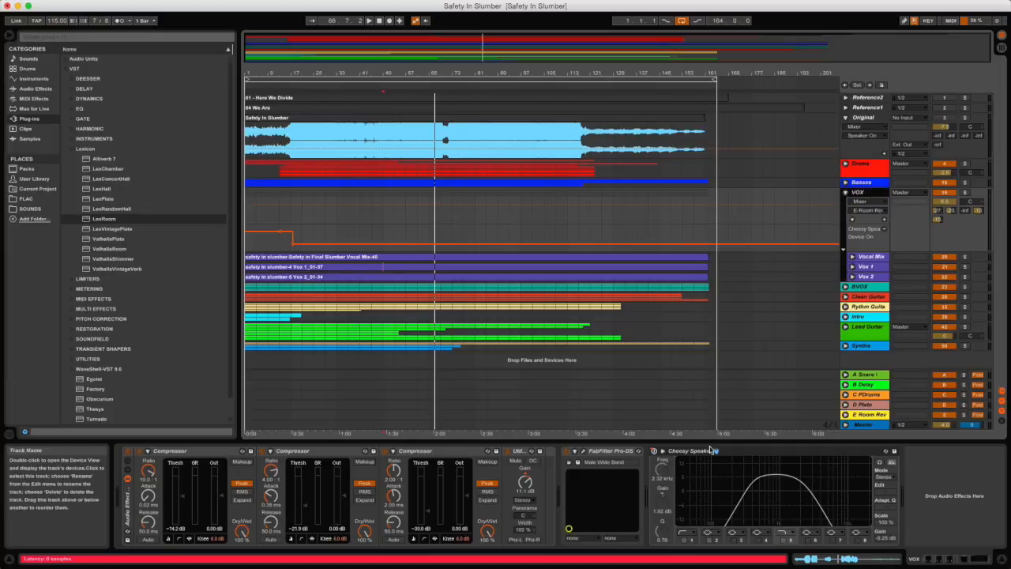
double_click(126, 510)
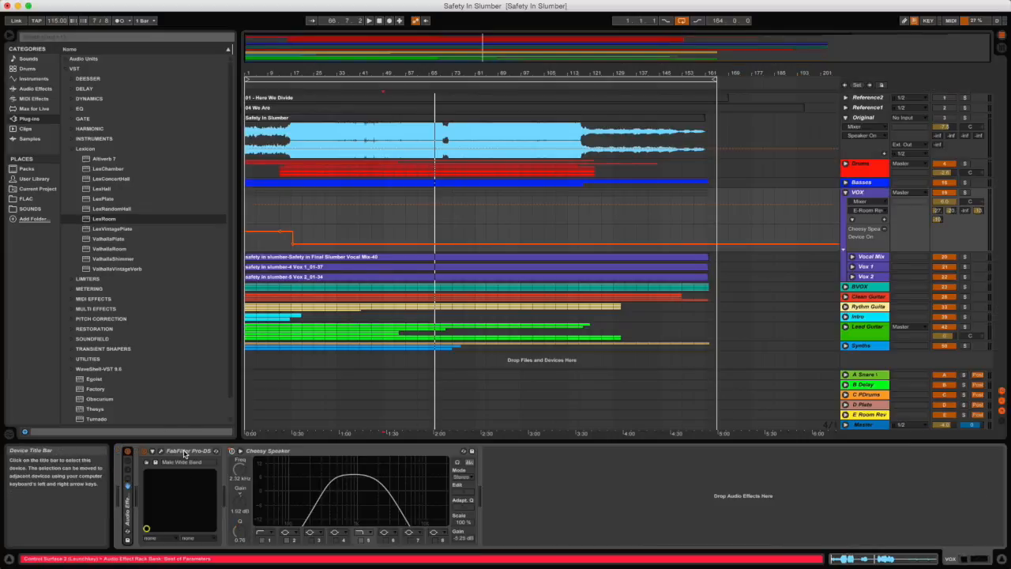
double_click(185, 454)
double_click(232, 453)
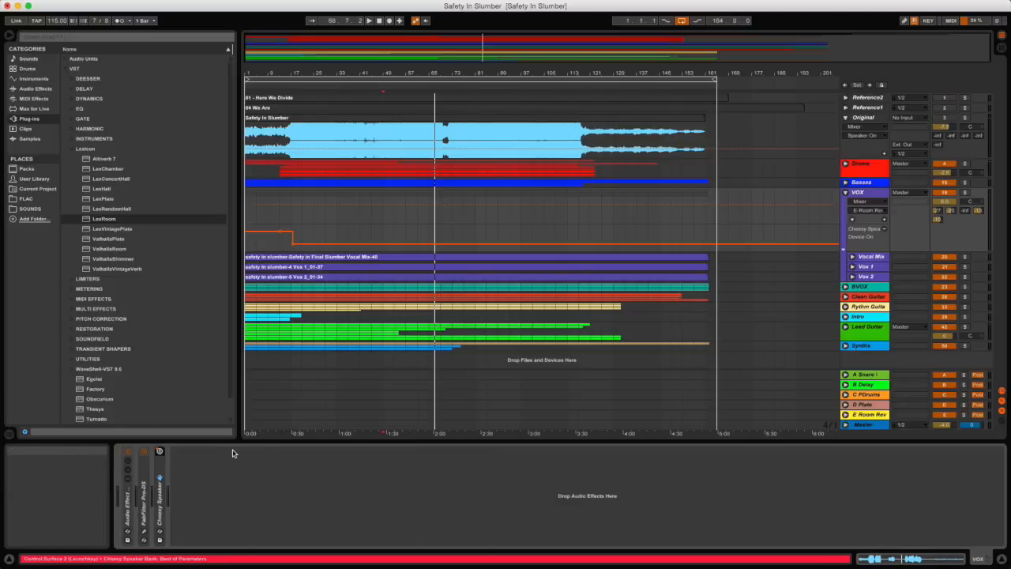
Add an EQ Eight at the end of the VOX group's effects chain and set its low-cut frequency to 50 Hz.
click(38, 89)
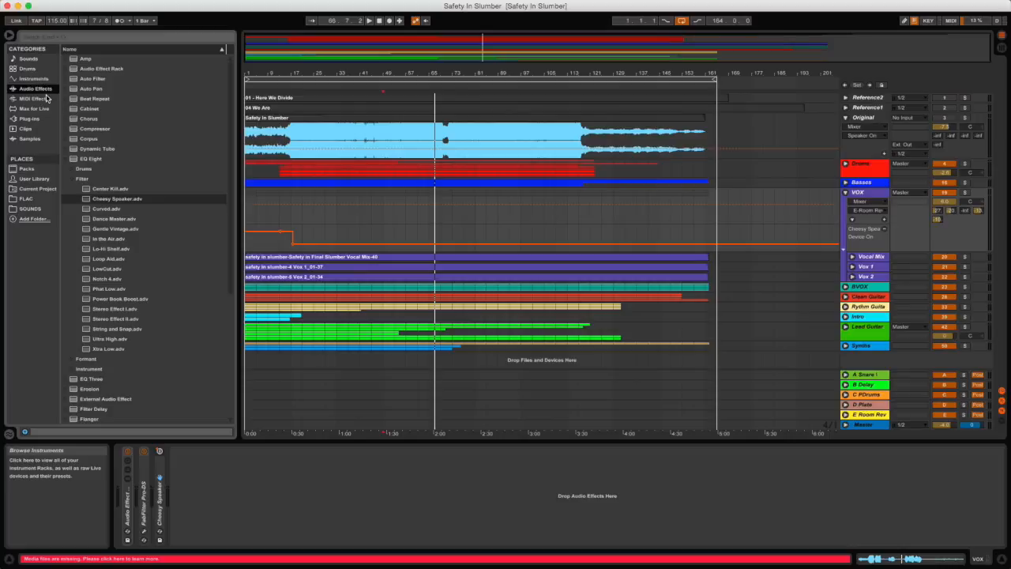
click(69, 161)
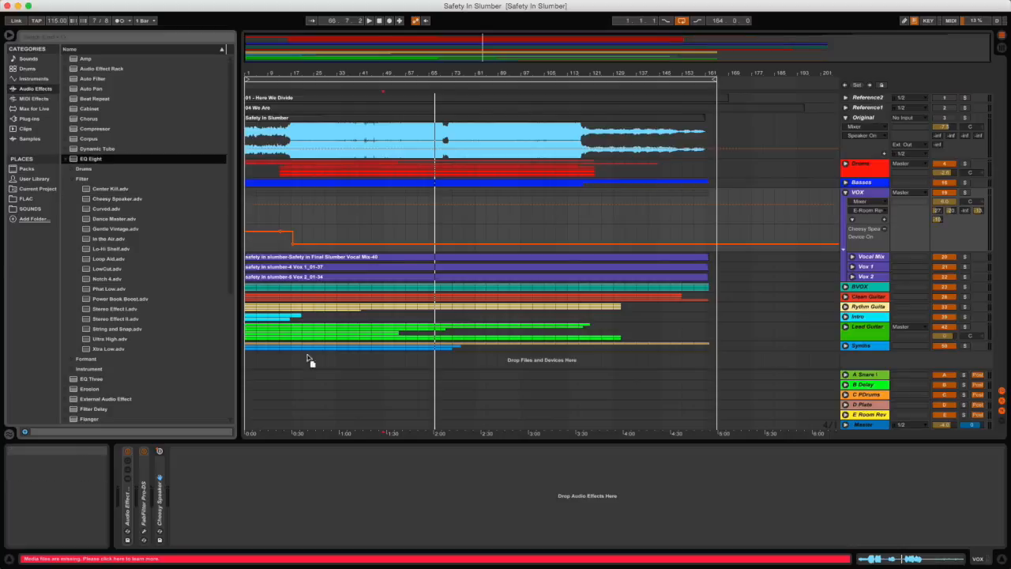
drag(295, 483, 297, 487)
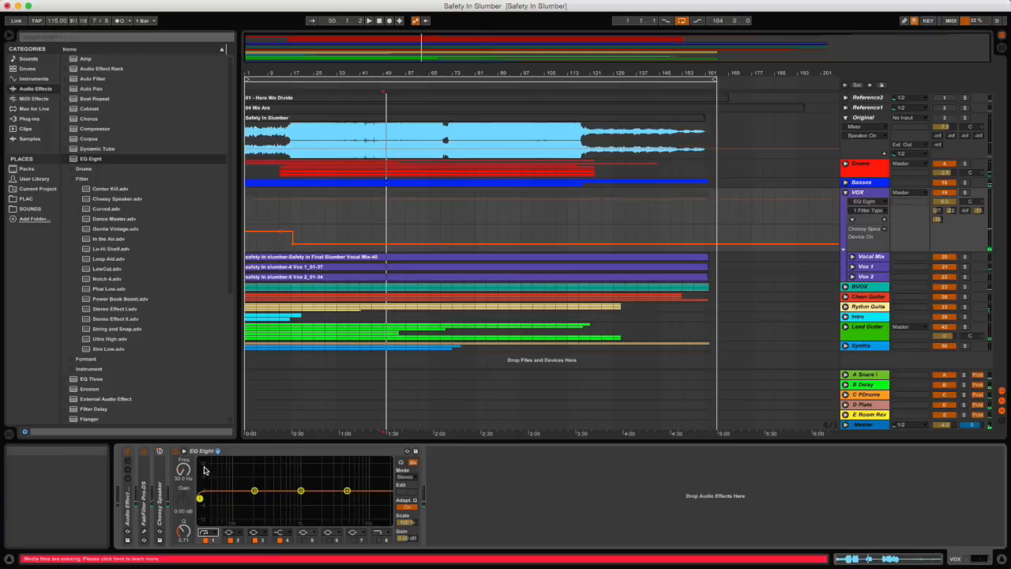
click(184, 470)
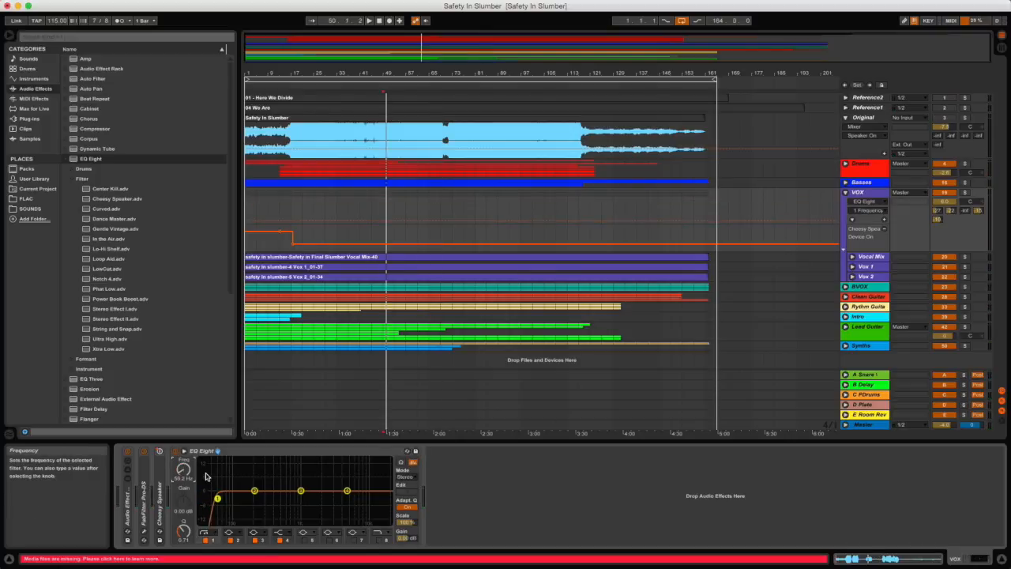
drag(188, 477, 188, 482)
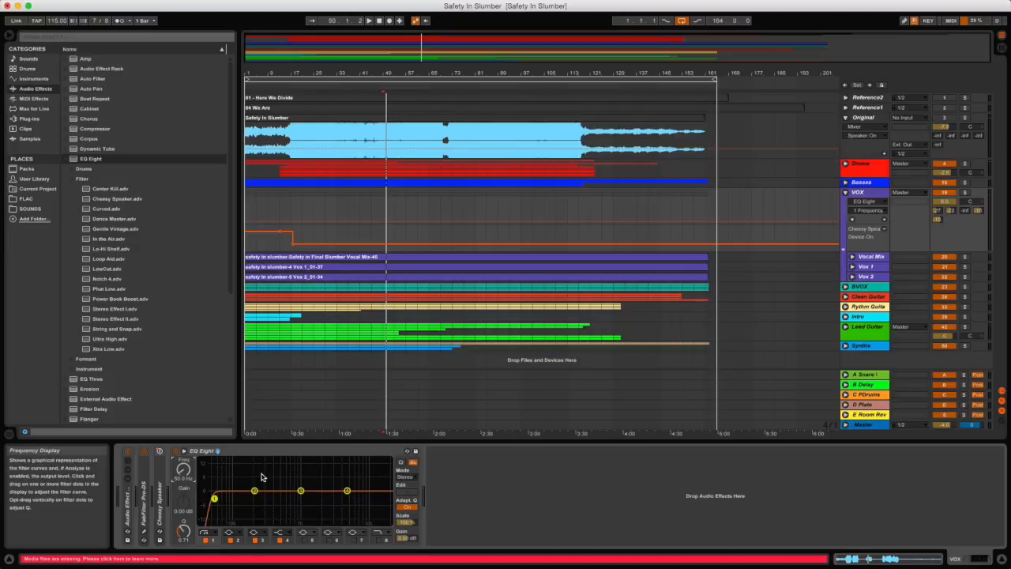
Boost EQ Eight's band 2 by 15 dB with a Q of 2.20 and sweep it between about 212 and 264 Hz during playback.
mouse_move(254, 490)
mouse_down()
mouse_move(263, 501)
mouse_move(260, 483)
mouse_up()
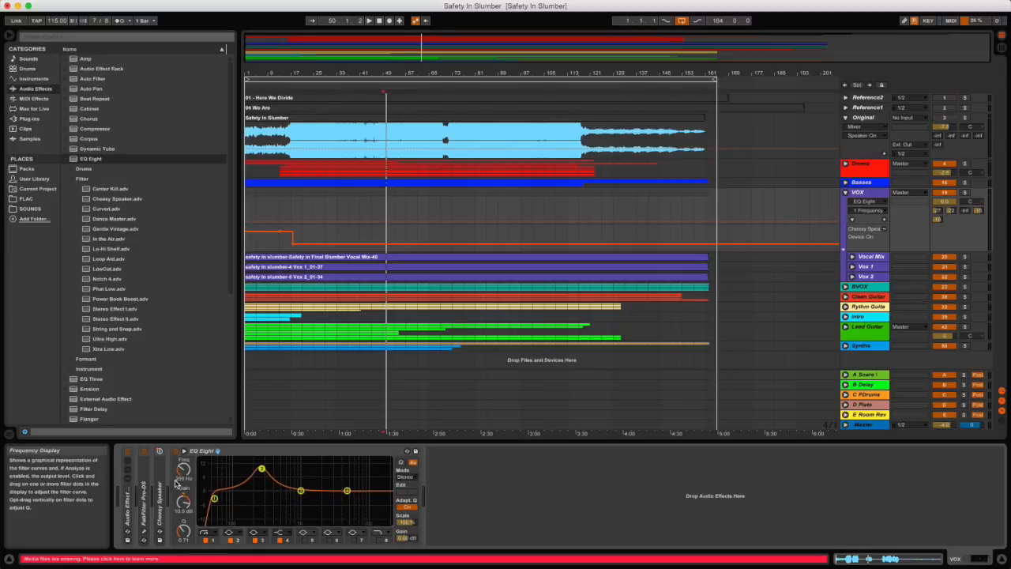
drag(187, 534, 186, 518)
key(space)
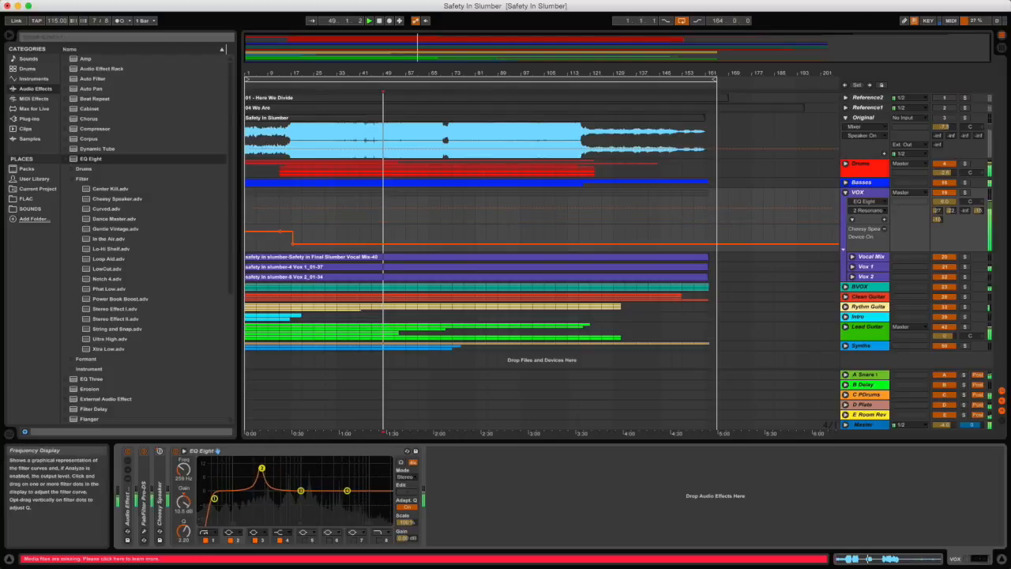
mouse_move(262, 468)
mouse_down()
mouse_move(280, 458)
mouse_move(243, 459)
mouse_move(263, 459)
mouse_up()
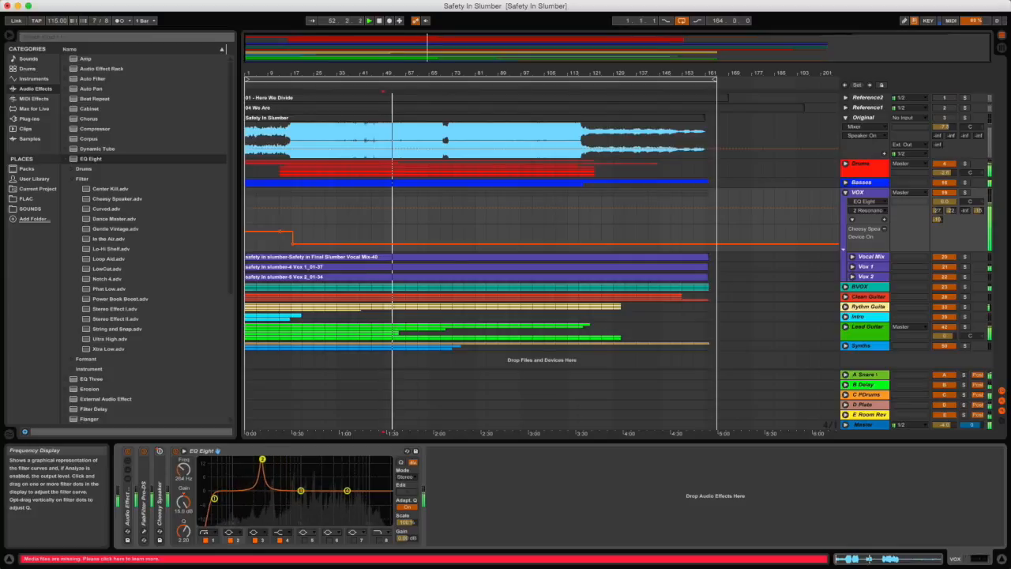
key(space)
Solo the VOX group, widen band 2 to a Q of 1.09, sweep it during playback, and cut 6.57 dB at about 890 Hz.
click(965, 192)
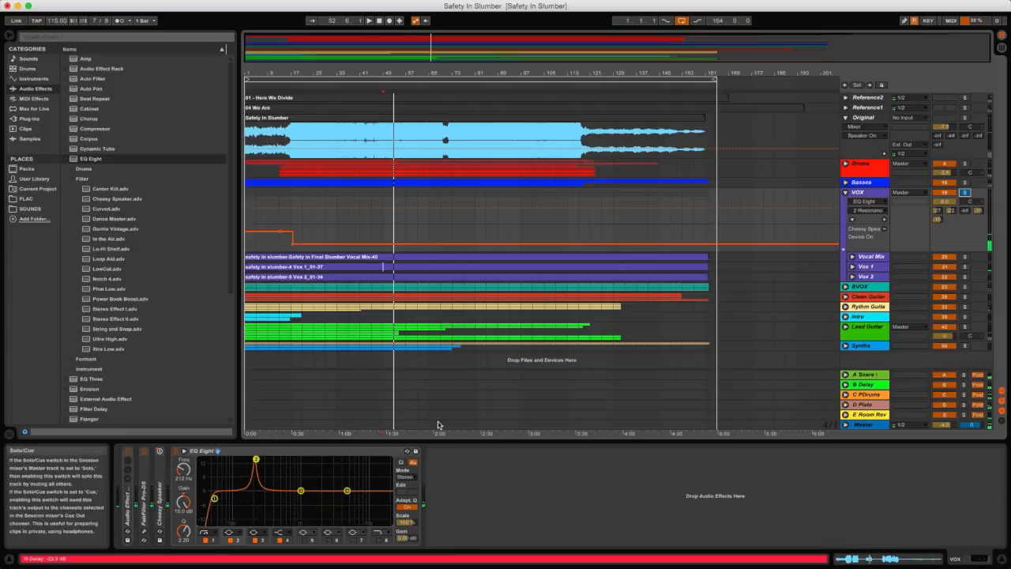
drag(180, 505, 184, 522)
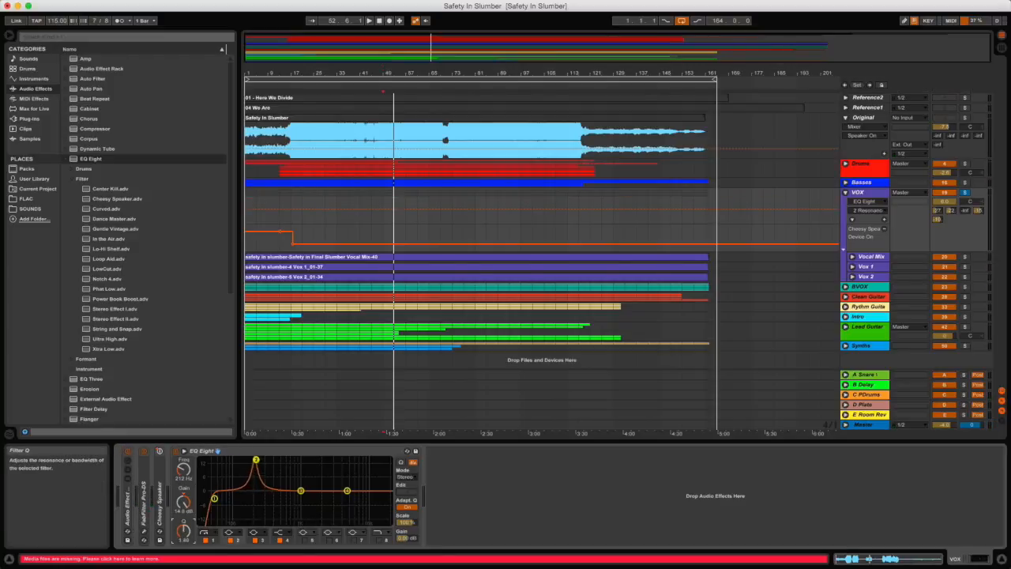
key(space)
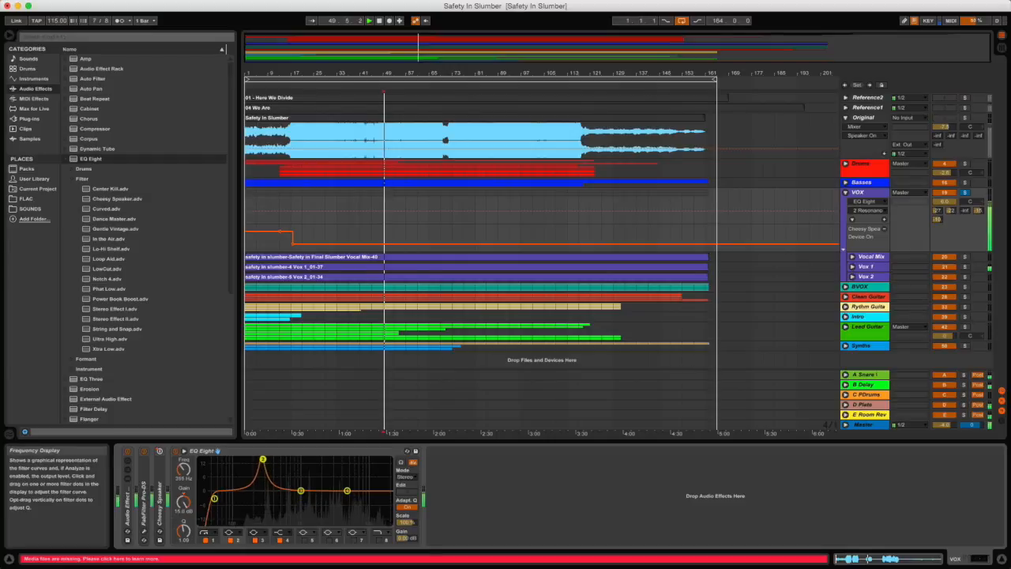
drag(286, 459, 272, 461)
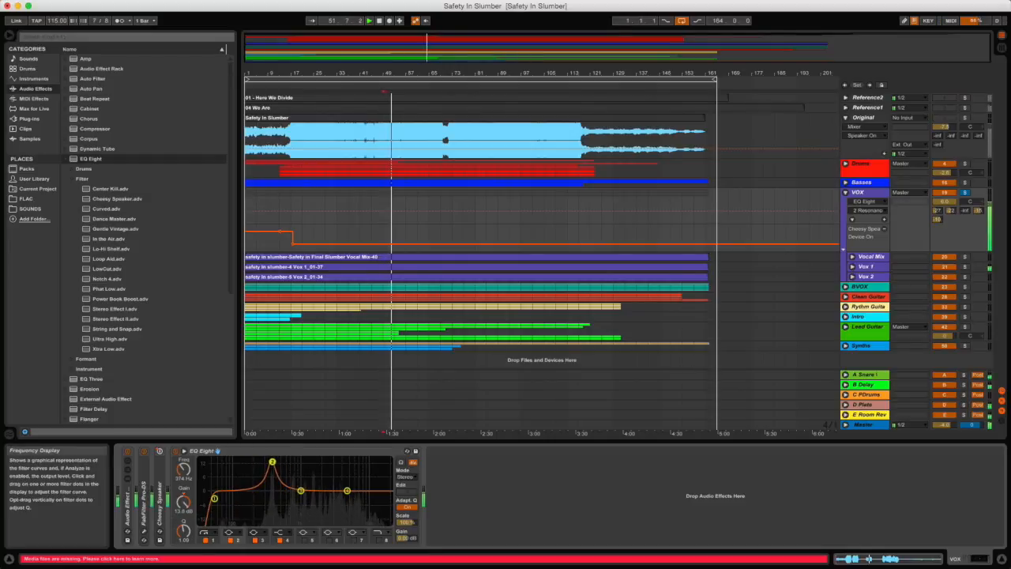
drag(269, 500, 297, 504)
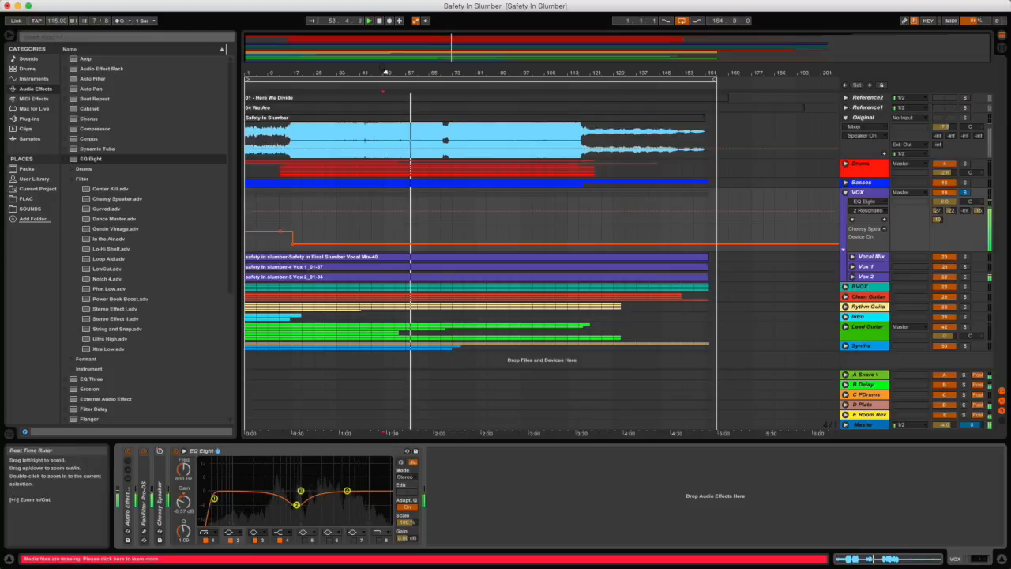
key(space)
Unfold the Vocal Mix track in the VOX group to show its waveform.
mouse_move(416, 77)
mouse_down()
mouse_move(427, 150)
mouse_move(417, 78)
mouse_up()
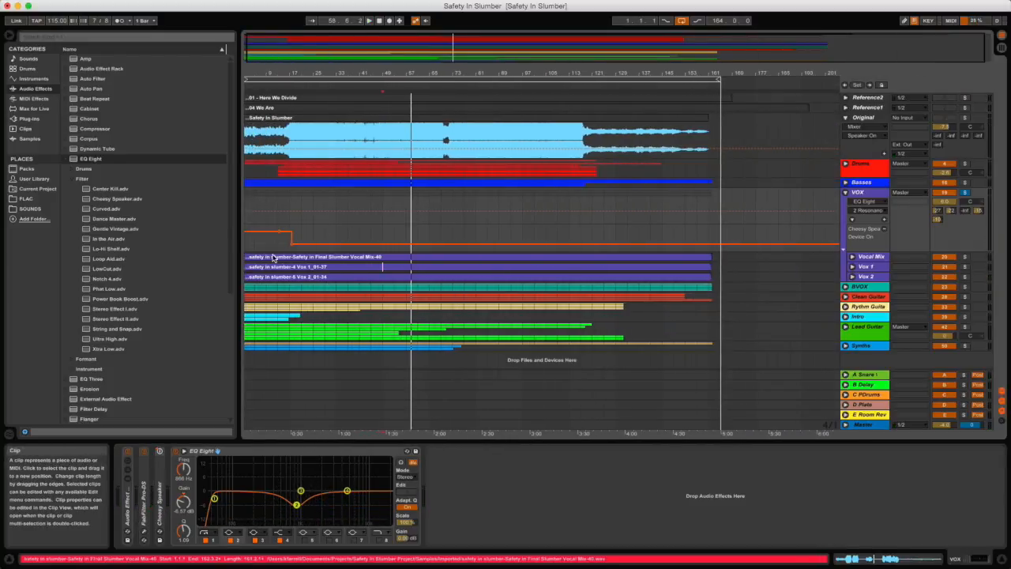
mouse_move(316, 74)
mouse_down()
mouse_move(313, 103)
mouse_move(316, 67)
mouse_up()
click(852, 257)
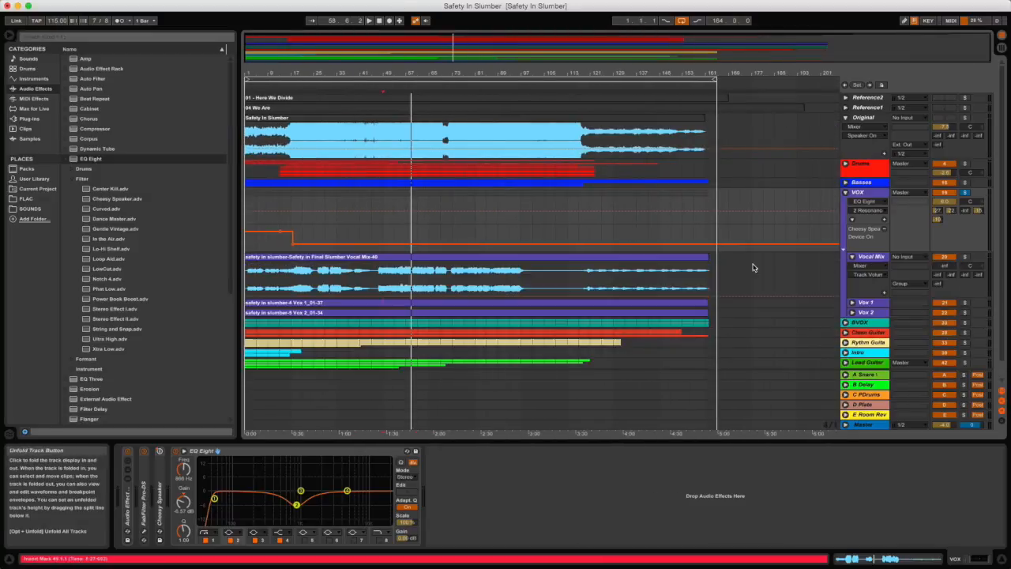
Fold the Vocal Mix track, unfold Vox 1, and play the soloed vocals from the start of the song.
click(870, 261)
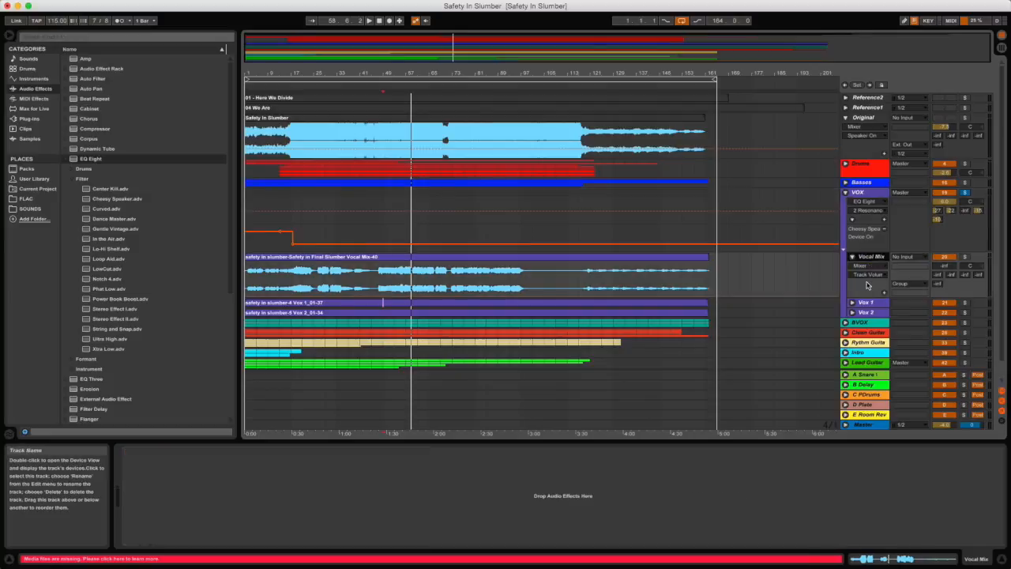
key(space)
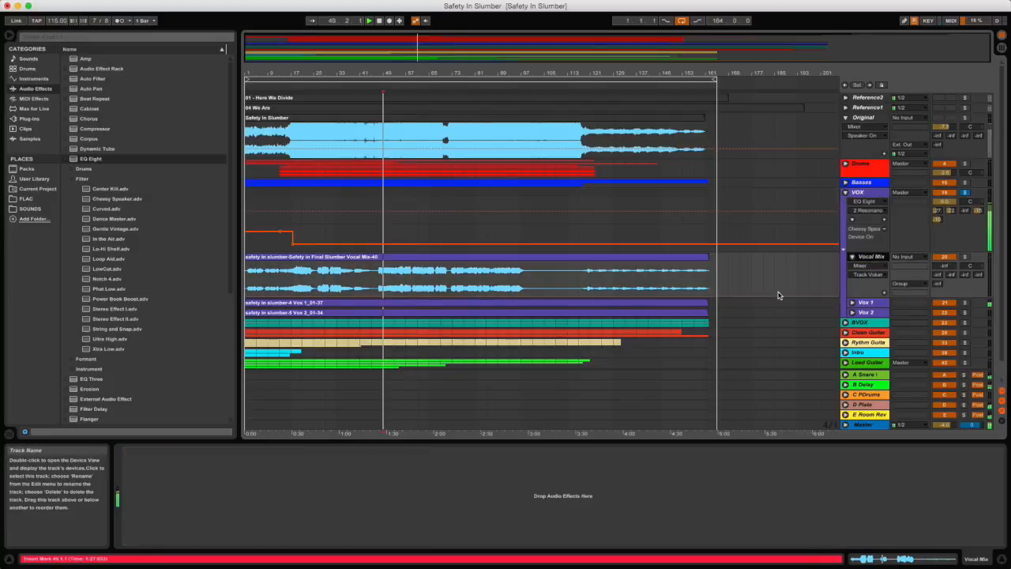
click(852, 257)
click(852, 267)
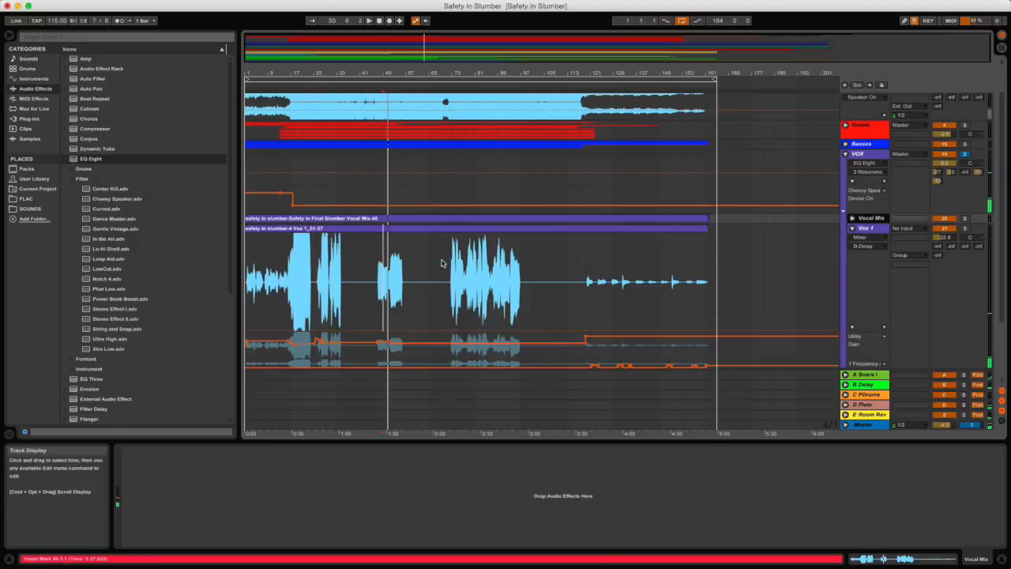
click(246, 315)
key(space)
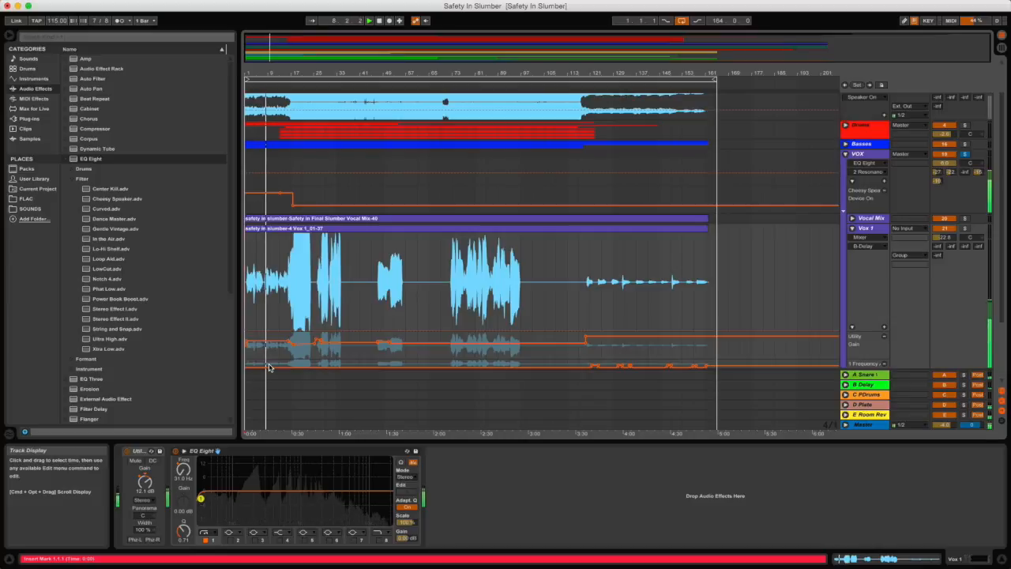
Expand the Cheesy Speaker EQ on the VOX group, lower its output gain to -6.19 dB, and replay from bar 13.
click(869, 219)
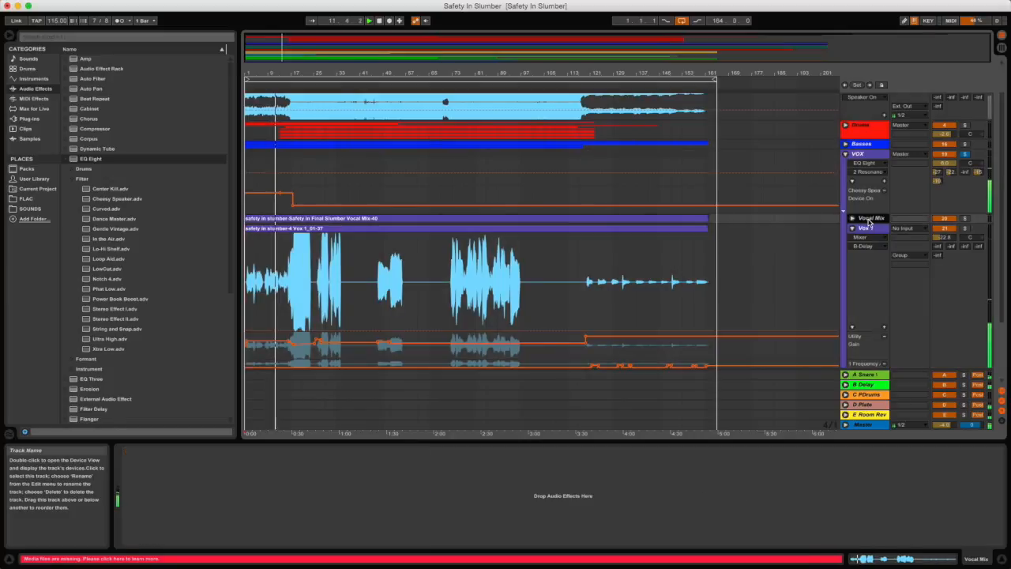
click(870, 155)
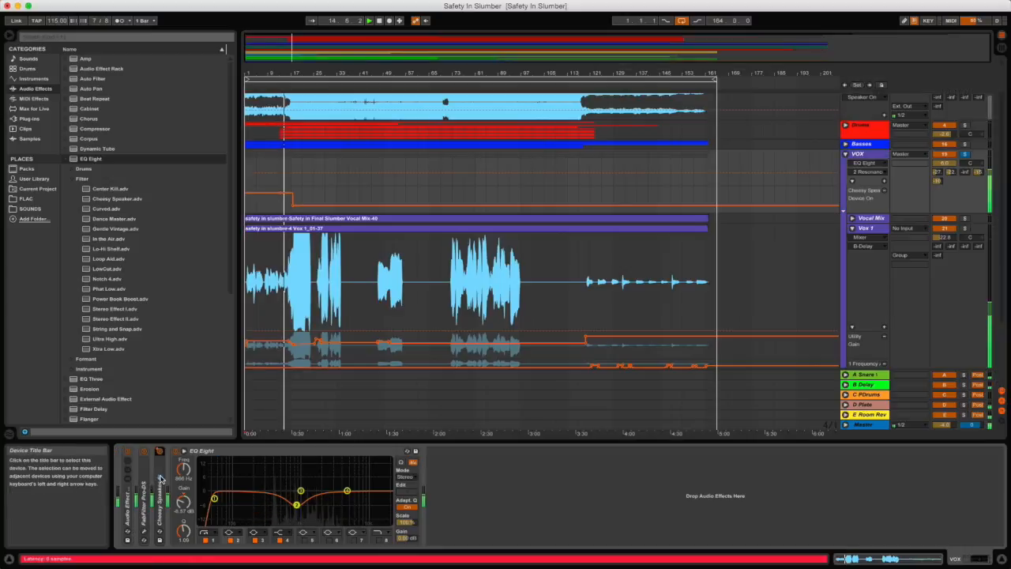
double_click(160, 499)
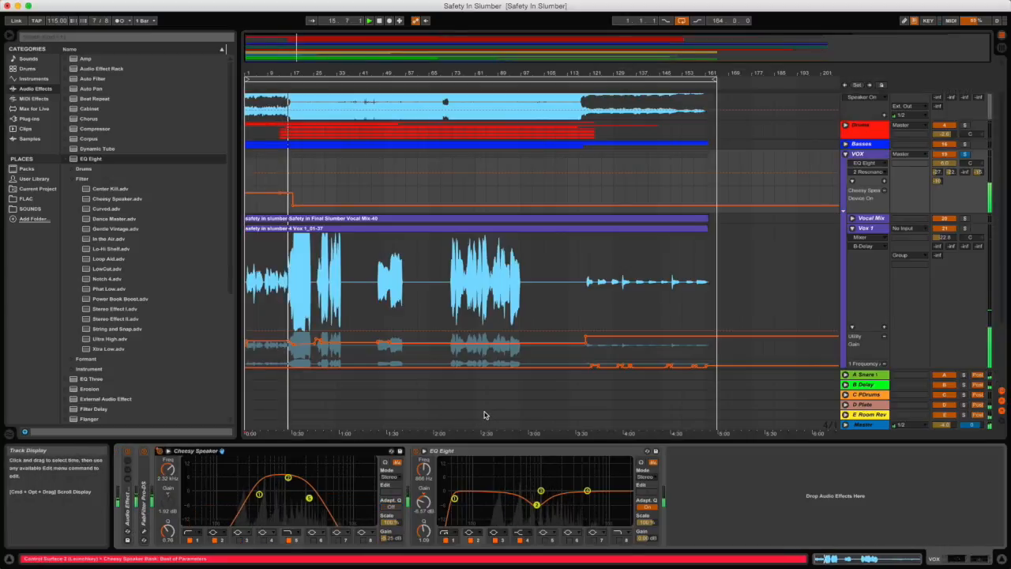
drag(391, 538, 391, 536)
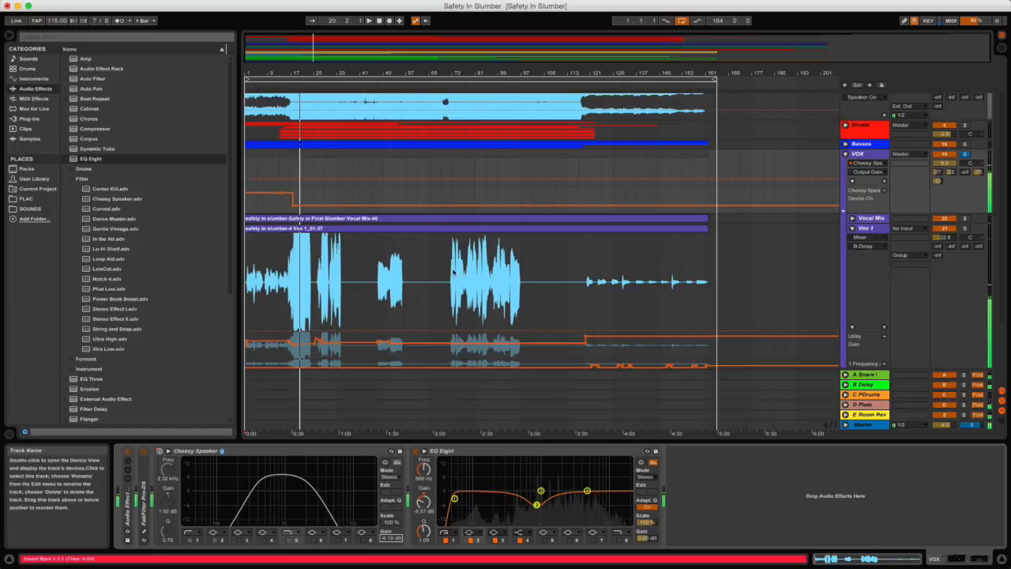
click(282, 276)
key(space)
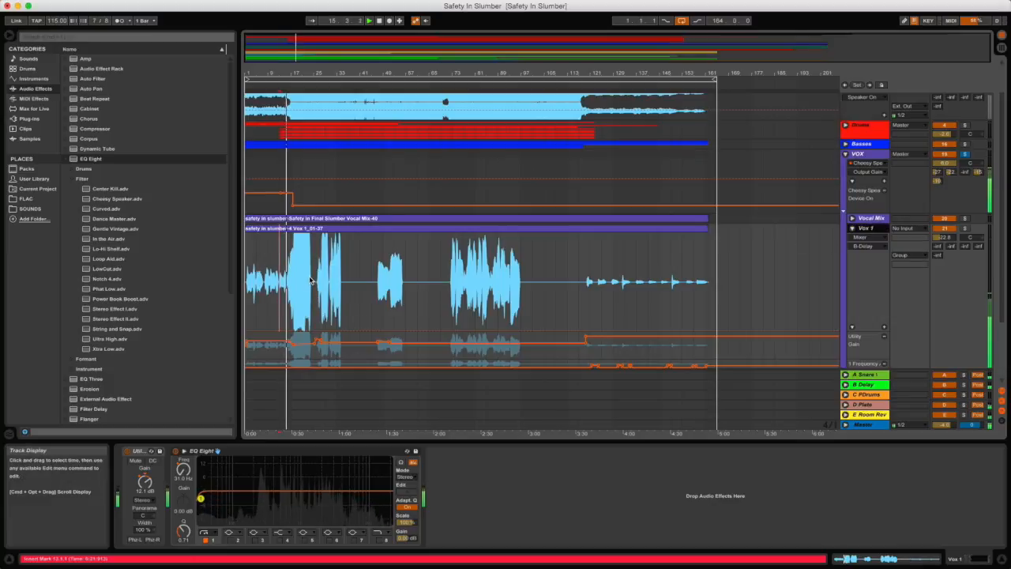
Enlarge Vox 1's EQ Eight frequency automation lane and play the vocals from about bar 20.
scroll(715, 313, down, 5)
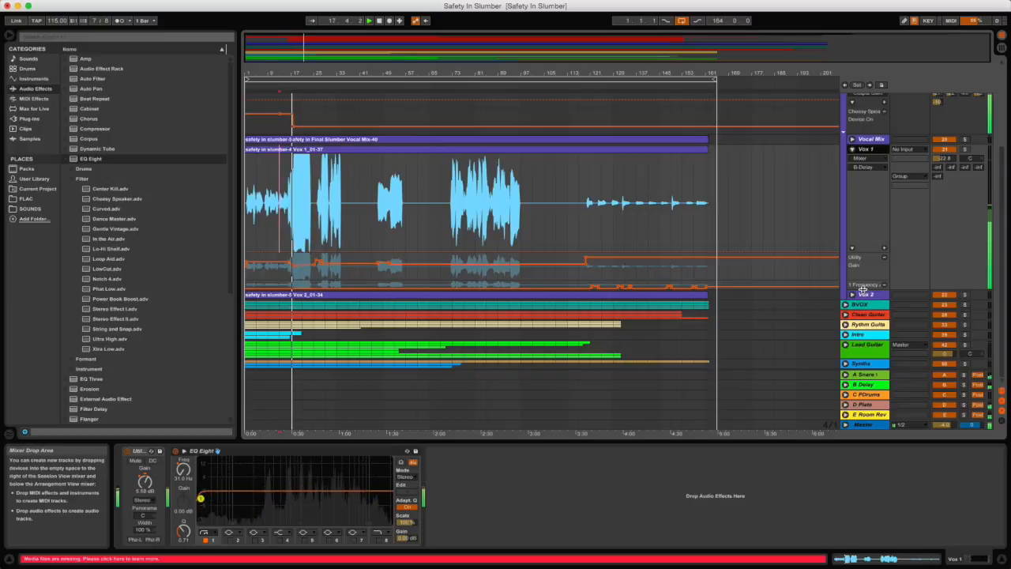
drag(864, 290, 868, 350)
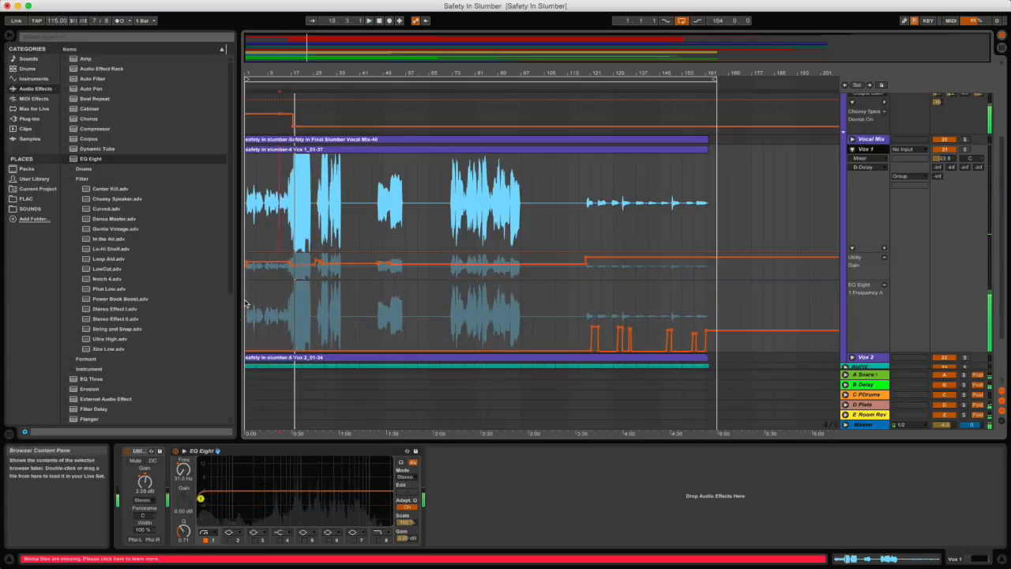
click(302, 175)
key(space)
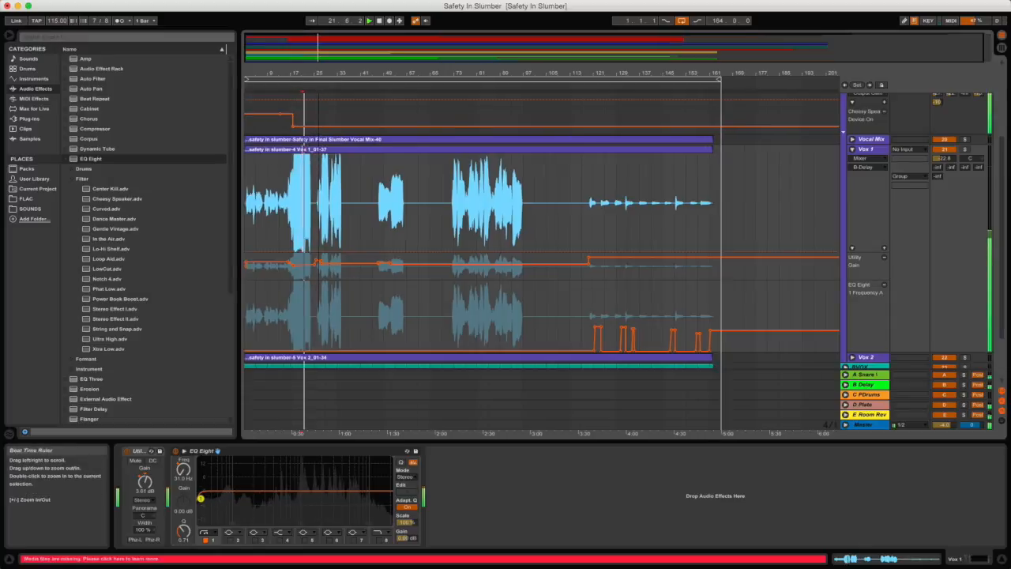
Draw a short low-cut rise in Vox 1's EQ Eight frequency automation near bar 26.7, ramp it back to 30 Hz, and audition it.
drag(319, 72, 319, 154)
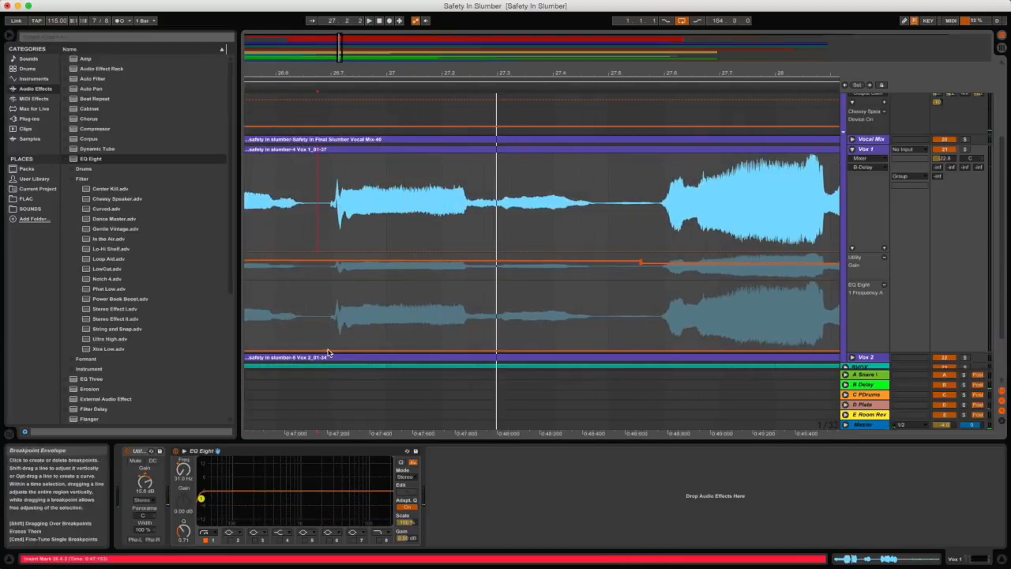
drag(328, 351, 328, 302)
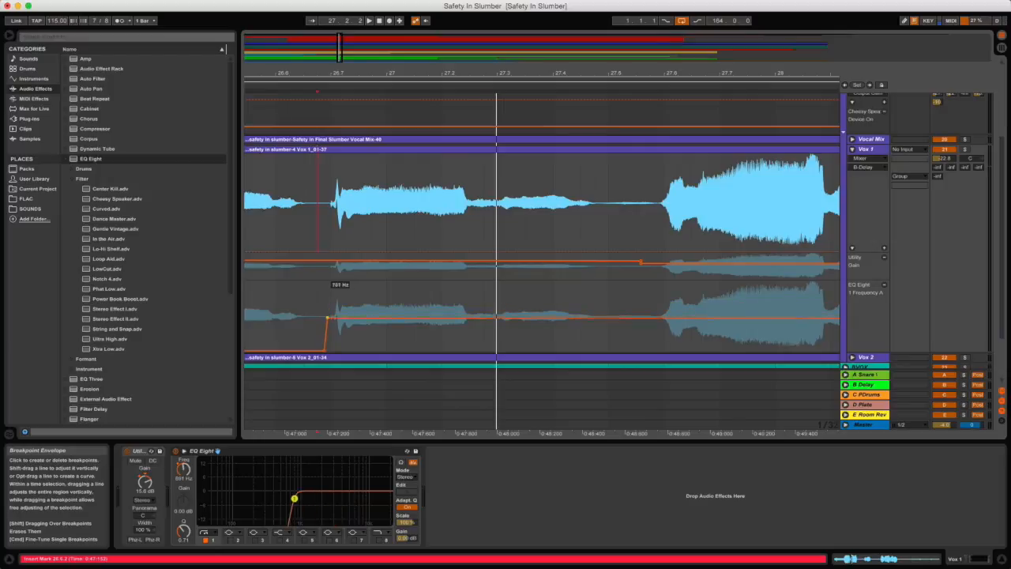
click(360, 323)
drag(368, 323, 387, 351)
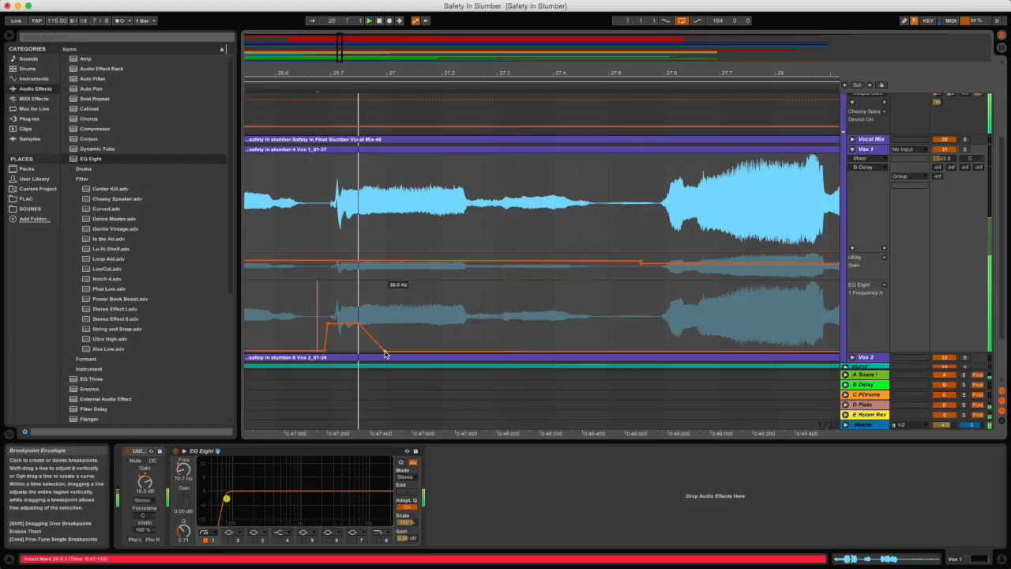
click(304, 306)
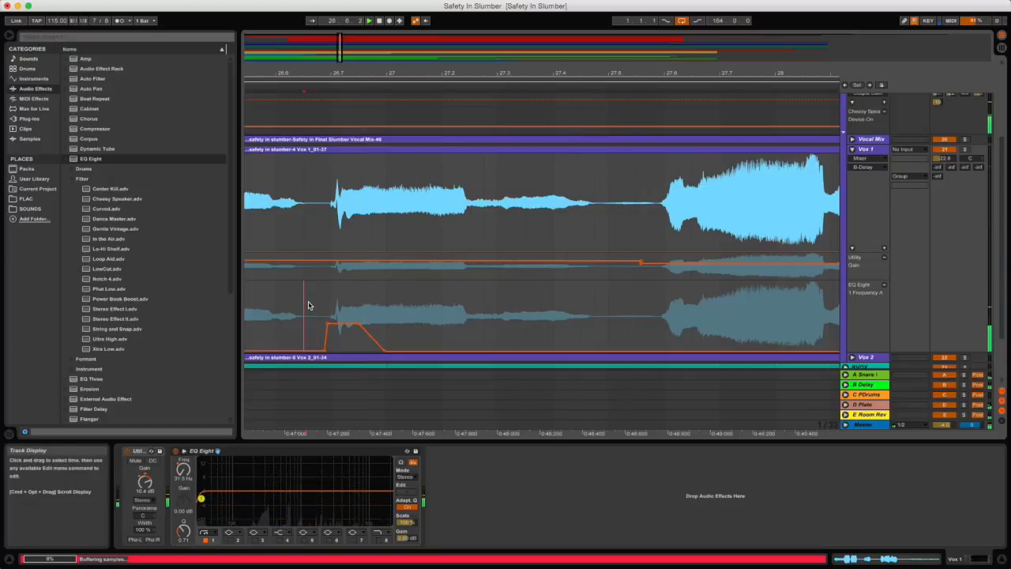
key(space)
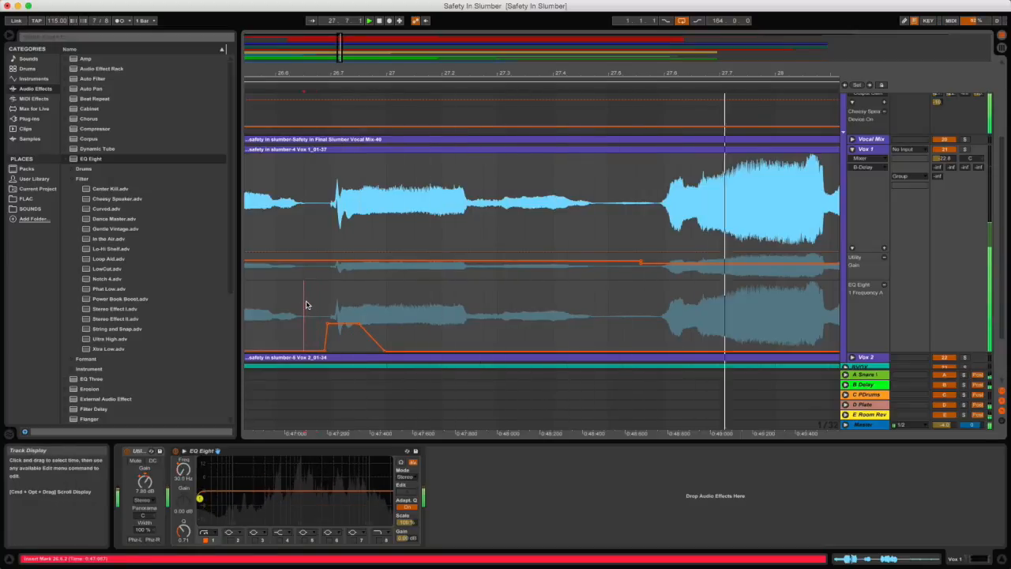
Follow playback along Vox 1 from bar 28 to about bar 42, checking the phrases for low-end problems.
drag(651, 73, 650, 46)
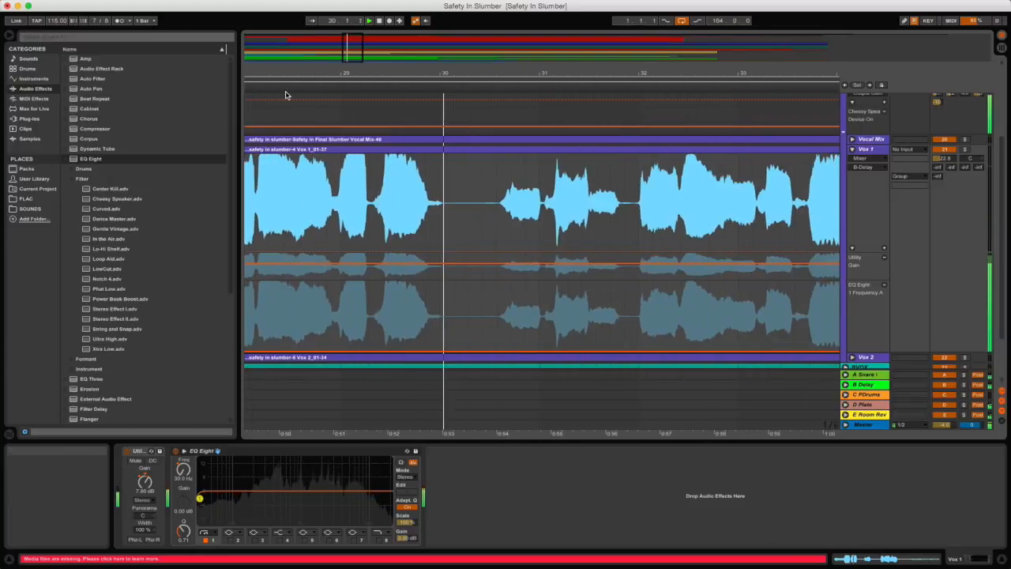
drag(544, 75, 443, 74)
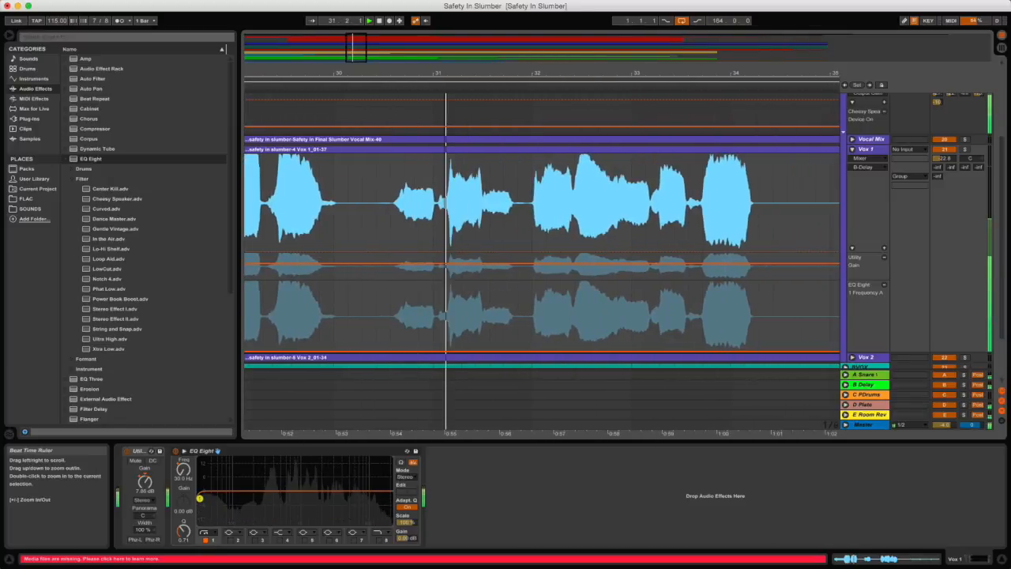
drag(505, 73, 385, 74)
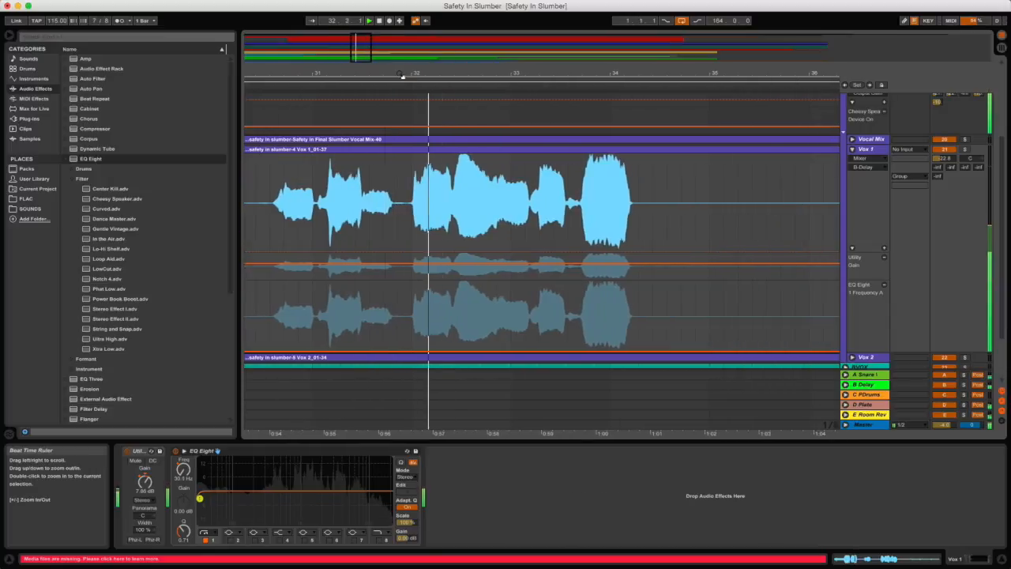
drag(609, 72, 506, 73)
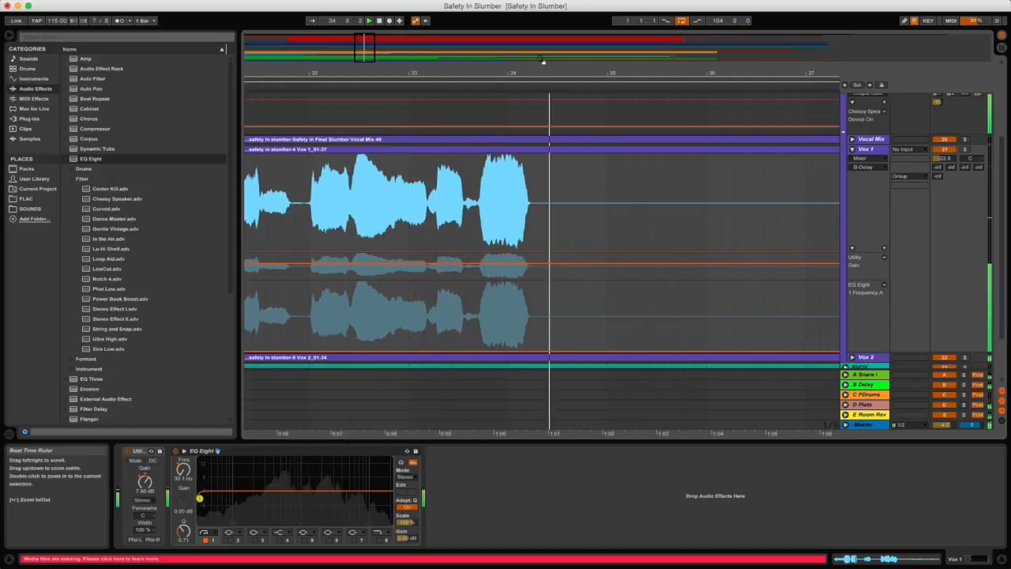
drag(506, 73, 382, 73)
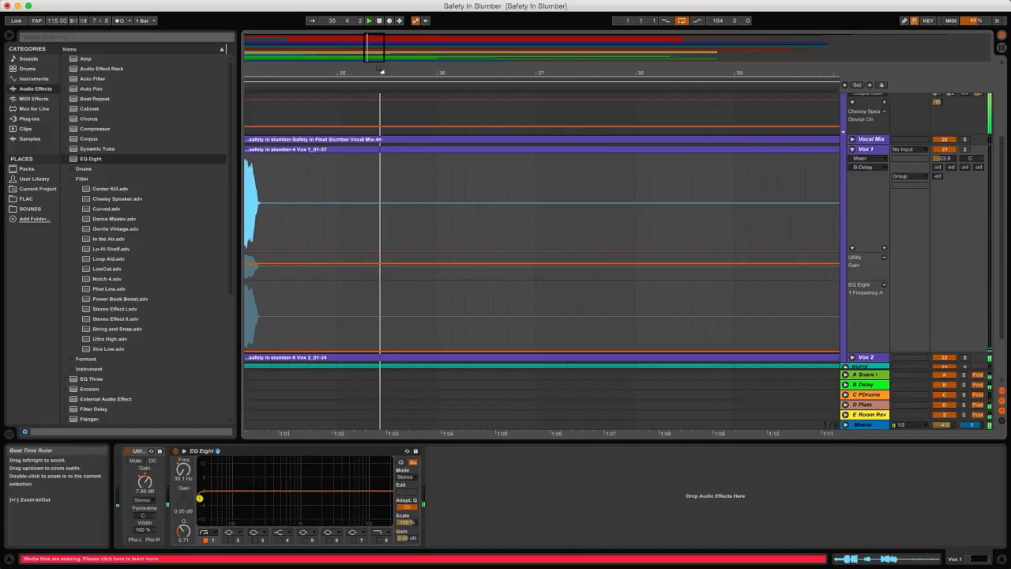
drag(465, 72, 376, 72)
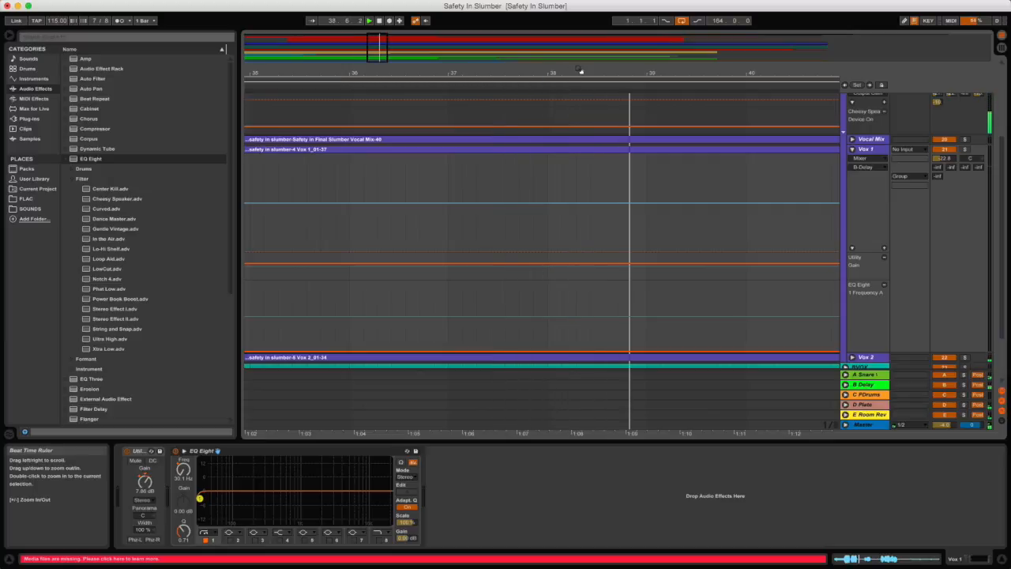
drag(580, 71, 261, 72)
drag(516, 72, 515, 23)
Raise Vox 2's EQ Eight frequency automation to about 500 Hz after bar 43 and drop it back down just before bar 55.
scroll(541, 117, down, 3)
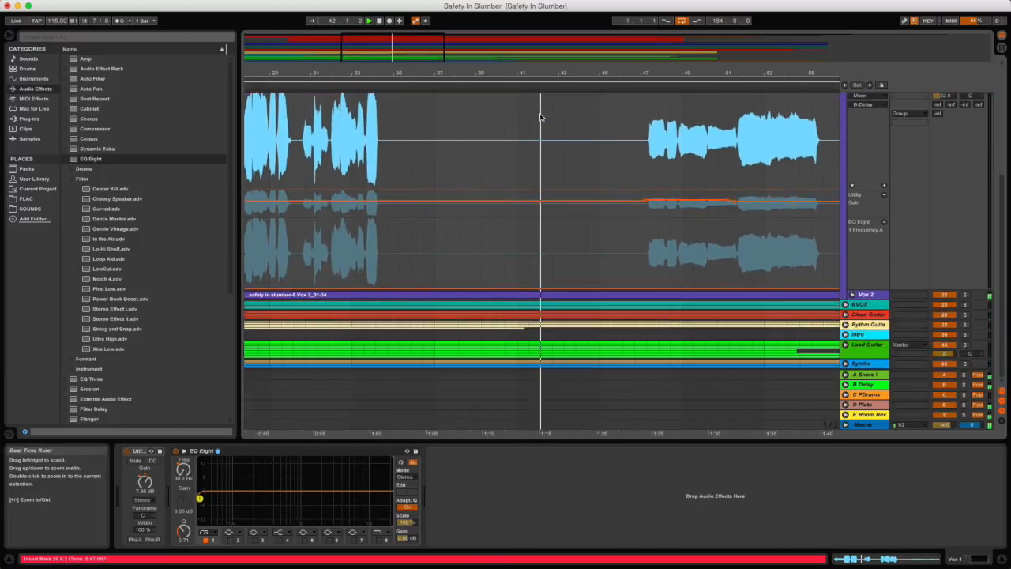
scroll(553, 106, up, 2)
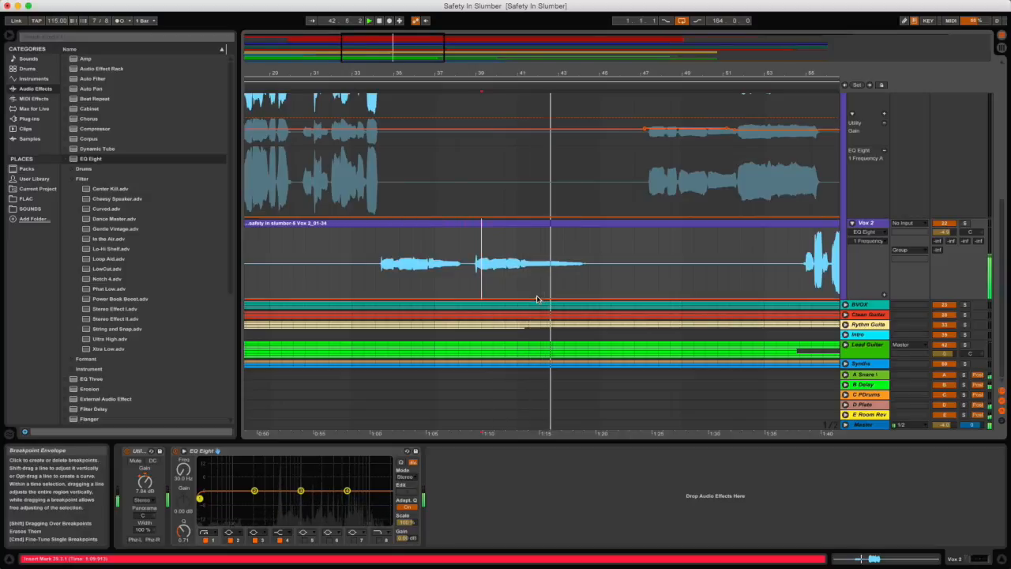
click(577, 301)
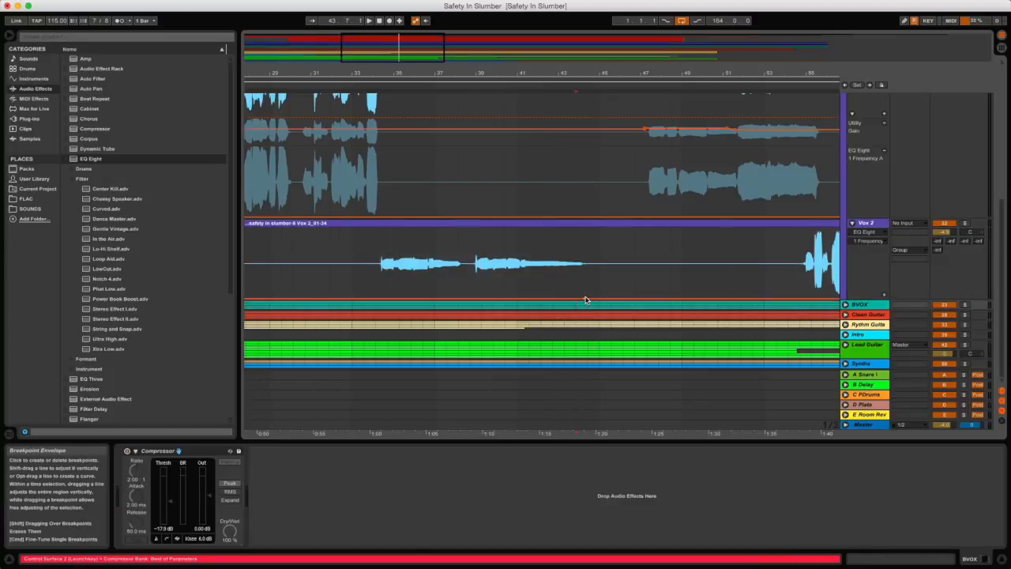
click(578, 296)
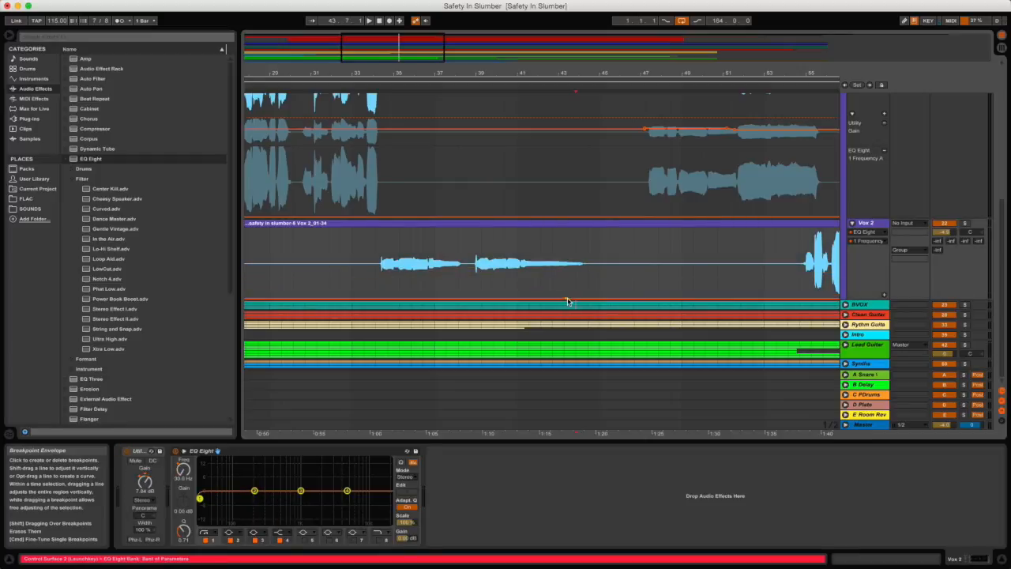
drag(572, 299, 576, 276)
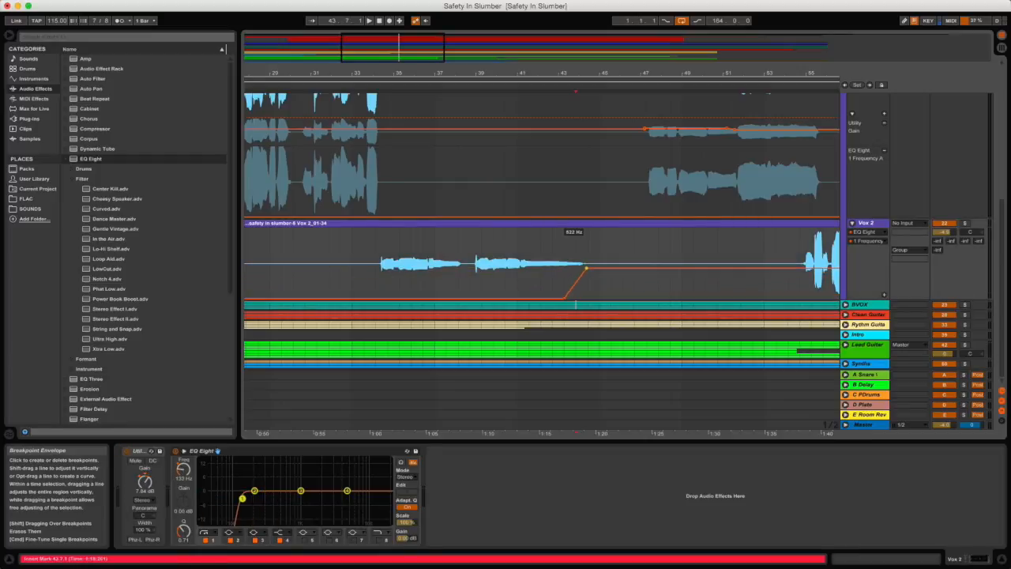
click(558, 280)
key(space)
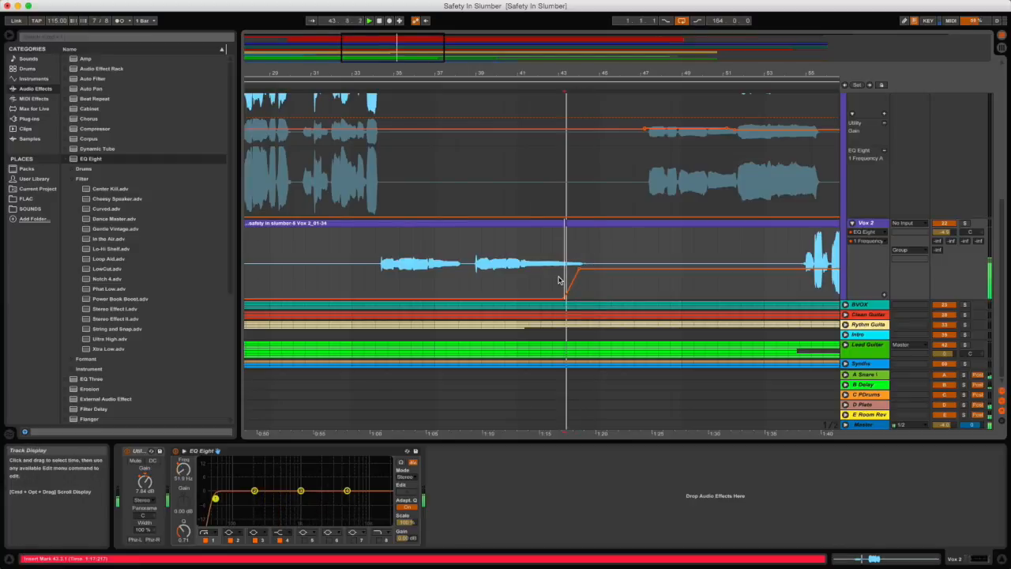
click(542, 282)
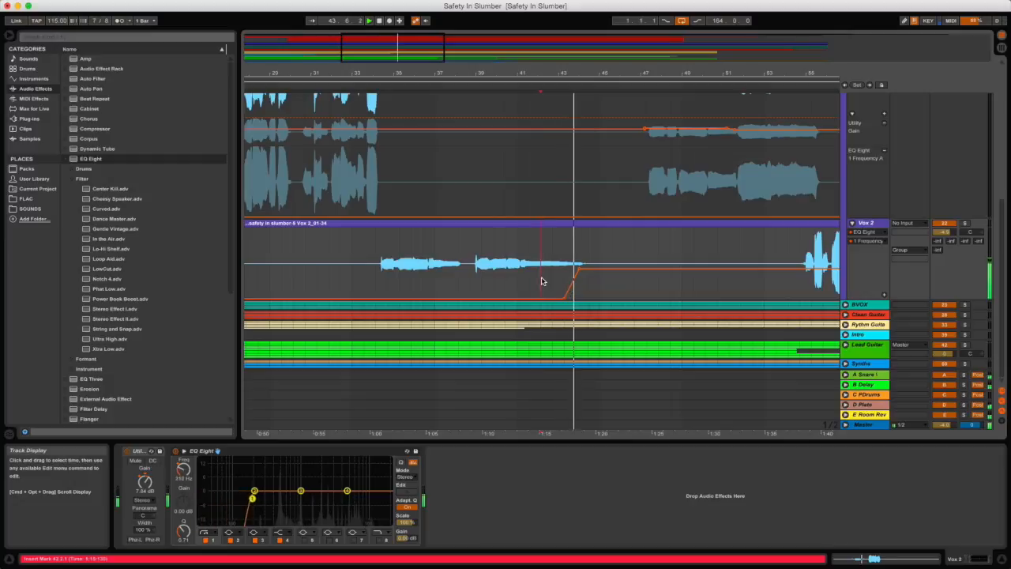
drag(741, 72, 491, 73)
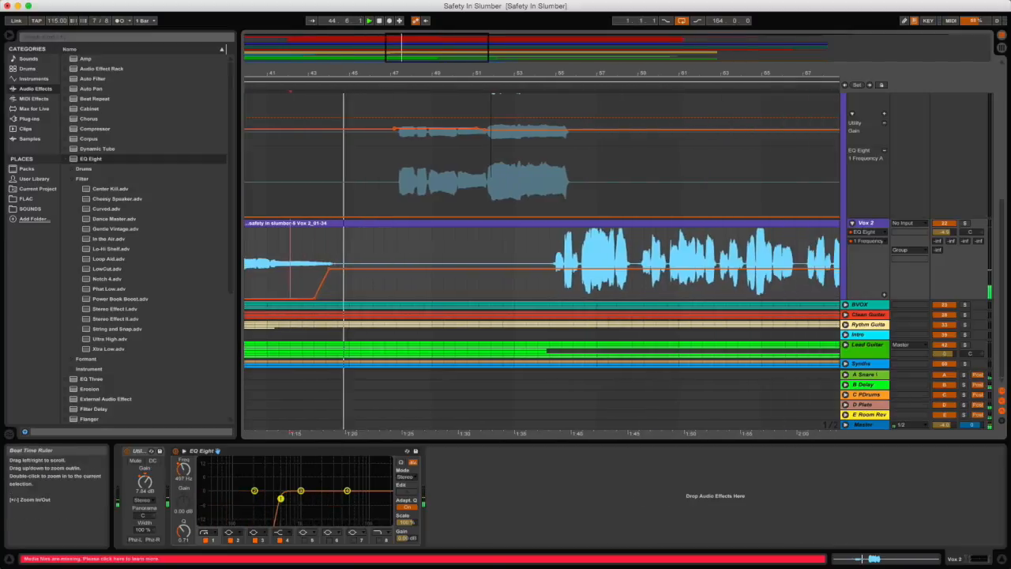
drag(547, 268, 551, 298)
Audition the Vox 1 phrase from bar 47 and replay it from bar 50.
click(397, 154)
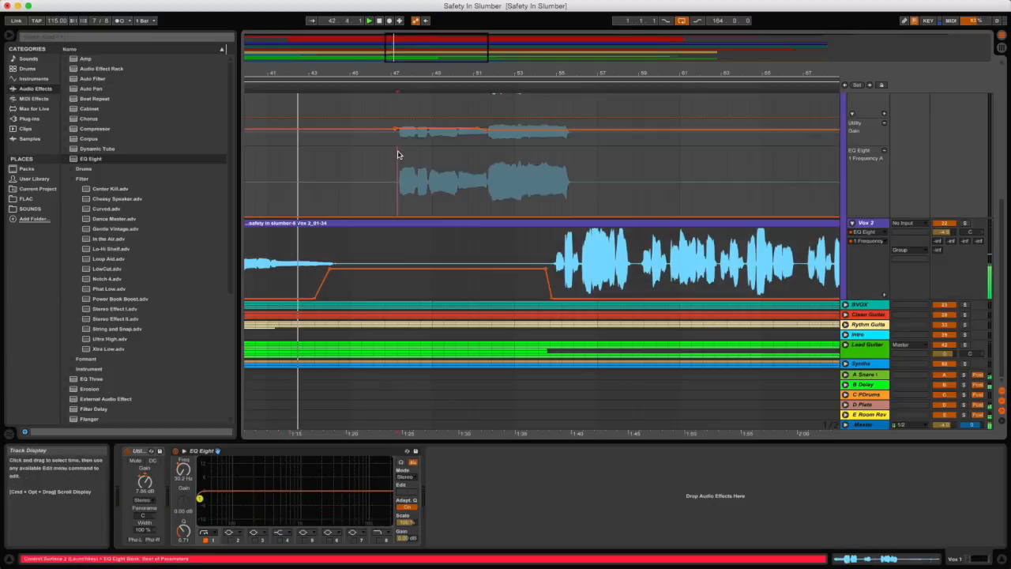
key(space)
key(space)
mouse_move(516, 73)
mouse_down()
mouse_move(516, 83)
mouse_move(516, 72)
mouse_up()
scroll(585, 105, up, 4)
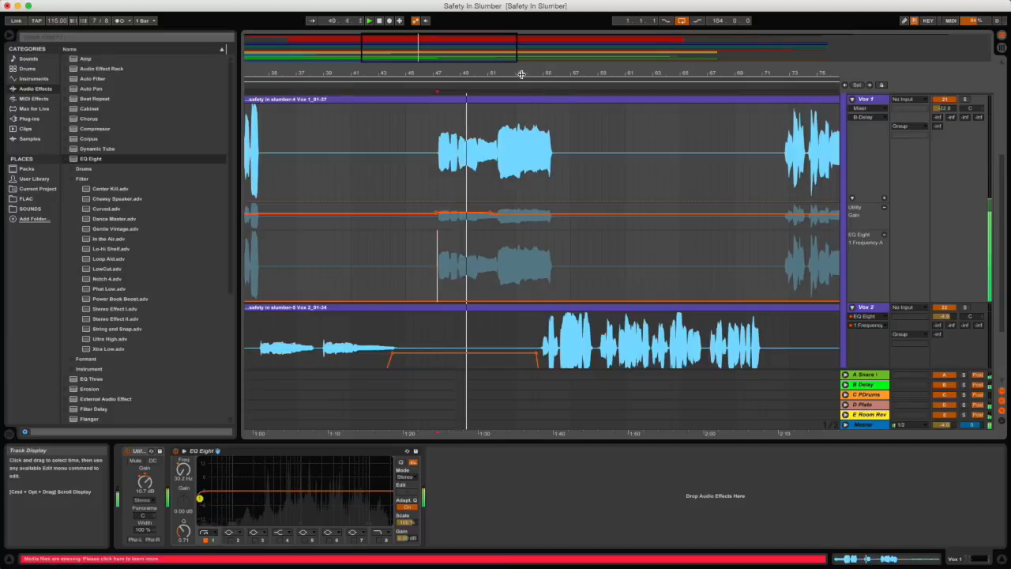
drag(525, 73, 407, 71)
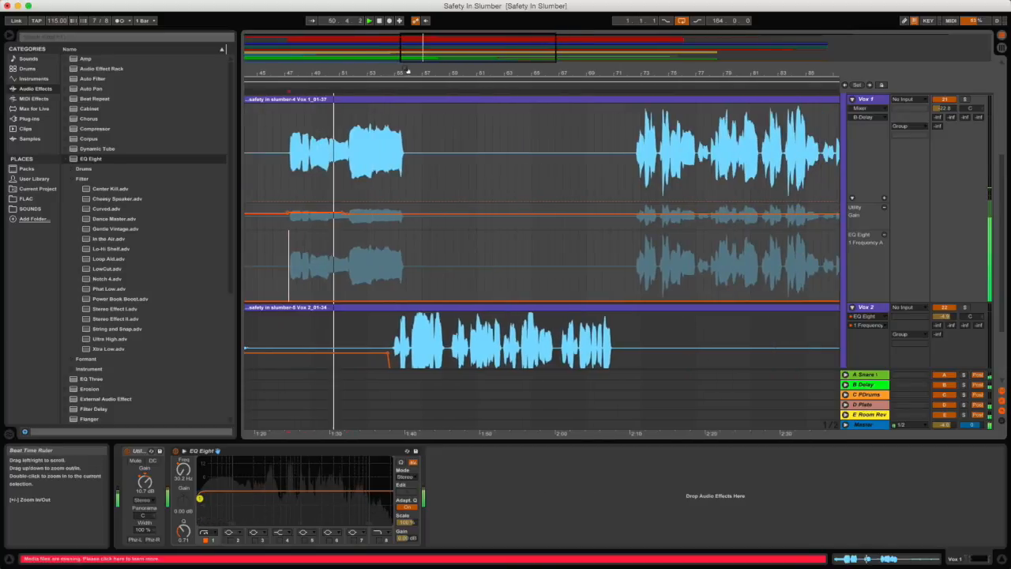
click(328, 122)
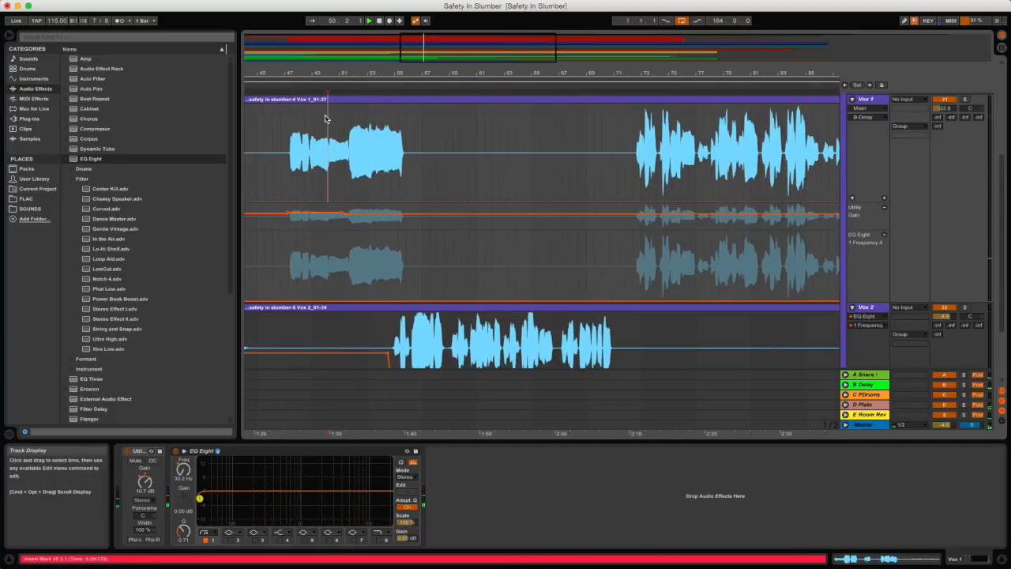
Raise Vox 1's EQ Eight frequency automation to about 450 Hz between bars 50.3 and 50.4 and audition the spot.
drag(332, 69, 399, 215)
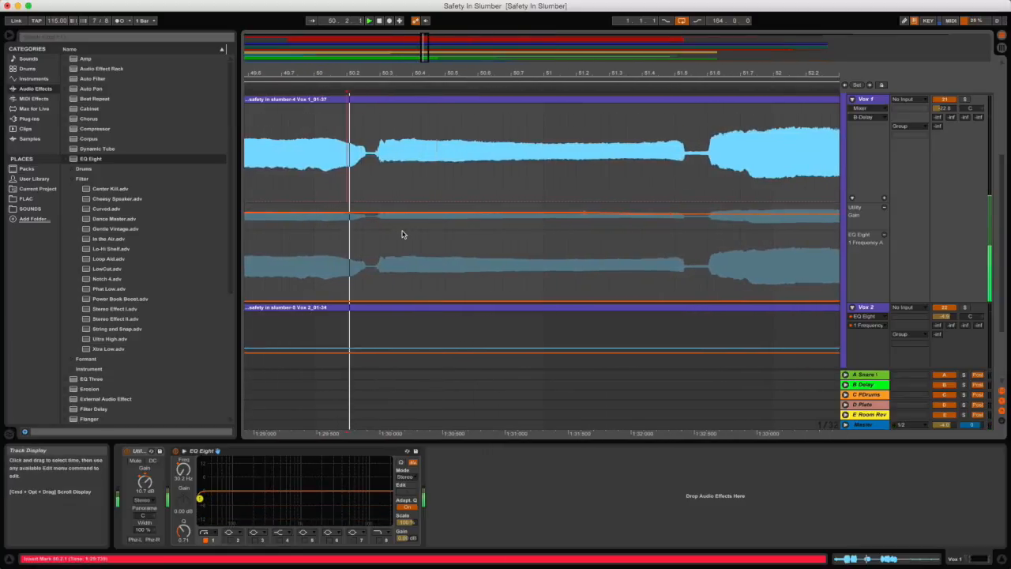
key(space)
key(space)
key(space)
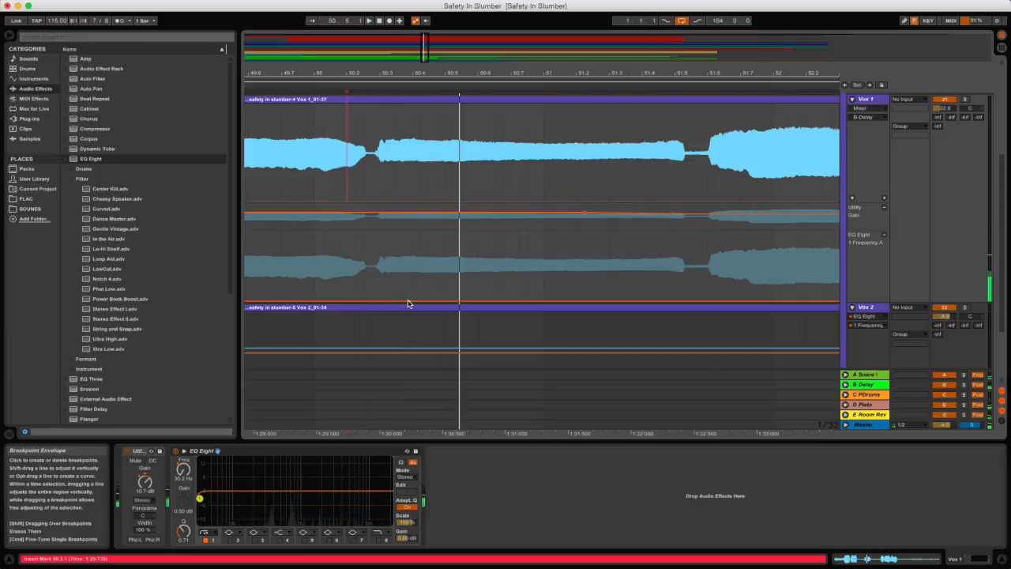
drag(411, 301, 412, 273)
key(space)
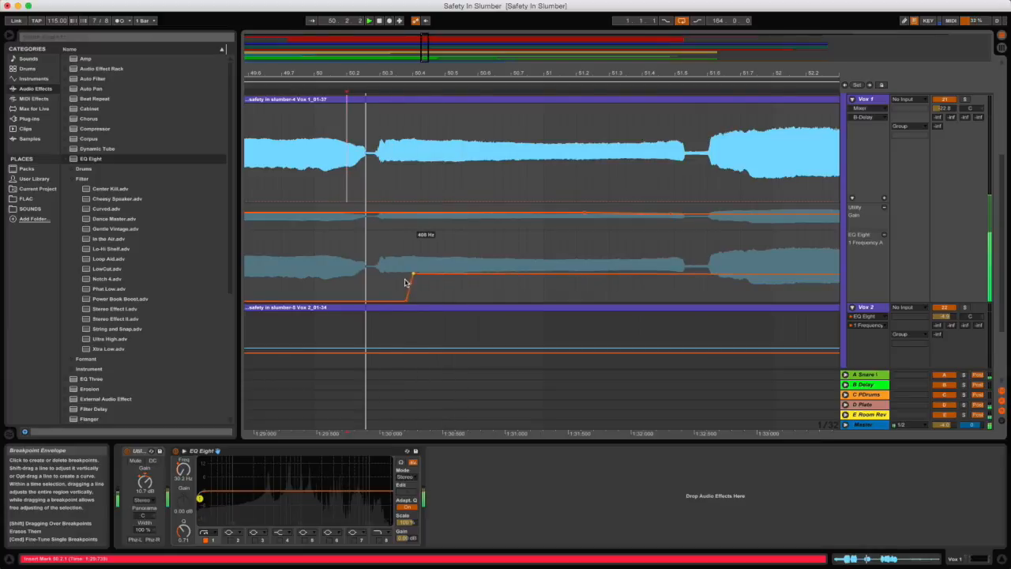
key(space)
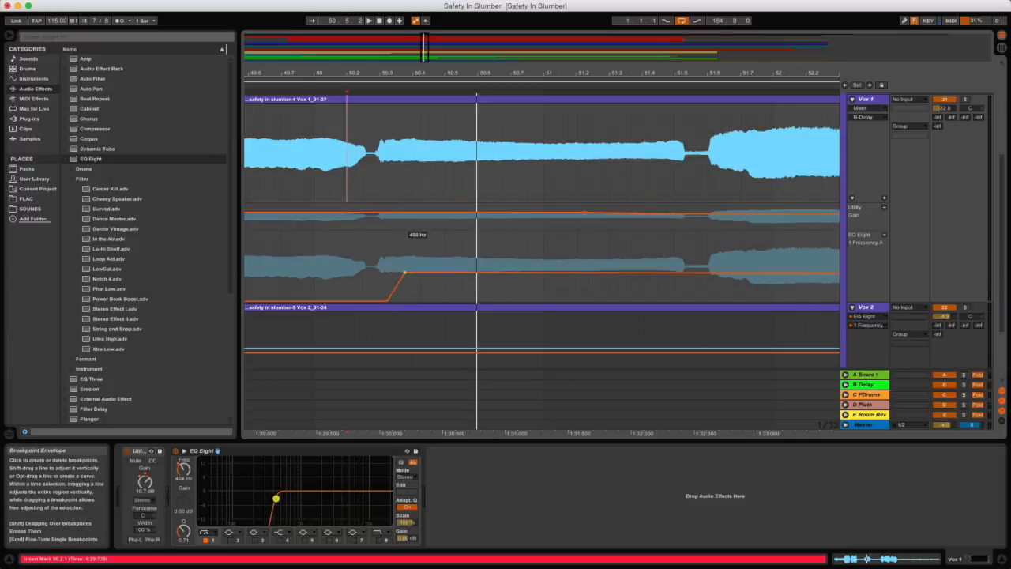
Replay the Vox 1 transition and shift the low-cut rise earlier so it starts just after bar 50.2, auditioning the change.
click(380, 278)
key(space)
key(space)
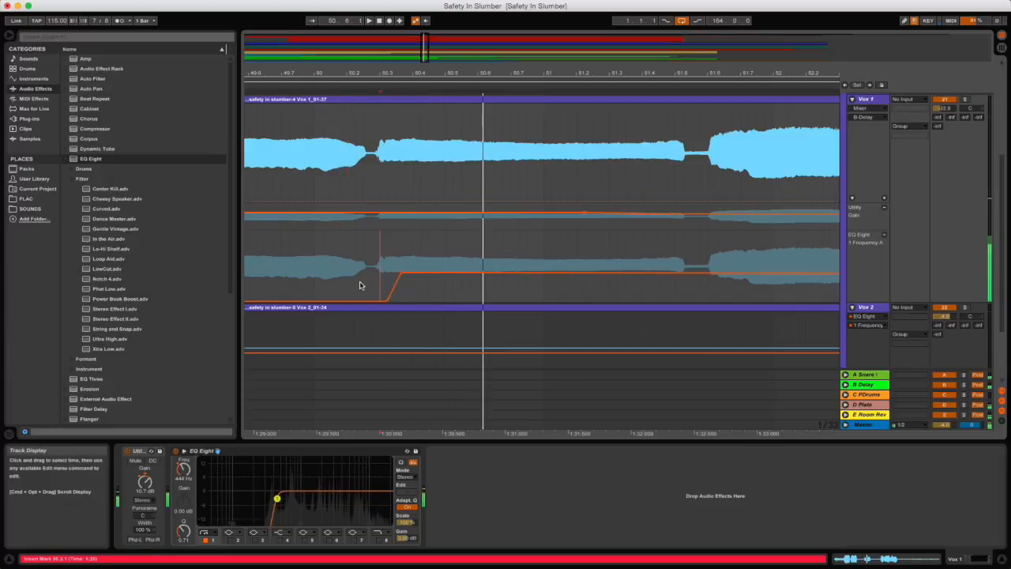
click(361, 285)
key(space)
key(space)
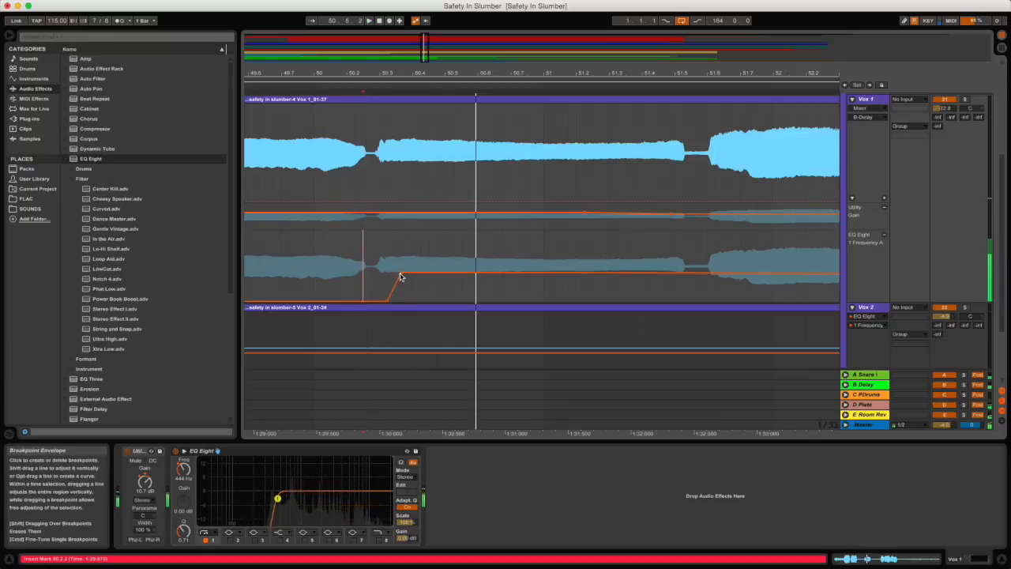
drag(386, 300, 360, 300)
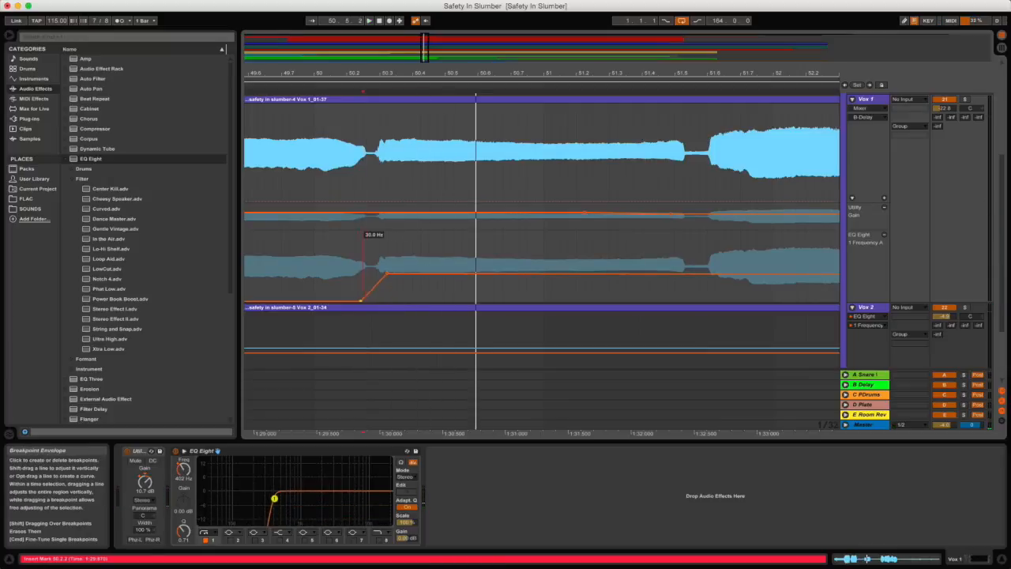
key(space)
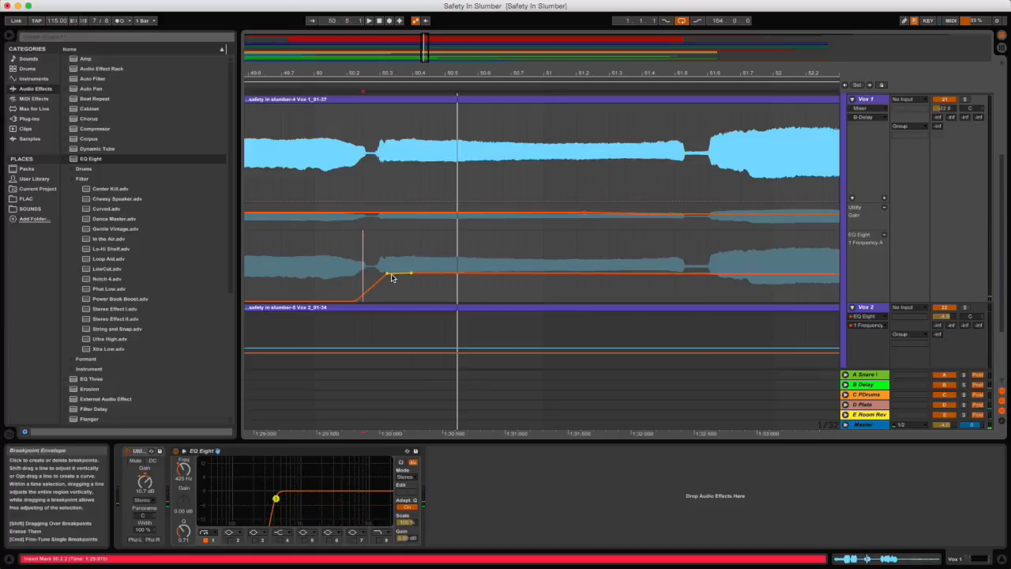
Ramp Vox 1's low cut back down to 30 Hz after bar 50.4, remove the flat top to leave a single peak, and audition it.
drag(412, 276, 421, 300)
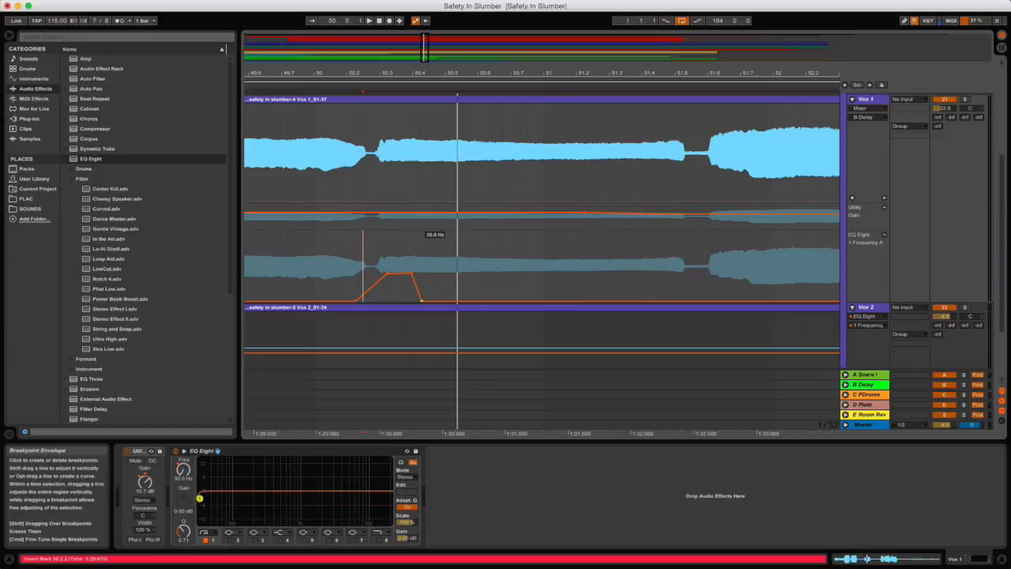
click(410, 276)
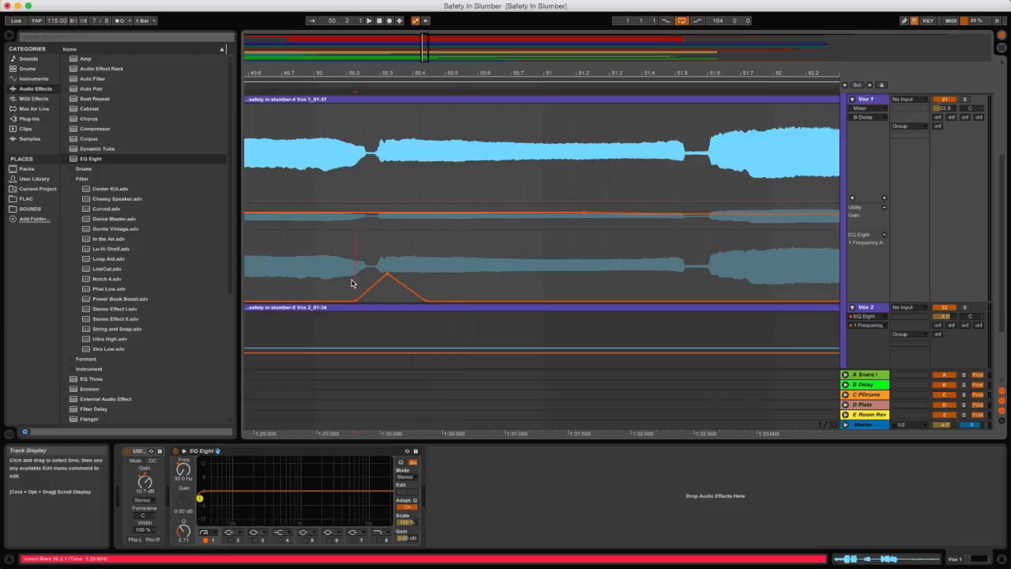
key(space)
key(space)
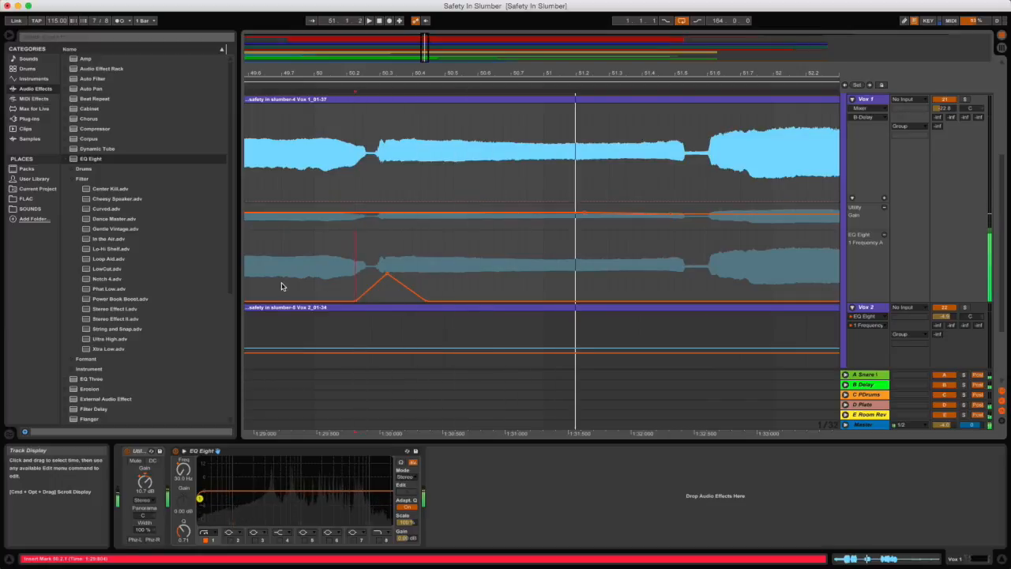
Replay Vox 1 from bar 49.7 and follow playback to about bar 56, checking the phrase for low-end problems.
click(284, 286)
key(space)
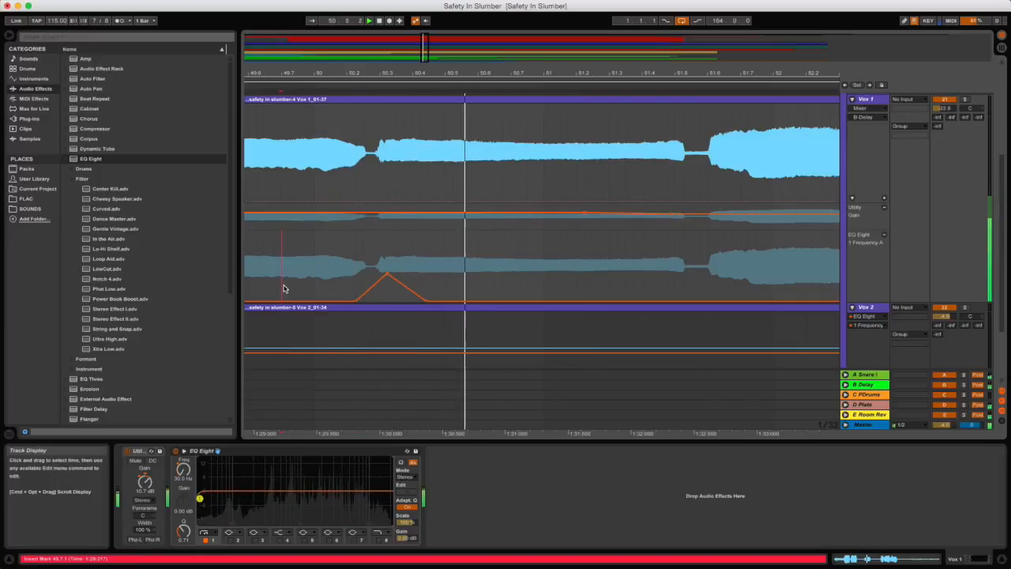
drag(544, 74, 343, 73)
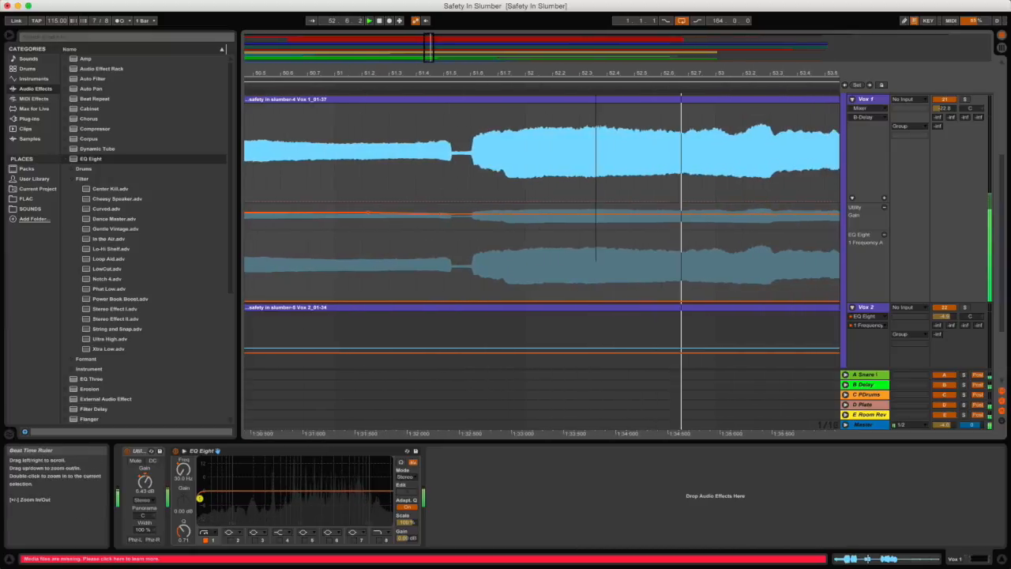
drag(604, 73, 276, 72)
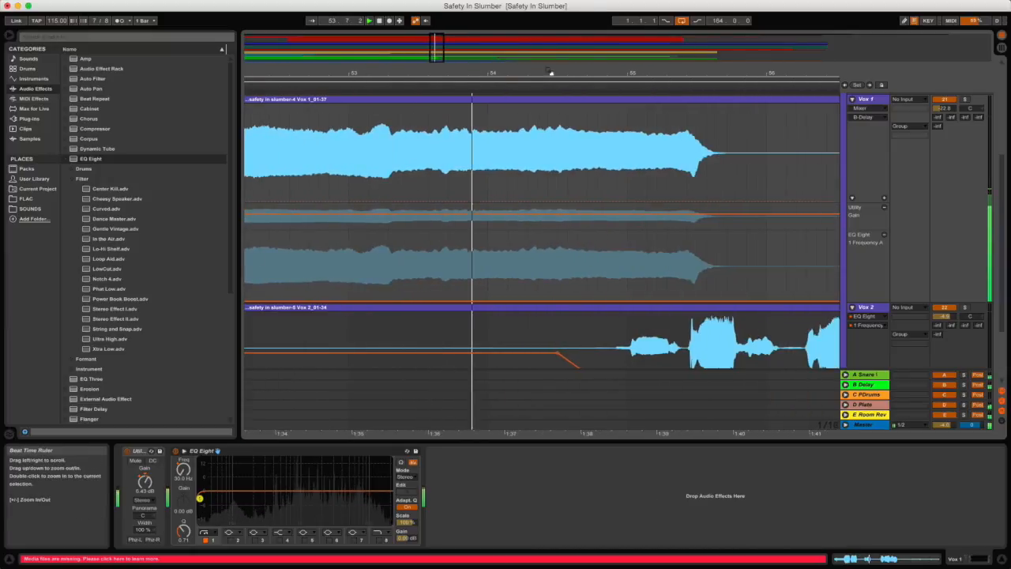
drag(551, 74, 184, 74)
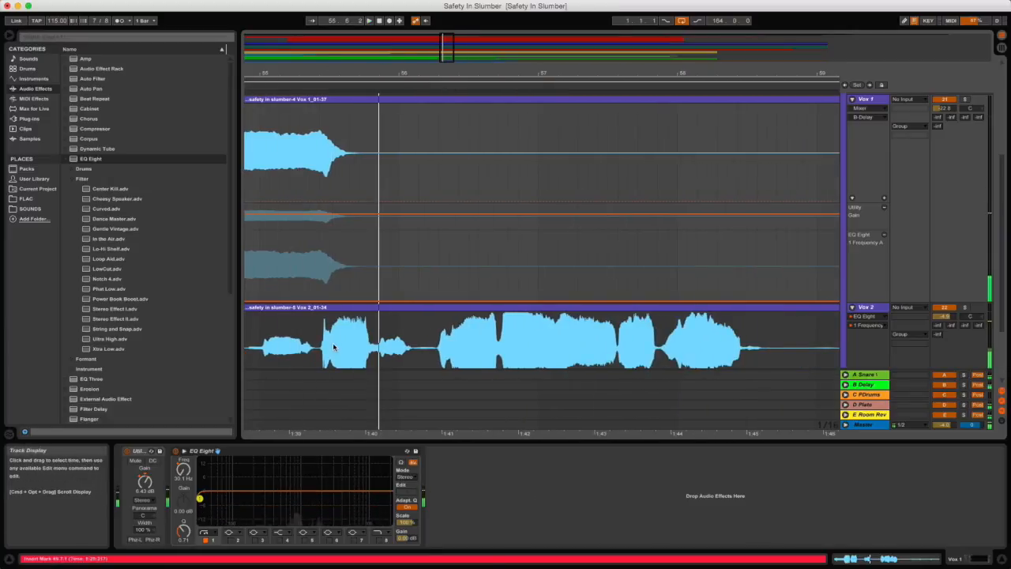
Draw a short low-cut peak in Vox 2's EQ Eight frequency automation near bar 55.4, ramp it back to 30 Hz, and audition it.
scroll(331, 340, down, 3)
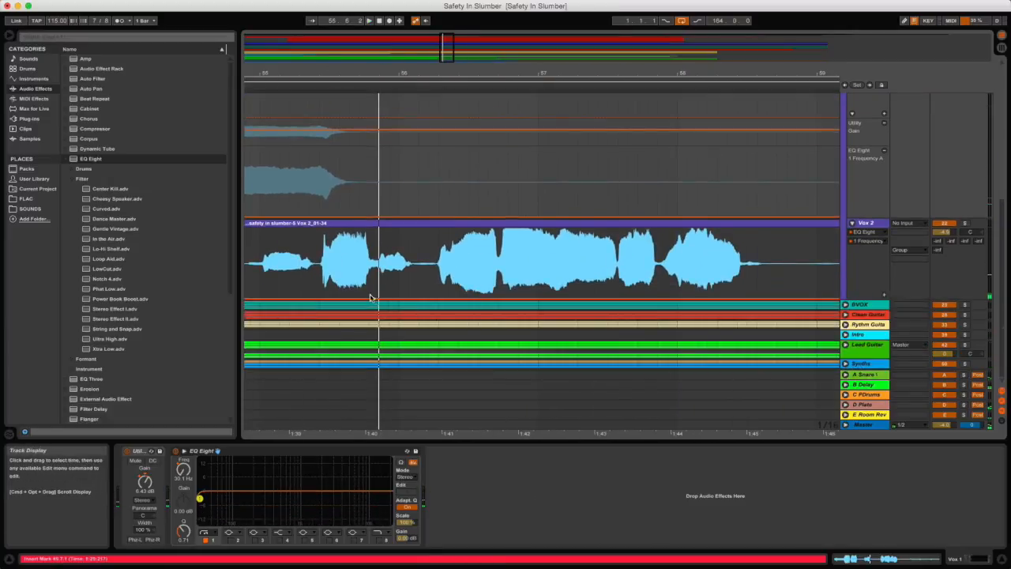
click(315, 294)
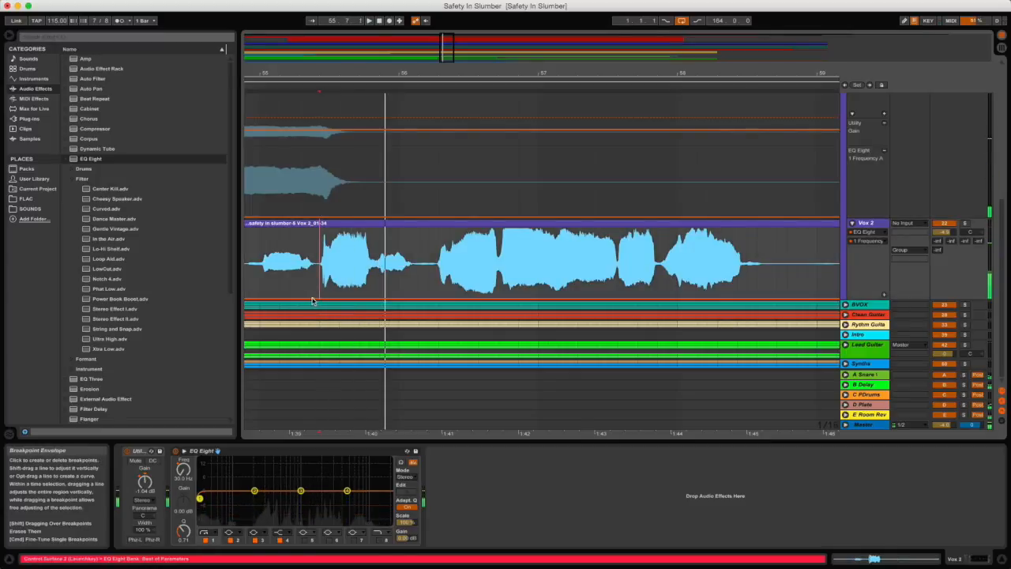
drag(312, 299, 320, 257)
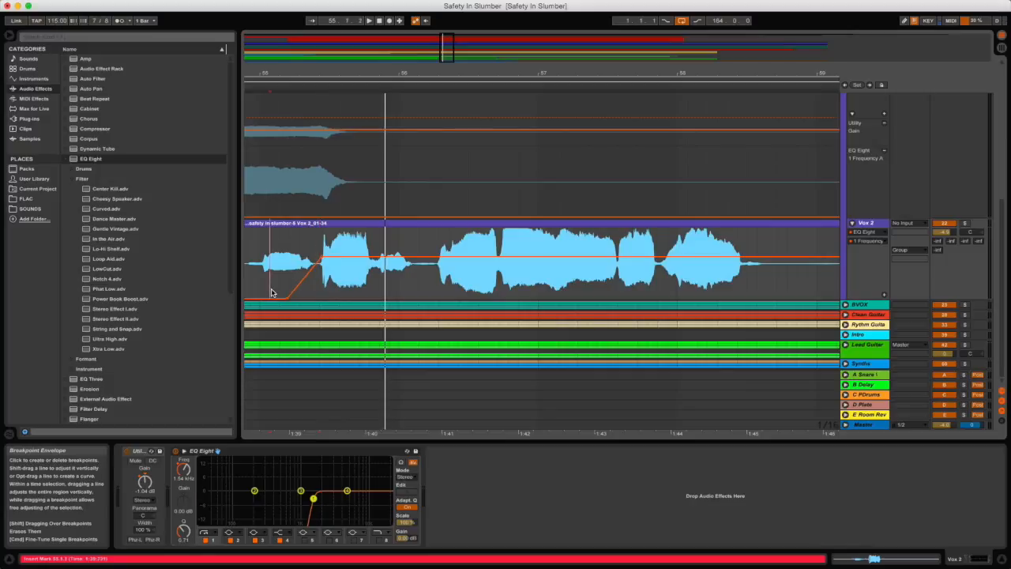
key(space)
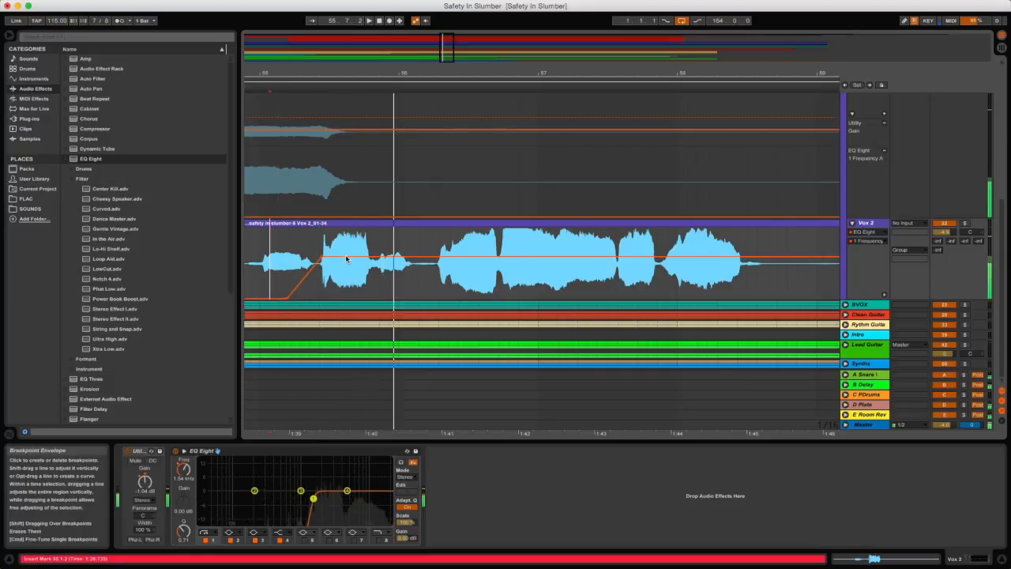
drag(321, 257, 333, 298)
click(279, 291)
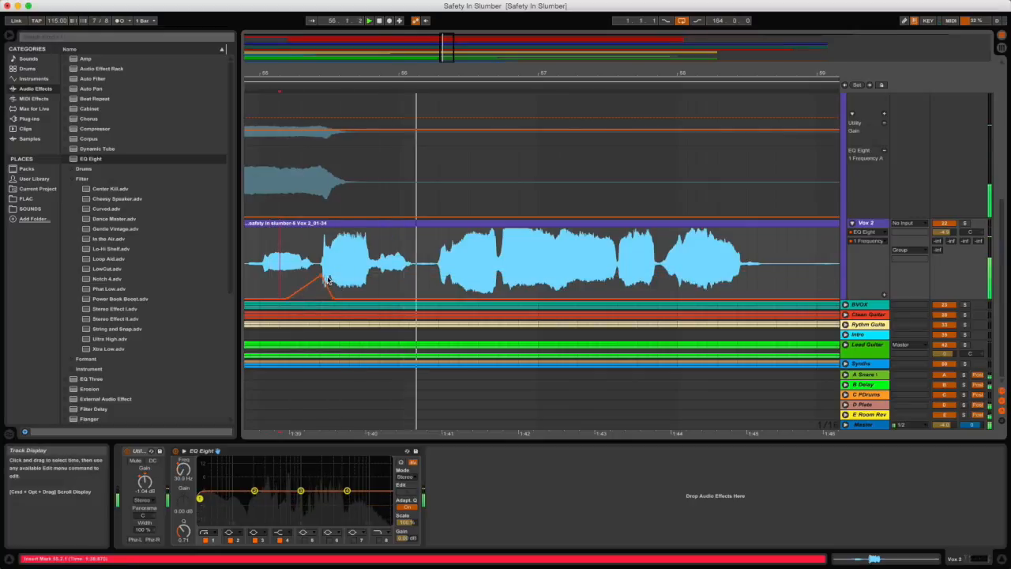
Follow playback along Vox 2 from bar 57 to about bar 62, checking the phrases for low-end problems.
drag(730, 73, 531, 73)
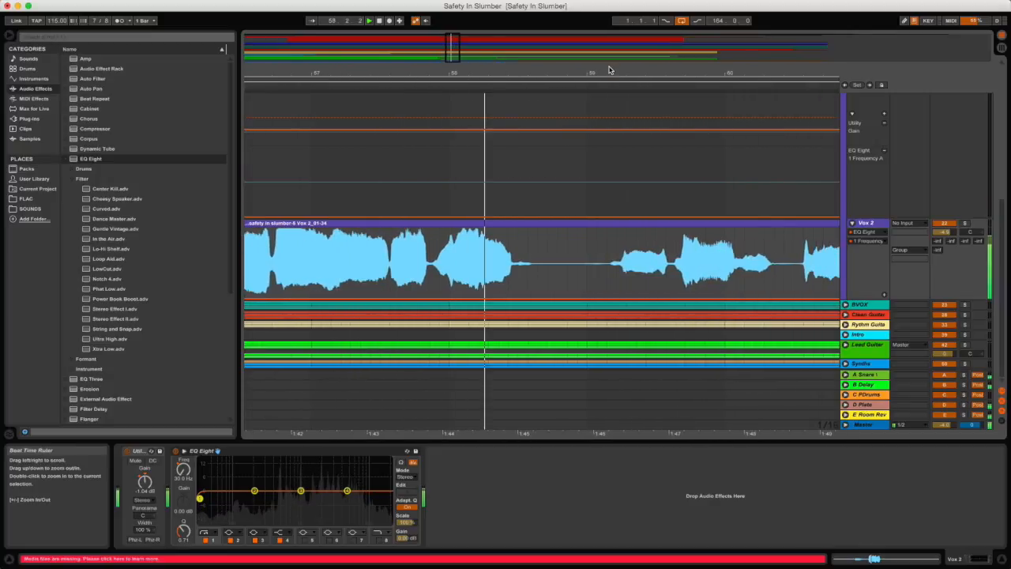
drag(668, 71, 374, 72)
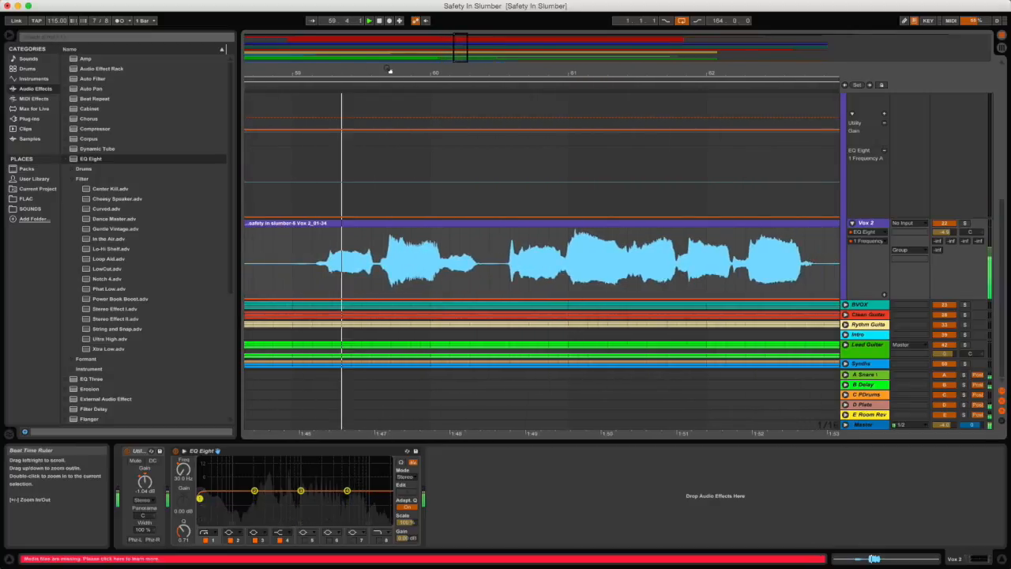
drag(516, 73, 406, 73)
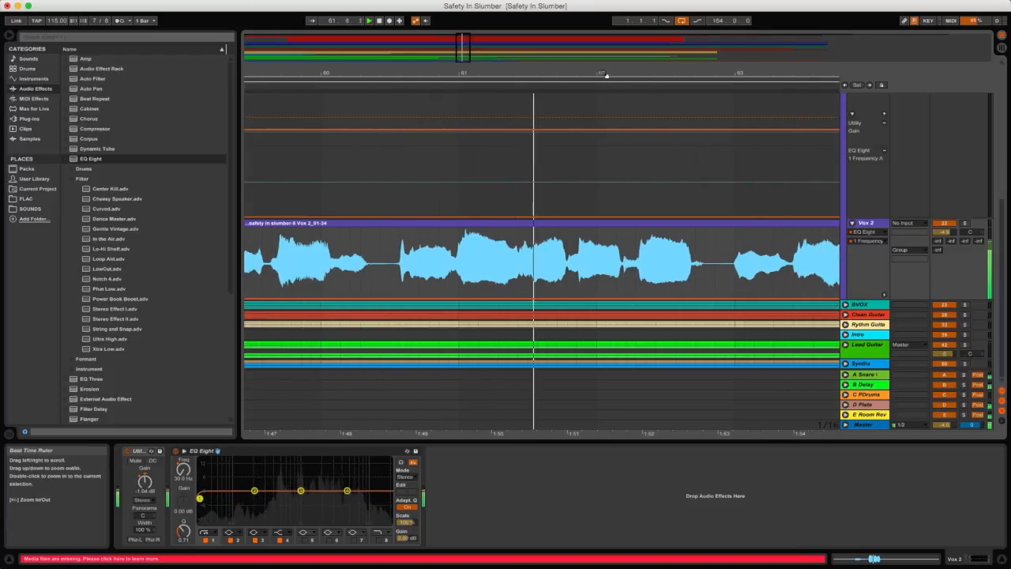
drag(657, 72, 534, 72)
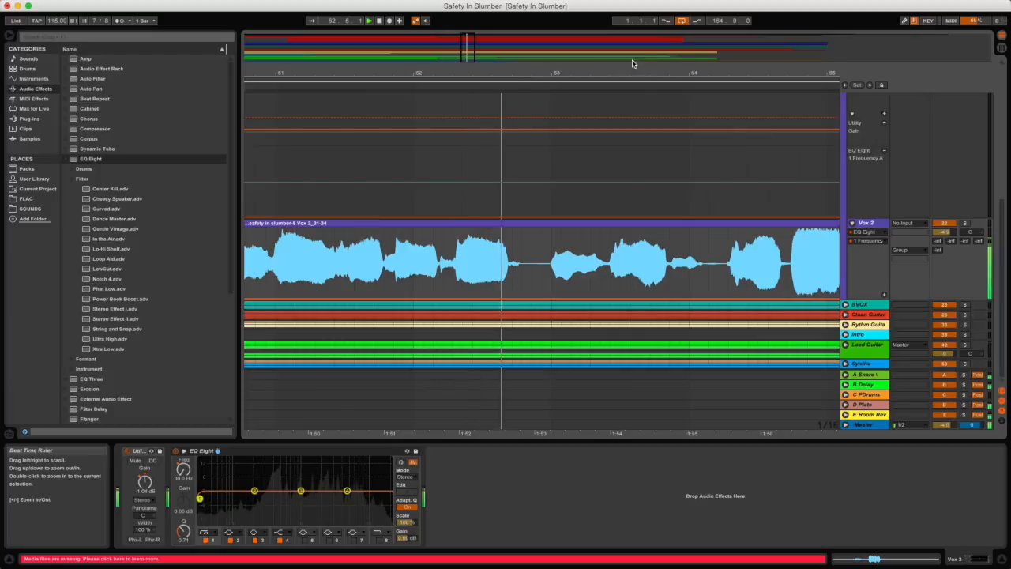
Draw a brief low-cut rise to about 200 Hz in Vox 2's frequency automation between bars 62 and 63, return it to 30 Hz, and audition.
click(499, 298)
drag(510, 298, 509, 278)
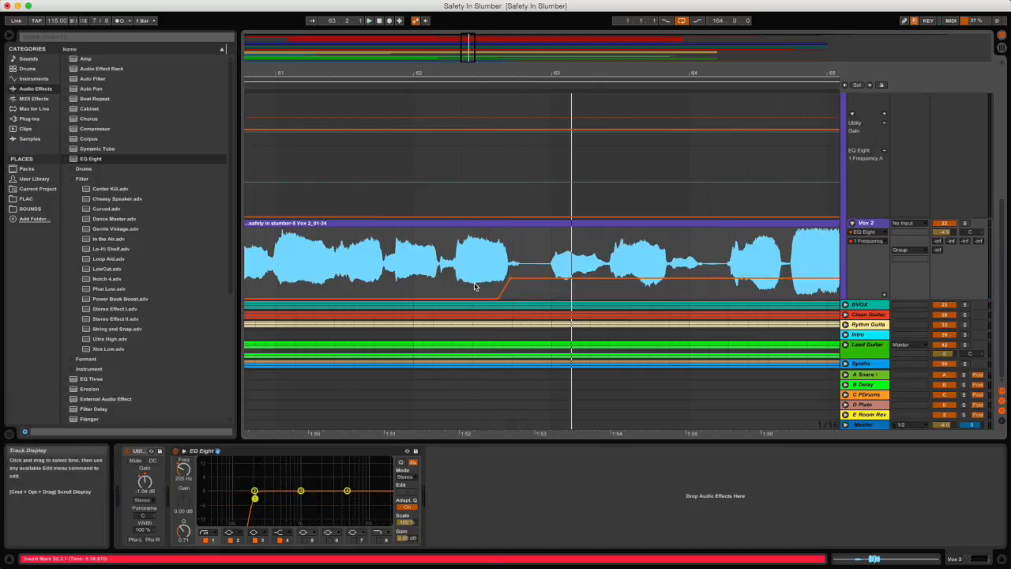
click(521, 278)
key(space)
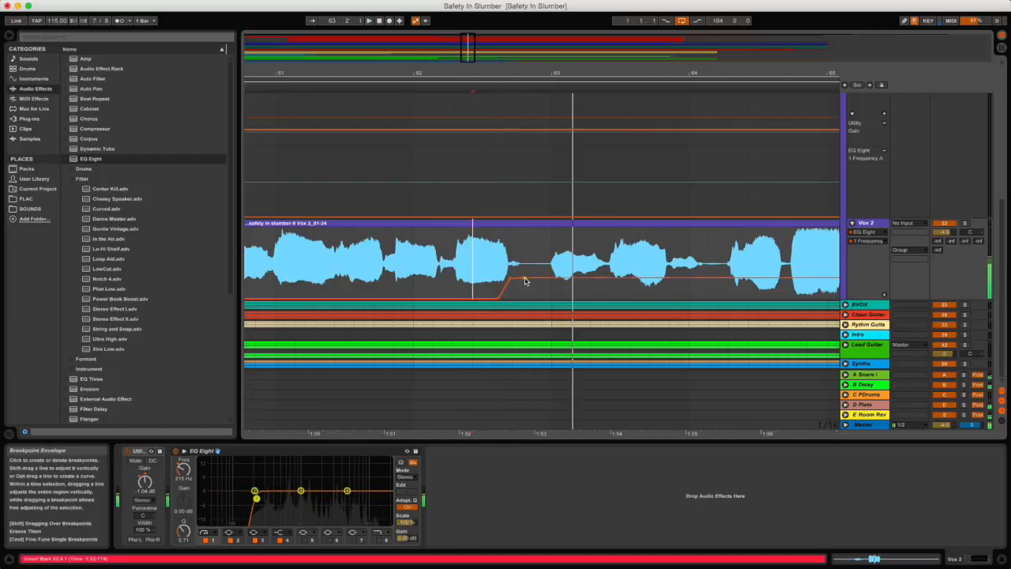
drag(528, 278, 538, 298)
key(space)
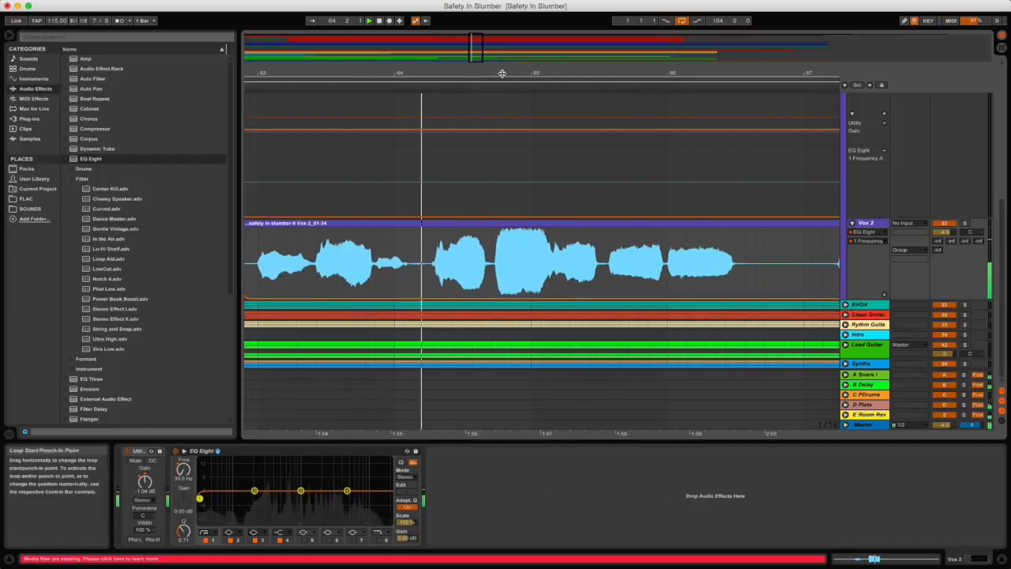
Follow playback along Vox 2 from bar 64 to the end of its phrases before bar 71, checking the low end.
drag(666, 76, 527, 76)
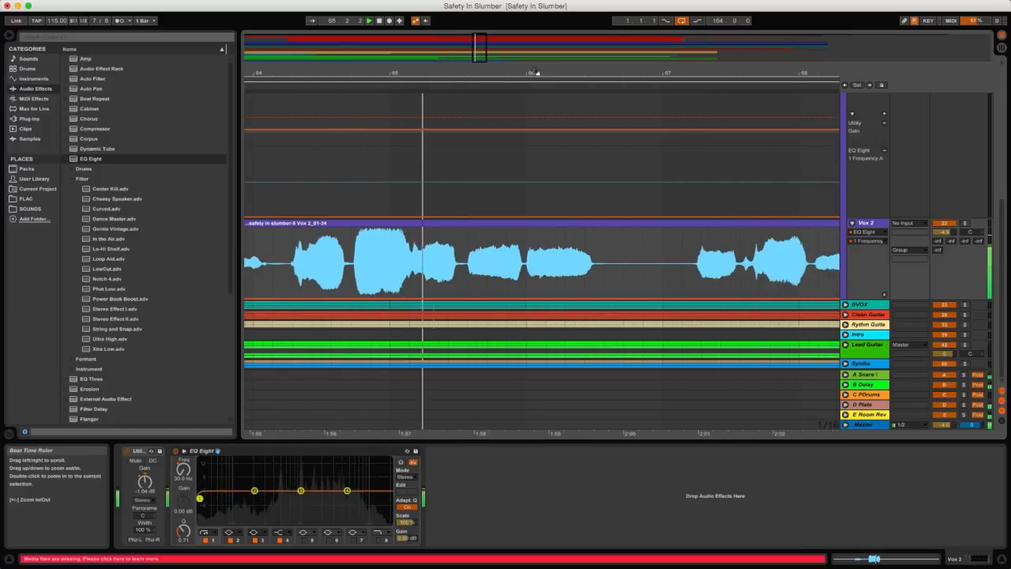
drag(708, 76, 451, 76)
drag(534, 73, 429, 73)
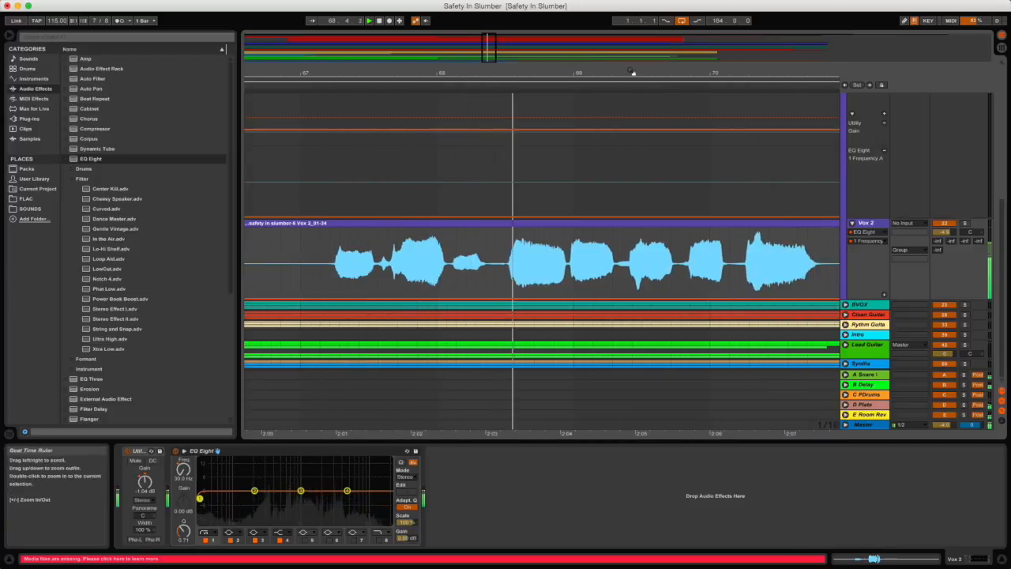
drag(635, 74, 454, 74)
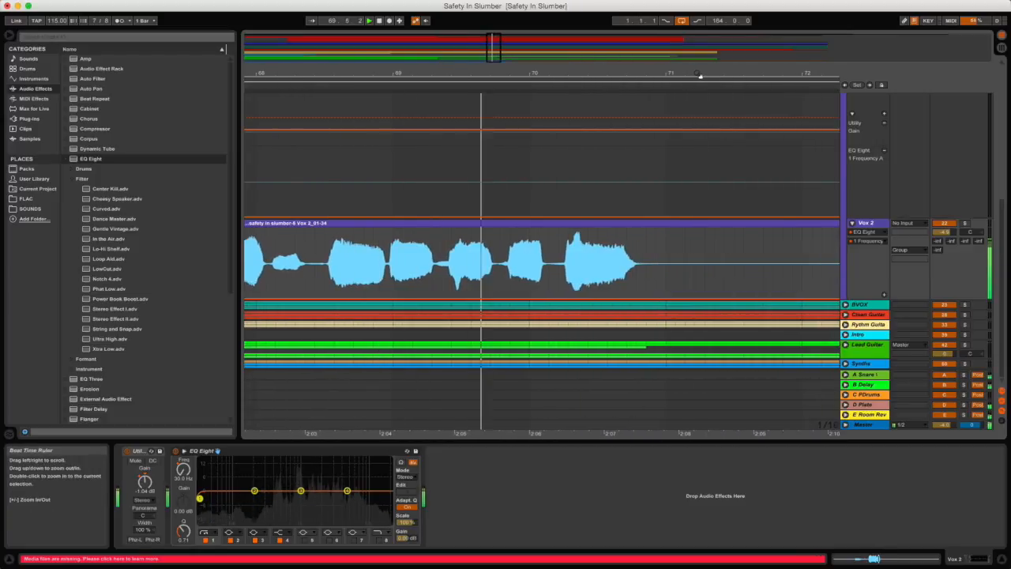
drag(698, 75, 556, 31)
Return to Vox 1 and follow playback of its phrases from bar 73 to bar 79, checking the low end.
scroll(587, 198, up, 1)
scroll(587, 198, up, 3)
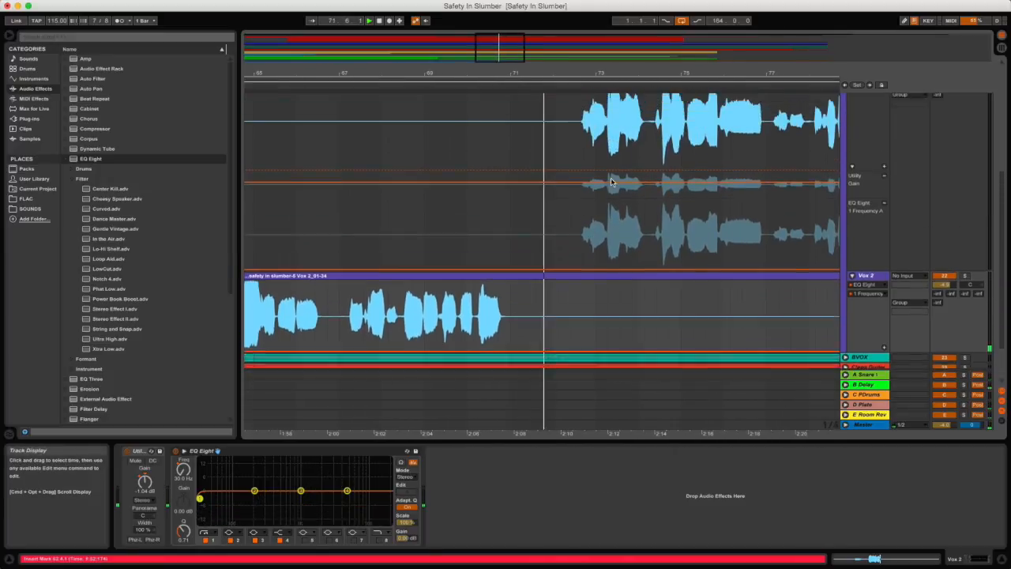
drag(724, 73, 575, 74)
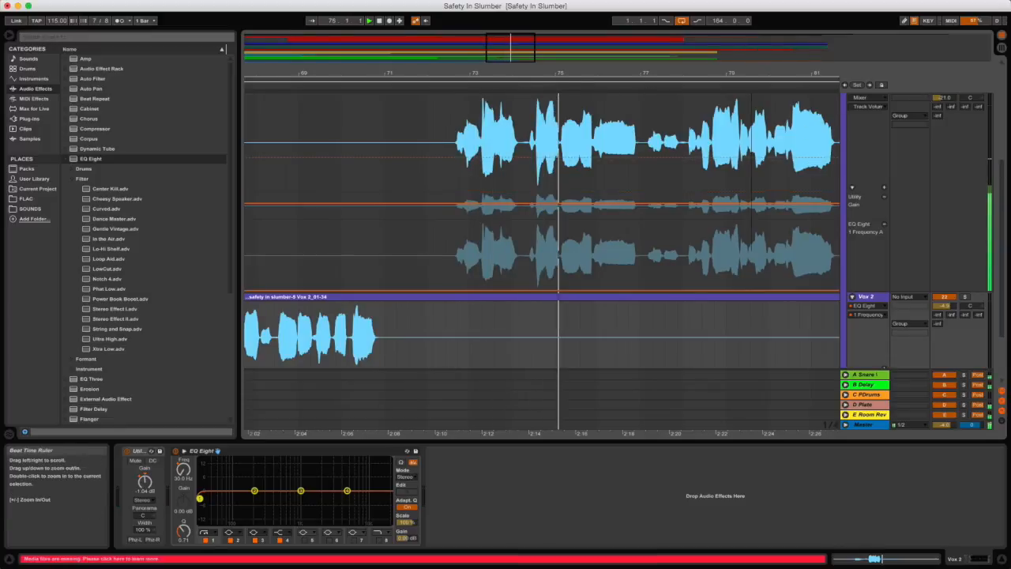
drag(753, 70, 687, 70)
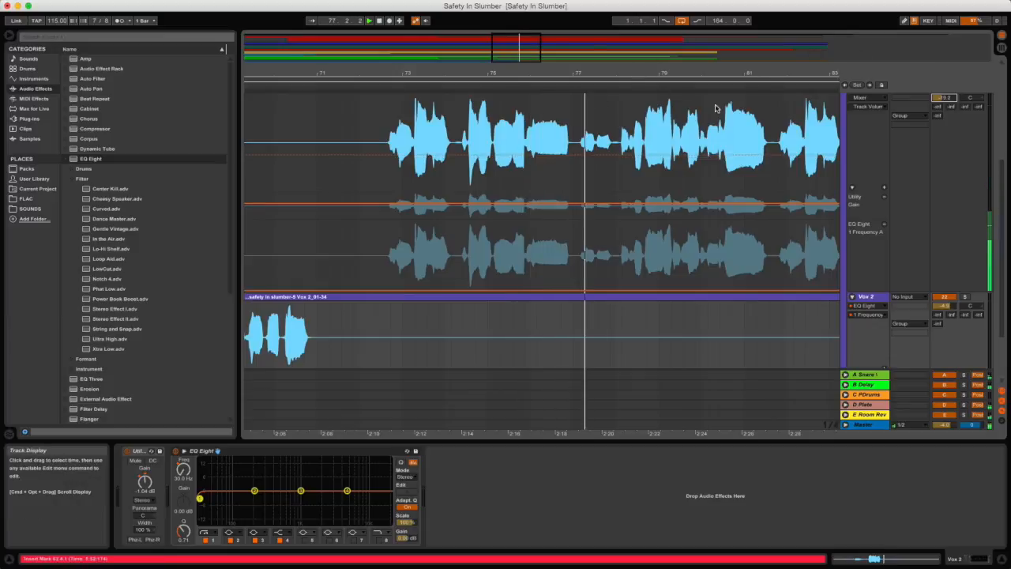
drag(728, 73, 653, 68)
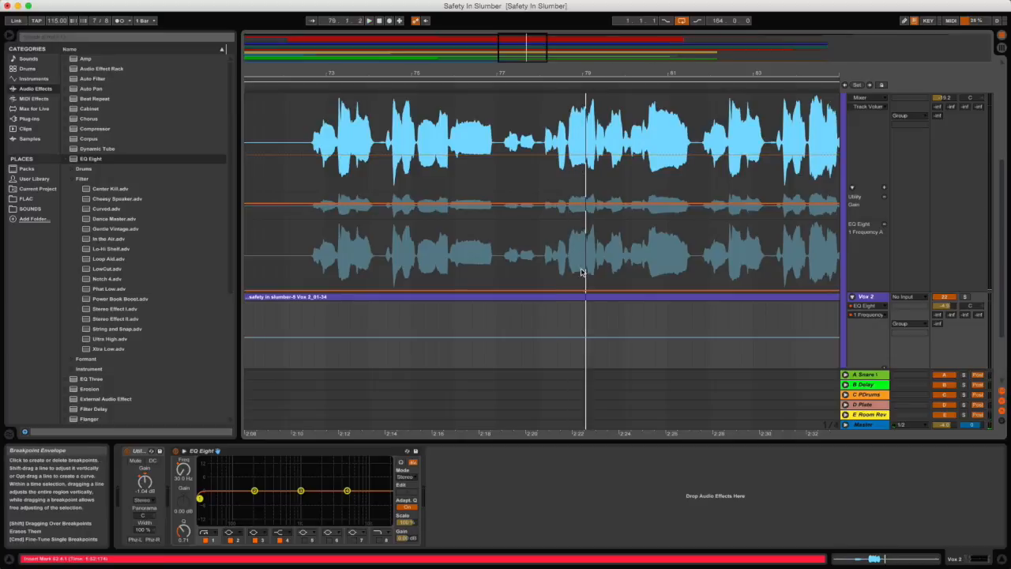
Draw a brief low-cut rise to about 300 Hz in Vox 1's frequency automation just before bar 79, return it to 30 Hz, and audition.
click(572, 292)
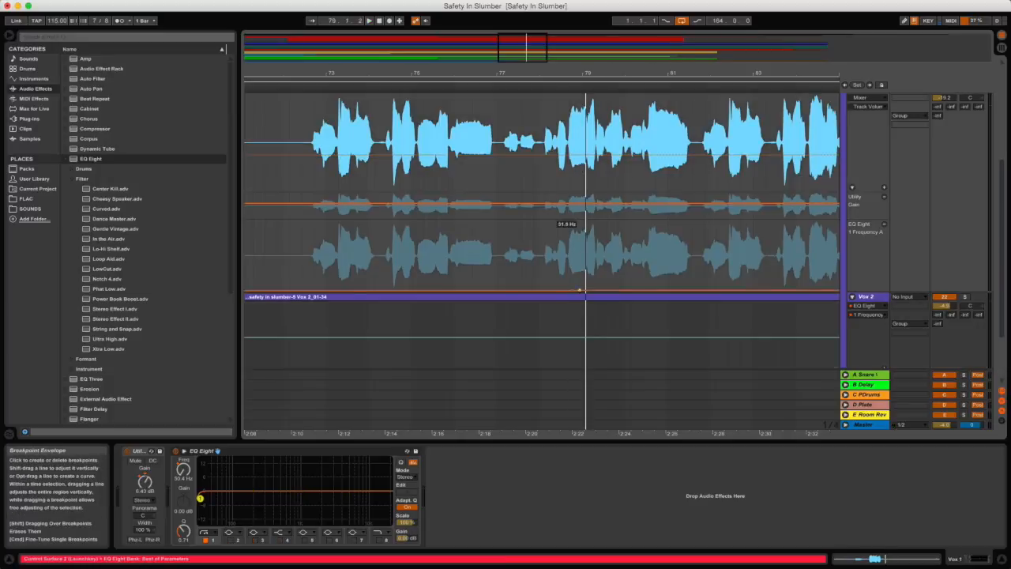
key(space)
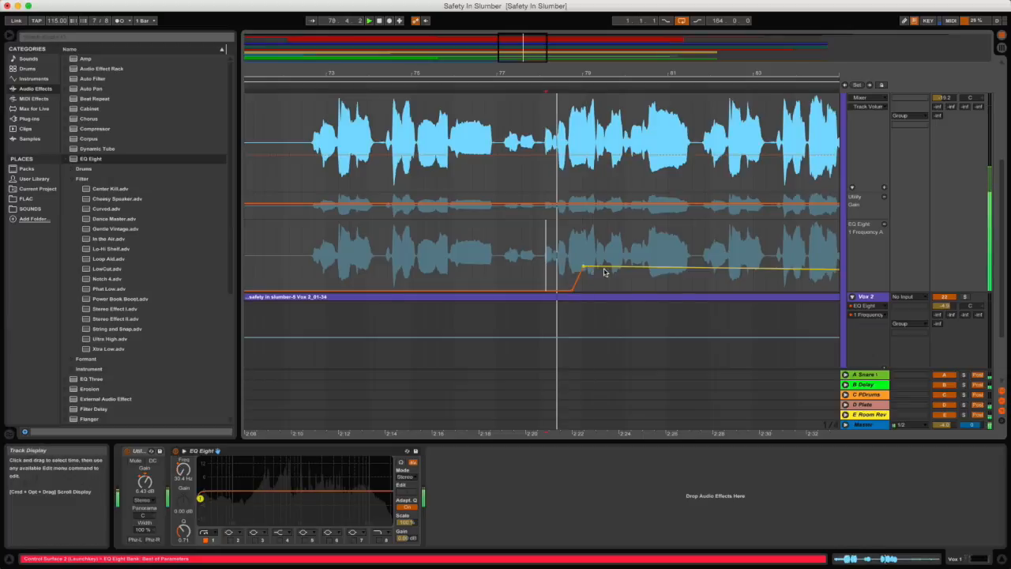
key(space)
drag(583, 267, 573, 266)
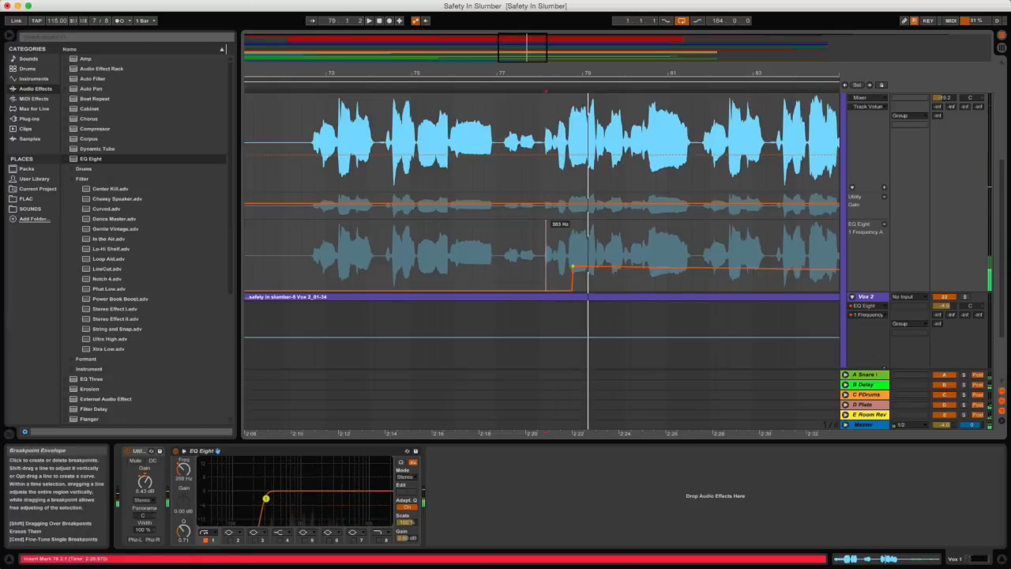
click(535, 288)
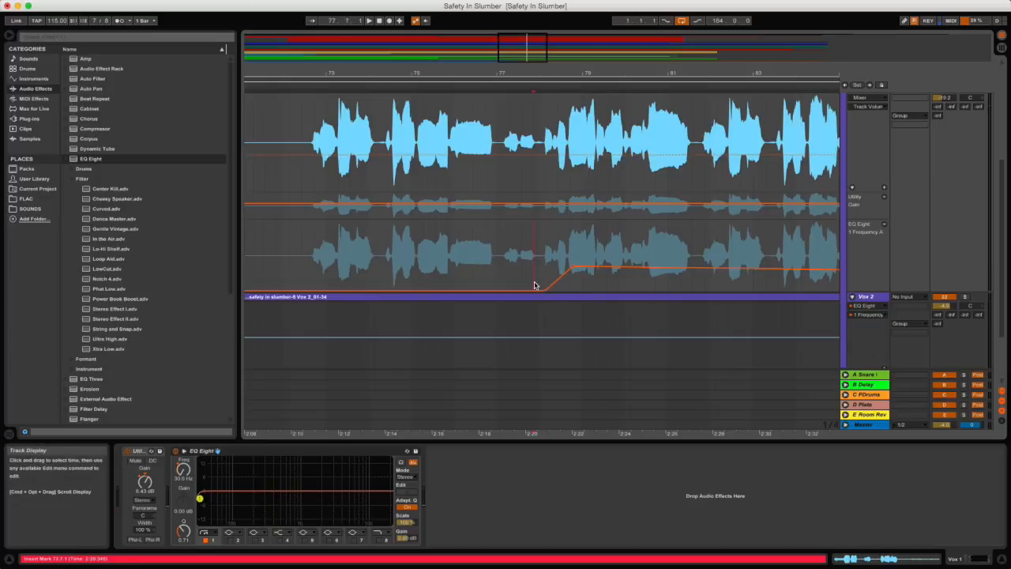
key(space)
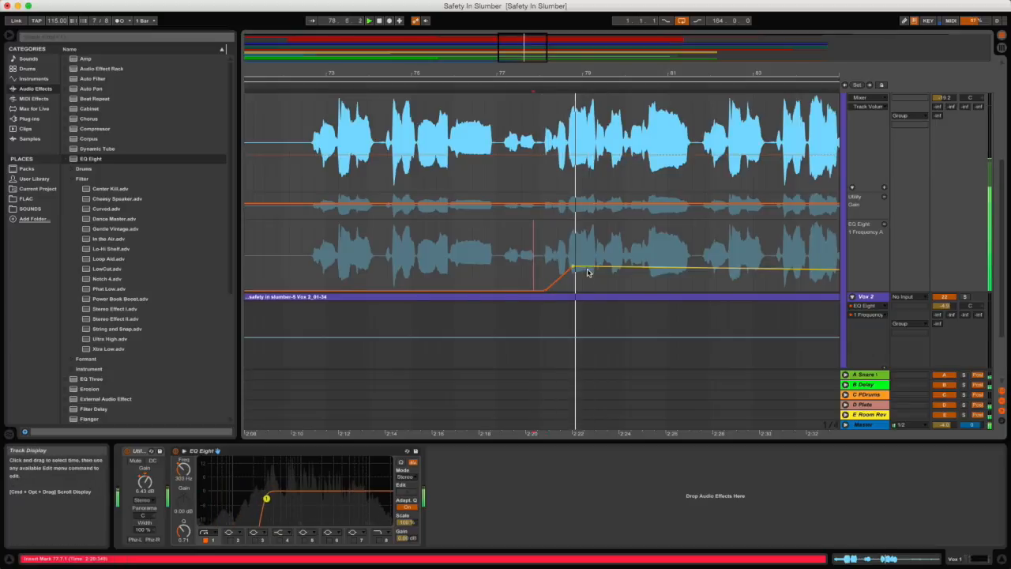
drag(586, 267, 587, 290)
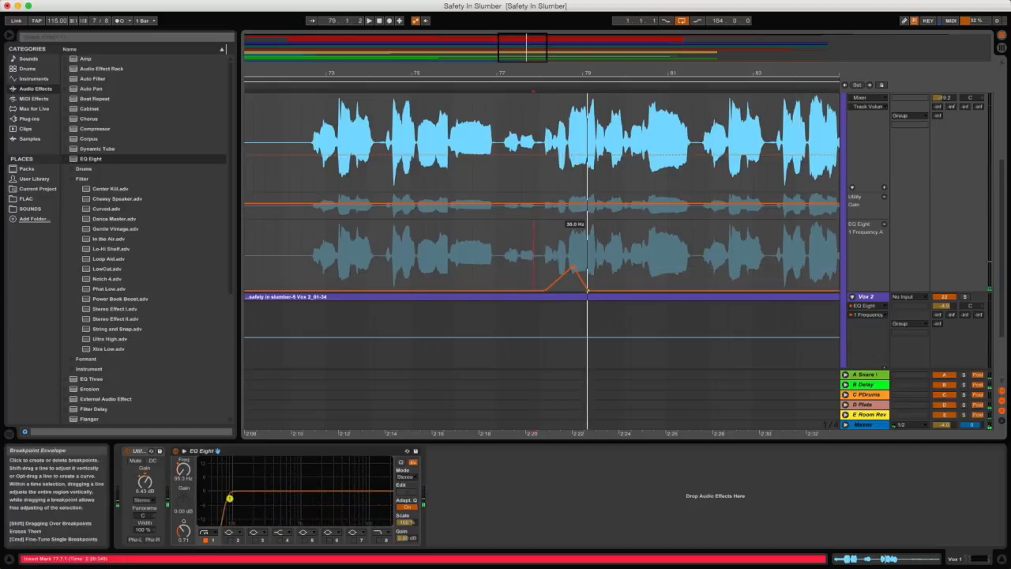
click(545, 268)
key(space)
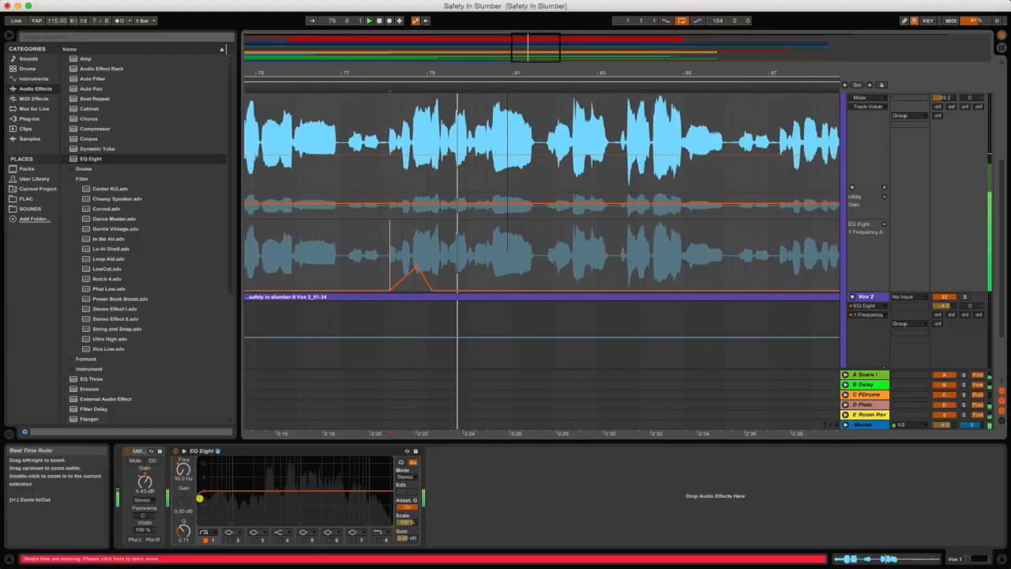
Draw a second low-cut rise in Vox 1's frequency automation just after bar 79, return it to the base frequency, and audition.
click(414, 233)
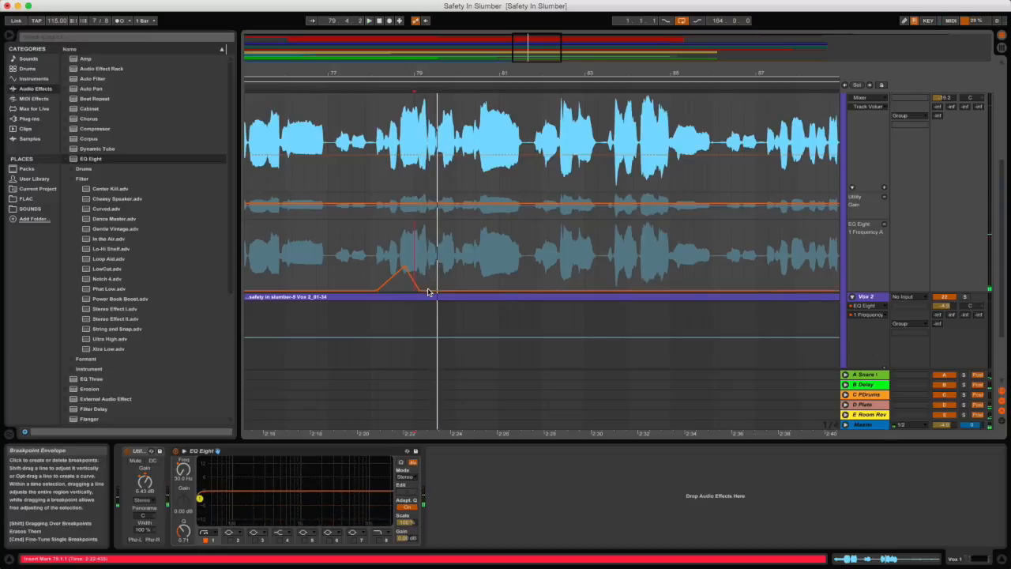
drag(425, 294, 458, 293)
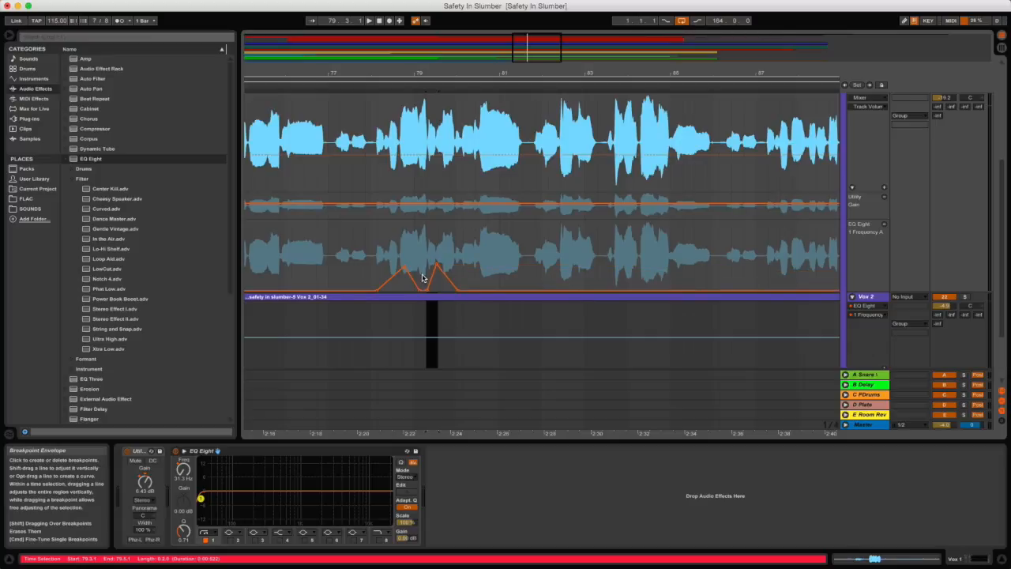
click(425, 276)
key(space)
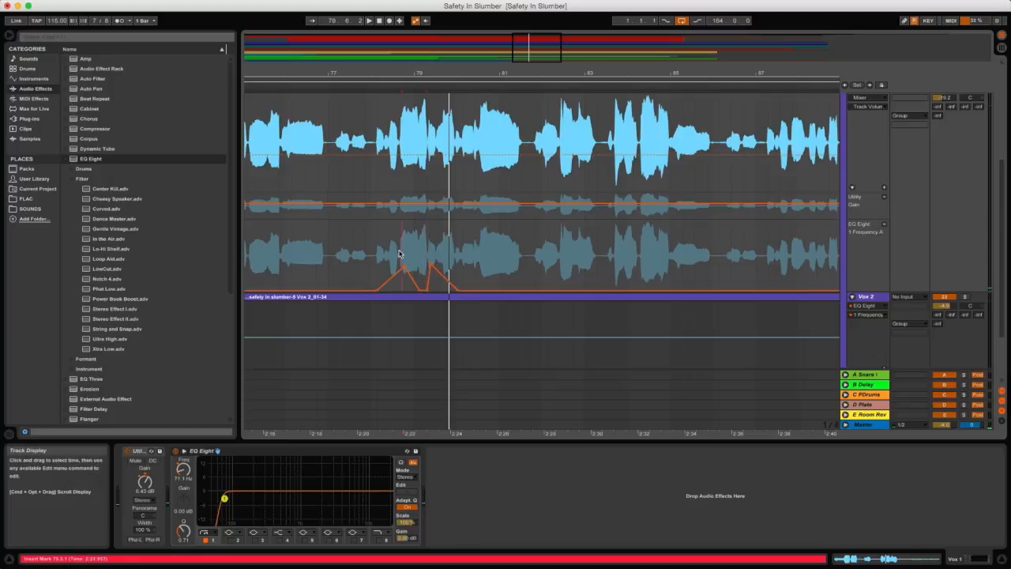
Tighten the second Vox 1 low-cut rise after bar 79, keeping its peak at about 370 Hz with an earlier return to 30 Hz, and audition.
click(401, 259)
key(space)
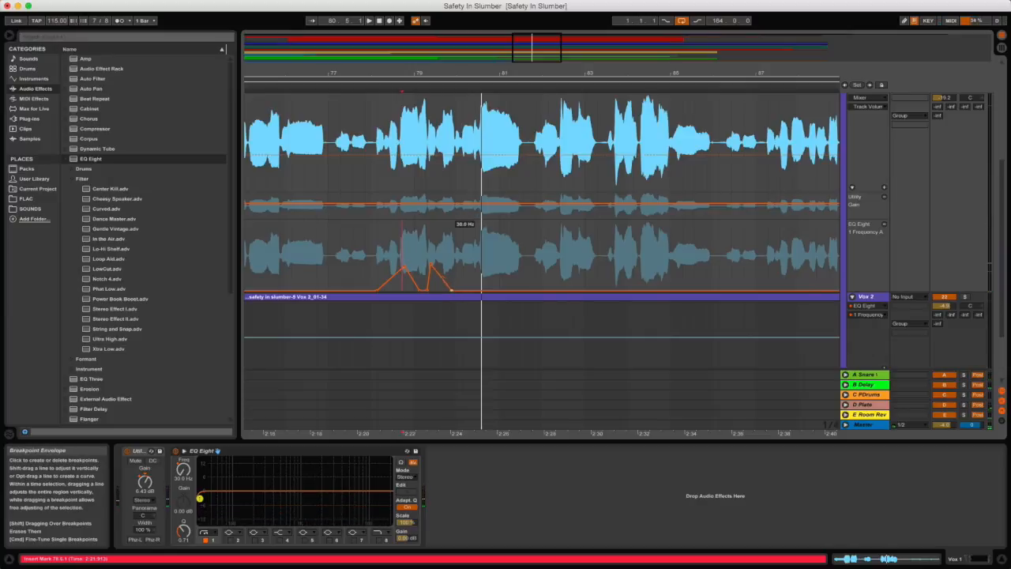
click(365, 276)
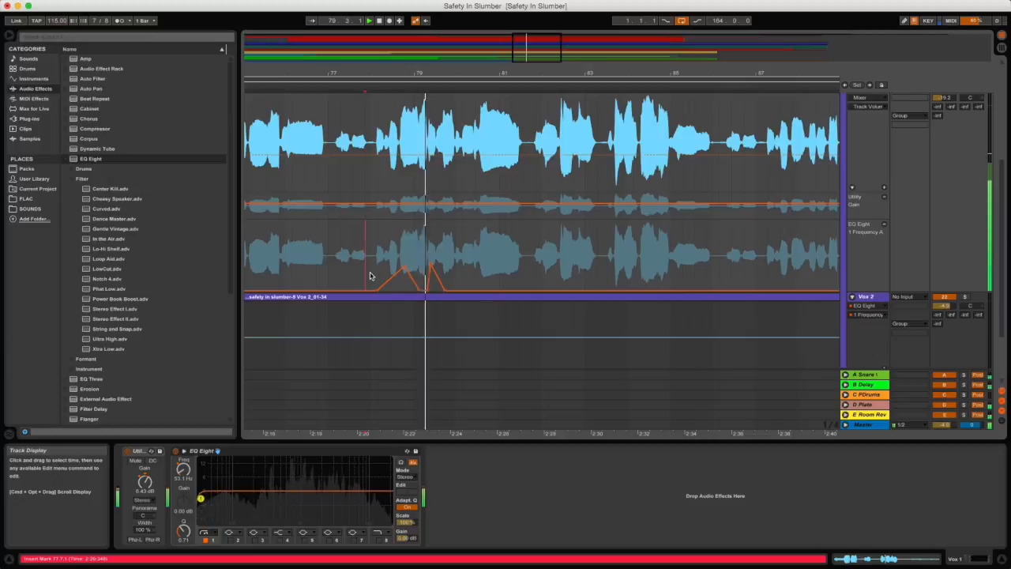
key(space)
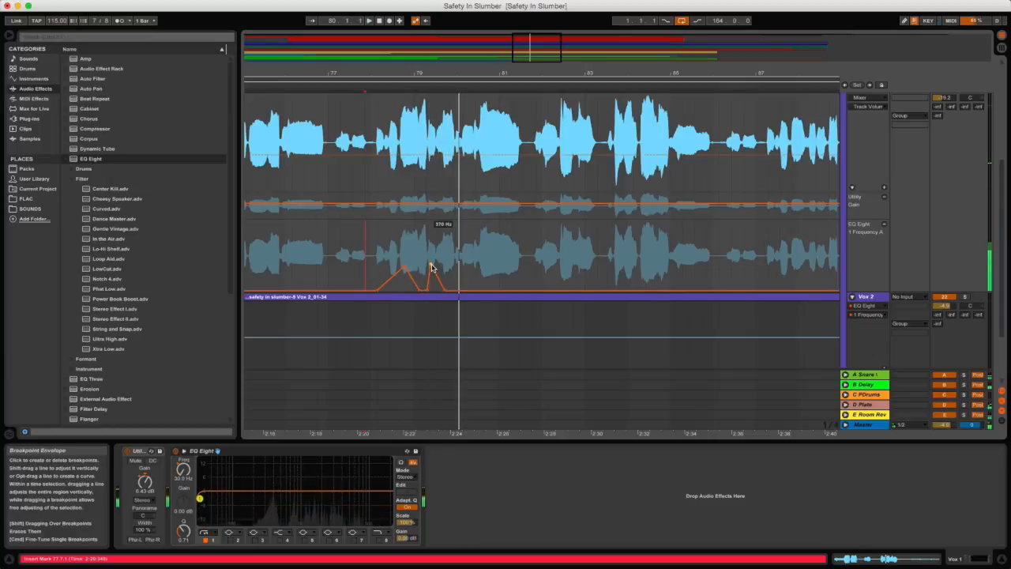
click(402, 251)
key(space)
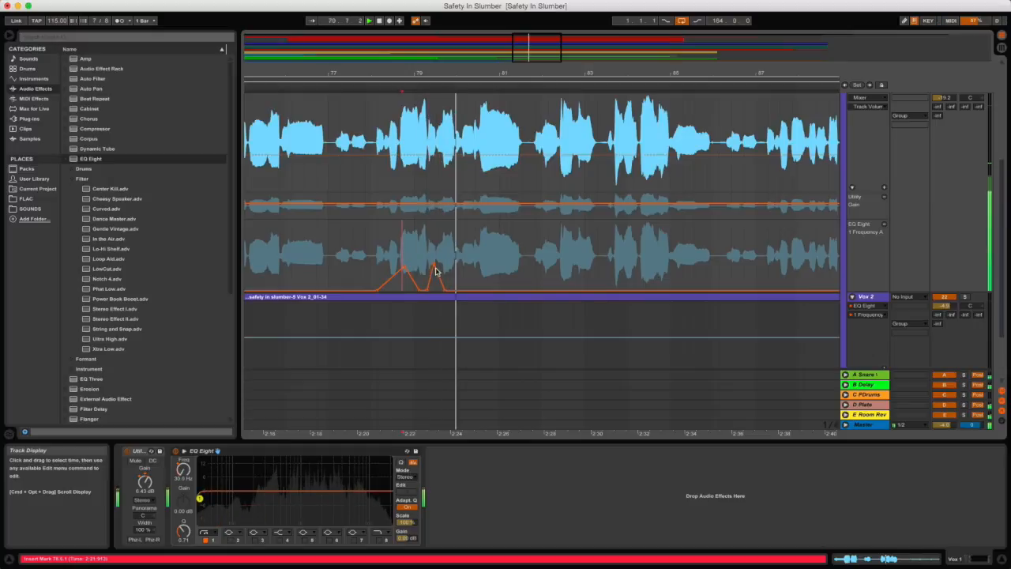
click(389, 248)
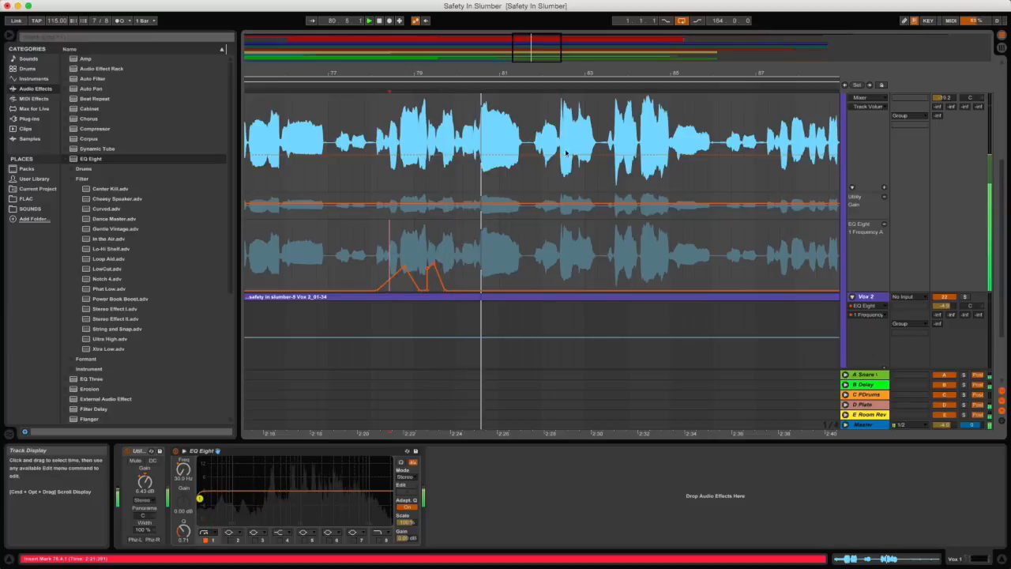
Follow playback along Vox 1 from bar 80 to the end of its long notes, and check the quiet phrases starting near bar 120.
drag(605, 73, 471, 74)
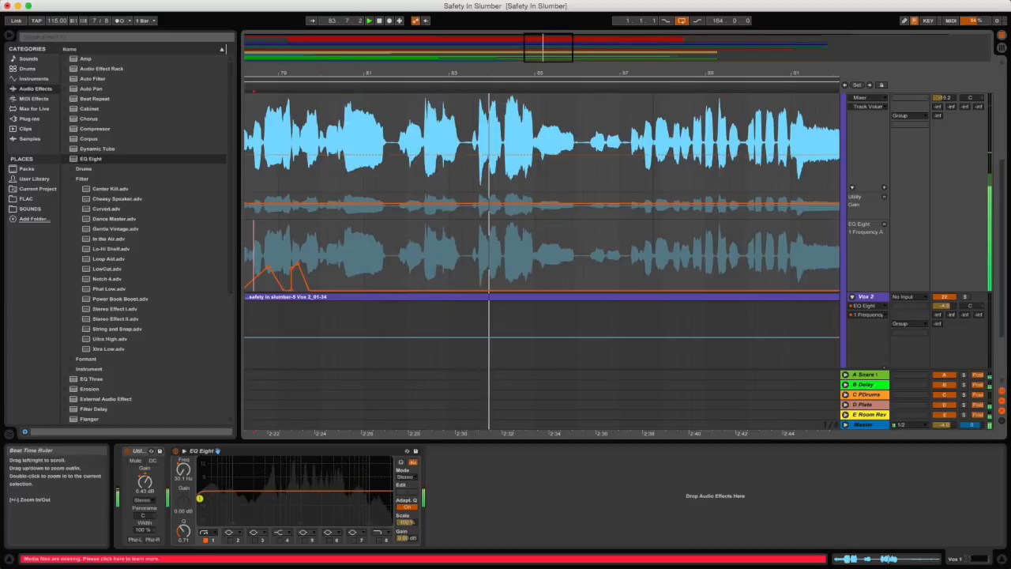
drag(666, 72, 537, 73)
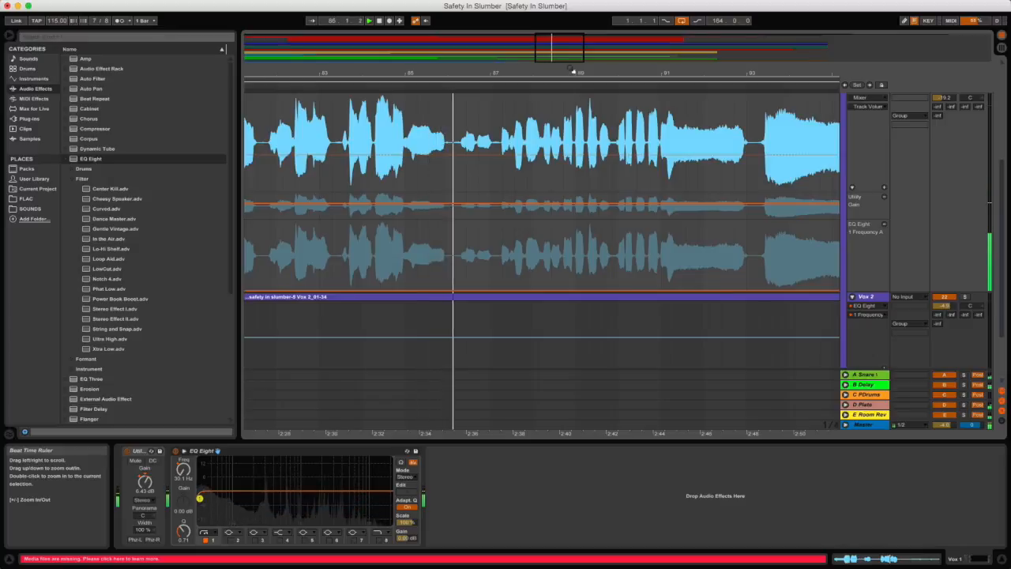
drag(623, 71, 541, 69)
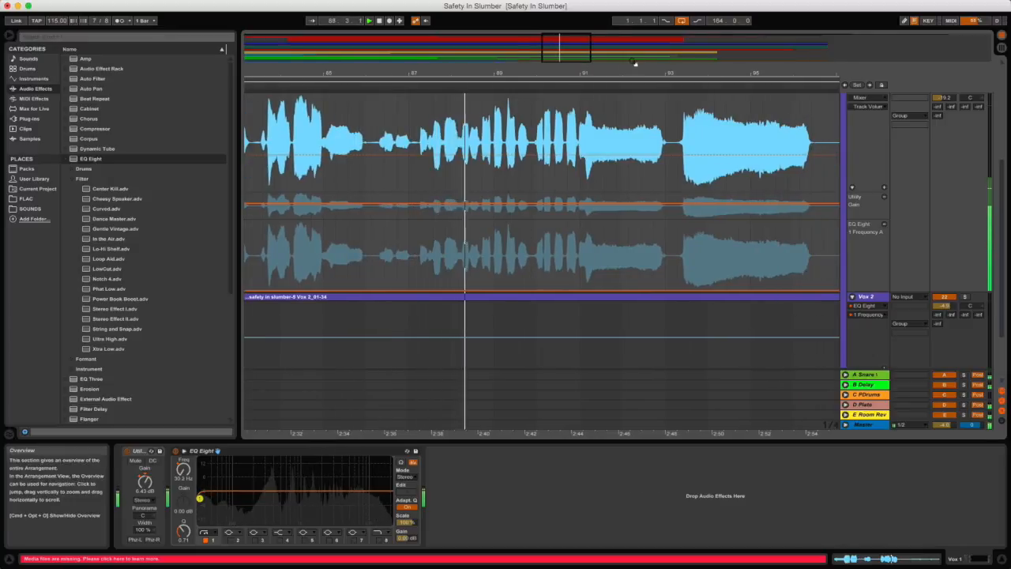
drag(660, 71, 559, 70)
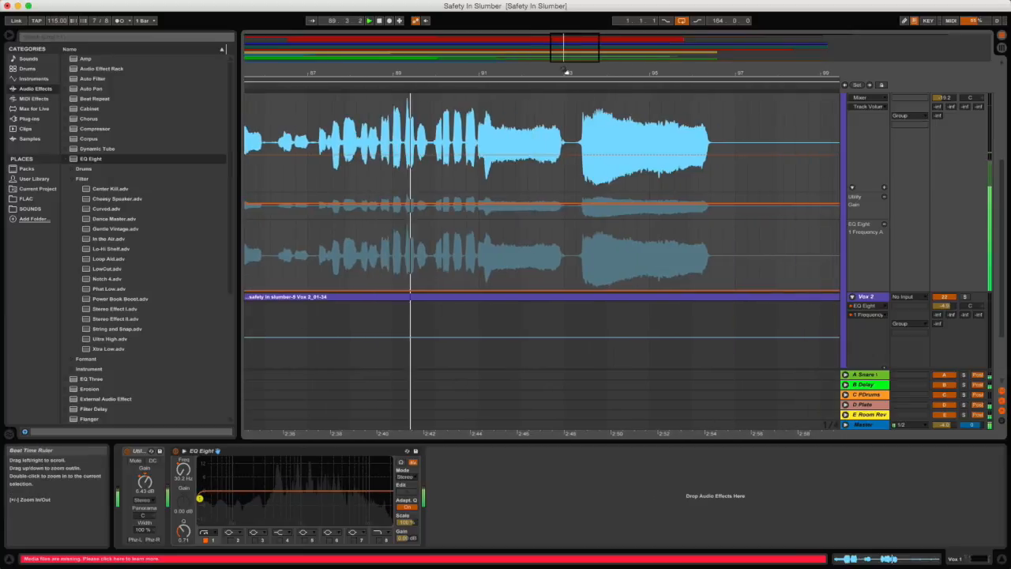
drag(630, 72, 583, 32)
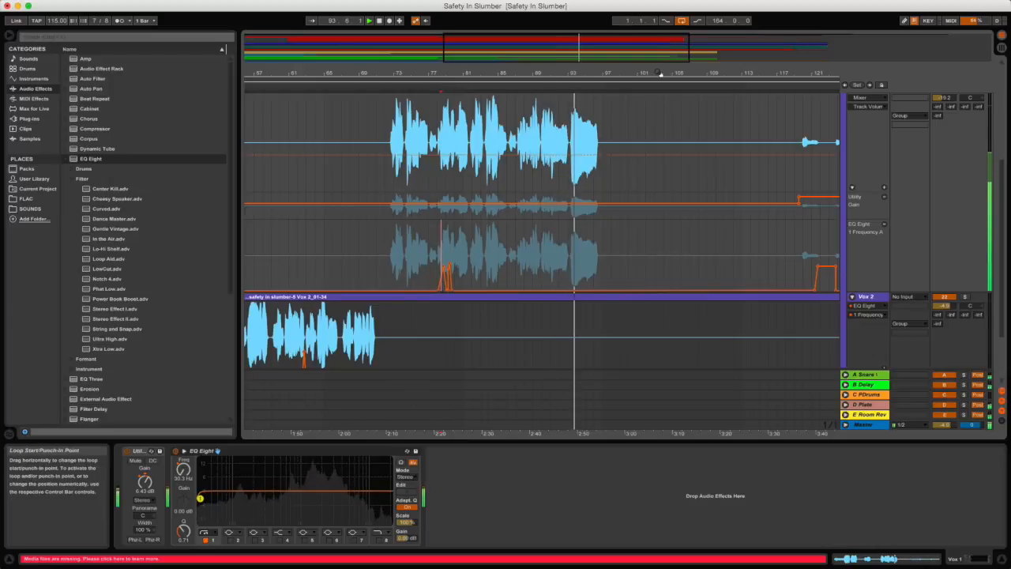
drag(662, 73, 566, 73)
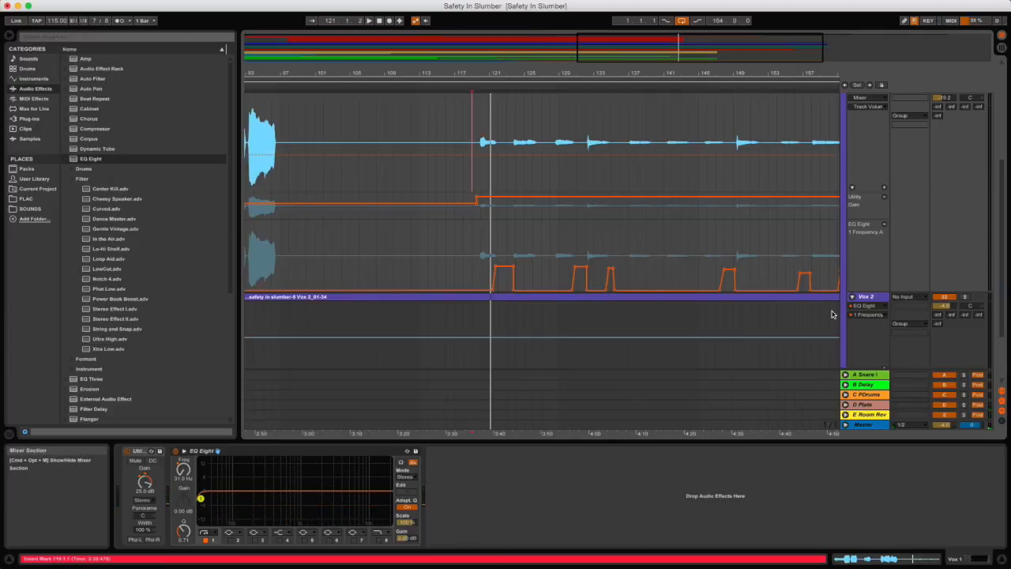
Show the whole arrangement and fold the Vox 2 and Vox 1 tracks inside the VOX group.
drag(794, 71, 794, 19)
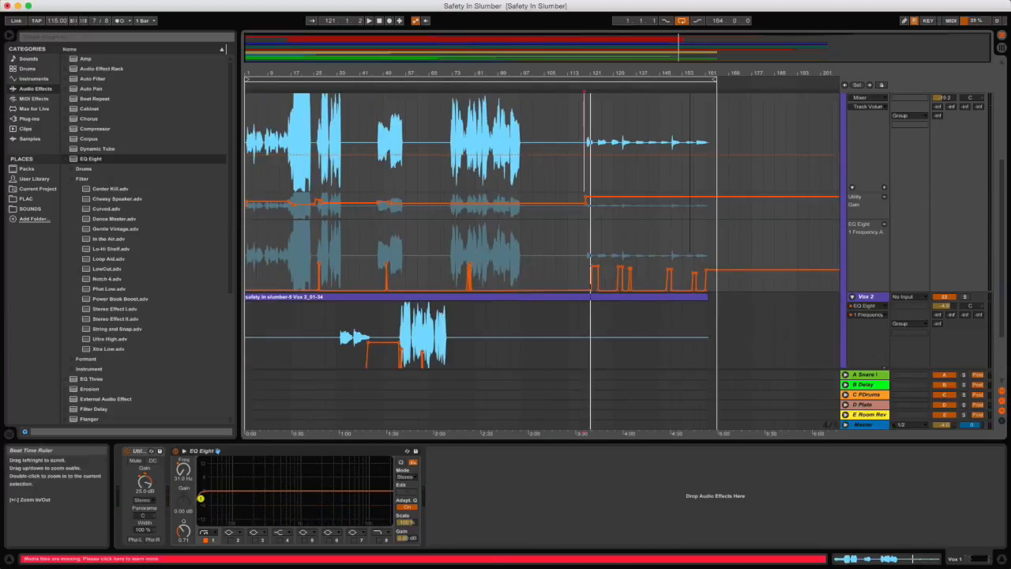
click(852, 296)
scroll(853, 115, up, 2)
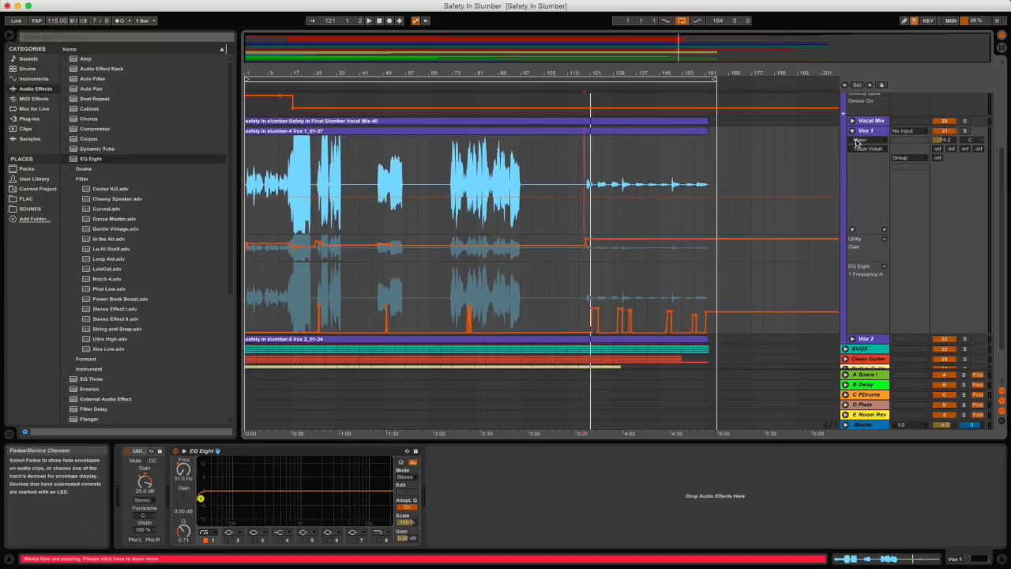
click(852, 131)
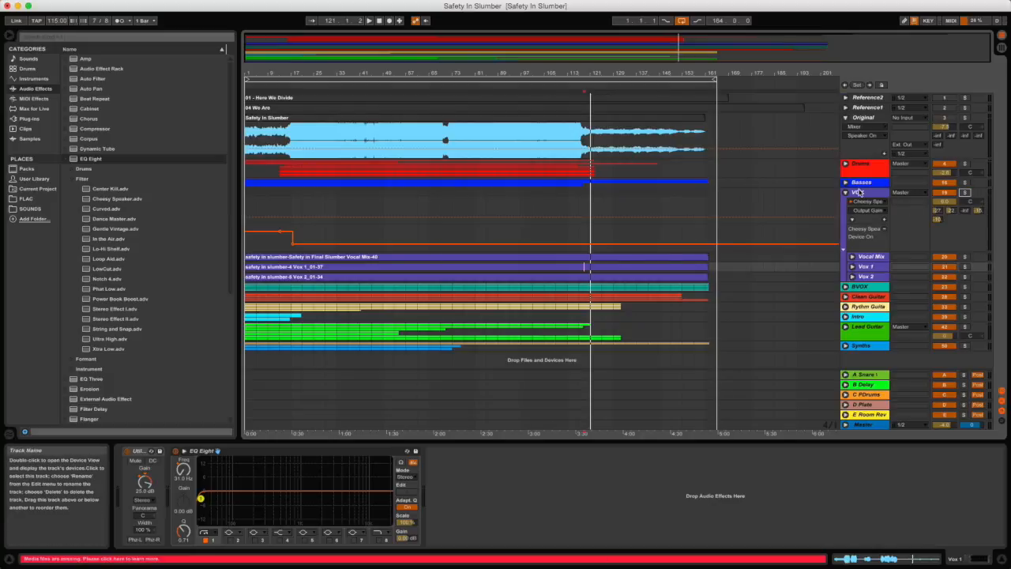
On the VOX group's EQ Eight, raise band 4 for a high-frequency boost, enable band 8 as a 15.0 kHz high cut, and restart playback.
click(856, 199)
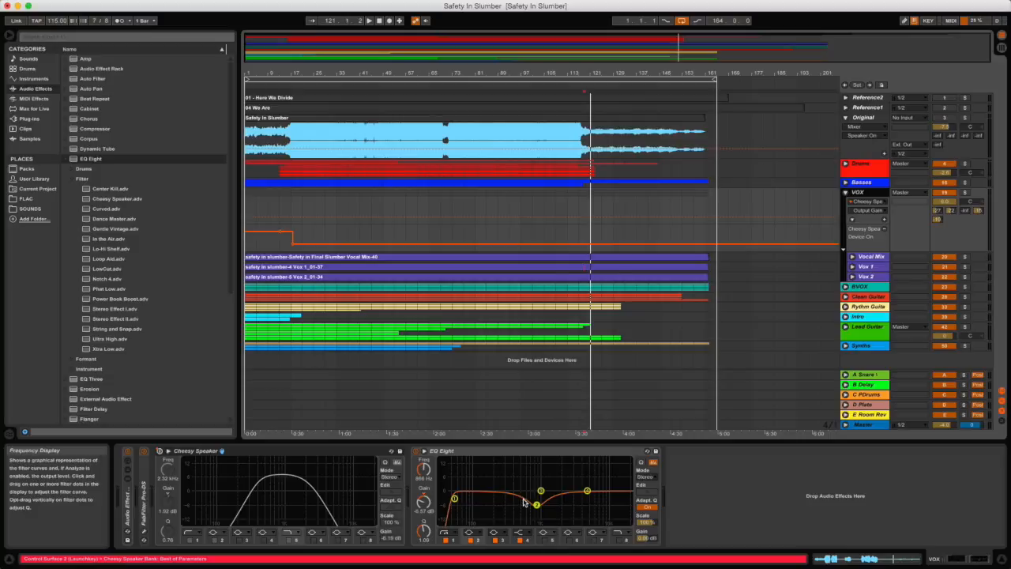
drag(587, 493, 582, 482)
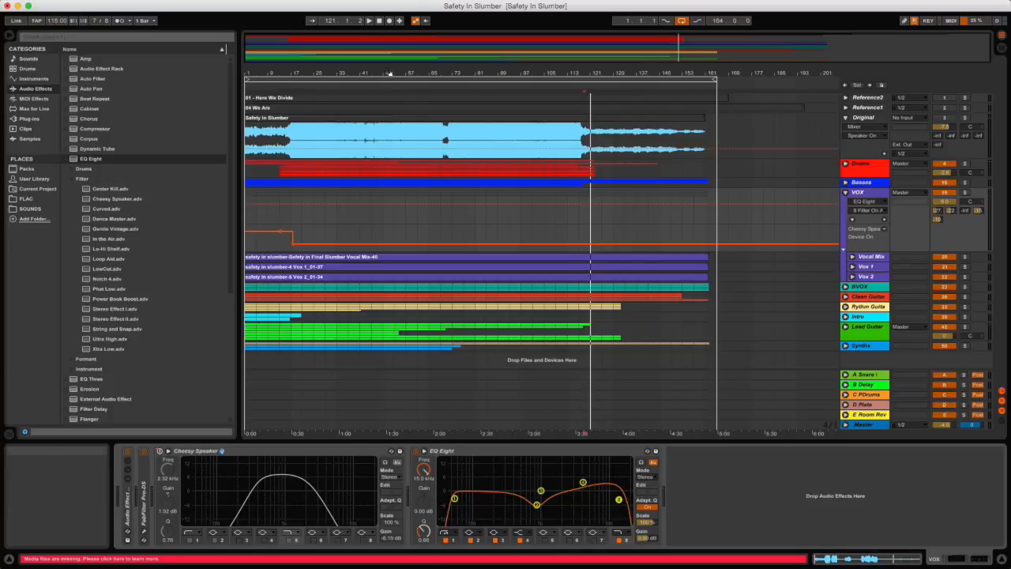
click(382, 21)
click(384, 21)
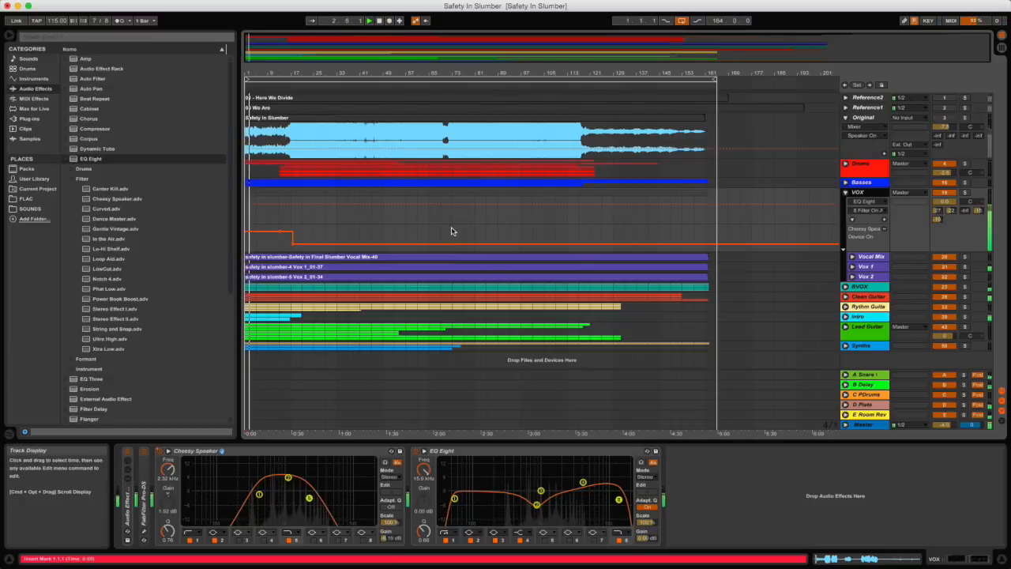
Play the song from about bar 52 and add a 5.58 dB low boost near 125 Hz in the VOX group's EQ Eight, keeping a mid cut.
click(372, 216)
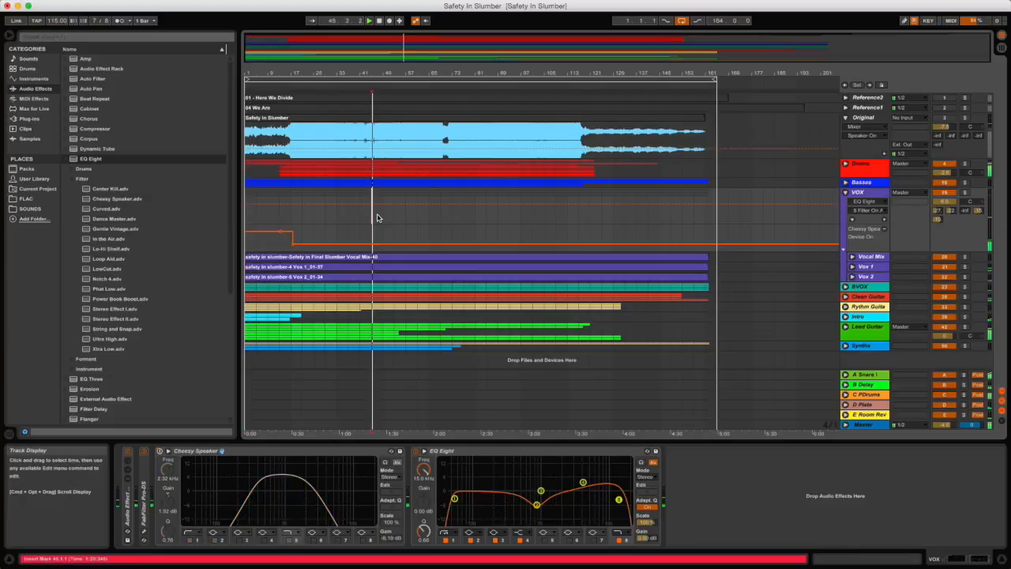
click(394, 220)
key(space)
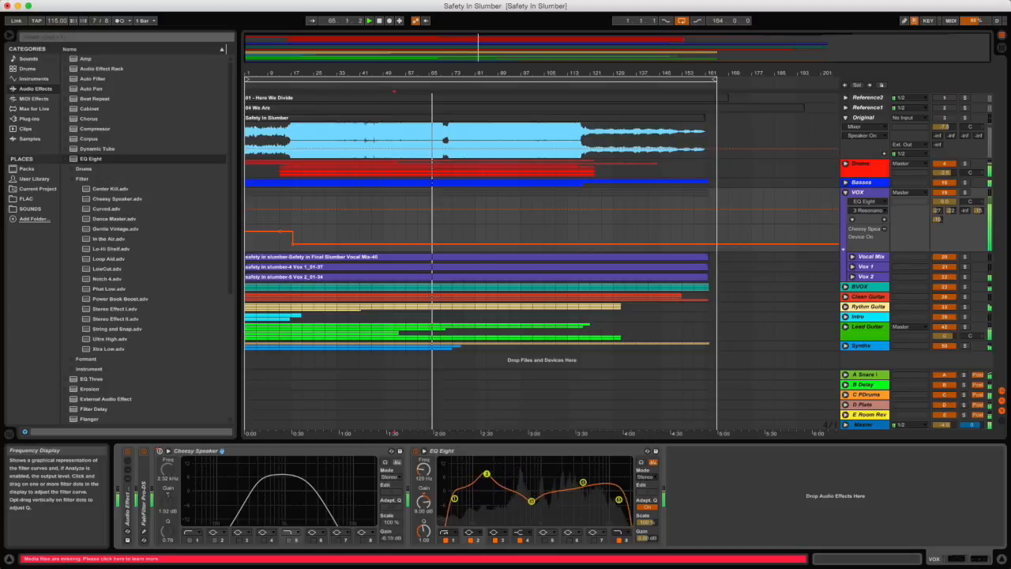
mouse_move(486, 474)
mouse_down()
mouse_move(471, 473)
mouse_move(482, 480)
mouse_up()
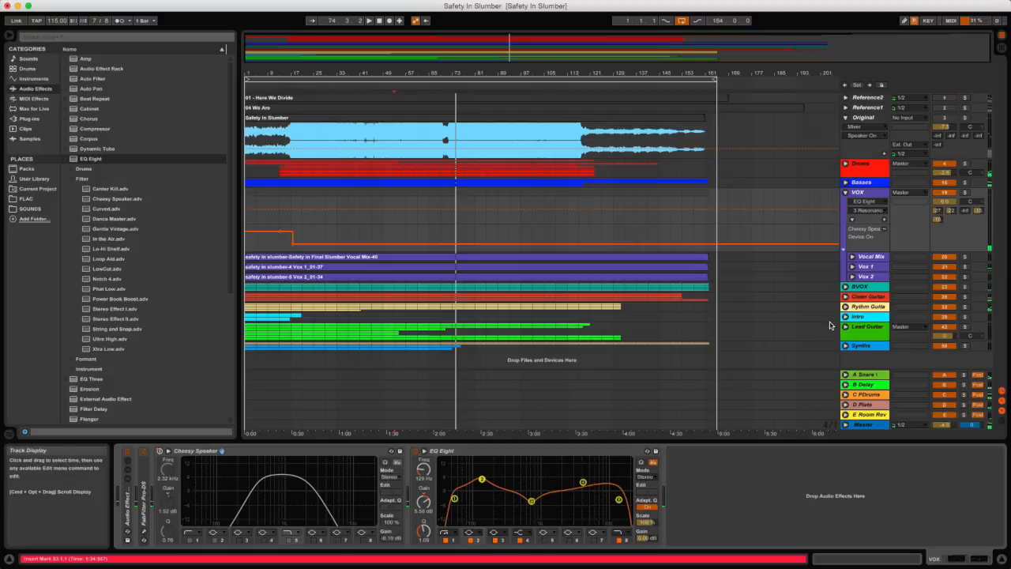
Fold the VOX group, check the device chains of BGV 1 to BGV 4 in the BVOX group, and fold BVOX again.
click(845, 193)
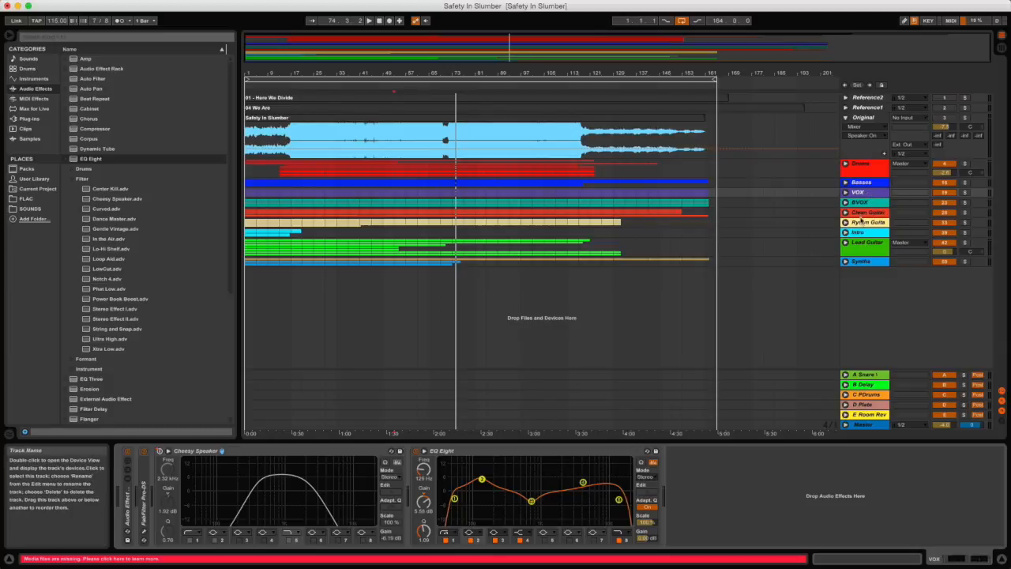
click(846, 202)
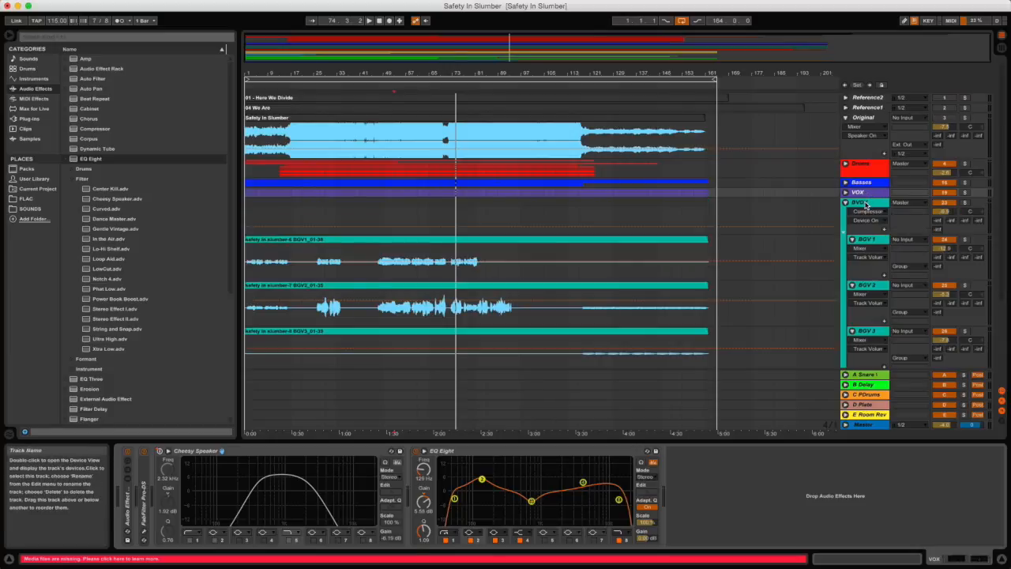
click(868, 242)
click(866, 287)
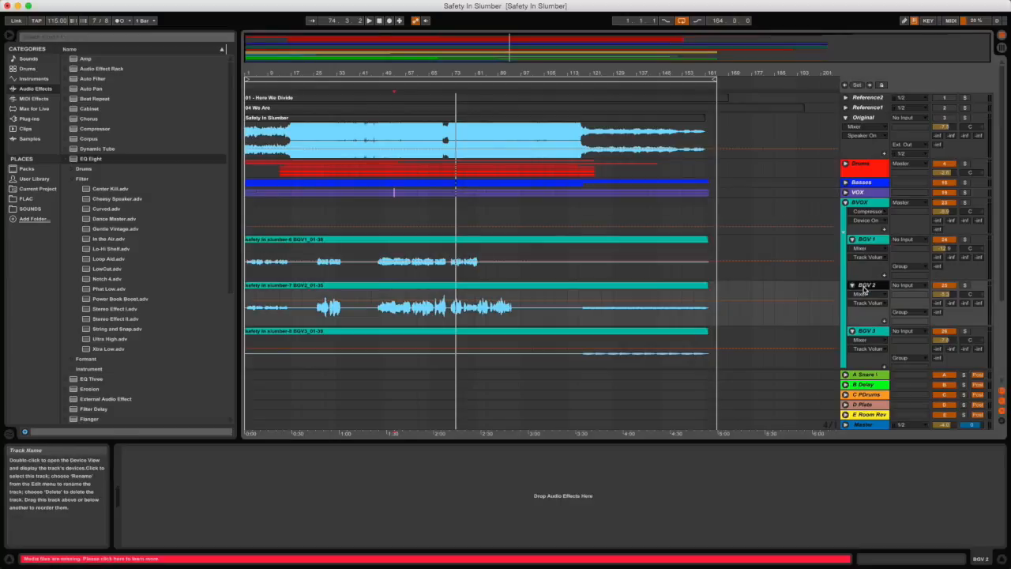
click(868, 351)
scroll(792, 282, down, 2)
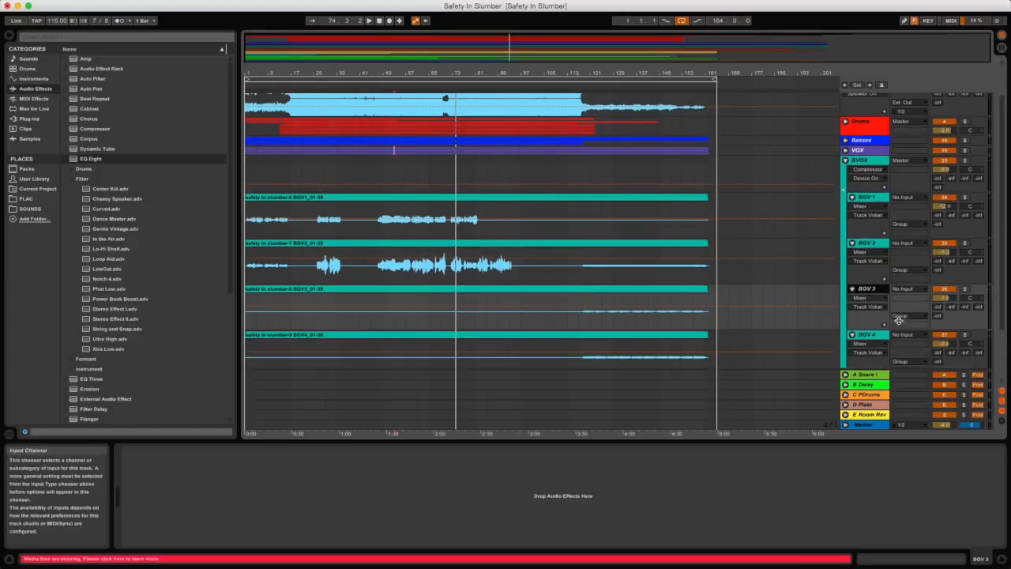
click(868, 335)
scroll(877, 300, down, 2)
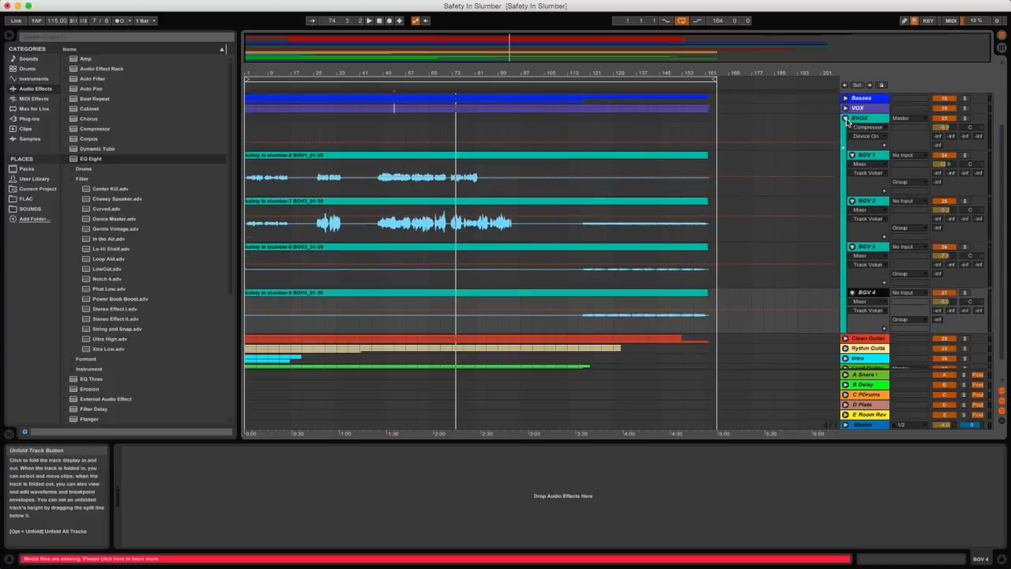
click(846, 118)
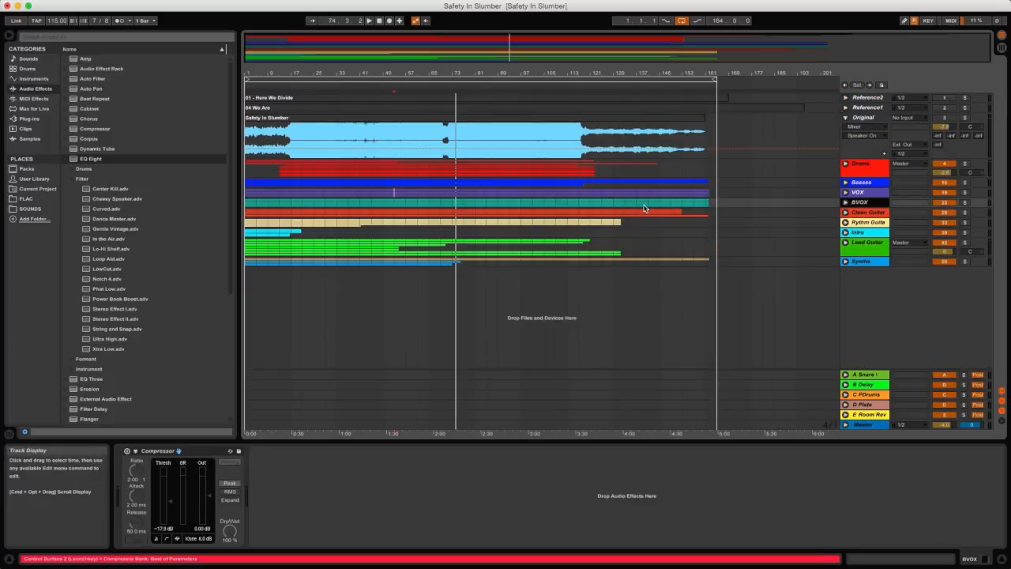